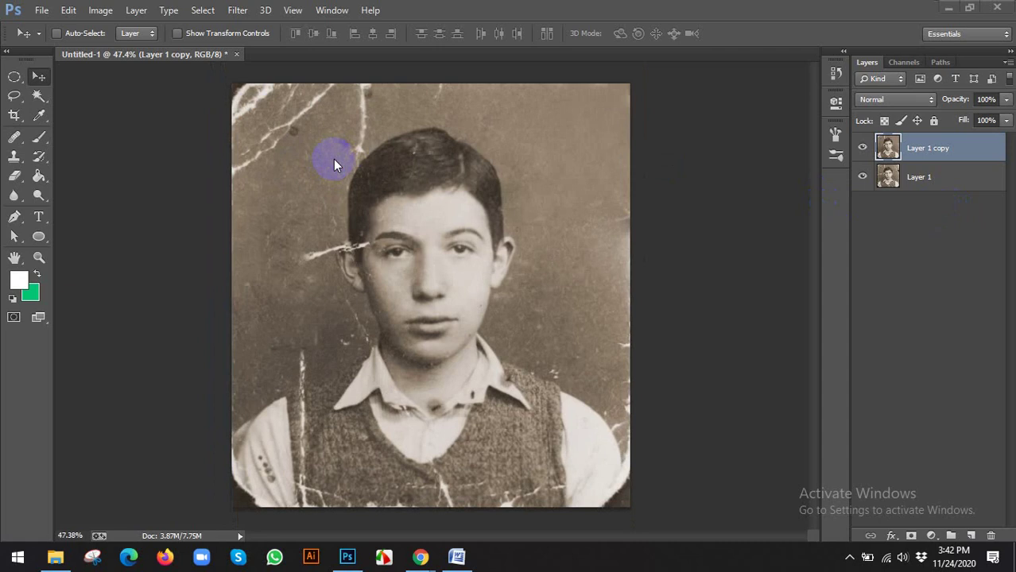
drag(310, 257, 336, 255)
scroll(477, 216, up, 2)
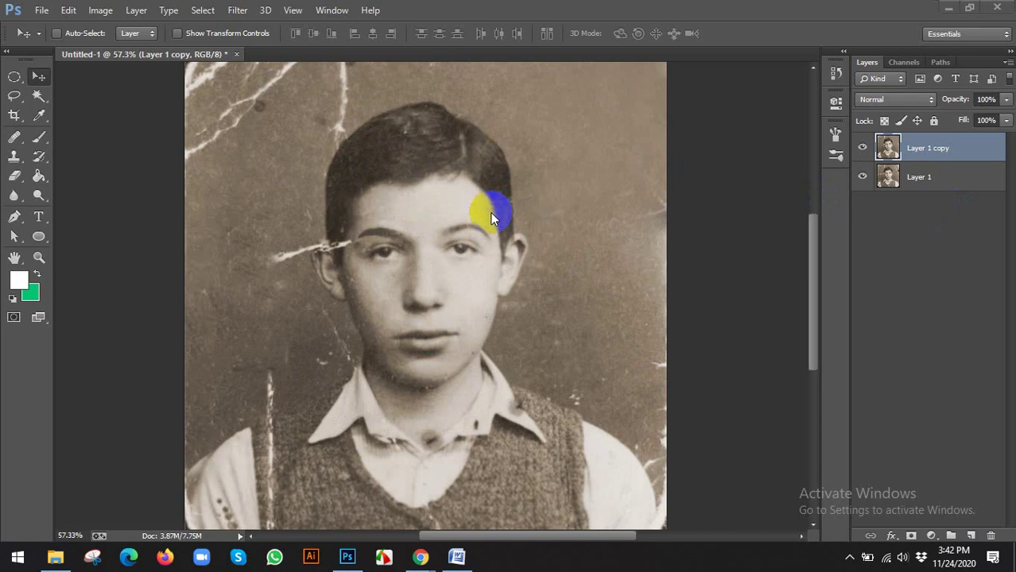
scroll(338, 195, up, 2)
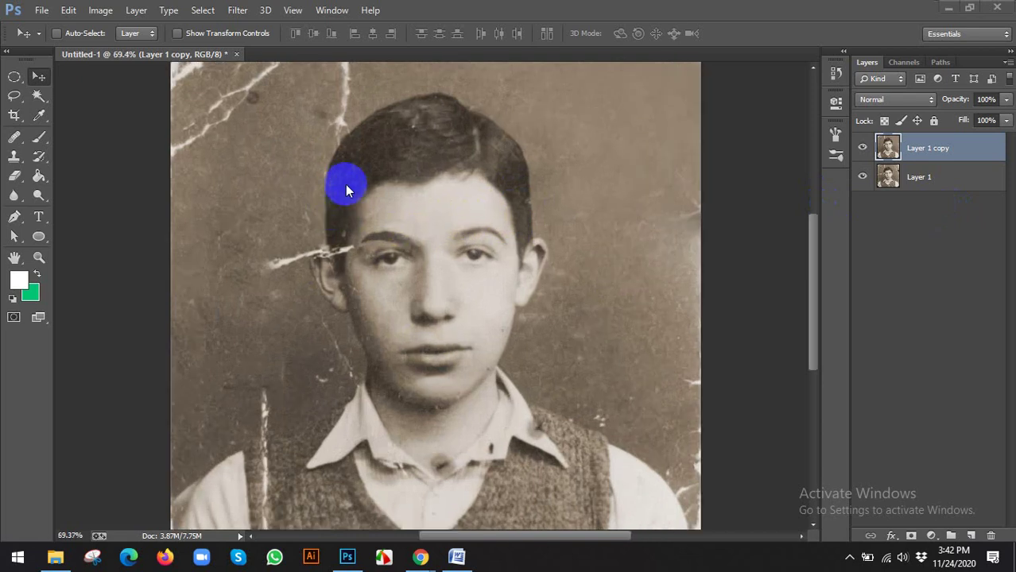
scroll(505, 196, down, 3)
scroll(463, 189, up, 2)
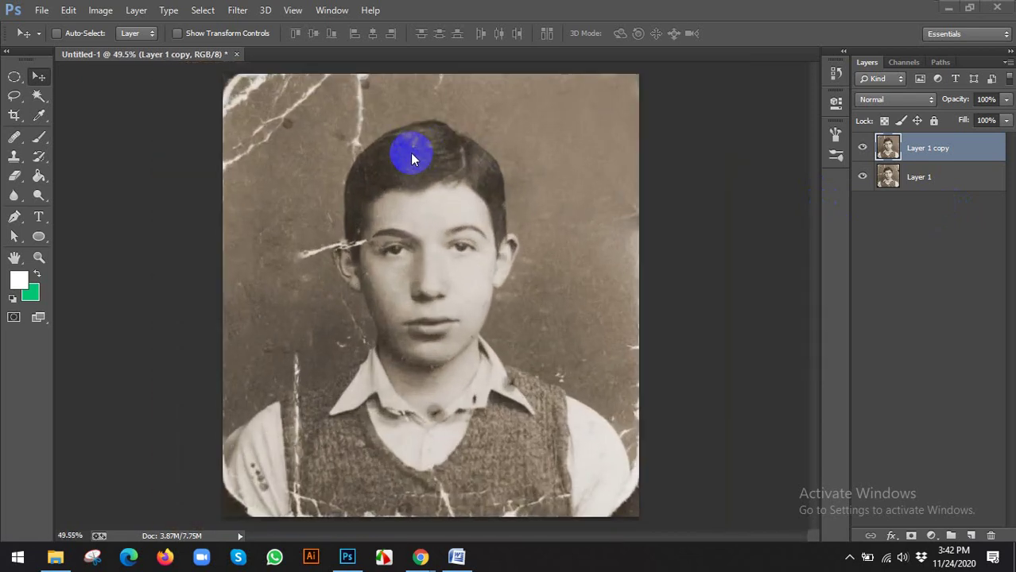
Step: Switch to Chrome, check the Google Meet call and its presentation status, and return to Photoshop
click(420, 556)
click(356, 499)
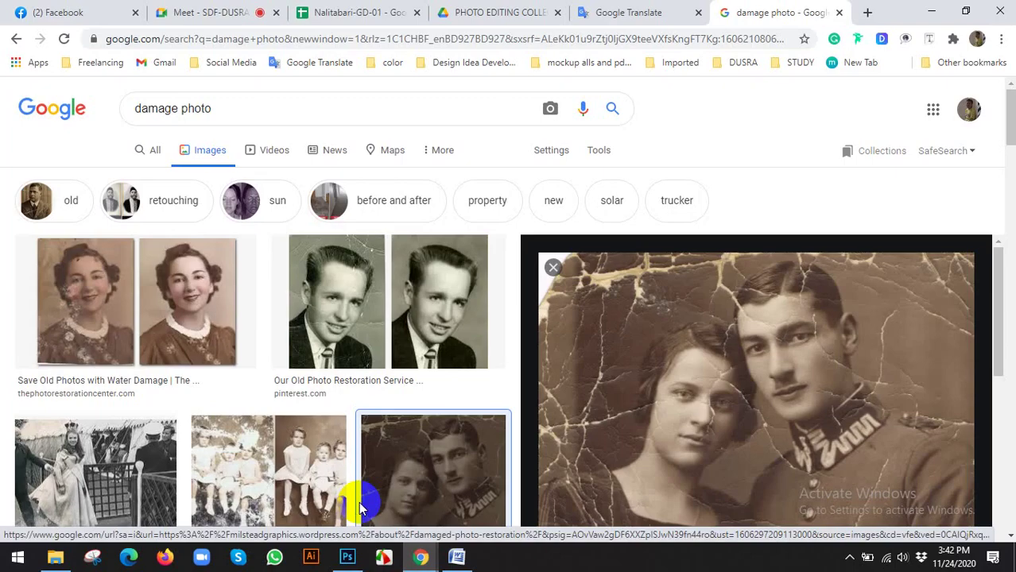
click(163, 10)
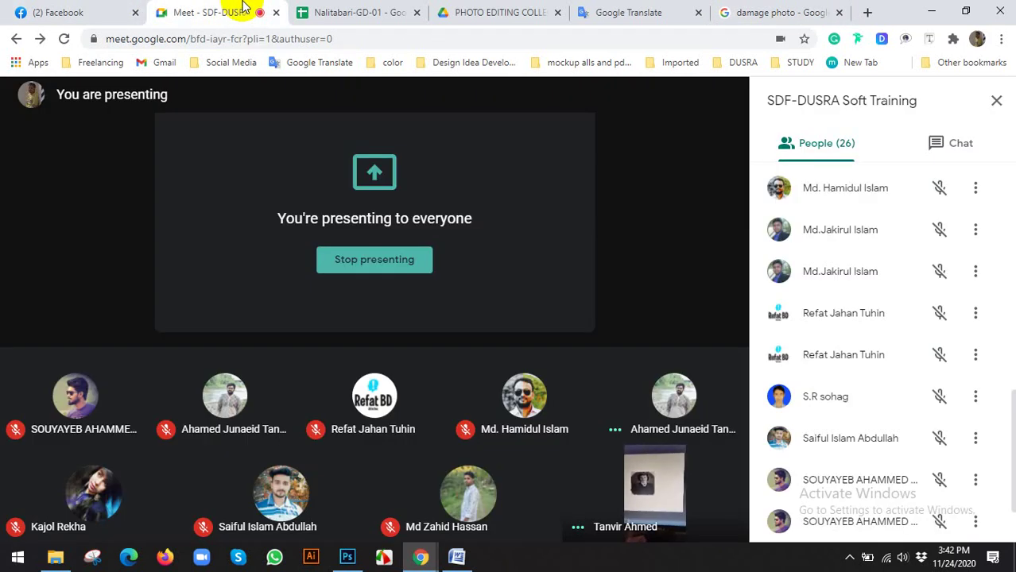
mouse_move(690, 366)
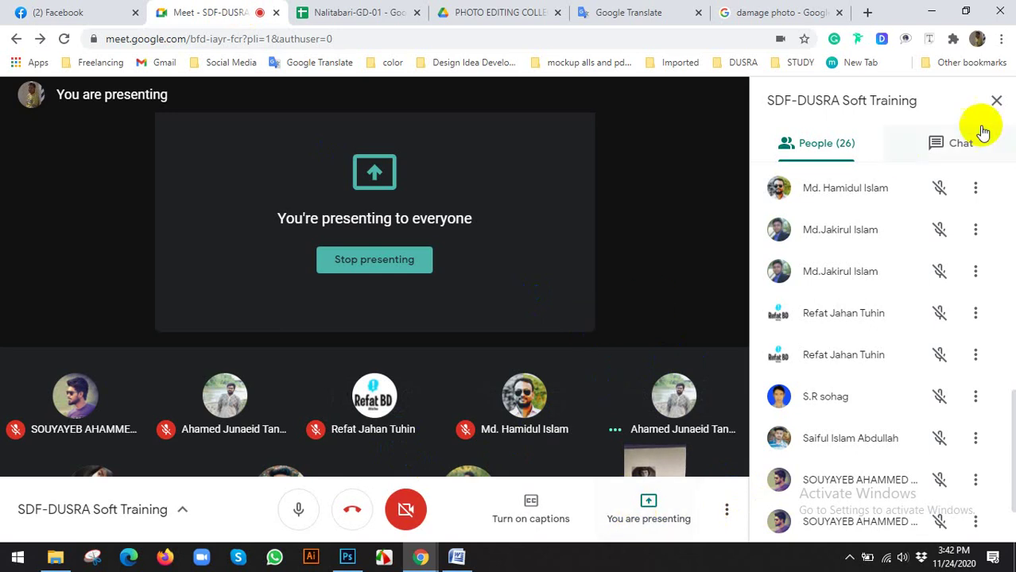
click(966, 148)
click(862, 147)
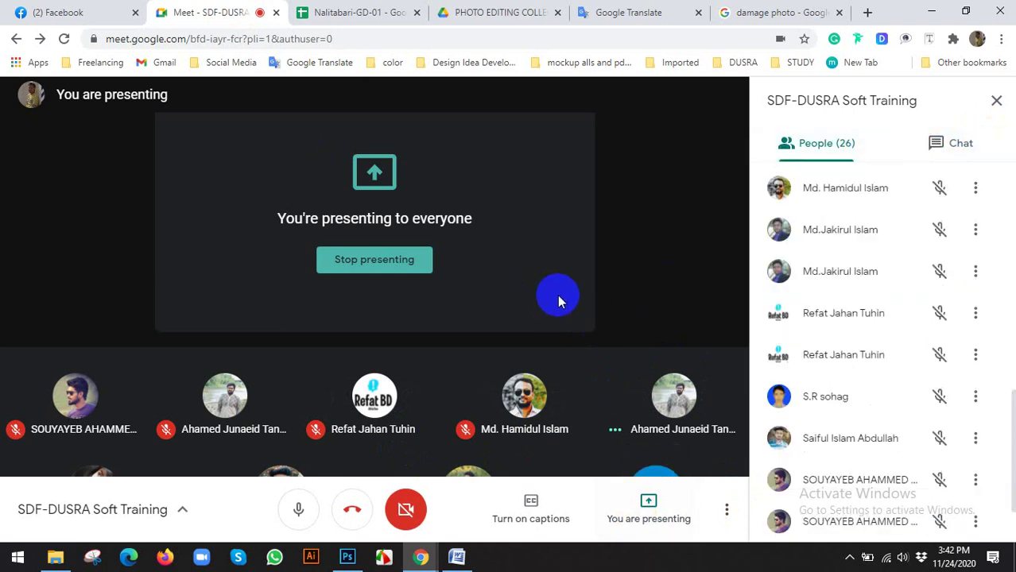
click(669, 526)
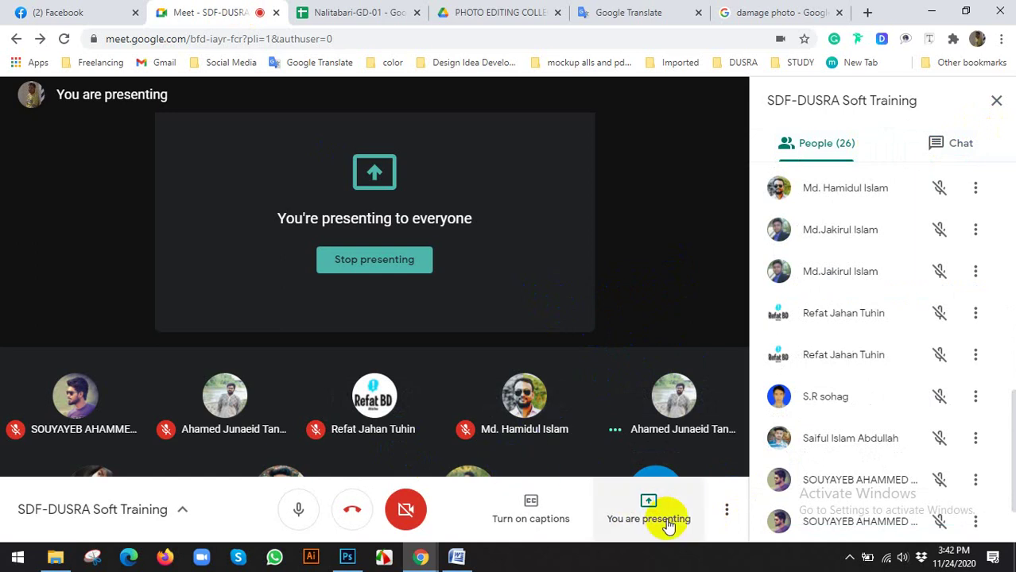
click(347, 557)
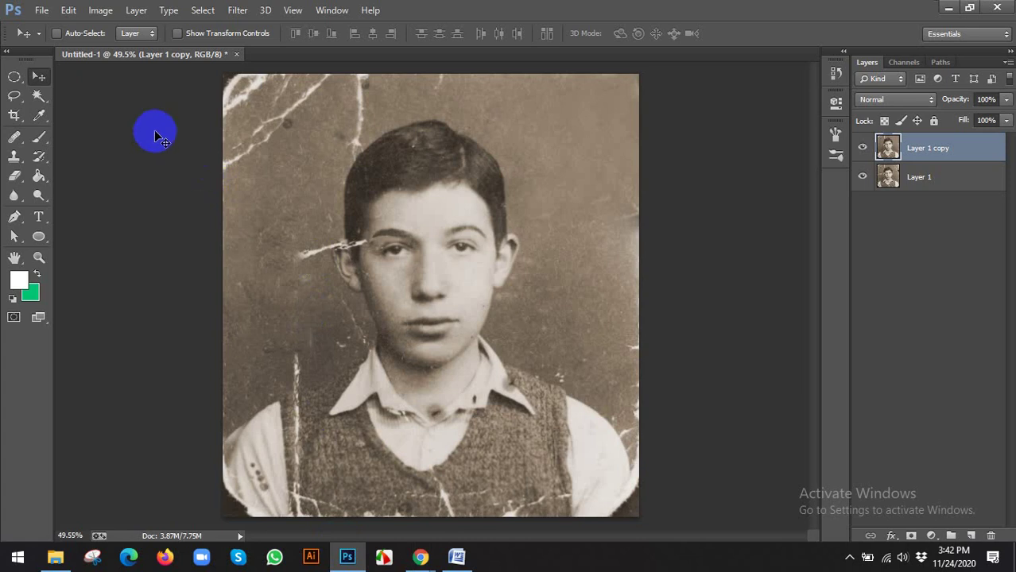
Step: Clone clean background over the diagonal crack and torn upper-left corner of the photo, using Clone Stamp brushes of 80 and 90 px
click(13, 156)
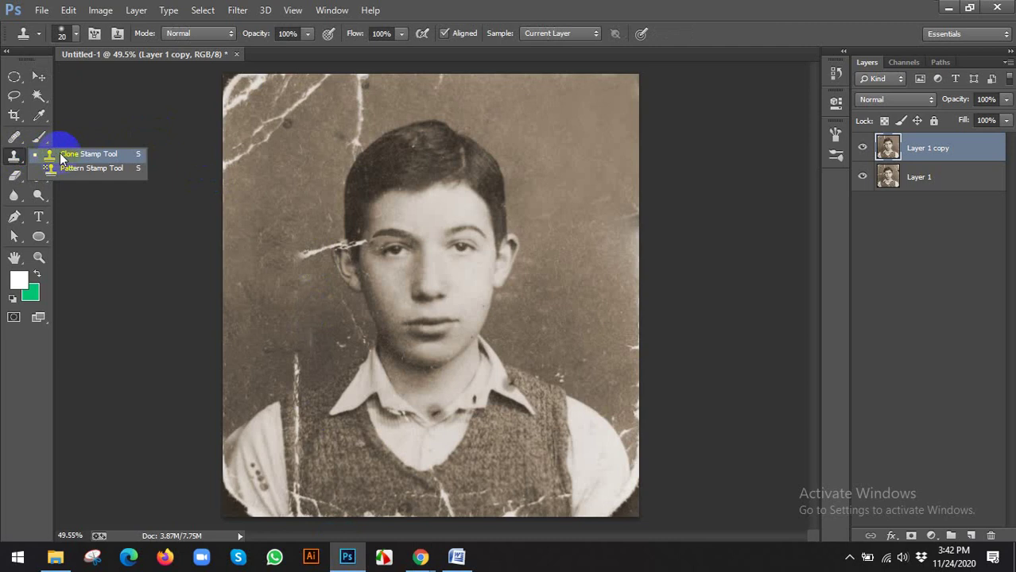
click(64, 155)
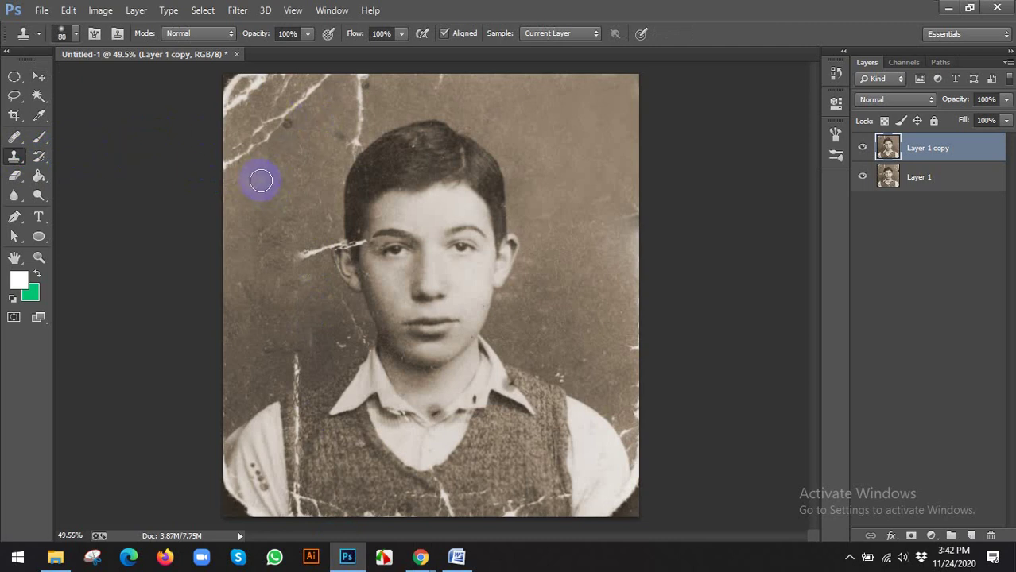
scroll(261, 182, up, 2)
drag(256, 182, 249, 206)
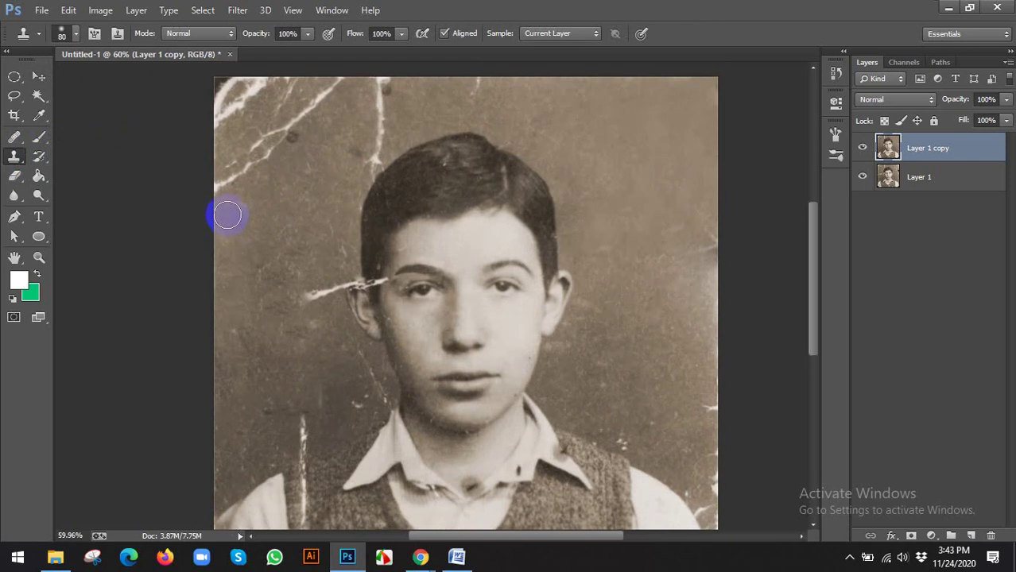
mouse_move(225, 188)
mouse_down()
mouse_move(237, 162)
mouse_move(224, 195)
mouse_move(279, 138)
mouse_move(231, 187)
mouse_move(247, 159)
mouse_move(213, 189)
mouse_move(232, 161)
mouse_move(213, 181)
mouse_move(257, 135)
mouse_move(295, 116)
mouse_move(300, 135)
mouse_move(284, 157)
mouse_up()
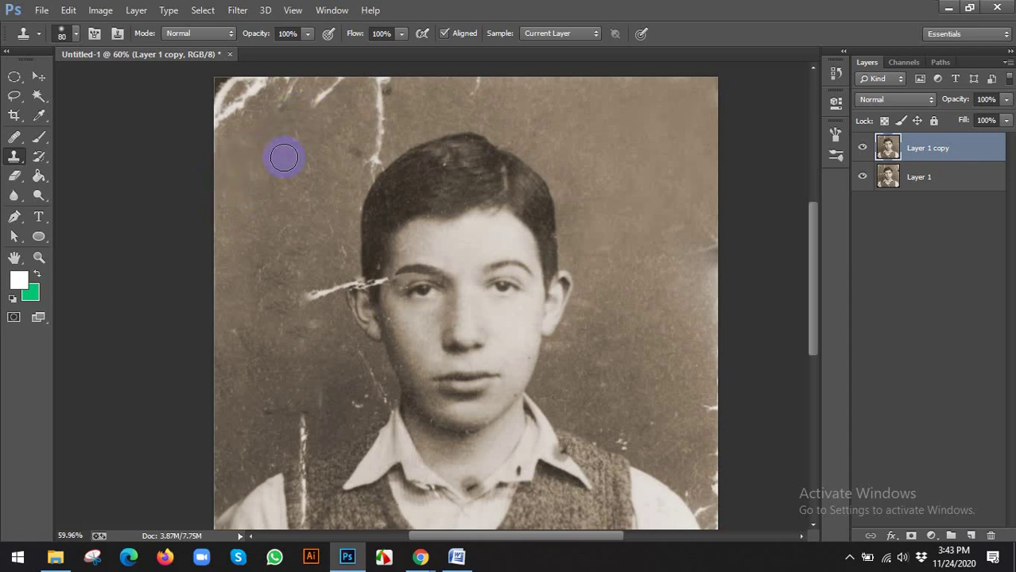
scroll(258, 195, up, 3)
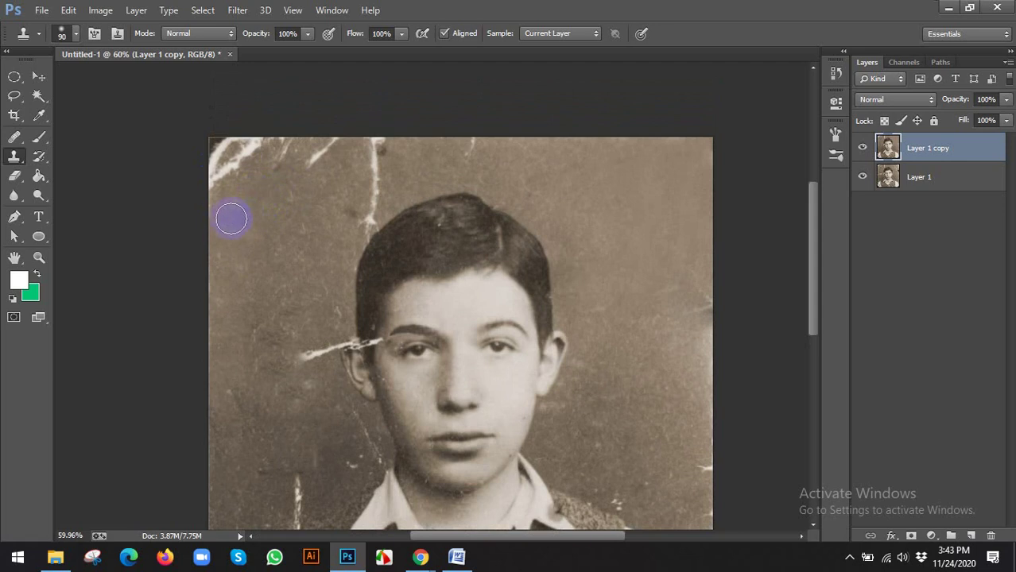
mouse_move(223, 223)
mouse_down()
mouse_move(214, 147)
mouse_move(274, 150)
mouse_move(234, 172)
mouse_move(216, 143)
mouse_up()
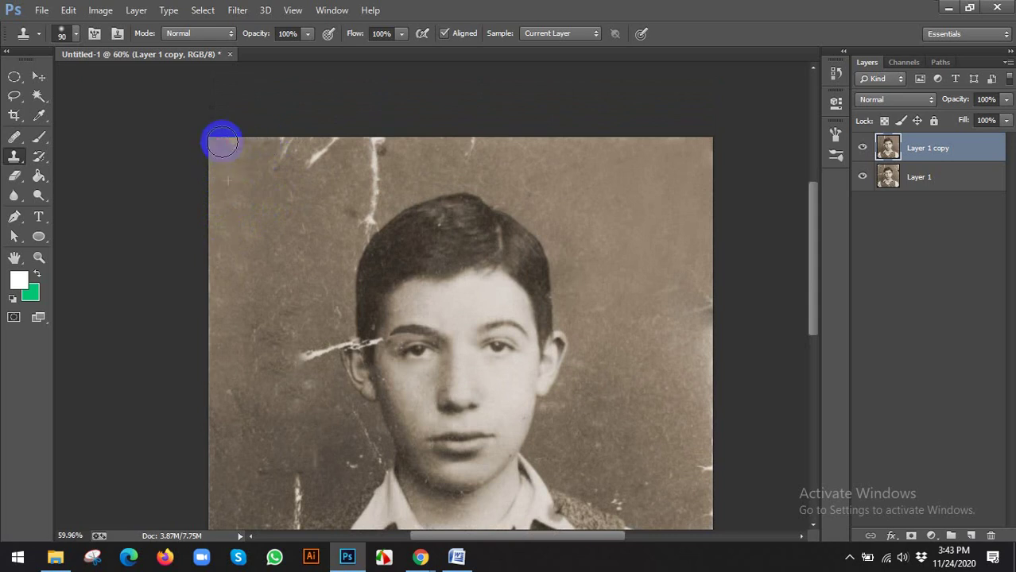
Step: Check the participants of the Google Meet call in Chrome and return to Photoshop
click(420, 557)
click(337, 506)
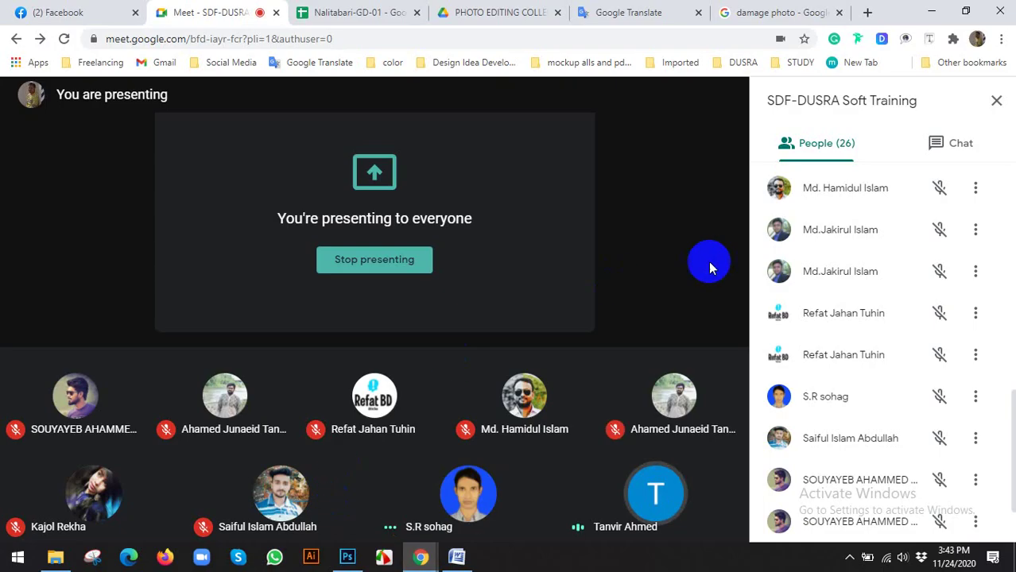
click(346, 556)
Step: Clone background over the remaining cracks along the photo's upper edge and above the hair with the 90 px Clone Stamp
mouse_move(231, 148)
mouse_down()
mouse_move(313, 147)
mouse_move(258, 154)
mouse_move(379, 136)
mouse_move(332, 140)
mouse_move(388, 140)
mouse_move(356, 157)
mouse_move(367, 185)
mouse_move(356, 209)
mouse_move(369, 204)
mouse_up()
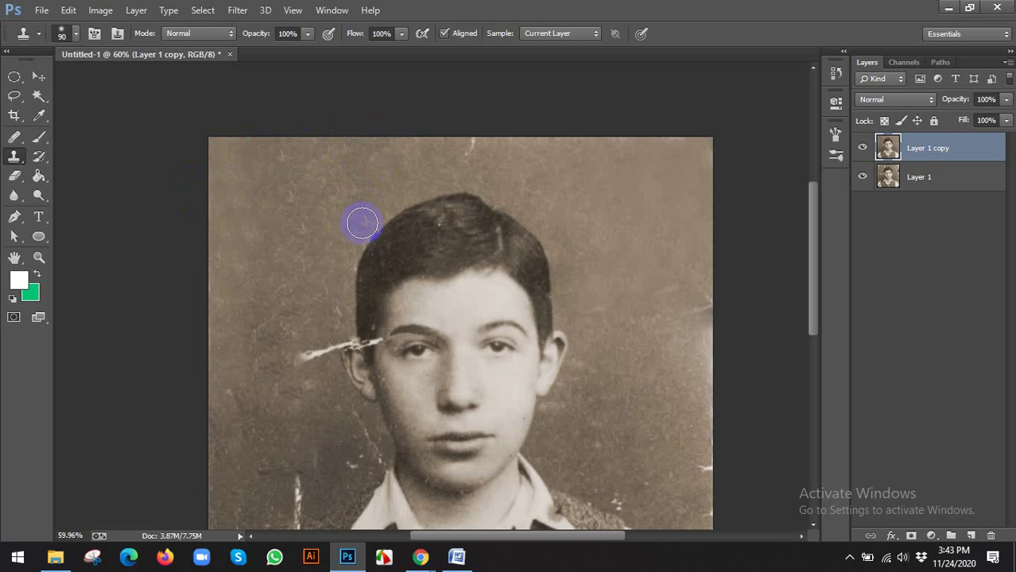
scroll(362, 223, down, 2)
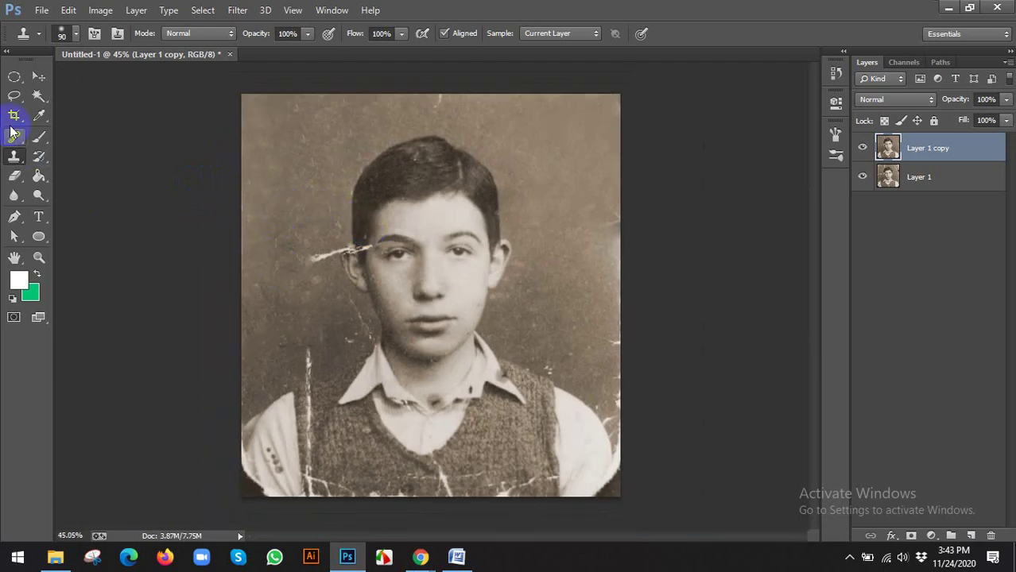
click(37, 99)
click(95, 93)
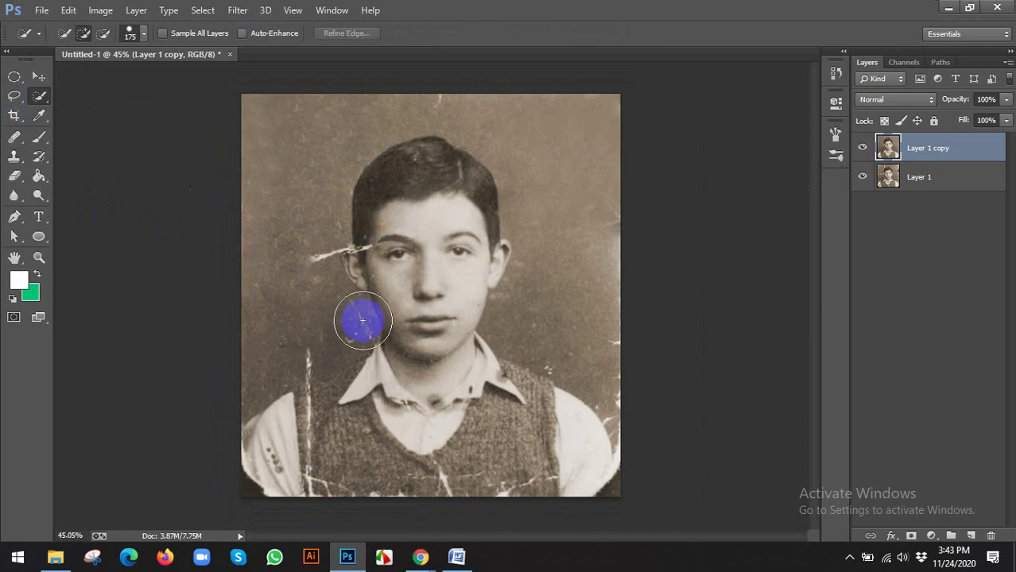
mouse_move(490, 470)
mouse_down()
mouse_move(559, 481)
mouse_move(435, 370)
mouse_up()
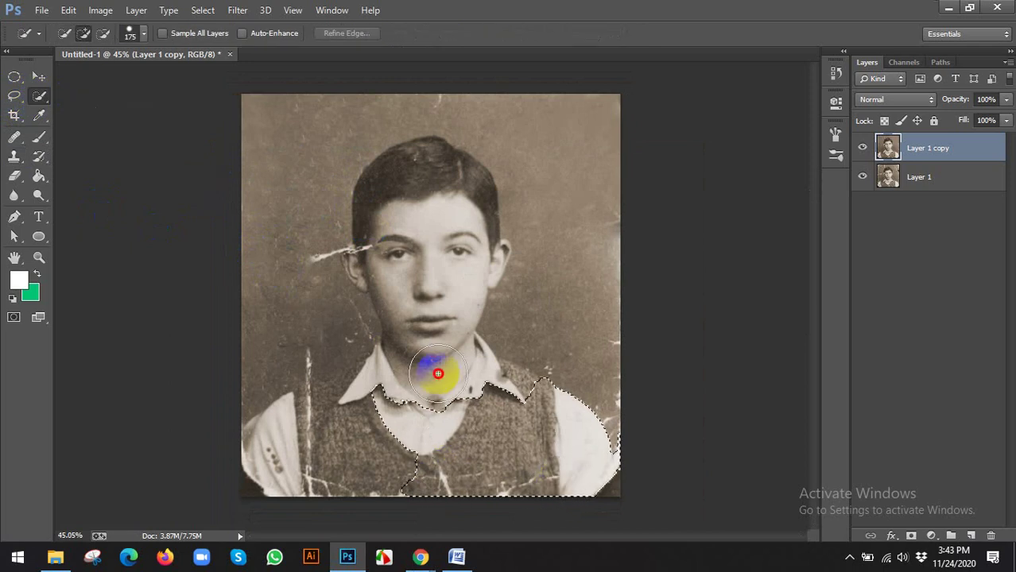
mouse_move(428, 201)
mouse_down()
mouse_move(410, 178)
mouse_move(386, 209)
mouse_move(381, 255)
mouse_move(362, 265)
mouse_move(385, 266)
mouse_move(408, 375)
mouse_move(290, 455)
mouse_move(263, 443)
mouse_move(374, 367)
mouse_move(376, 387)
mouse_up()
key(ctrl+d)
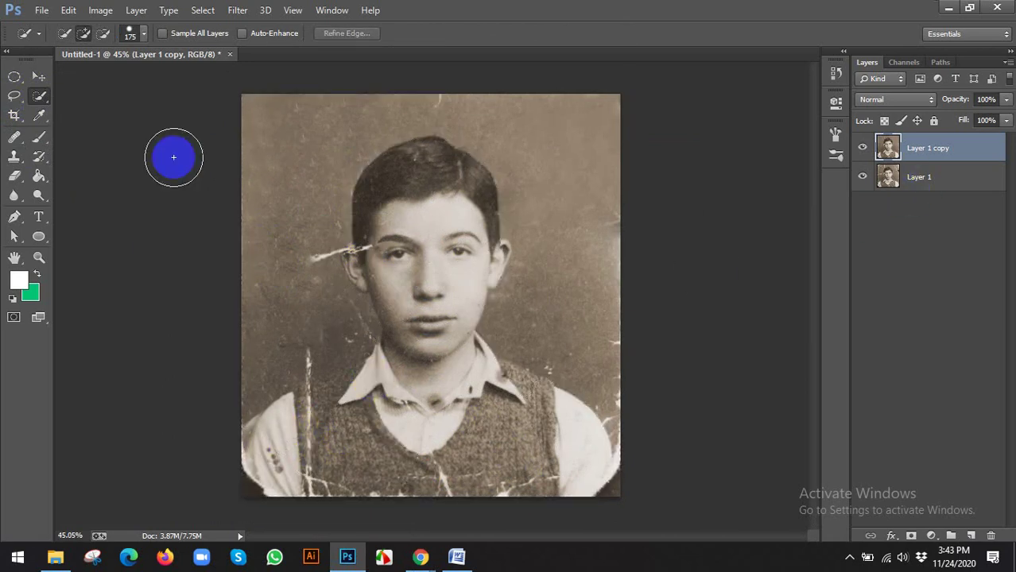
Step: Set the foreground color to brown 837462 sampled from the photo's background, and choose a soft round brush with 0% hardness
key(b)
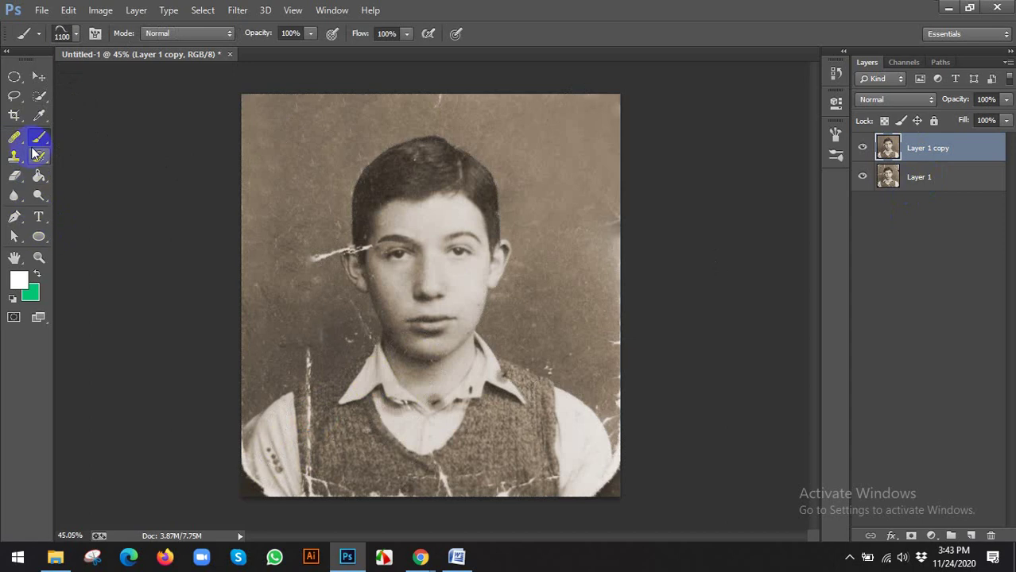
click(10, 286)
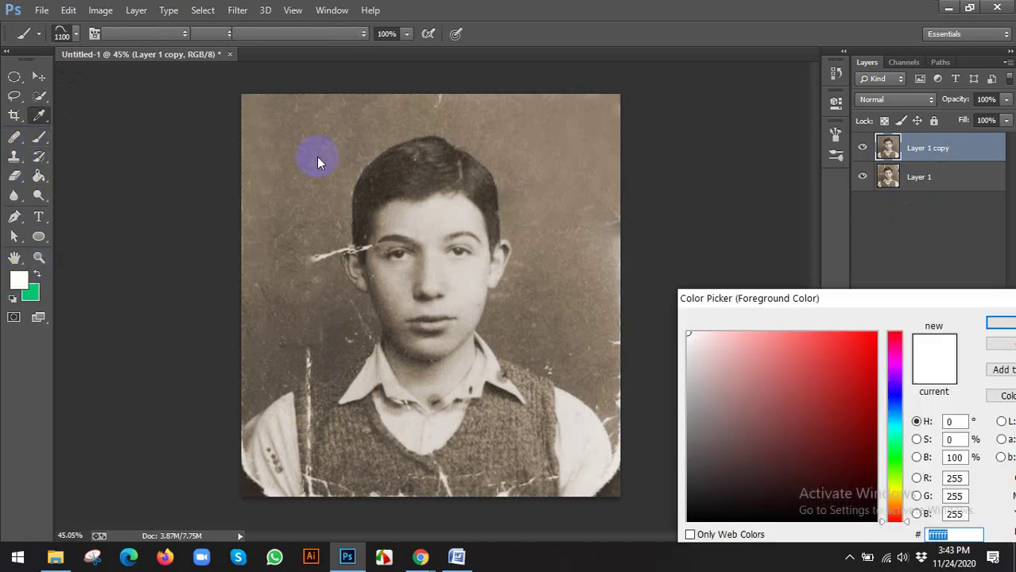
click(268, 130)
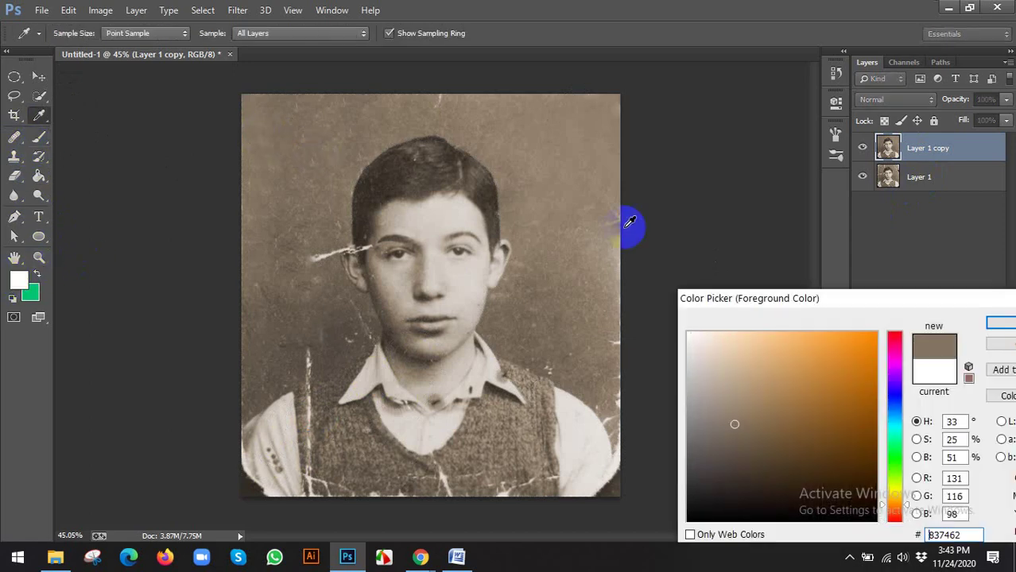
click(1001, 322)
scroll(365, 255, up, 1)
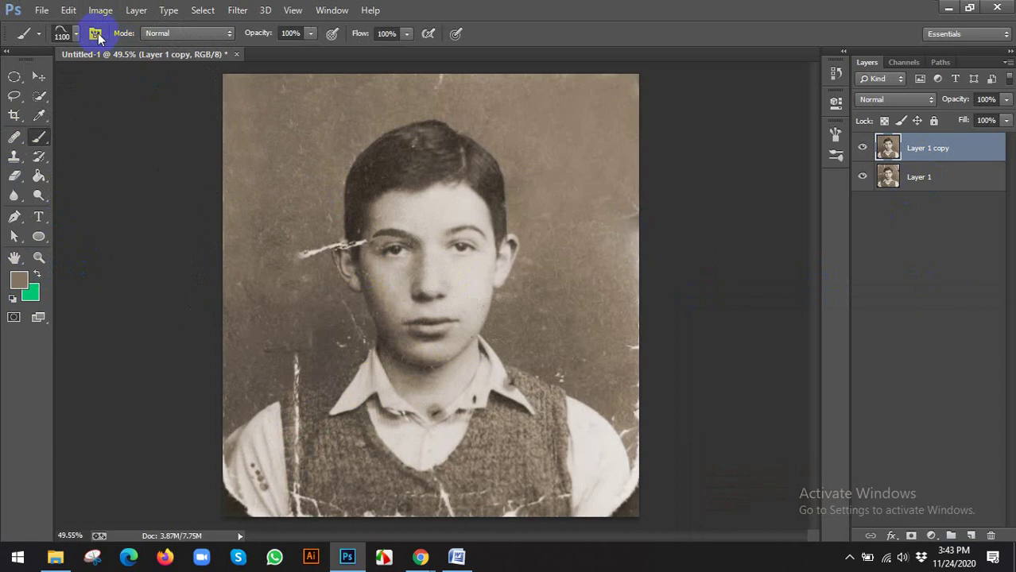
right_click(192, 164)
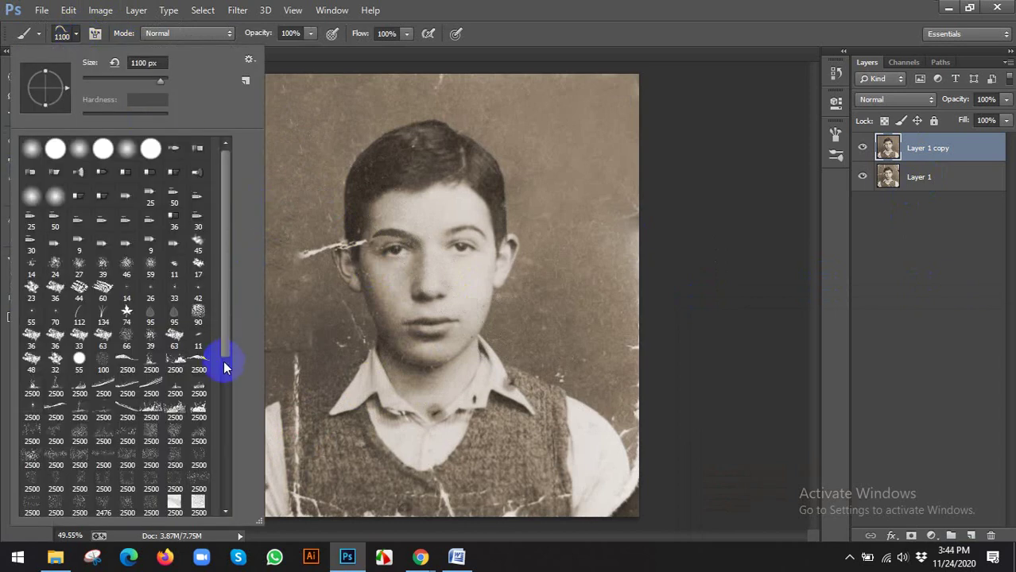
click(30, 149)
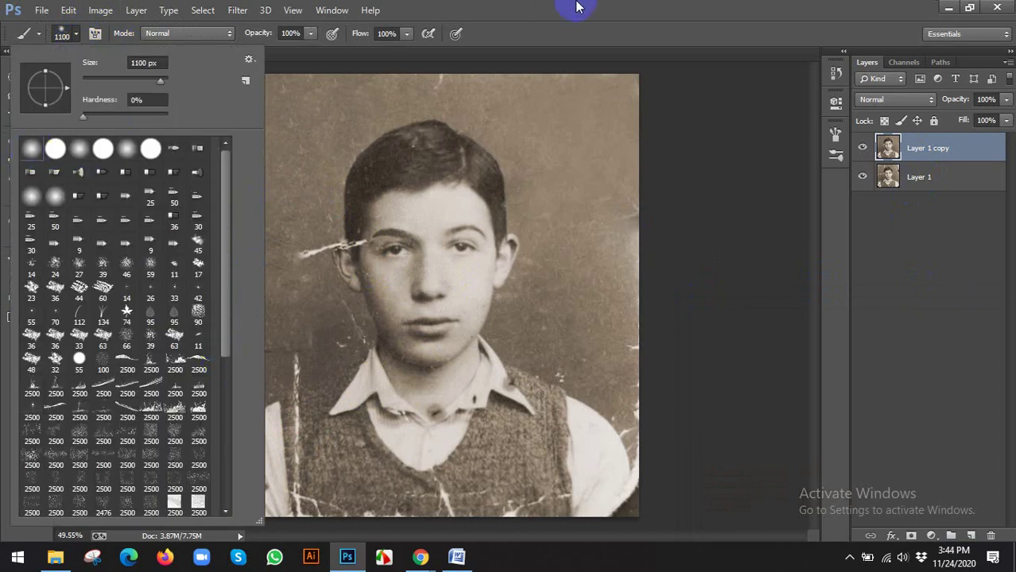
Step: On a new layer, paint the brown color over the background beside and above the boy, with the soft brush reduced to 200 px
click(970, 535)
mouse_move(351, 221)
mouse_down()
mouse_move(276, 232)
mouse_move(272, 263)
mouse_move(255, 258)
mouse_move(225, 81)
mouse_move(229, 309)
mouse_move(290, 90)
mouse_move(272, 109)
mouse_up()
key(bracketleft)
key(bracketleft)
key(bracketleft)
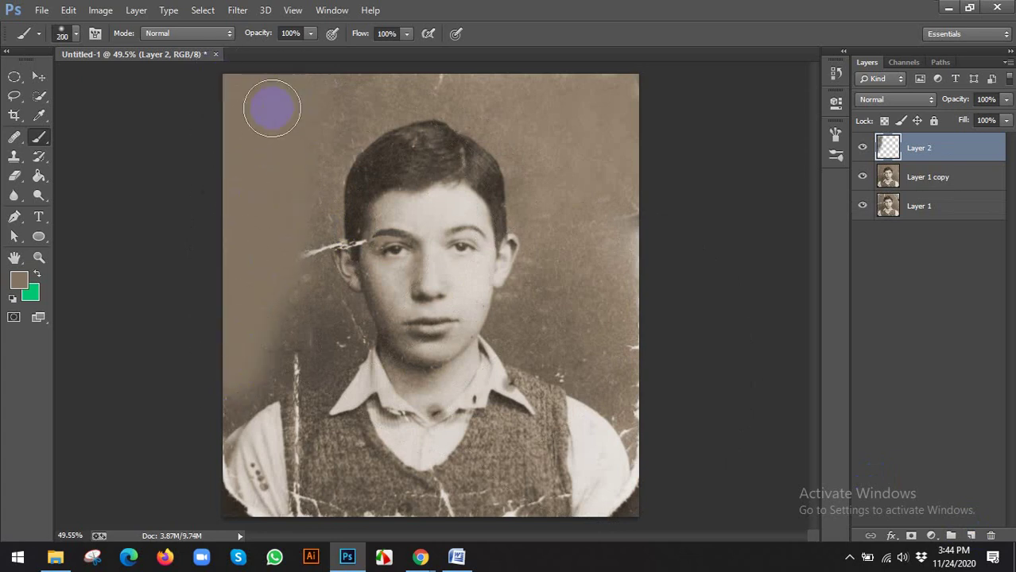
scroll(272, 109, down, 3)
mouse_move(400, 133)
mouse_down()
mouse_move(551, 135)
mouse_move(343, 108)
mouse_move(567, 146)
mouse_move(566, 271)
mouse_move(567, 153)
mouse_move(573, 286)
mouse_move(594, 409)
mouse_move(570, 343)
mouse_move(540, 121)
mouse_move(560, 308)
mouse_move(538, 221)
mouse_move(495, 132)
mouse_move(557, 235)
mouse_up()
mouse_move(499, 154)
mouse_down()
mouse_move(453, 131)
mouse_move(346, 141)
mouse_move(346, 149)
mouse_move(503, 146)
mouse_move(383, 131)
mouse_move(335, 175)
mouse_move(314, 263)
mouse_move(314, 305)
mouse_move(334, 311)
mouse_move(265, 358)
mouse_move(277, 368)
mouse_move(195, 410)
mouse_up()
Step: Paint the brown background closely along the shoulder at the photo's left up to the jaw with a 60 px brush
scroll(311, 348, up, 2)
key(bracketleft)
key(bracketleft)
key(bracketleft)
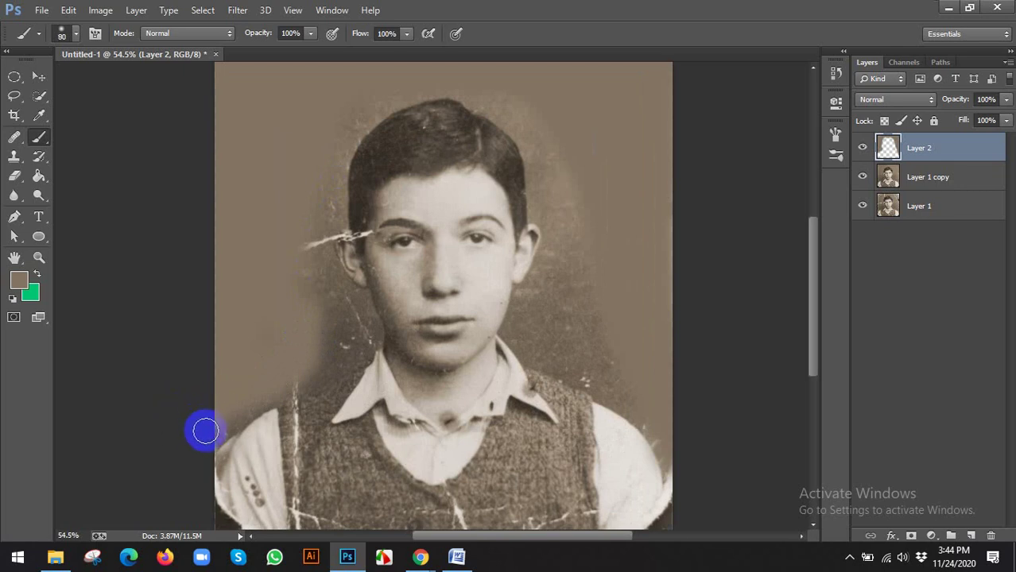
key(bracketleft)
key(bracketleft)
mouse_move(210, 440)
mouse_down()
mouse_move(275, 388)
mouse_move(261, 404)
mouse_move(370, 346)
mouse_move(352, 326)
mouse_move(335, 355)
mouse_move(345, 349)
mouse_move(294, 377)
mouse_move(272, 340)
mouse_move(307, 324)
mouse_move(291, 337)
mouse_move(312, 339)
mouse_move(351, 328)
mouse_up()
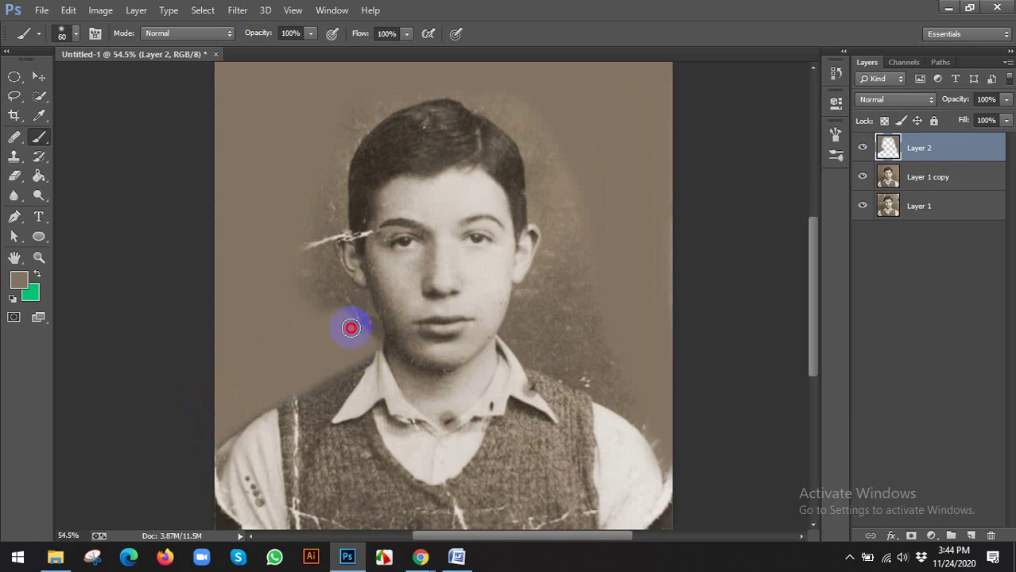
Step: Compare the photo with and without Layer 2, and show only that layer to check it for gaps
click(863, 148)
click(863, 148)
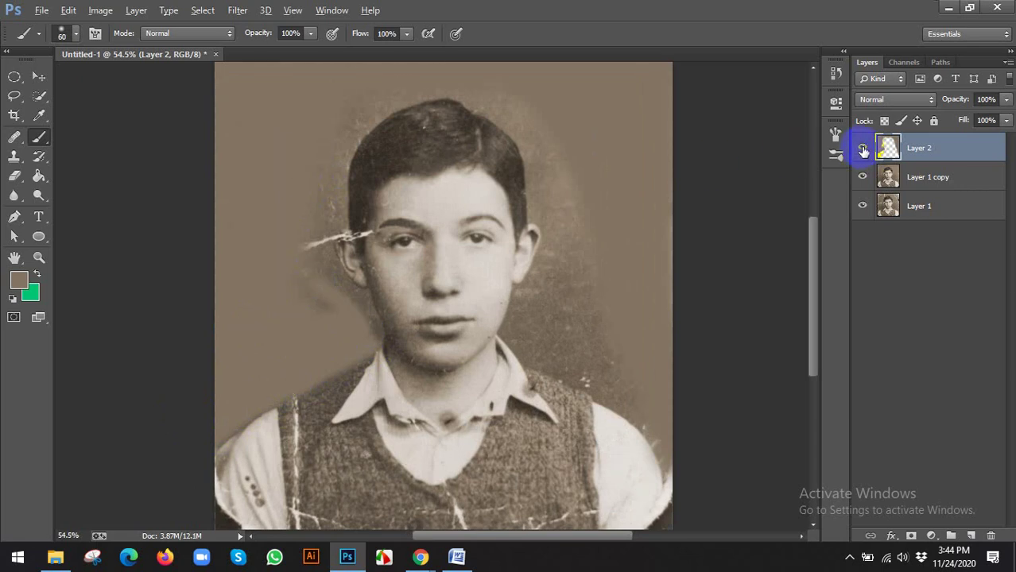
alt+click(862, 148)
scroll(464, 230, down, 3)
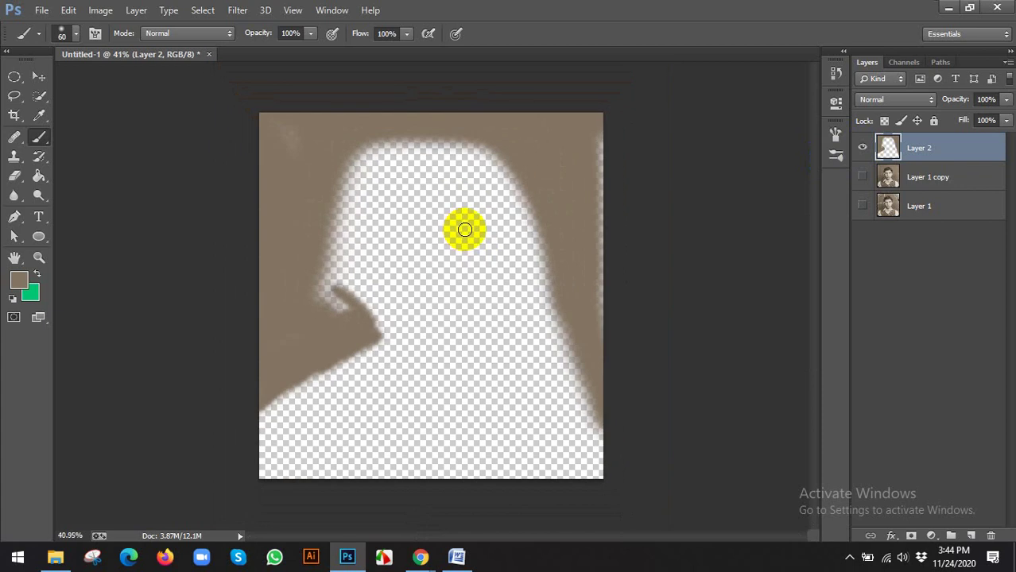
scroll(487, 231, up, 2)
scroll(489, 231, down, 2)
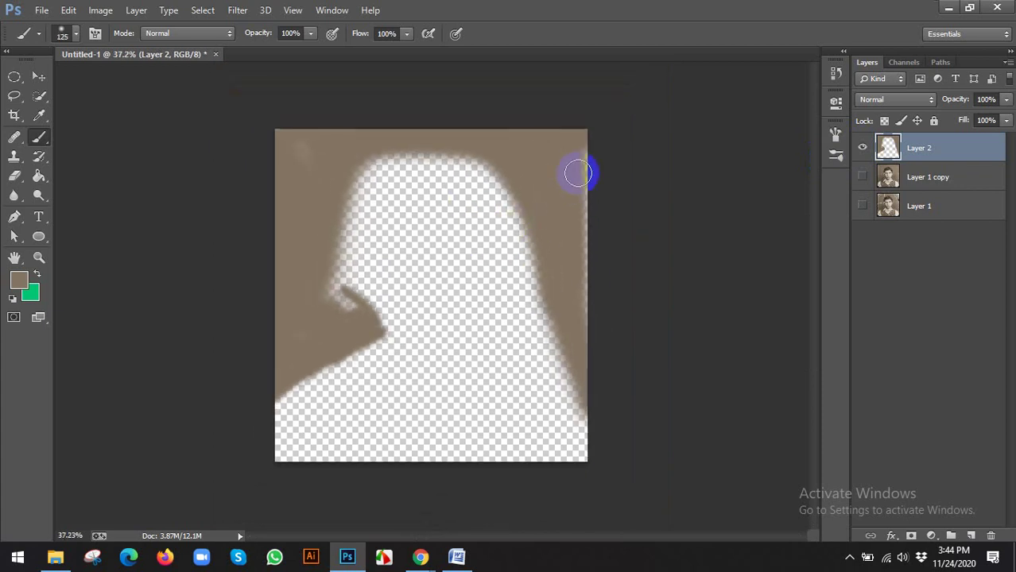
Step: Fill the faded strip along the right edge of Layer 2 with a 200 px brush and show all layers again
key(bracketright)
key(bracketright)
key(bracketright)
key(bracketright)
key(bracketright)
key(bracketright)
key(bracketright)
key(bracketright)
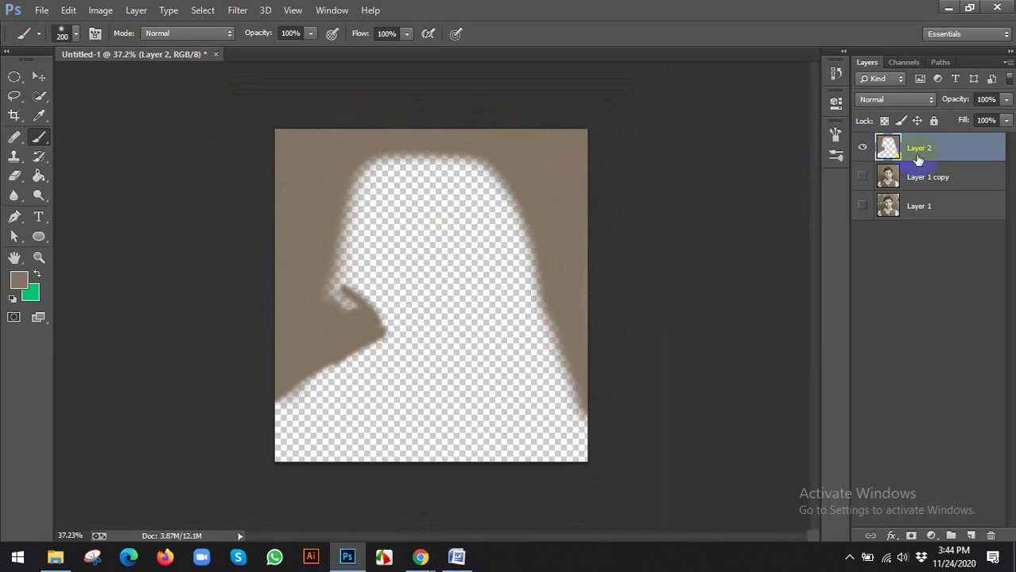
alt+click(862, 150)
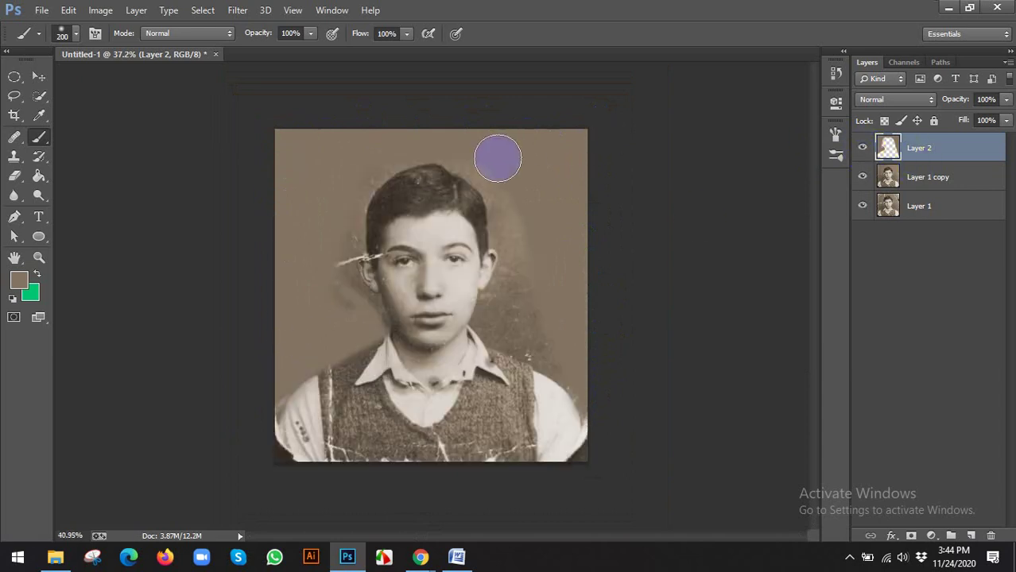
Step: Paint the brown background beside the head and shoulder at the photo's right on Layer 2 with a 70 px brush
key(ctrl+plus)
key(ctrl+plus)
key(bracketleft)
key(bracketleft)
key(bracketleft)
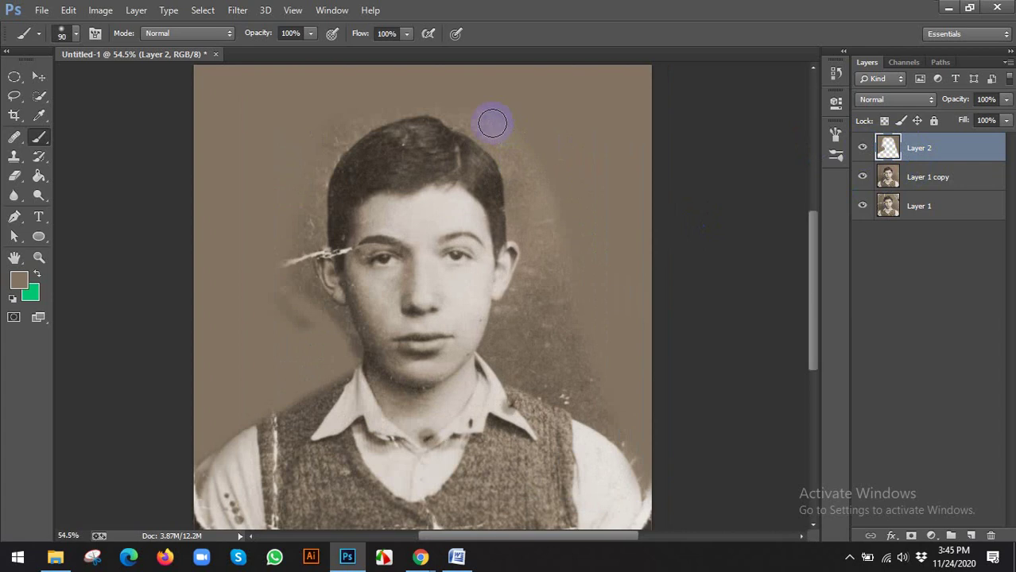
mouse_move(481, 119)
mouse_down()
mouse_move(555, 246)
mouse_move(531, 153)
mouse_up()
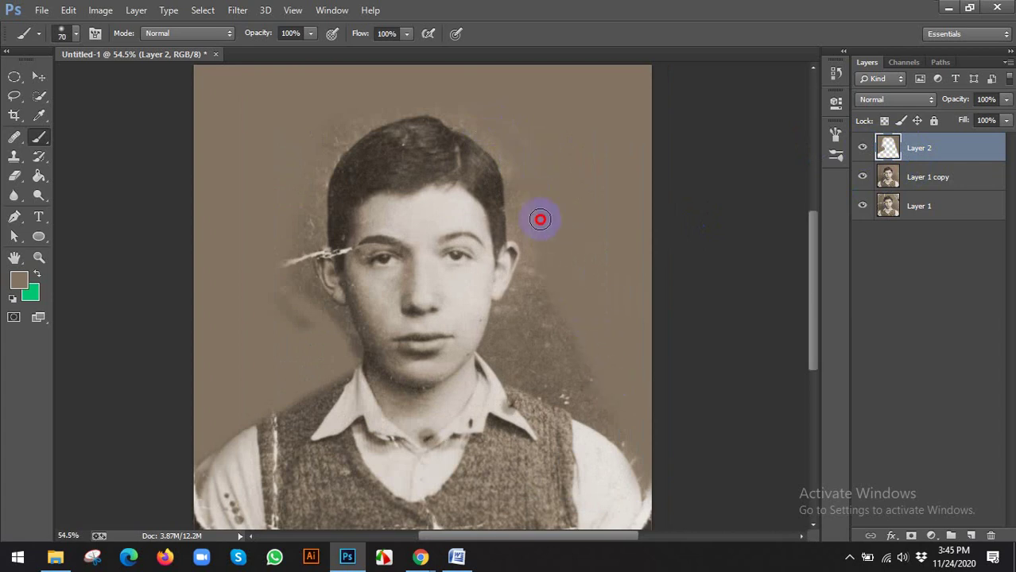
mouse_move(540, 220)
mouse_down()
mouse_move(535, 373)
mouse_move(544, 350)
mouse_move(609, 422)
mouse_move(547, 309)
mouse_up()
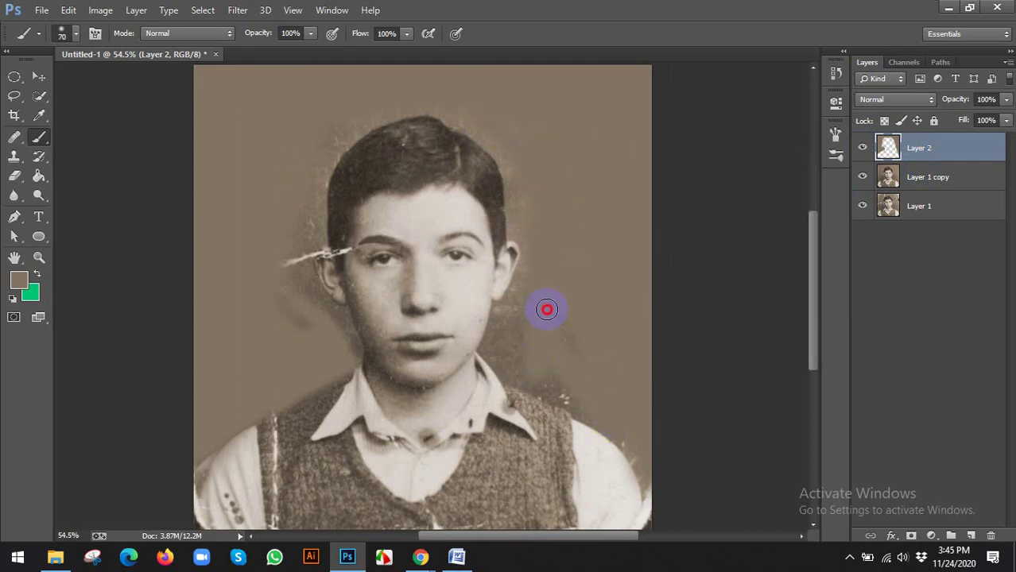
mouse_move(626, 420)
mouse_down()
mouse_move(572, 403)
mouse_move(634, 446)
mouse_move(660, 520)
mouse_move(660, 500)
mouse_move(659, 526)
mouse_move(621, 432)
mouse_move(574, 388)
mouse_move(501, 362)
mouse_move(531, 310)
mouse_up()
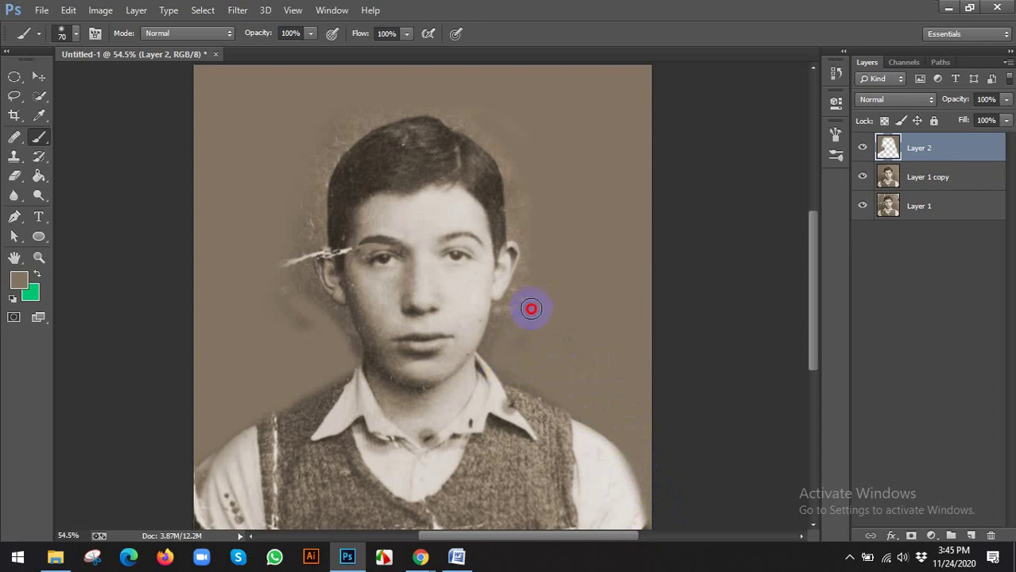
Step: Paint the background up to the jaw, collar and vest shoulder at the photo's right, reducing the brush to 20 px
scroll(525, 310, up, 2)
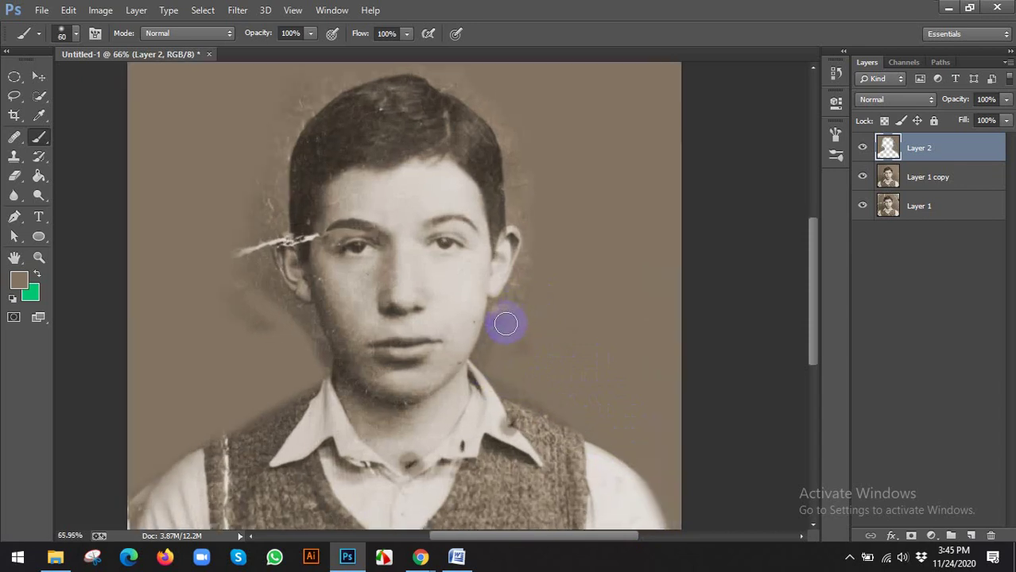
scroll(516, 339, up, 1)
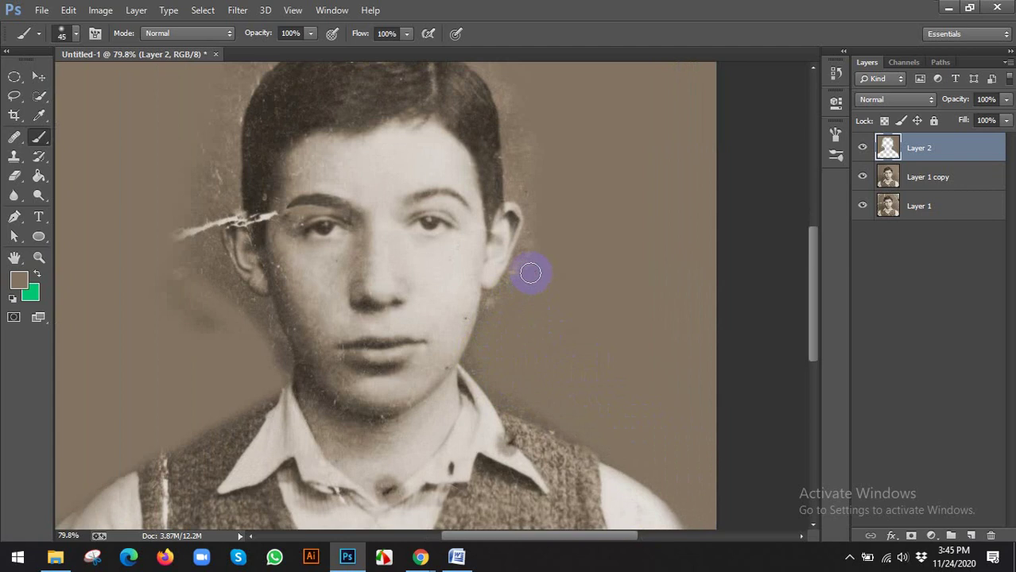
scroll(512, 276, up, 2)
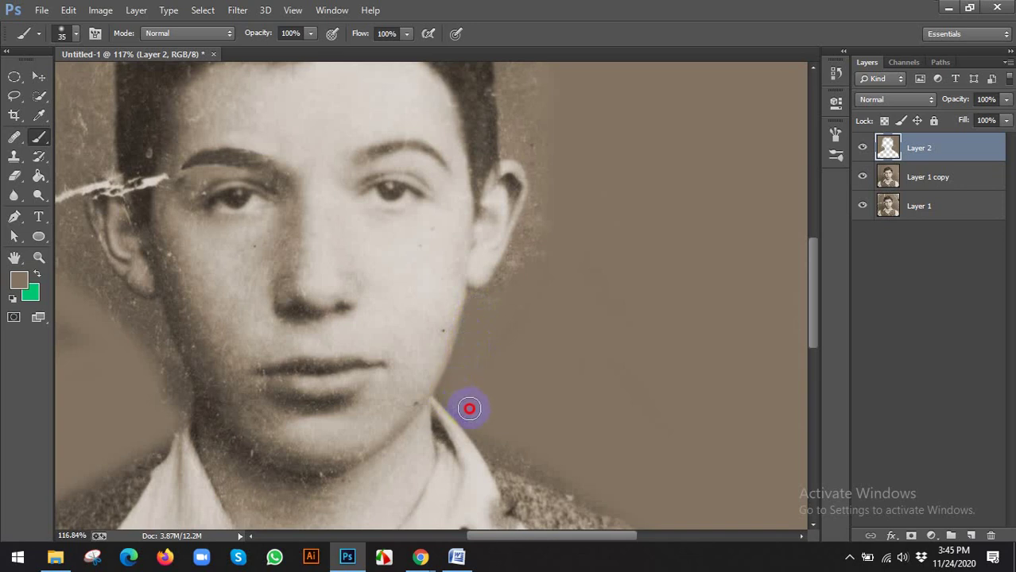
scroll(503, 443, up, 3)
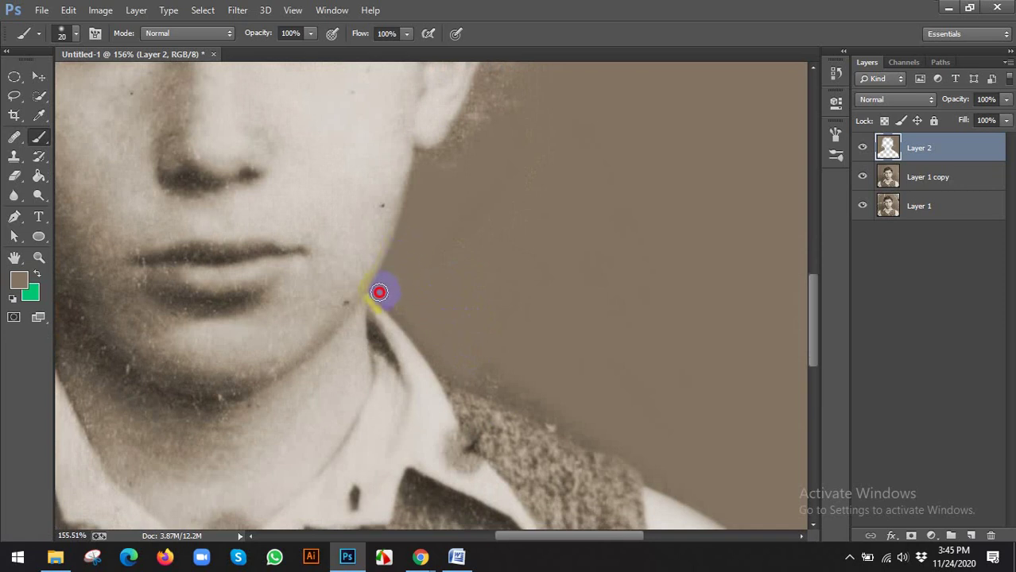
mouse_move(426, 329)
mouse_down()
mouse_move(470, 376)
mouse_move(606, 449)
mouse_up()
mouse_move(496, 392)
mouse_down()
mouse_move(434, 359)
mouse_move(401, 312)
mouse_up()
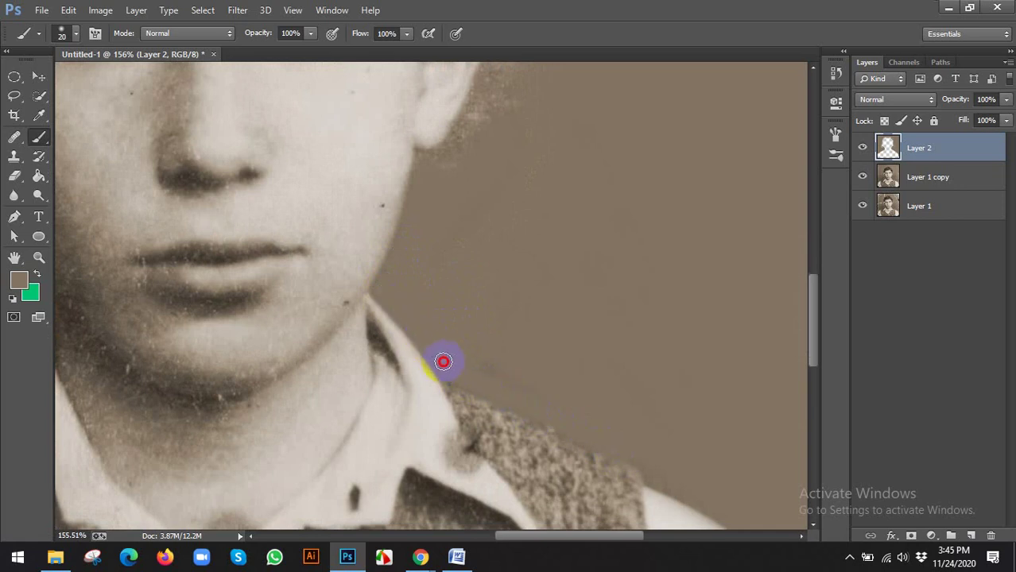
drag(447, 374, 455, 354)
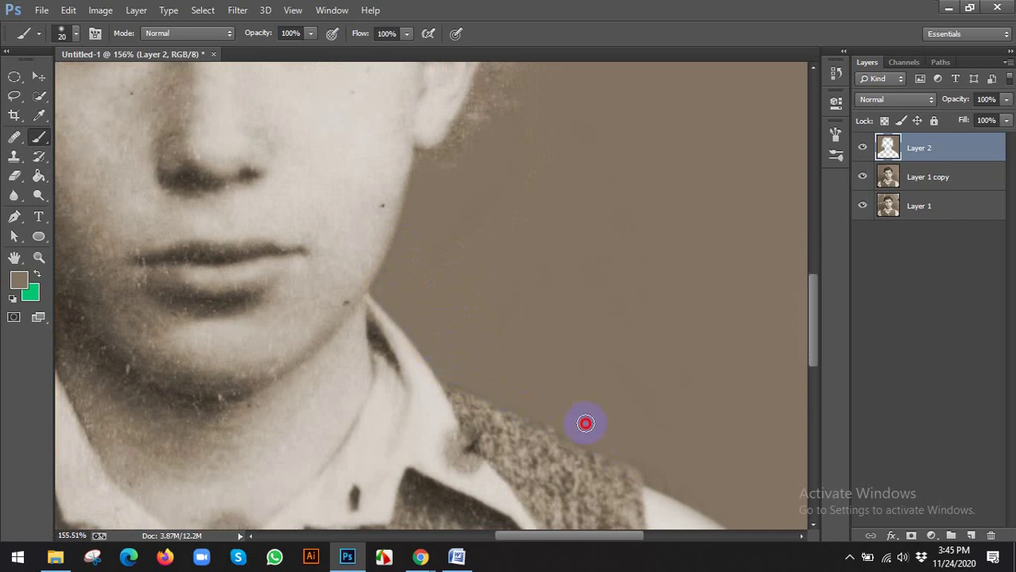
Step: Paint the brown background closely along the vest shoulder and white sleeve at the photo's right with a 40 px brush
scroll(485, 330, down, 3)
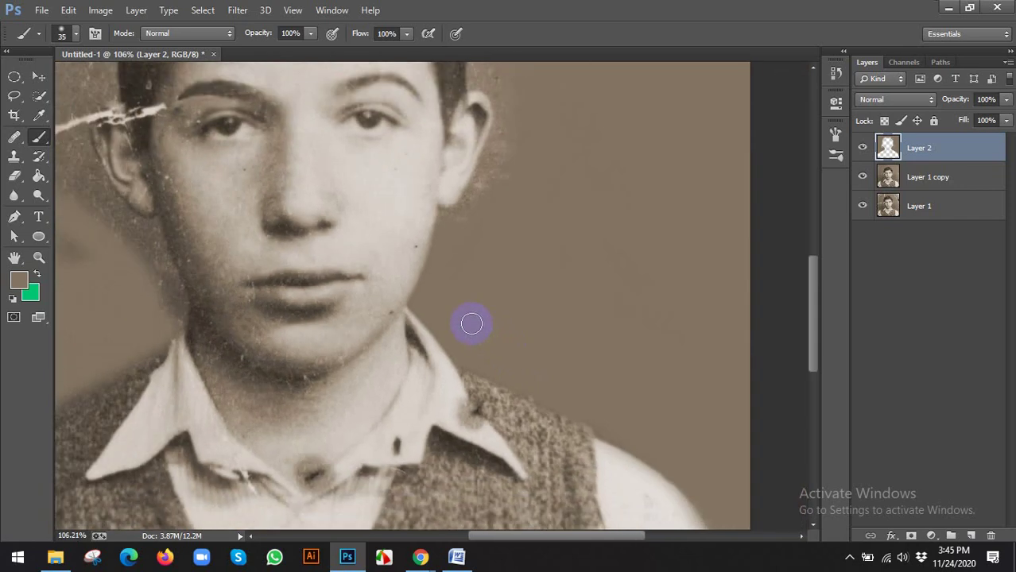
scroll(470, 342, up, 3)
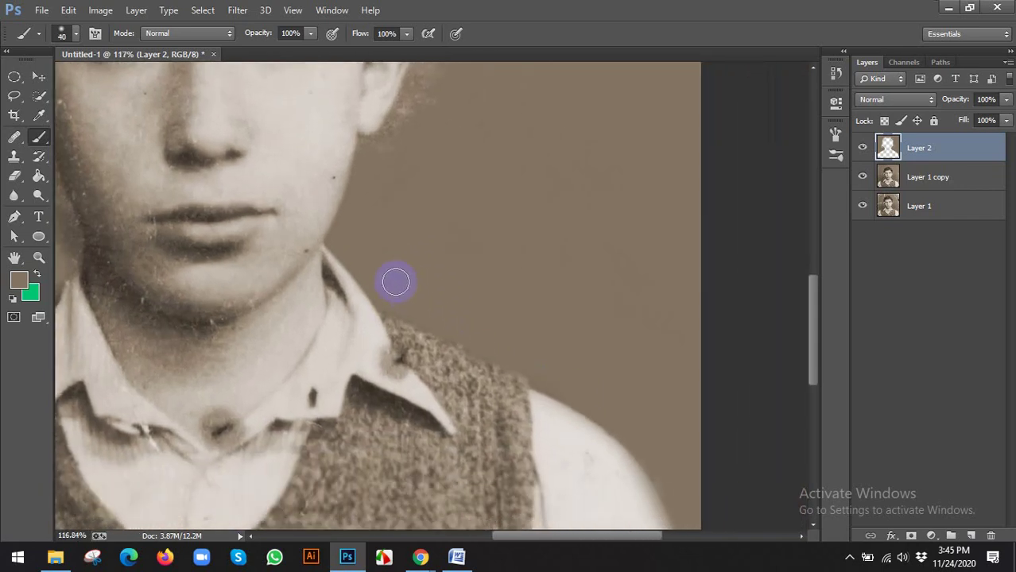
mouse_move(486, 339)
mouse_down()
mouse_move(641, 436)
mouse_move(670, 480)
mouse_up()
drag(640, 411, 514, 254)
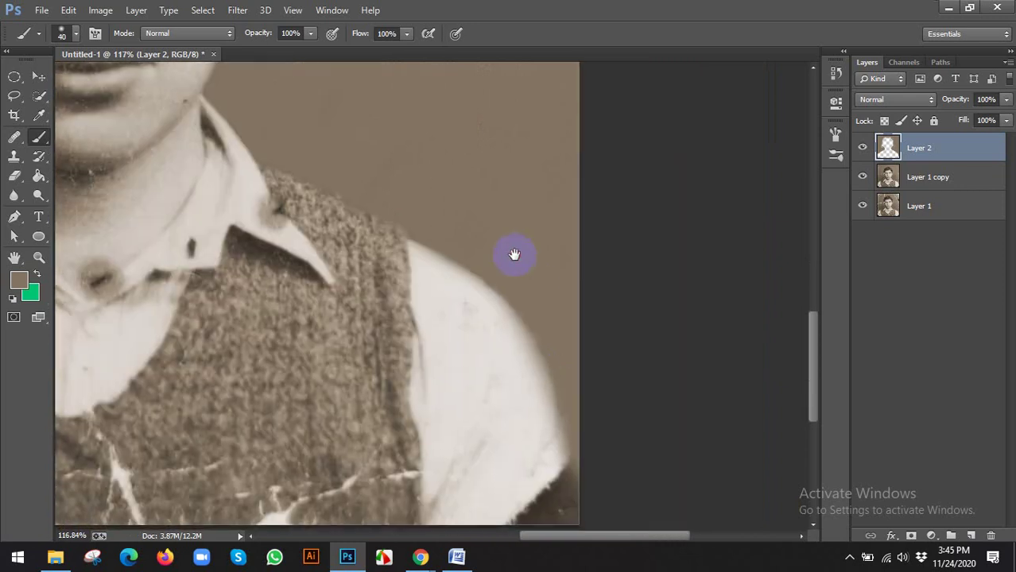
mouse_move(439, 230)
mouse_down()
mouse_move(523, 277)
mouse_move(492, 261)
mouse_move(549, 315)
mouse_move(578, 426)
mouse_move(536, 317)
mouse_move(562, 343)
mouse_up()
scroll(578, 343, down, 4)
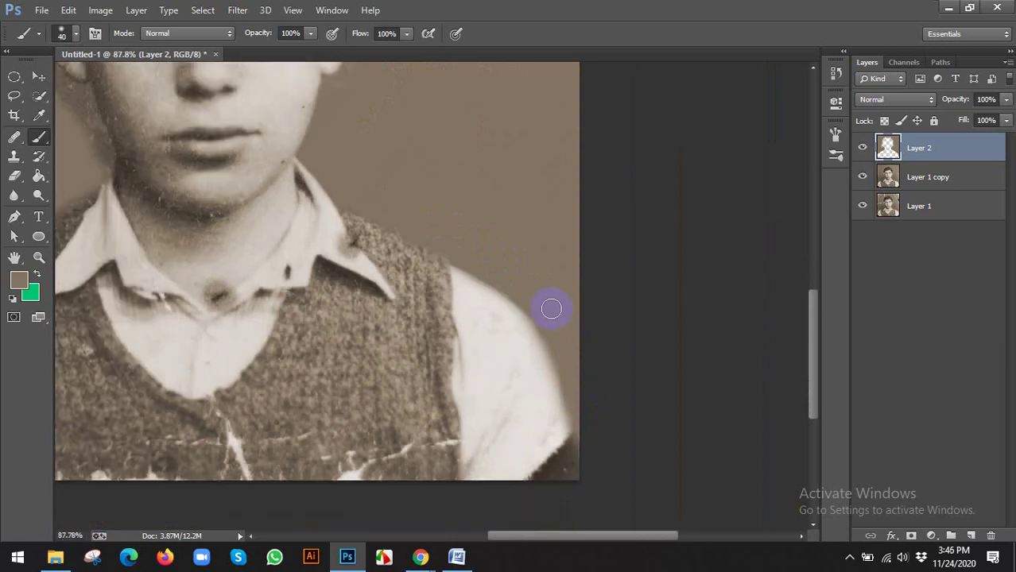
scroll(583, 451, up, 2)
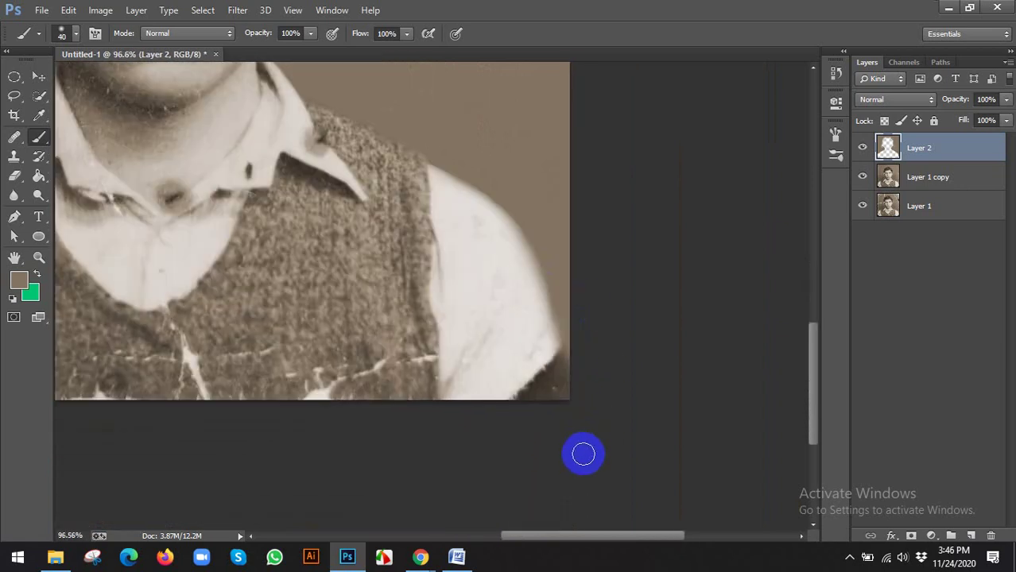
scroll(581, 439, down, 2)
scroll(576, 433, up, 3)
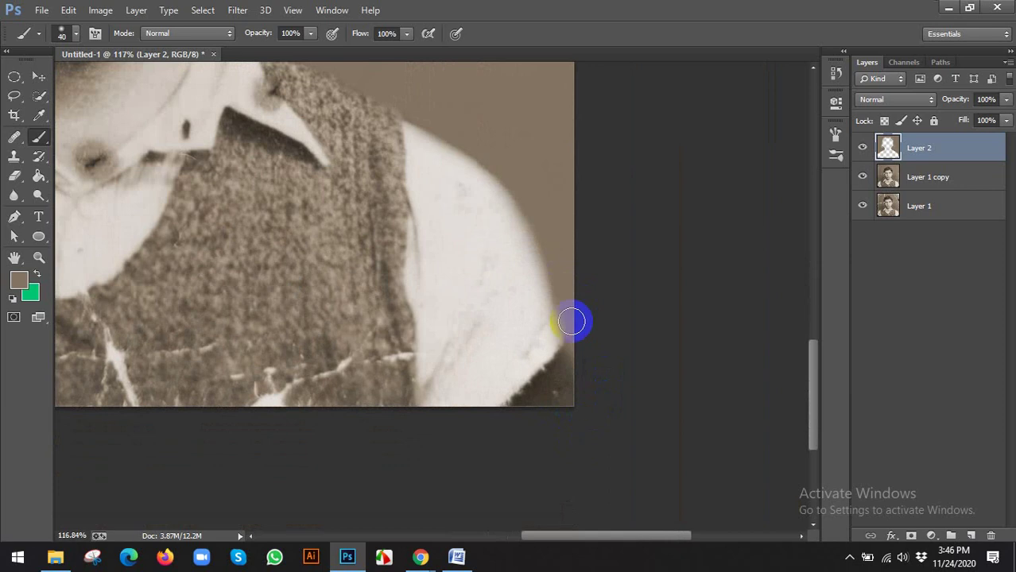
Step: Cover the blemished background beside the hair and ear at the photo's right, enlarging the brush to 80 px
scroll(572, 322, down, 2)
scroll(594, 335, down, 2)
scroll(508, 152, up, 3)
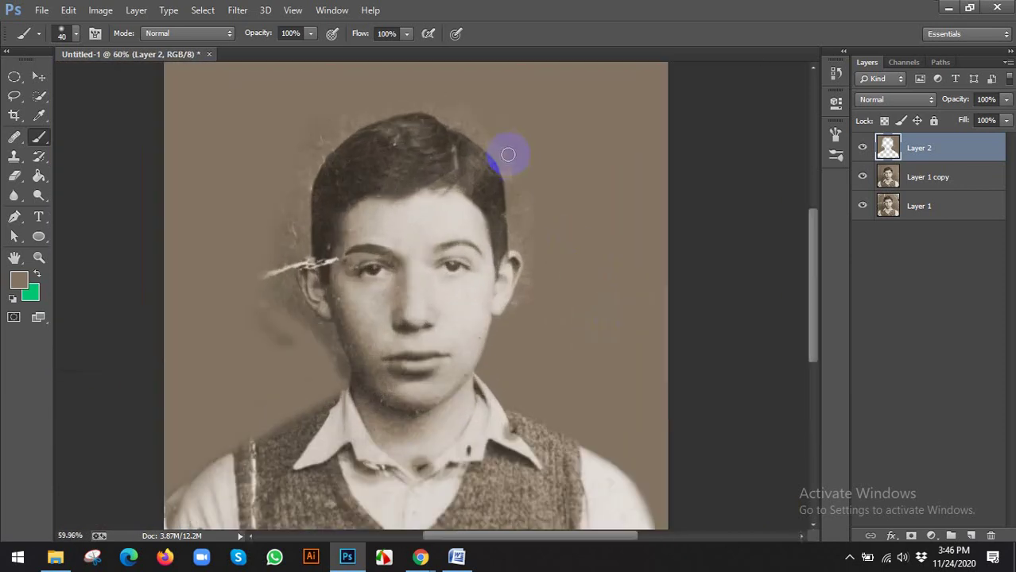
scroll(504, 157, up, 1)
mouse_move(470, 119)
mouse_down()
mouse_move(519, 164)
mouse_move(559, 268)
mouse_move(472, 125)
mouse_move(508, 174)
mouse_move(551, 316)
mouse_move(554, 272)
mouse_move(537, 450)
mouse_move(577, 332)
mouse_move(556, 473)
mouse_move(583, 384)
mouse_move(631, 464)
mouse_move(575, 436)
mouse_move(600, 451)
mouse_move(661, 347)
mouse_move(562, 434)
mouse_up()
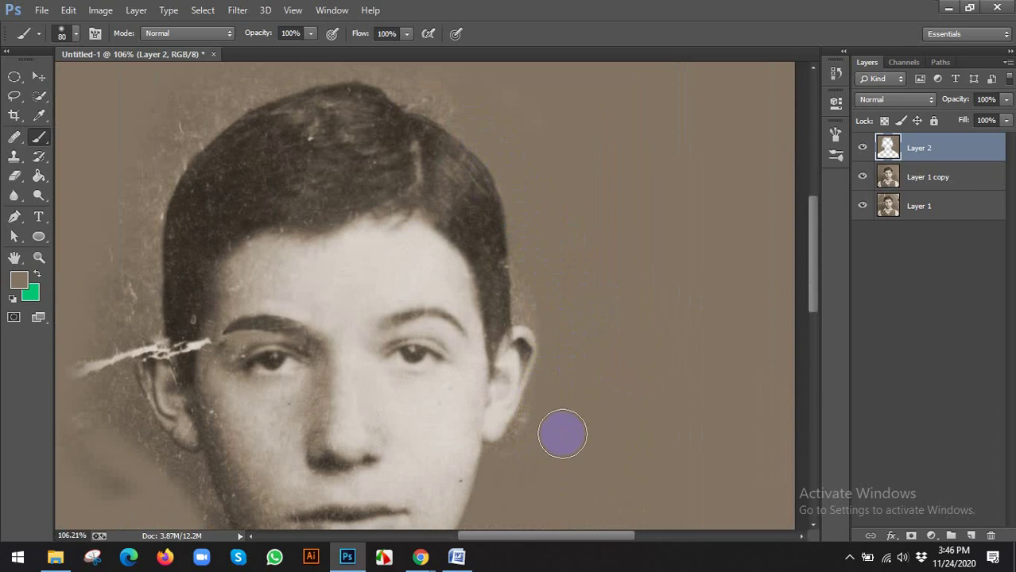
scroll(628, 421, up, 3)
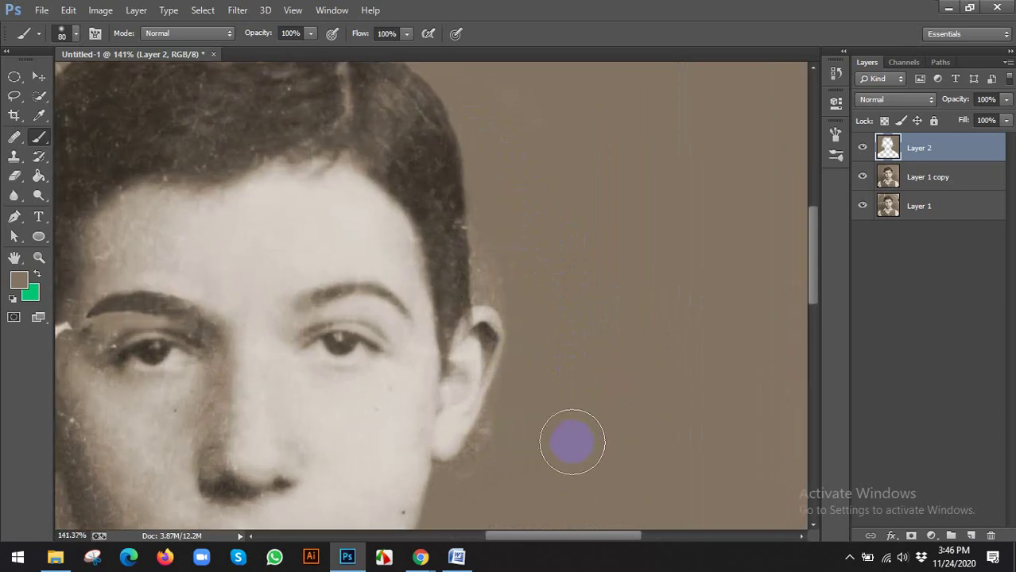
mouse_move(584, 408)
mouse_down()
mouse_move(621, 384)
mouse_move(592, 337)
mouse_up()
scroll(592, 337, down, 3)
scroll(592, 336, right, 2)
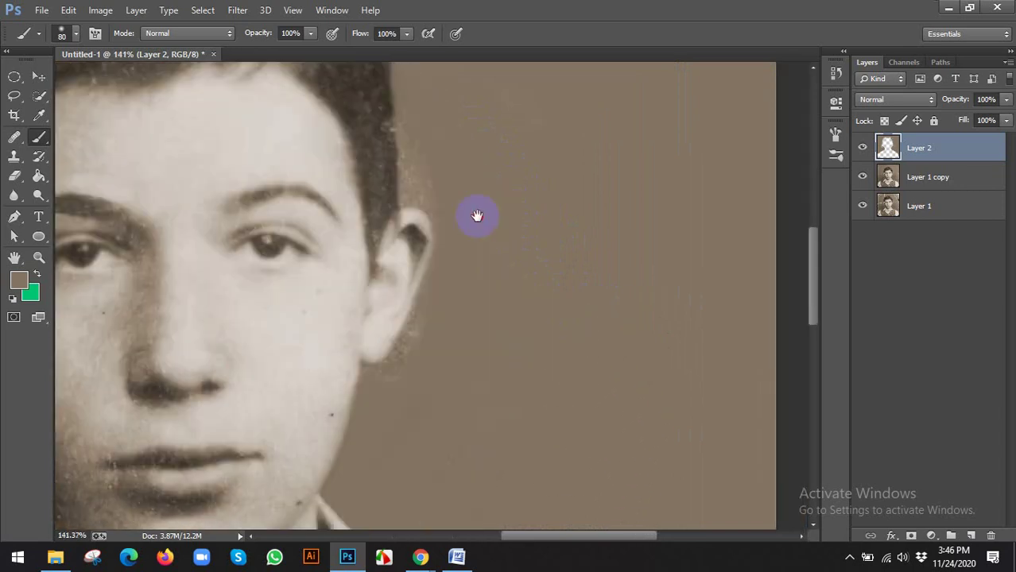
Step: Smooth the background from below the ear across to the photo's right edge with a 35 px brush
key(bracketleft)
key(bracketleft)
key(bracketleft)
key(bracketleft)
key(bracketleft)
key(bracketleft)
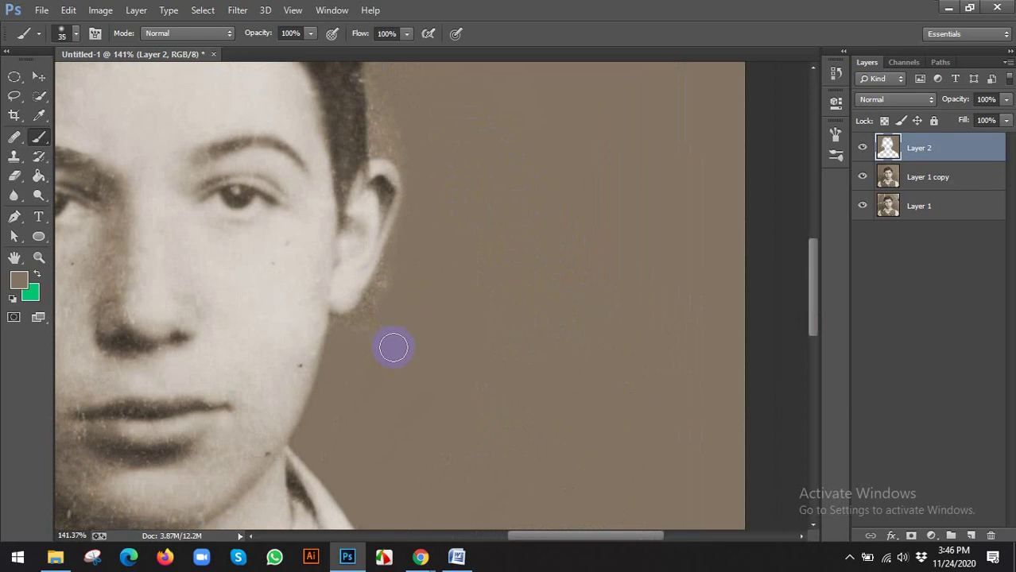
click(411, 330)
mouse_move(411, 330)
mouse_down()
mouse_move(392, 356)
mouse_move(527, 388)
mouse_move(564, 460)
mouse_move(493, 395)
mouse_move(559, 450)
mouse_move(512, 361)
mouse_move(563, 417)
mouse_move(593, 432)
mouse_move(695, 363)
mouse_move(740, 367)
mouse_move(730, 326)
mouse_up()
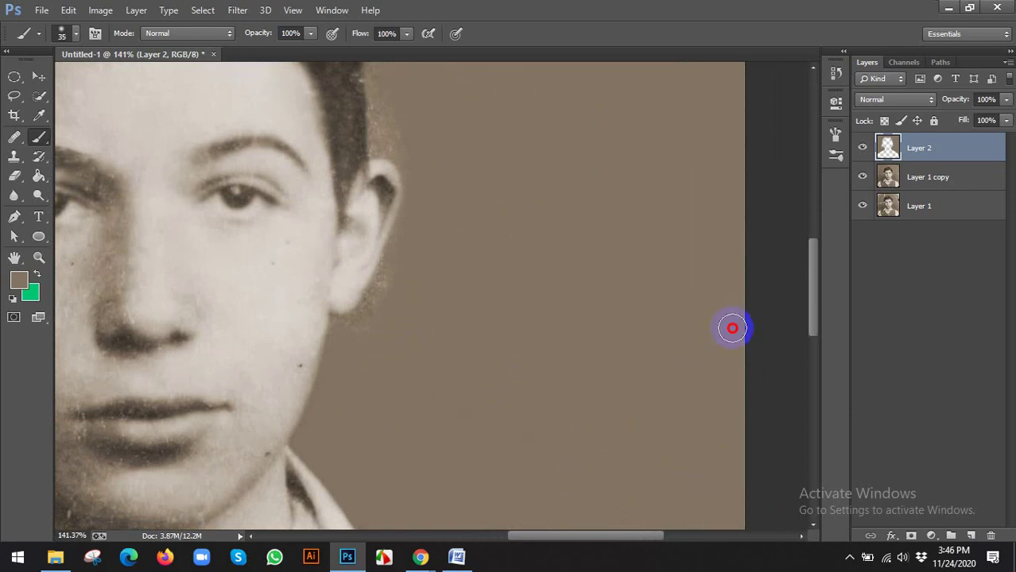
Step: Paint the background tightly around the ear and side hair at the photo's right with a 20 px brush
key(bracketleft)
scroll(364, 320, up, 2)
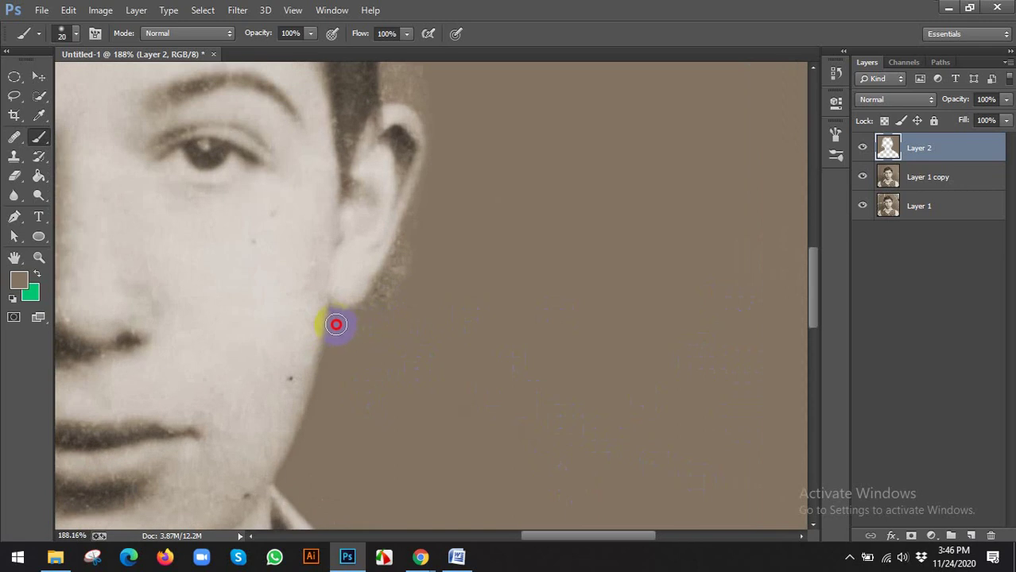
mouse_move(383, 293)
mouse_down()
mouse_move(413, 234)
mouse_move(392, 323)
mouse_move(393, 273)
mouse_move(381, 290)
mouse_move(391, 266)
mouse_up()
mouse_move(418, 173)
space+mouse_down()
mouse_move(430, 299)
mouse_move(388, 91)
mouse_move(460, 243)
mouse_move(388, 136)
mouse_move(397, 203)
mouse_move(451, 237)
mouse_move(402, 184)
mouse_move(393, 216)
mouse_move(415, 227)
space+mouse_up()
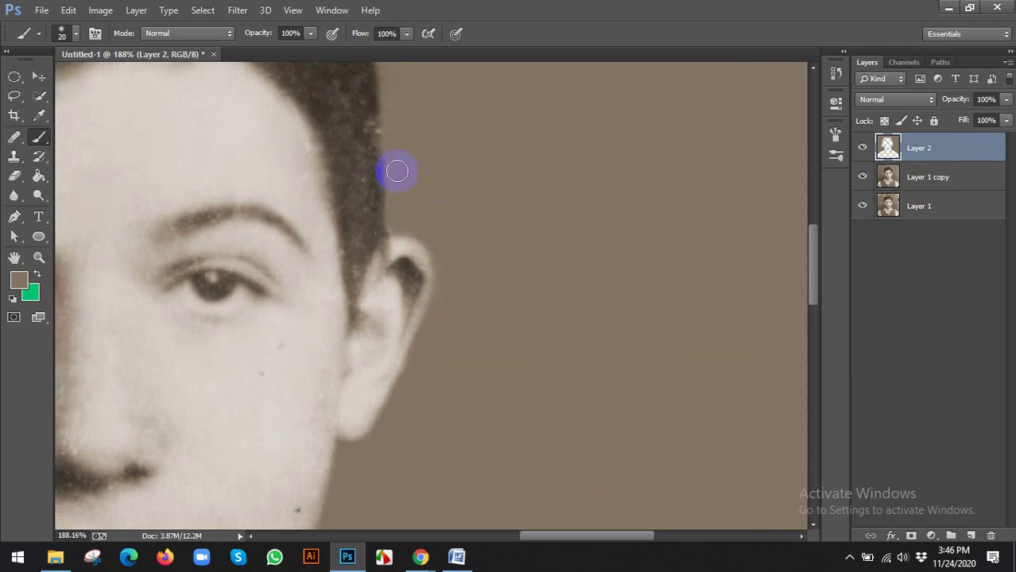
Step: Paint over the uneven background above the head, enlarging the brush to 150 px for the open areas
scroll(397, 171, down, 5)
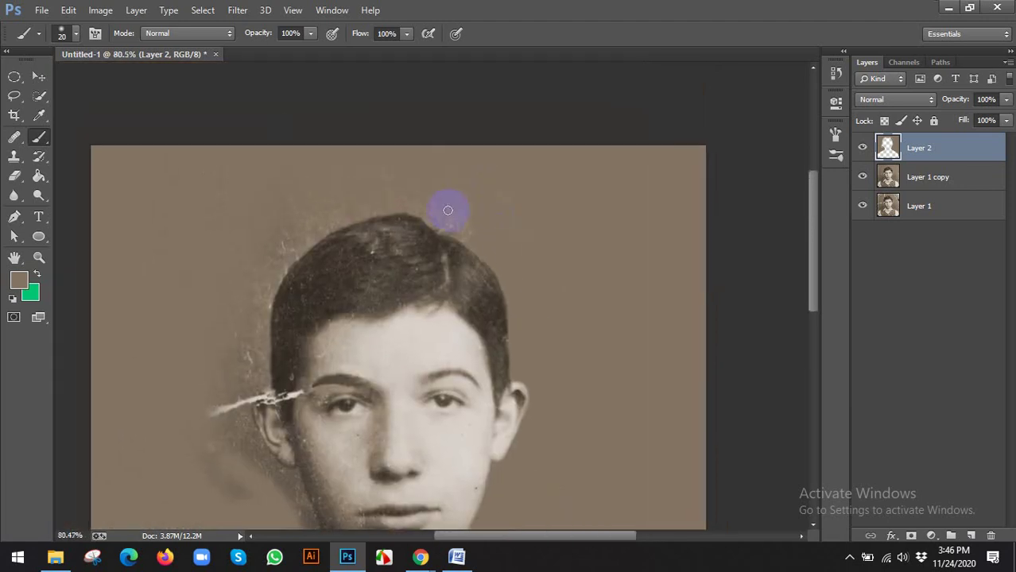
scroll(448, 210, up, 3)
key(bracketright)
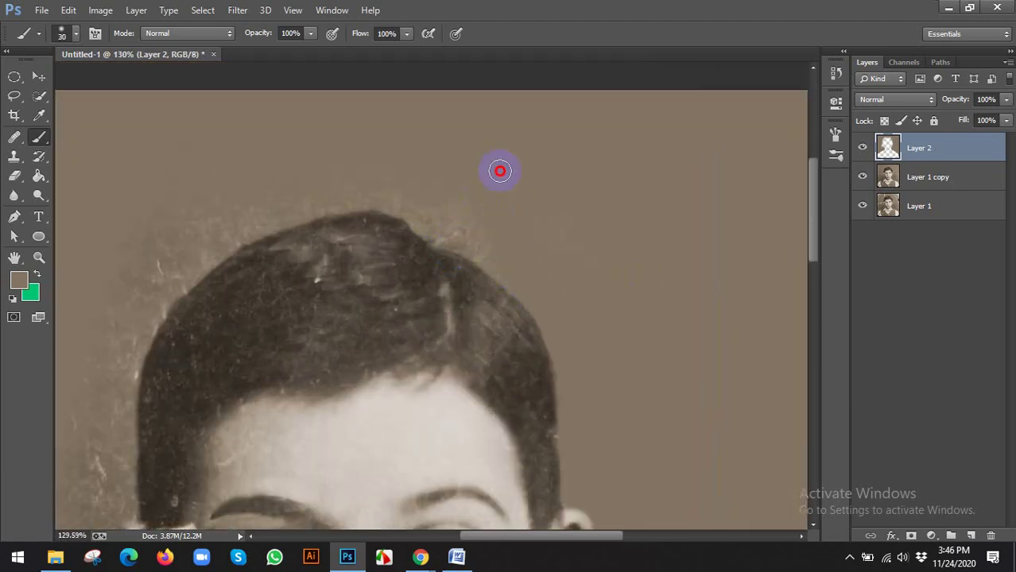
key(bracketright)
key(bracketright)
key(bracketright)
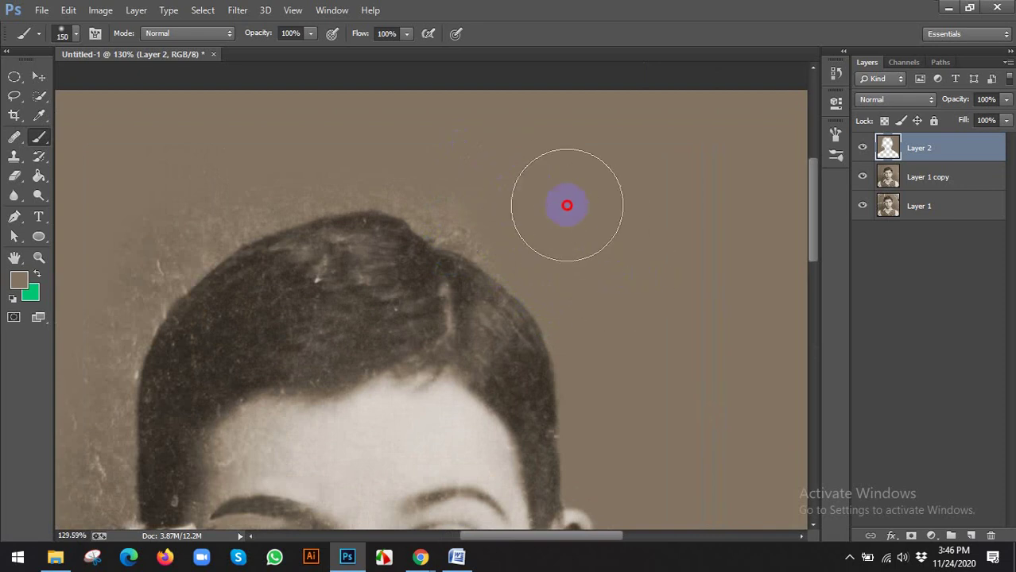
scroll(623, 199, down, 2)
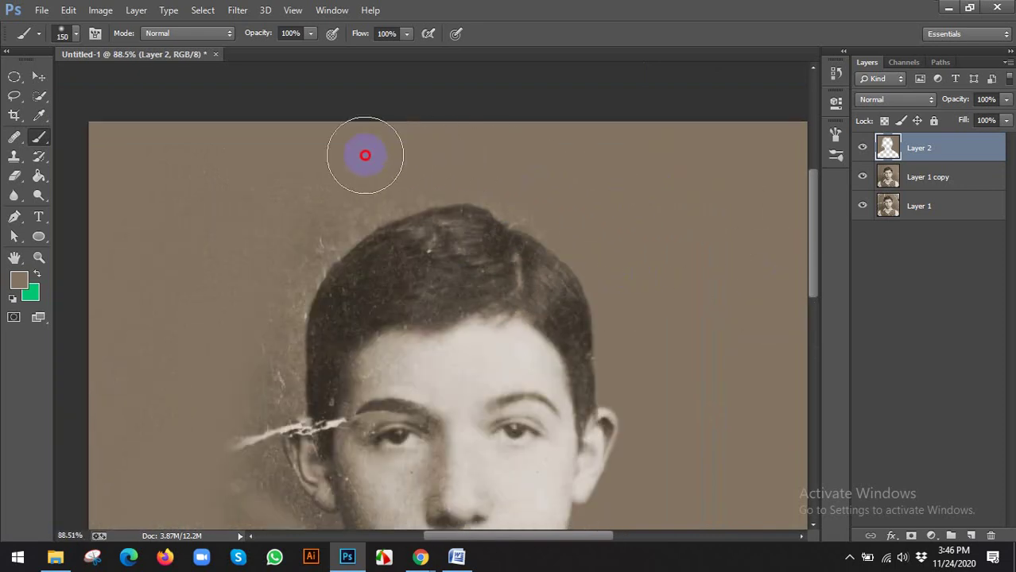
Step: Clean the background along the hair's upper edge near the parting with the brush reduced to 45 px
key(bracketleft)
key(bracketleft)
key(bracketleft)
scroll(557, 223, up, 2)
key(bracketleft)
key(bracketleft)
key(bracketleft)
key(bracketleft)
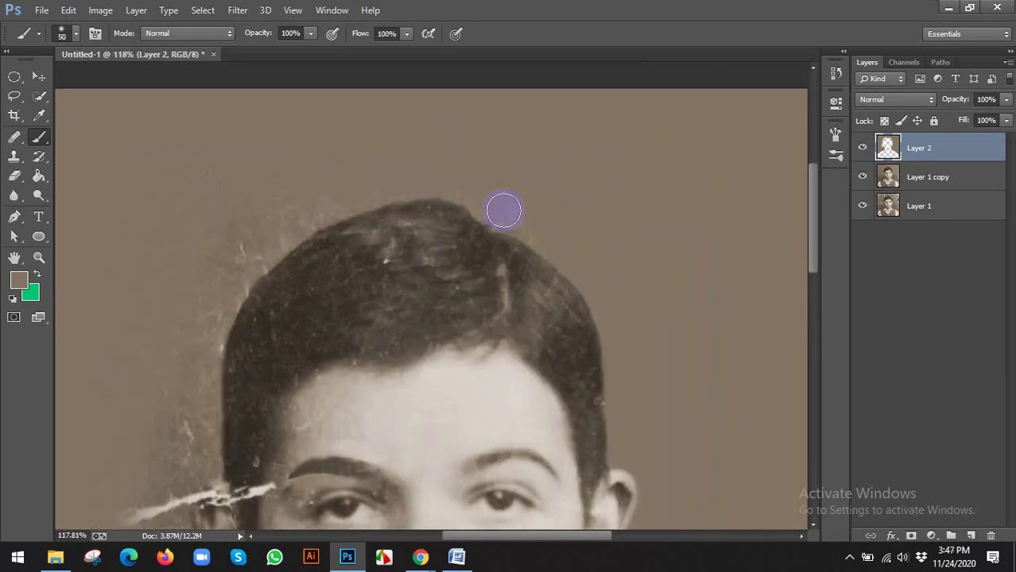
key(bracketleft)
mouse_move(481, 201)
mouse_down()
mouse_move(569, 260)
mouse_move(515, 195)
mouse_move(605, 271)
mouse_move(491, 220)
mouse_move(569, 256)
mouse_move(483, 226)
mouse_move(446, 195)
mouse_move(503, 212)
mouse_up()
Step: Paint the background just above the crown toward the photo's left with a 30 px brush
key(bracketleft)
scroll(501, 220, up, 2)
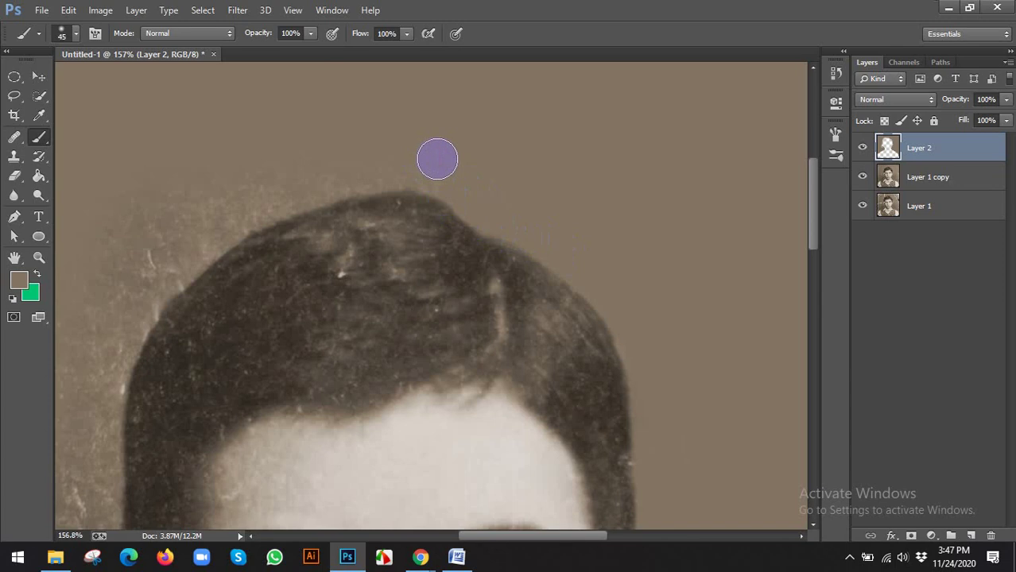
key(bracketleft)
mouse_move(565, 210)
mouse_down()
mouse_move(473, 164)
mouse_move(455, 191)
mouse_move(374, 168)
mouse_move(296, 167)
mouse_move(359, 167)
mouse_move(194, 200)
mouse_move(269, 153)
mouse_up()
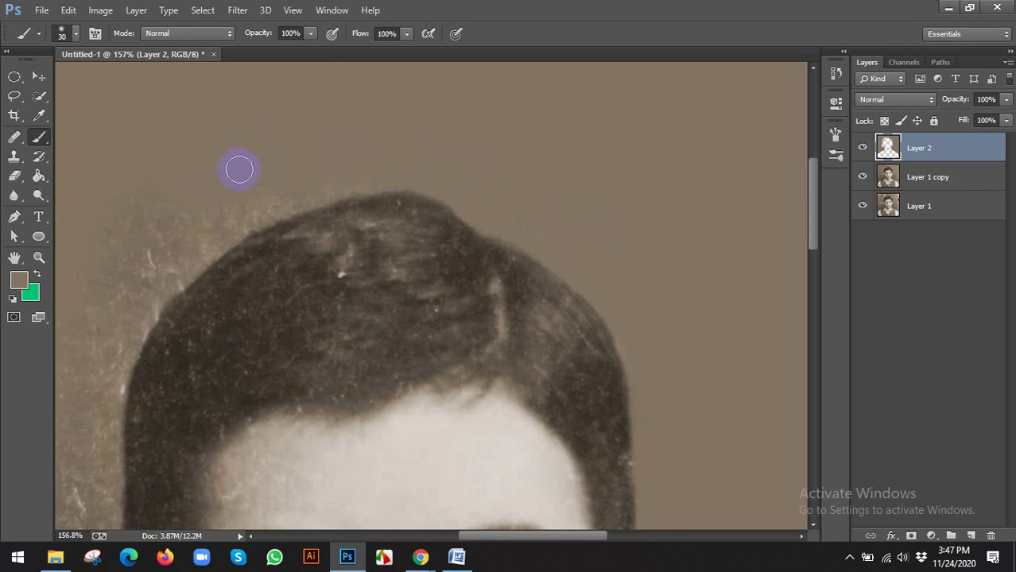
scroll(243, 159, down, 3)
scroll(251, 156, down, 2)
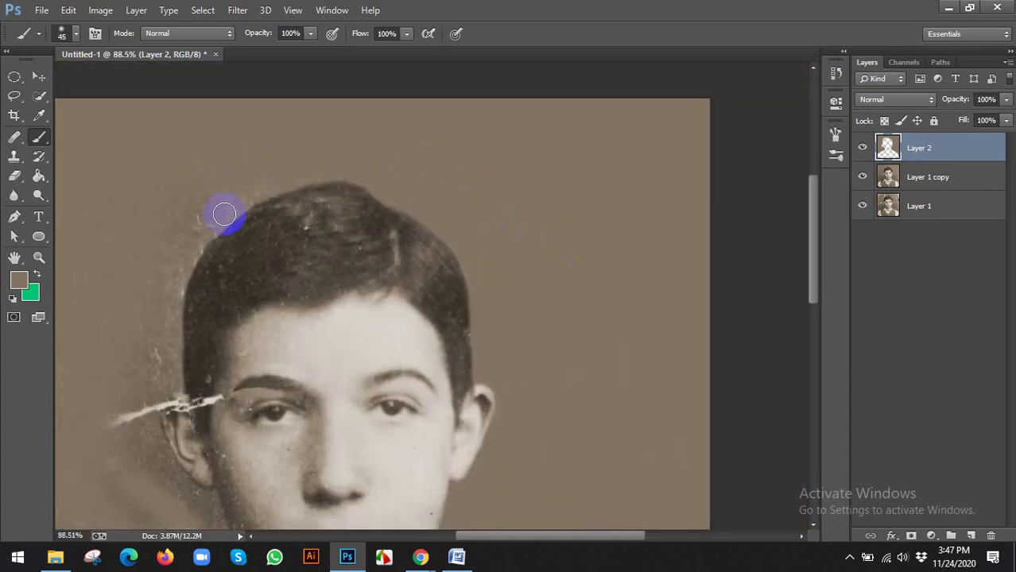
Step: Paint over the stained background beside the crack and ear at the photo's left with a 70 px brush
scroll(227, 210, up, 2)
key(bracketright)
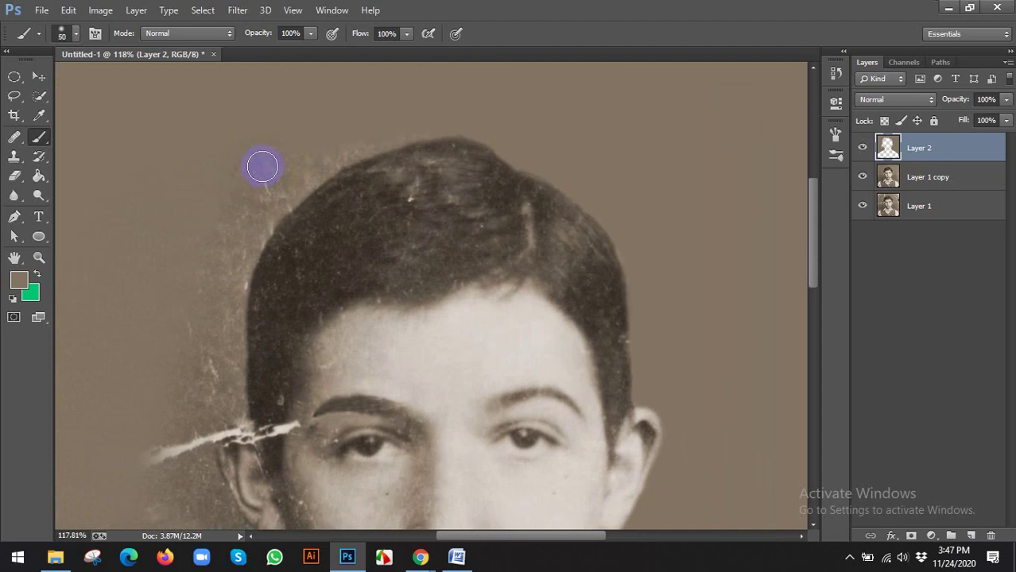
scroll(262, 166, down, 2)
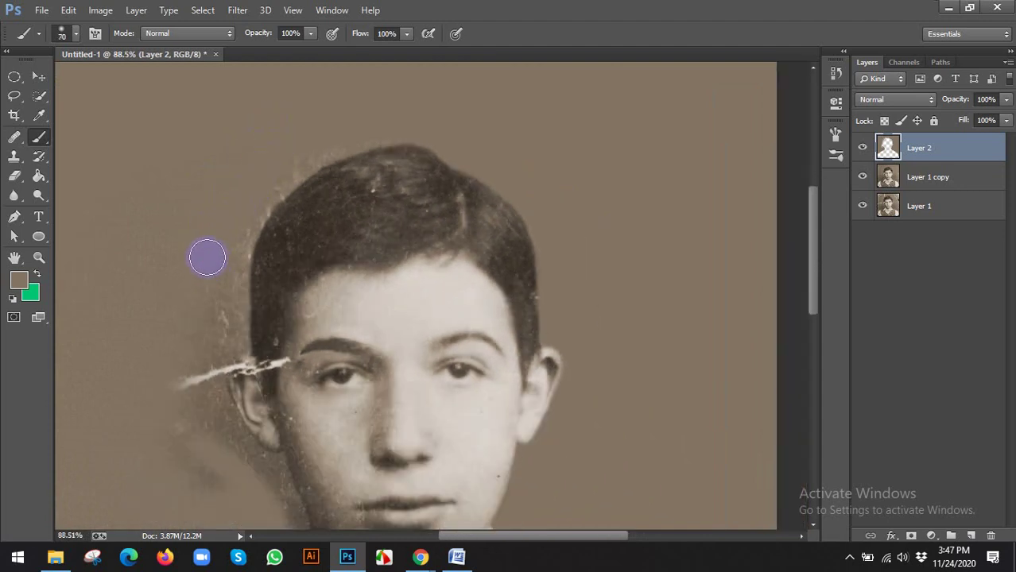
mouse_move(179, 360)
mouse_down()
mouse_move(168, 429)
mouse_move(206, 308)
mouse_move(176, 397)
mouse_up()
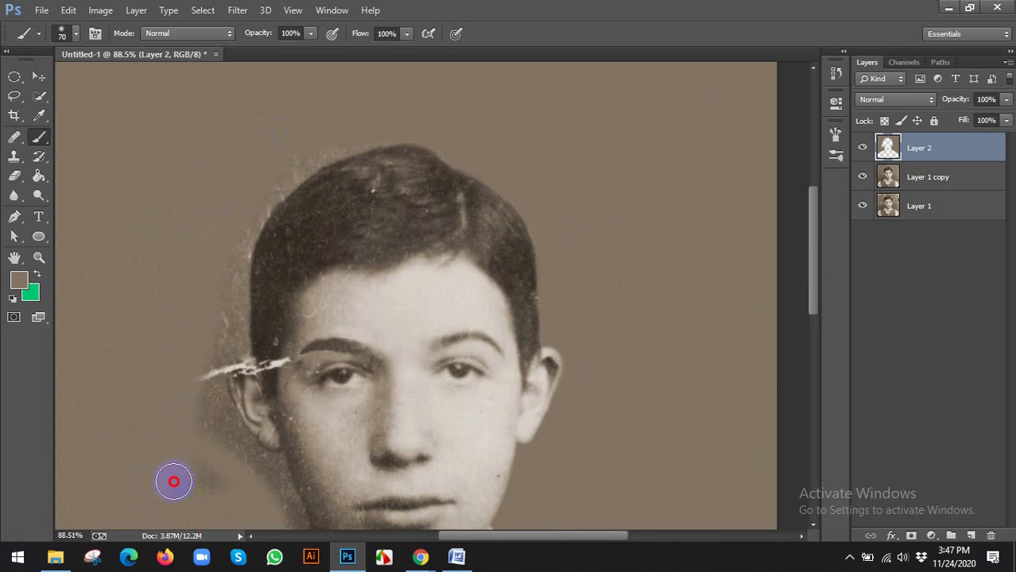
drag(173, 481, 197, 458)
Step: Clean the background beside the neck and along the shoulder at the photo's left, reducing the brush to 50 px and 40 px
drag(250, 409, 332, 226)
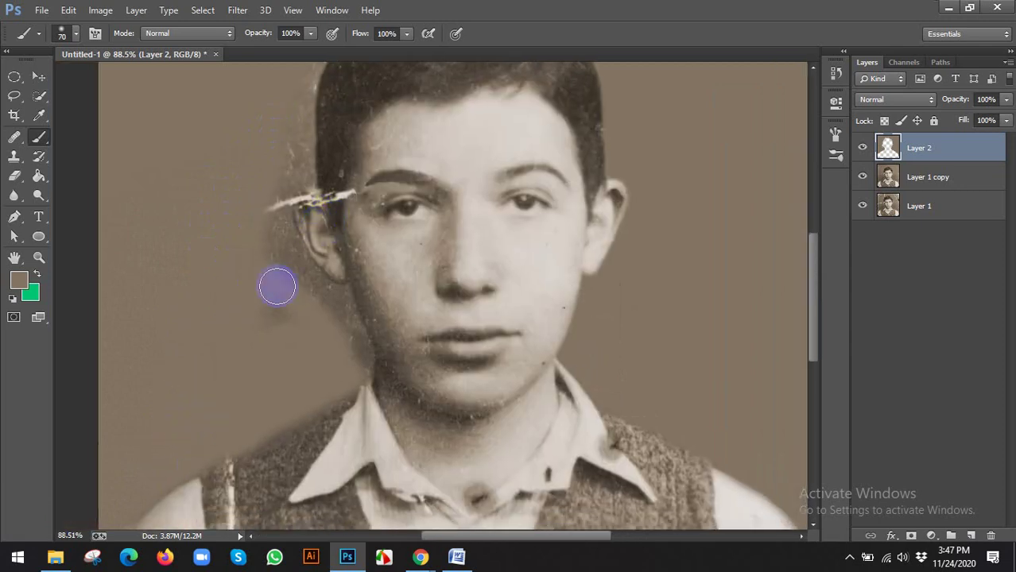
key(bracketright)
mouse_move(263, 296)
mouse_down()
mouse_move(338, 357)
mouse_move(341, 315)
mouse_move(355, 369)
mouse_move(305, 364)
mouse_move(322, 312)
mouse_move(307, 333)
mouse_up()
mouse_move(175, 388)
mouse_down()
mouse_move(230, 305)
mouse_move(193, 345)
mouse_move(179, 372)
mouse_move(258, 282)
mouse_up()
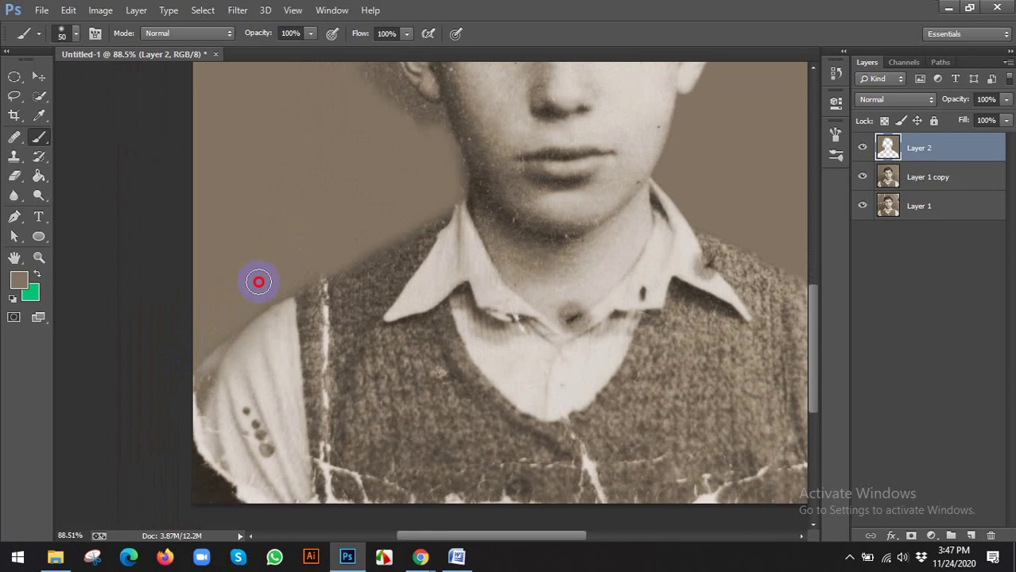
mouse_move(331, 242)
mouse_down()
mouse_move(257, 332)
mouse_move(271, 356)
mouse_move(379, 289)
mouse_move(363, 217)
mouse_move(346, 233)
mouse_move(351, 213)
mouse_move(328, 224)
mouse_move(336, 218)
mouse_move(280, 162)
mouse_move(307, 201)
mouse_up()
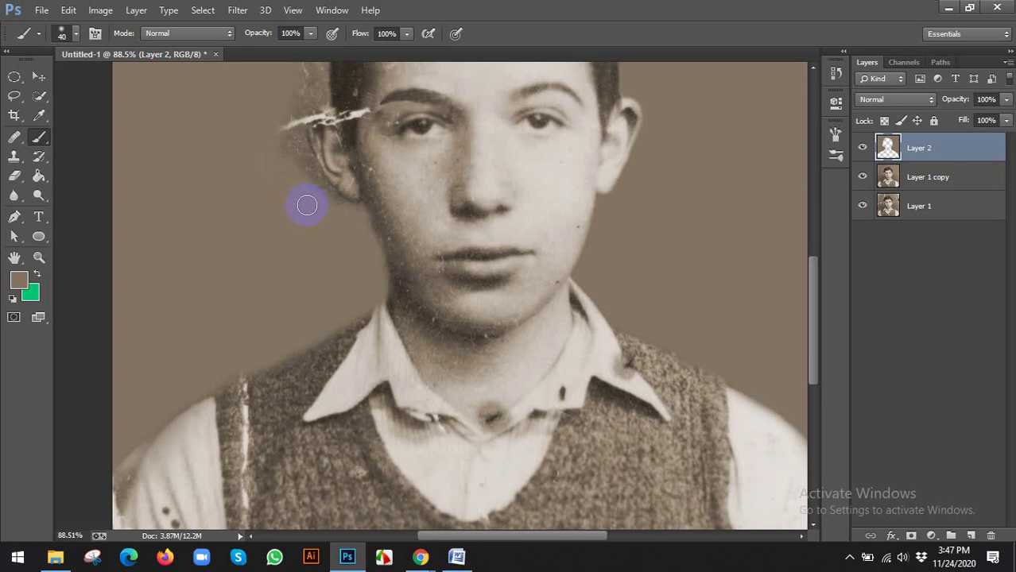
Step: Paint the background along the hair from the crown down to below the ear at the photo's left with a 40 px brush
scroll(310, 211, up, 1)
drag(295, 215, 294, 314)
drag(279, 170, 281, 294)
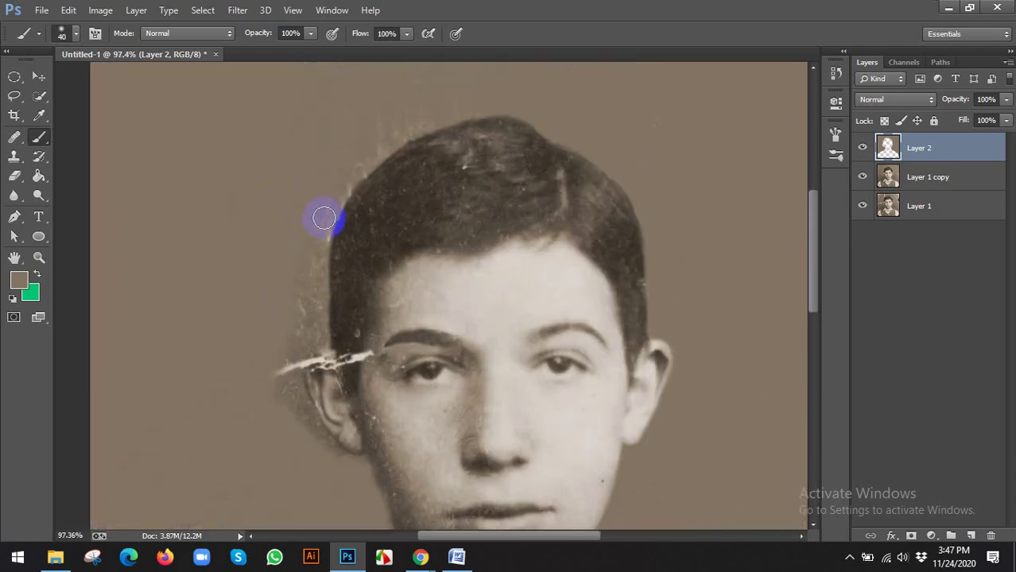
mouse_move(496, 104)
mouse_down()
mouse_move(410, 122)
mouse_move(358, 159)
mouse_move(367, 129)
mouse_move(318, 210)
mouse_move(310, 236)
mouse_move(363, 148)
mouse_move(301, 276)
mouse_move(280, 399)
mouse_move(287, 373)
mouse_move(294, 421)
mouse_move(333, 479)
mouse_up()
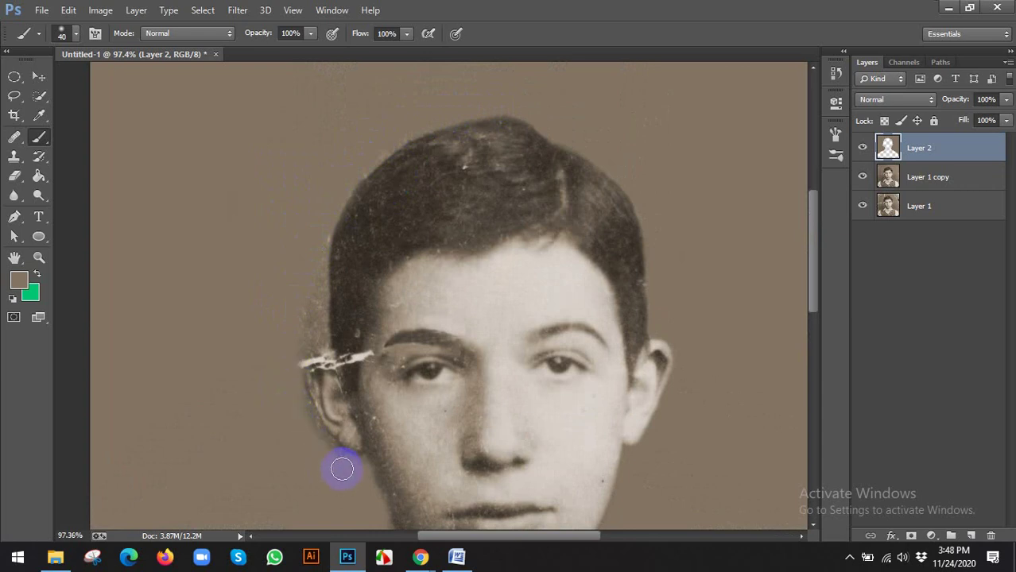
mouse_move(336, 459)
mouse_down()
mouse_move(301, 413)
mouse_move(349, 471)
mouse_move(358, 468)
mouse_move(347, 464)
mouse_up()
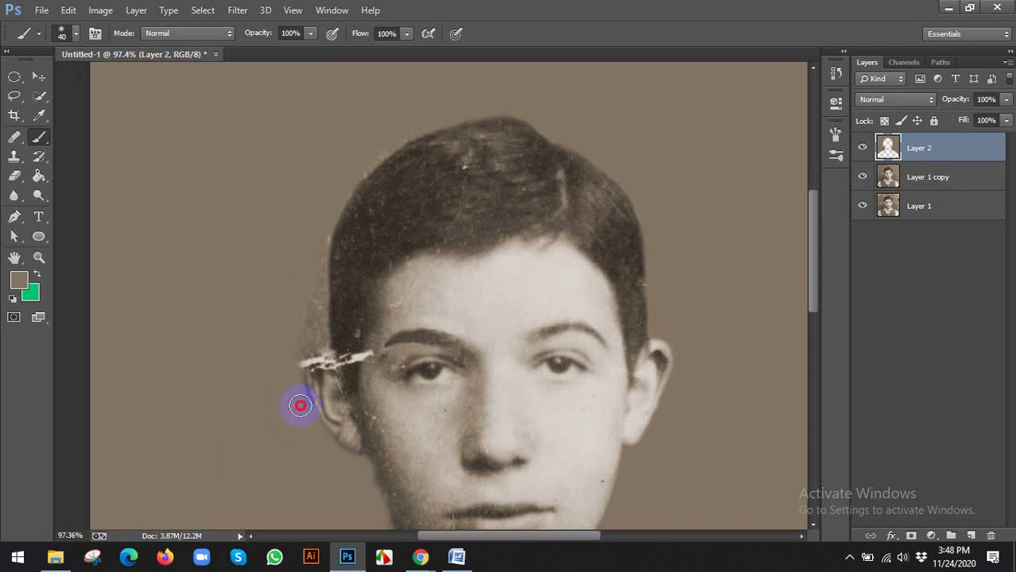
Step: Clean the background around the outer ear and side hair at the photo's left, undoing and repainting the stroke along the hair
mouse_move(309, 412)
mouse_down()
mouse_move(290, 386)
mouse_move(290, 359)
mouse_move(310, 229)
mouse_move(322, 241)
mouse_move(309, 316)
mouse_move(327, 268)
mouse_move(312, 272)
mouse_up()
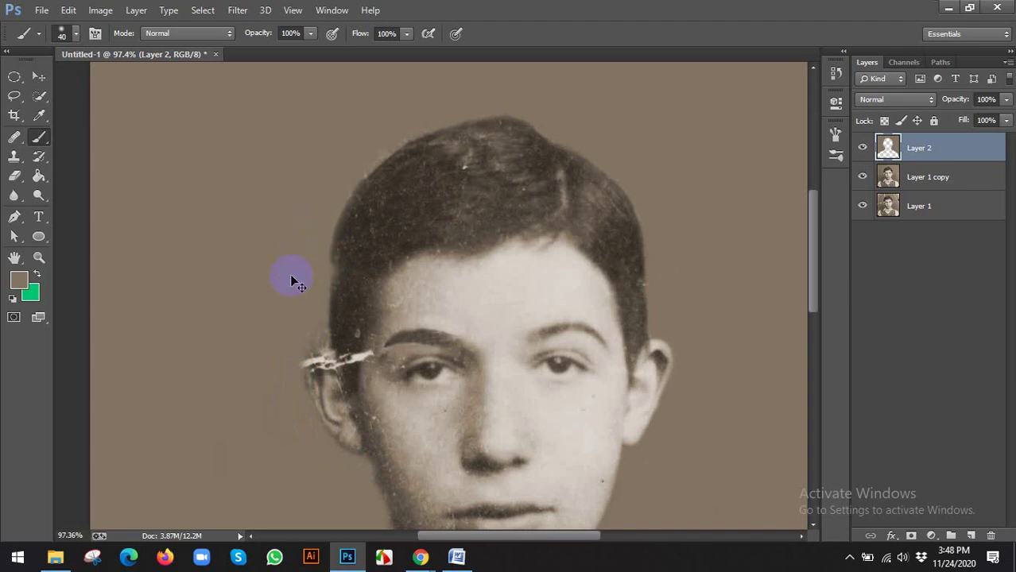
key(ctrl+z)
mouse_move(318, 229)
mouse_down()
mouse_move(306, 316)
mouse_move(314, 286)
mouse_up()
scroll(364, 130, up, 1)
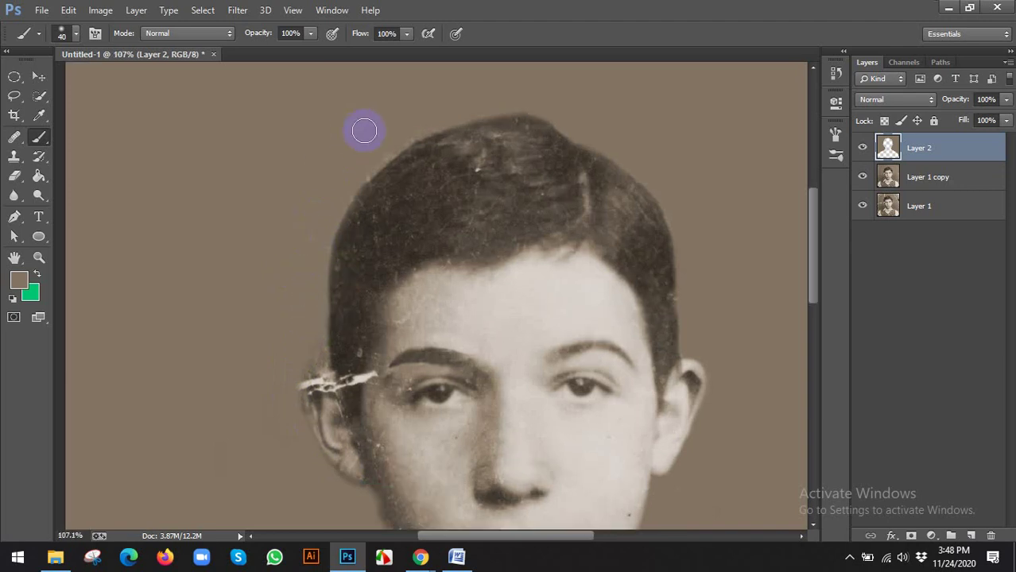
Step: Refine the background edge along the upper and side hair at the photo's left, reducing the brush to 25 px and 15 px
scroll(364, 130, up, 3)
mouse_move(433, 114)
mouse_down()
mouse_move(452, 105)
mouse_move(340, 170)
mouse_up()
scroll(390, 148, up, 1)
key(bracketleft)
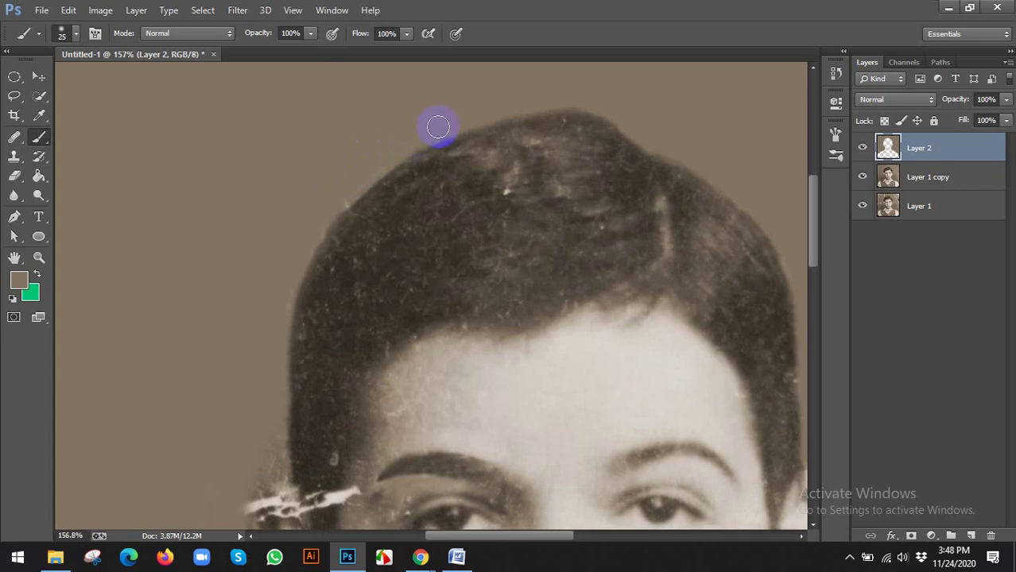
drag(438, 127, 337, 191)
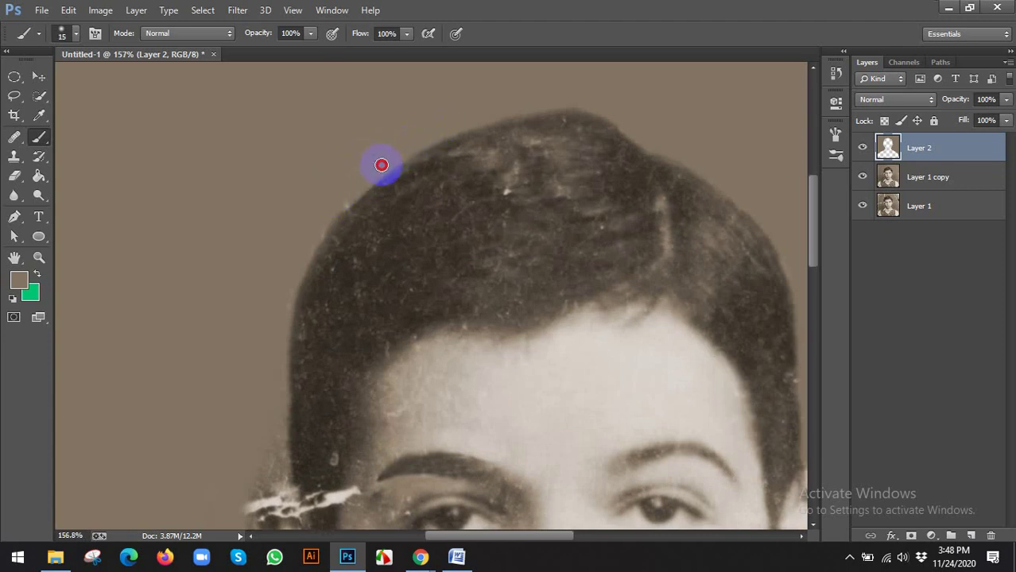
mouse_move(381, 165)
mouse_down()
mouse_move(295, 273)
mouse_move(323, 218)
mouse_move(278, 351)
mouse_move(303, 231)
mouse_move(293, 338)
mouse_move(270, 368)
mouse_move(298, 354)
mouse_up()
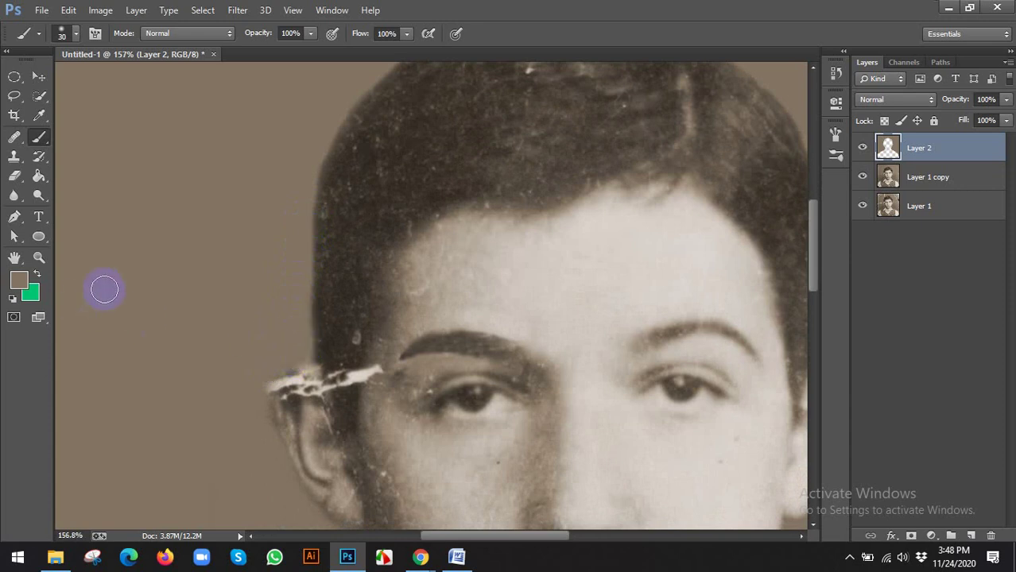
Step: Show only Layer 2 and inspect the painted background for leftover spots
scroll(209, 288, down, 3)
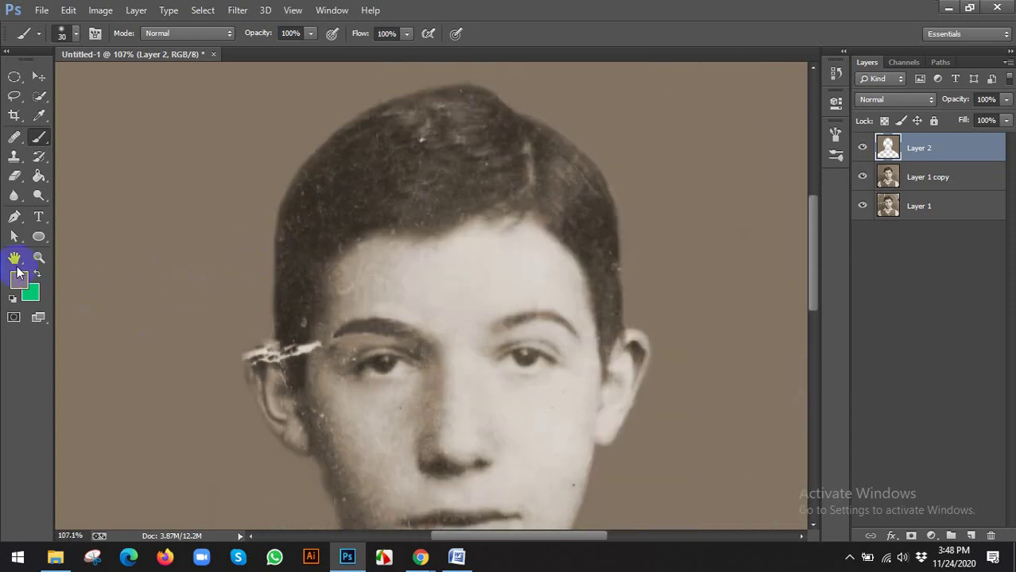
scroll(266, 192, down, 1)
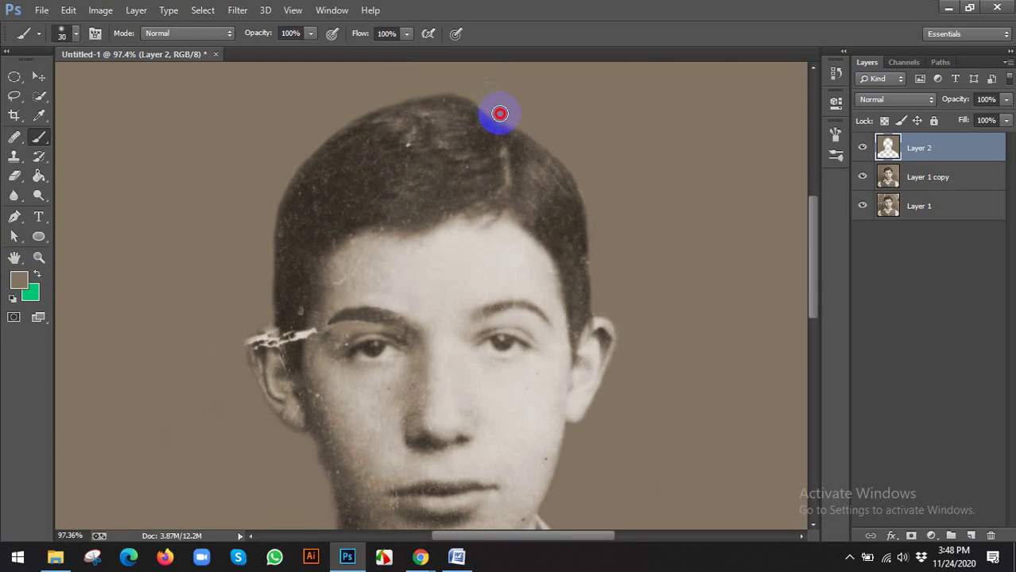
scroll(538, 127, down, 3)
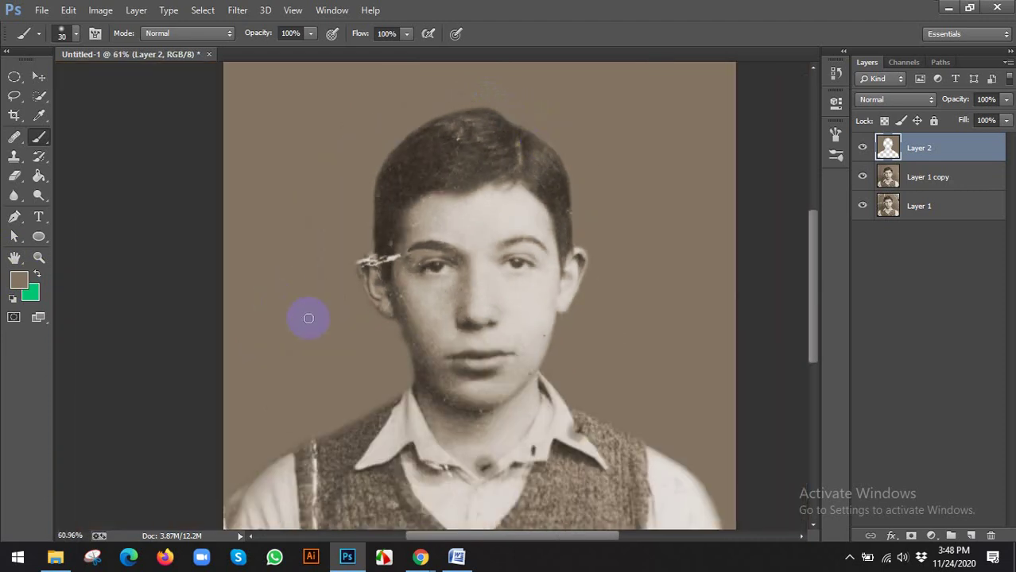
scroll(455, 370, down, 3)
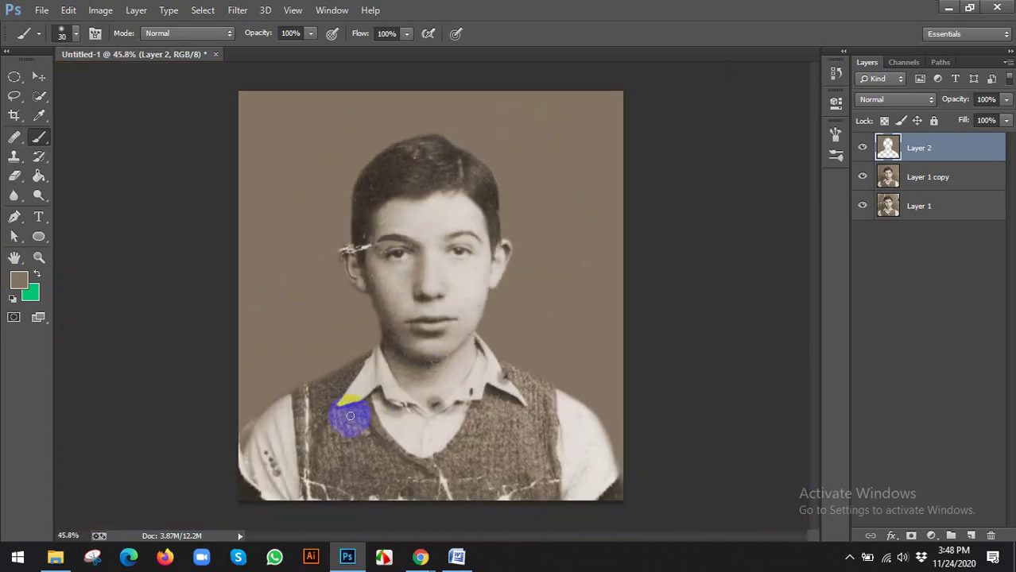
key(v)
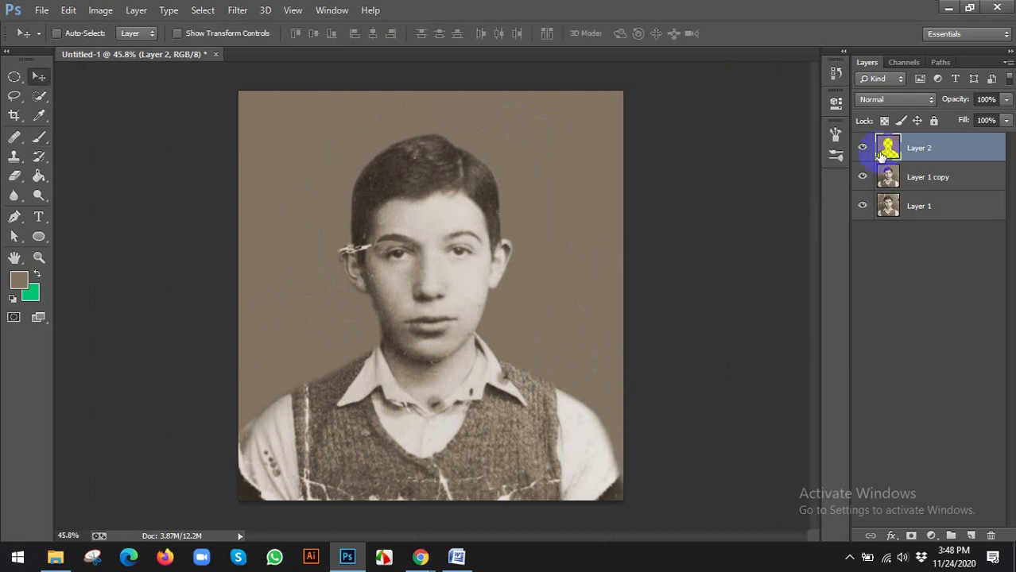
alt+click(863, 148)
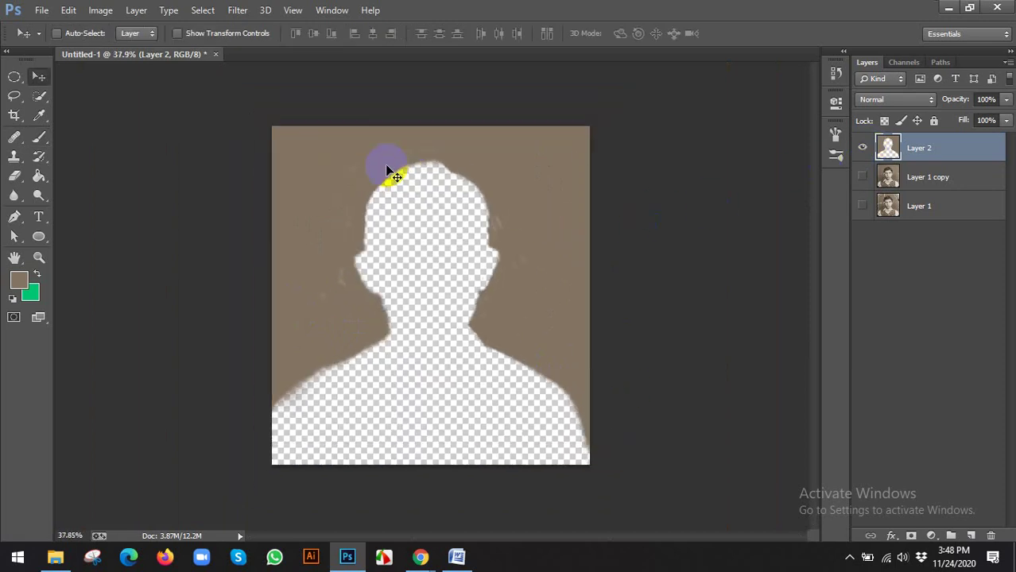
scroll(495, 278, up, 2)
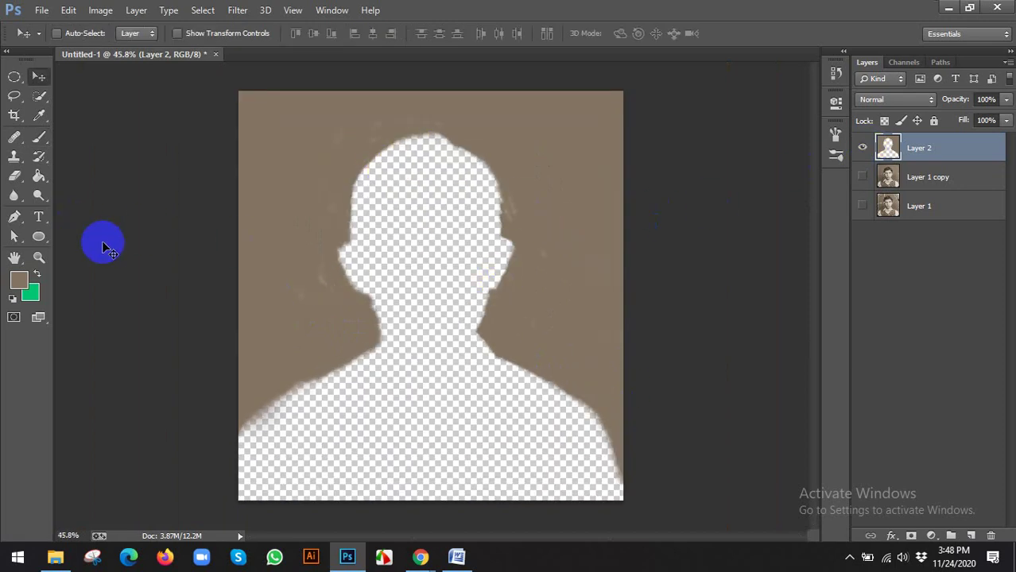
Step: Paint over the faint leftover spots around the silhouette on Layer 2 with a harder 150 px brush, undoing the stroke made with the soft one
key(b)
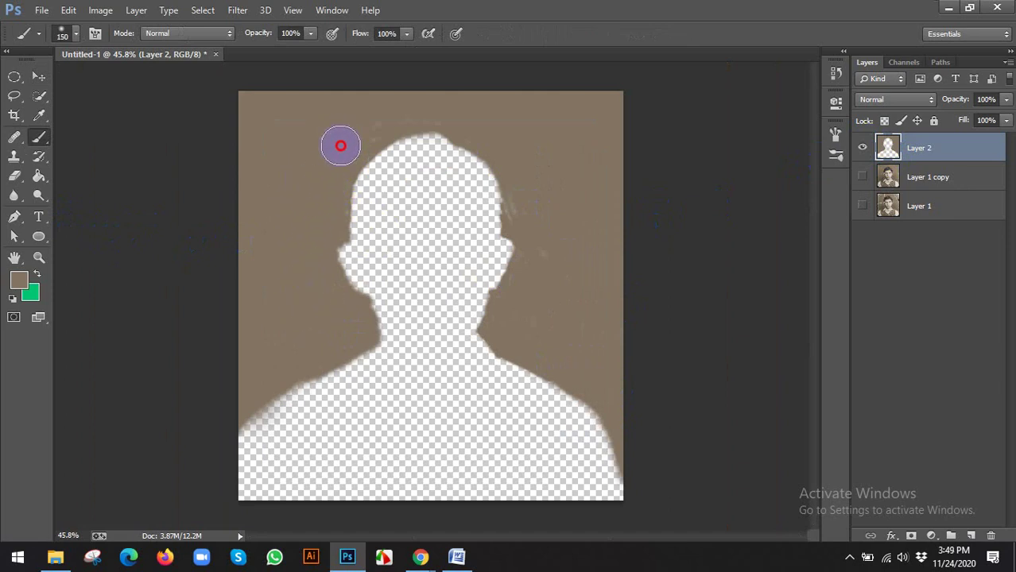
drag(498, 127, 526, 210)
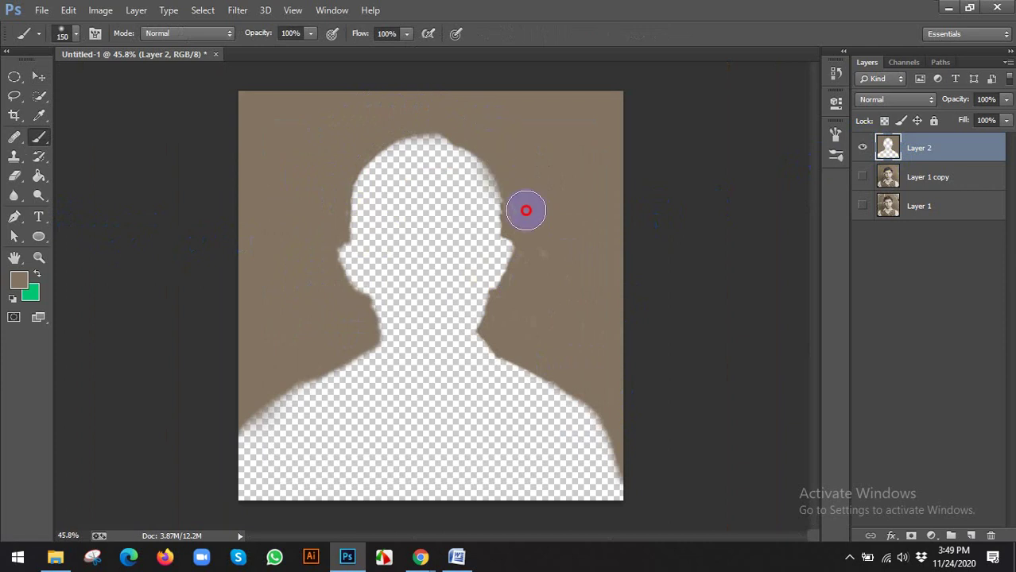
key(ctrl+z)
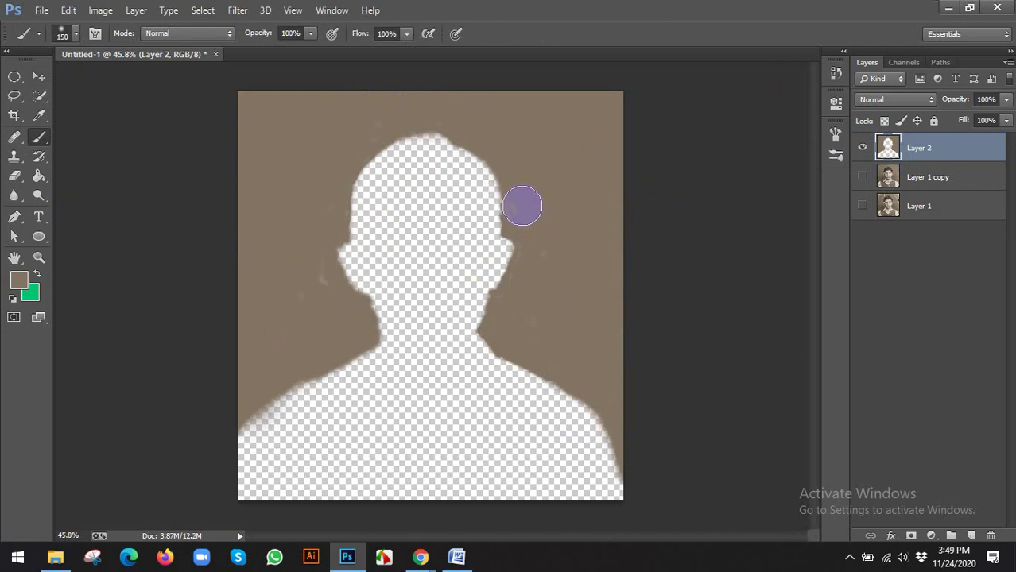
click(70, 33)
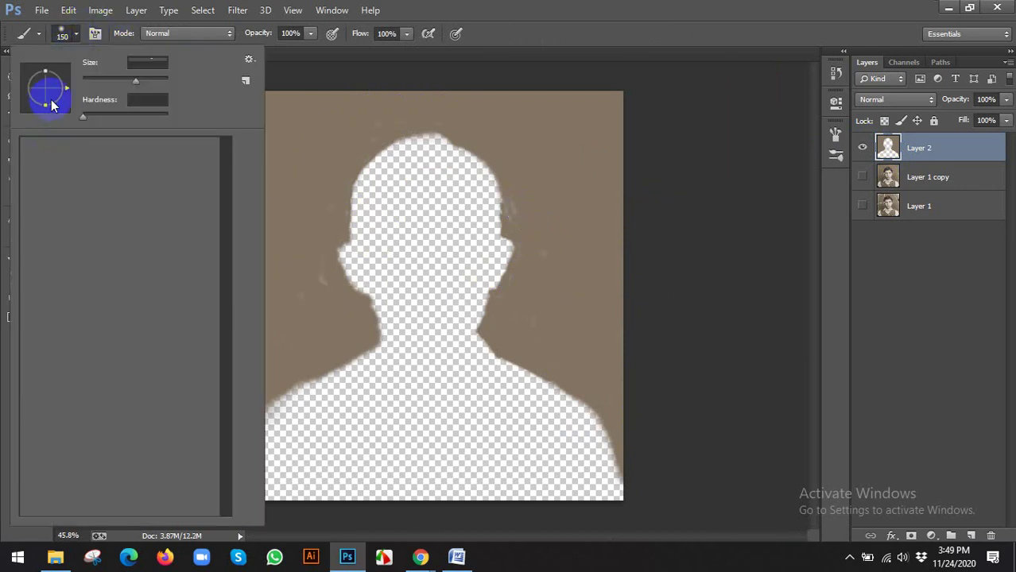
click(533, 6)
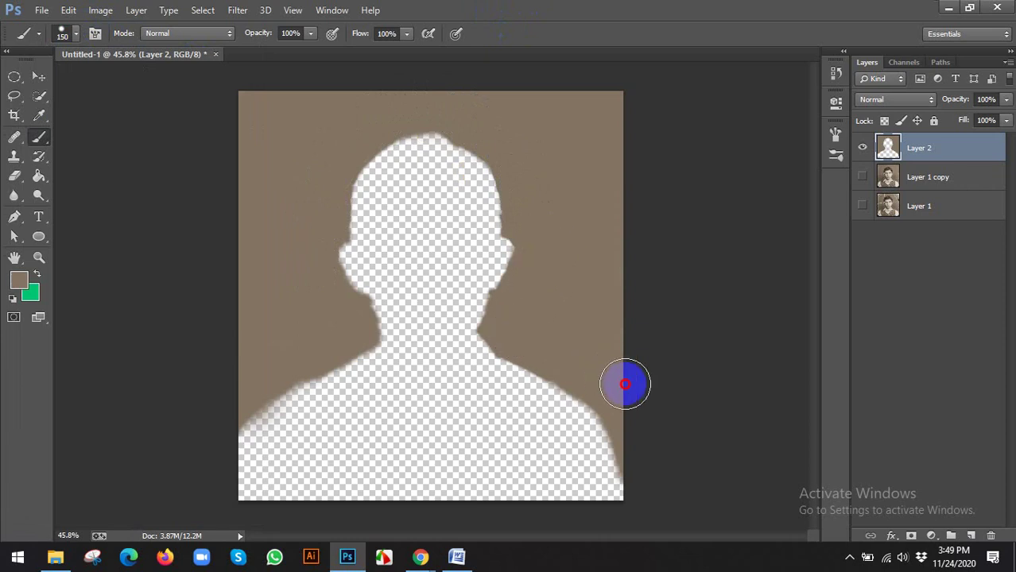
Step: Show Layer 1 and Layer 1 copy again, and compare the portrait with and without the painted background of Layer 2
key(v)
click(862, 206)
click(861, 176)
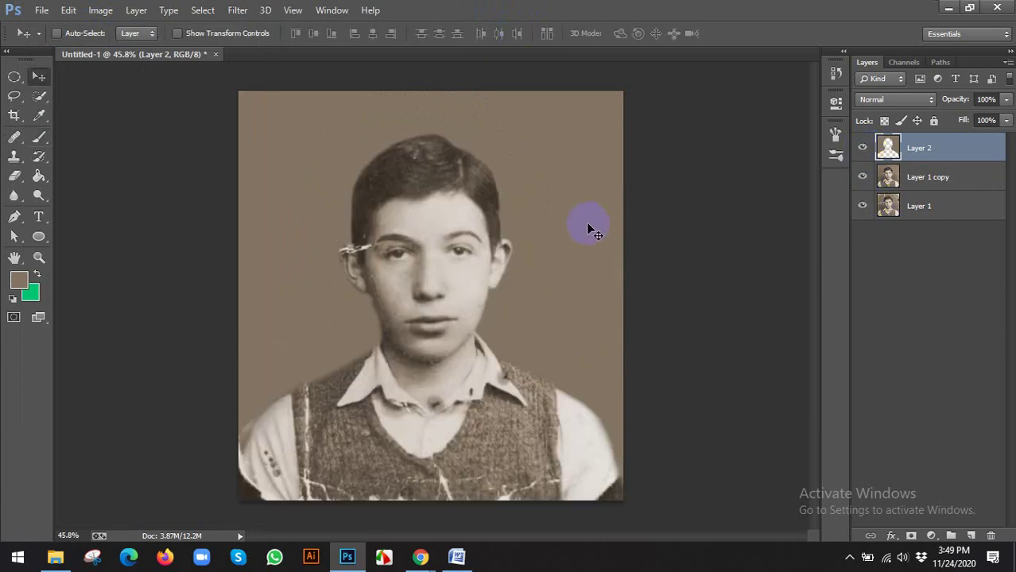
scroll(588, 230, down, 1)
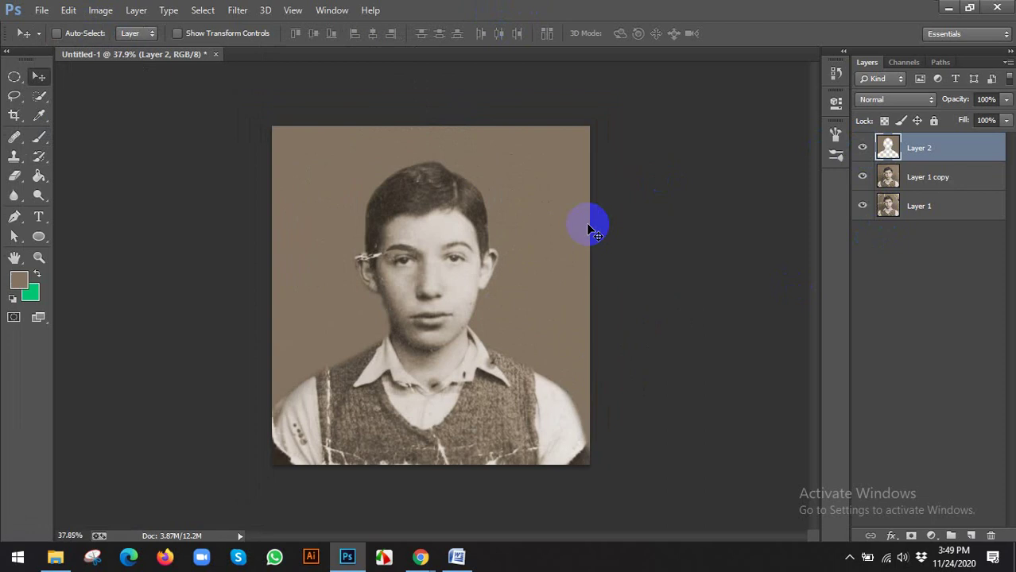
click(863, 148)
click(865, 147)
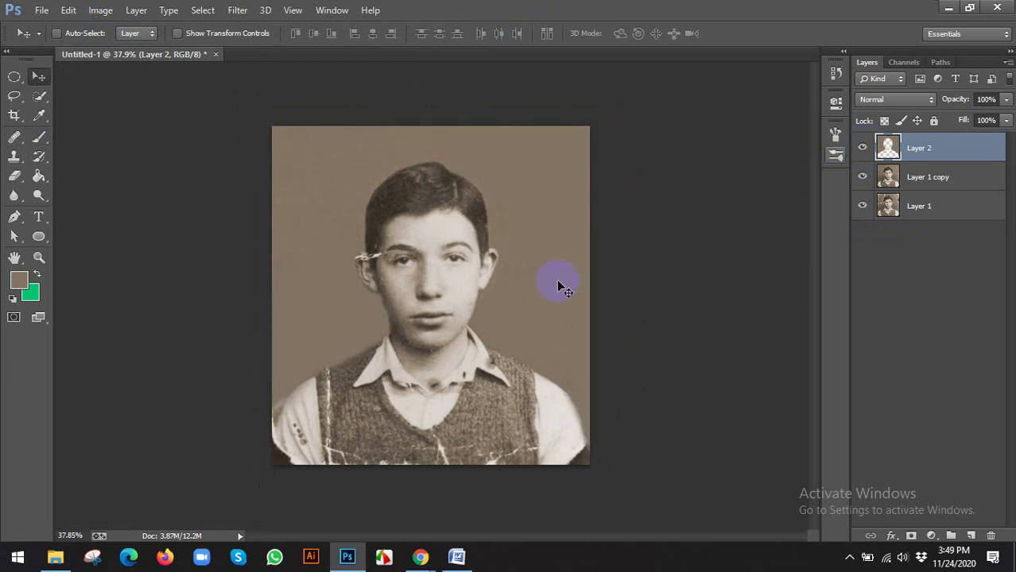
Step: Make Layer 1 copy the active layer and choose the Clone Stamp tool for the crack beside the eye and ear
click(917, 175)
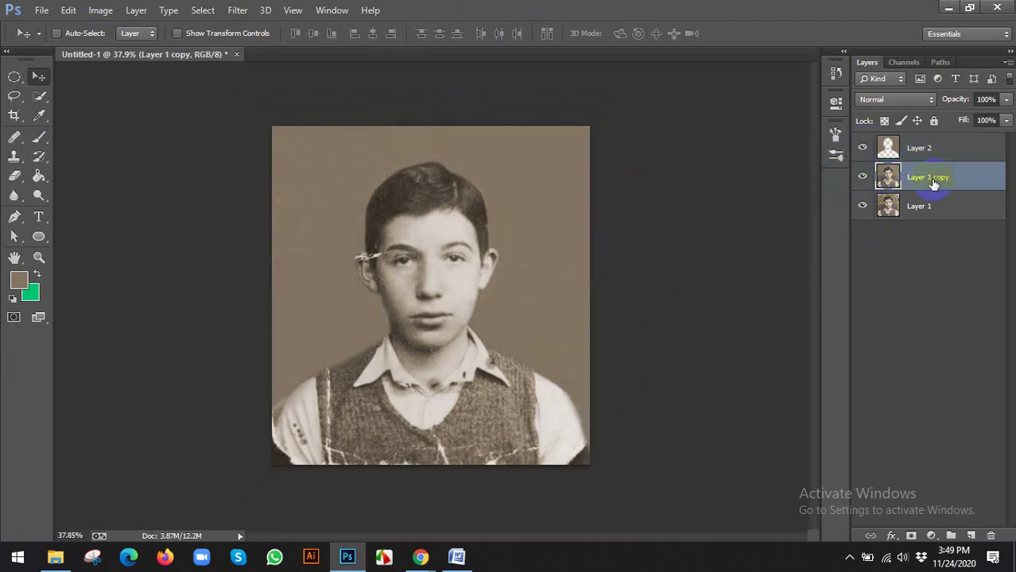
scroll(374, 259, up, 5)
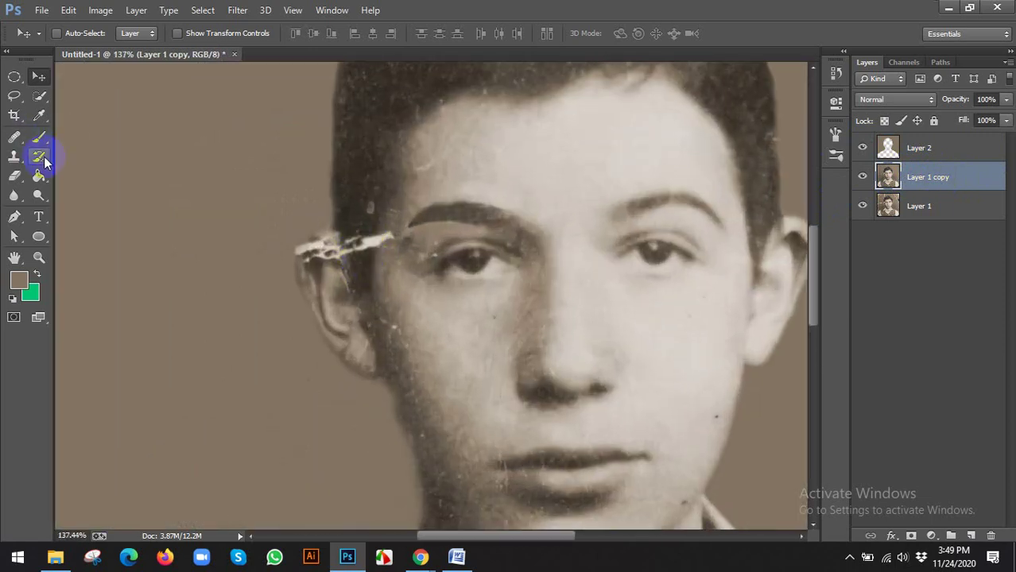
key(s)
scroll(402, 169, up, 1)
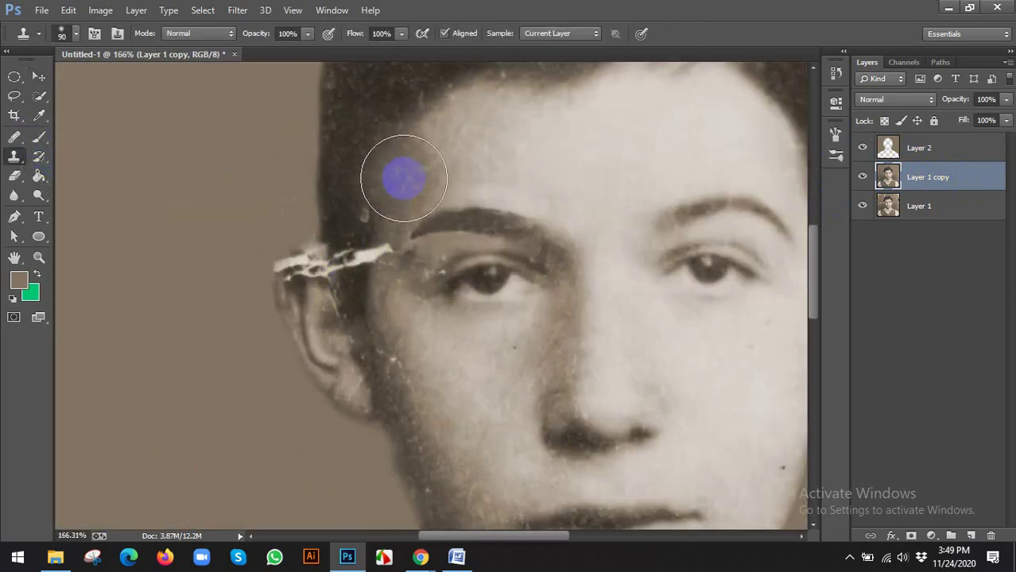
right_click(14, 157)
click(71, 151)
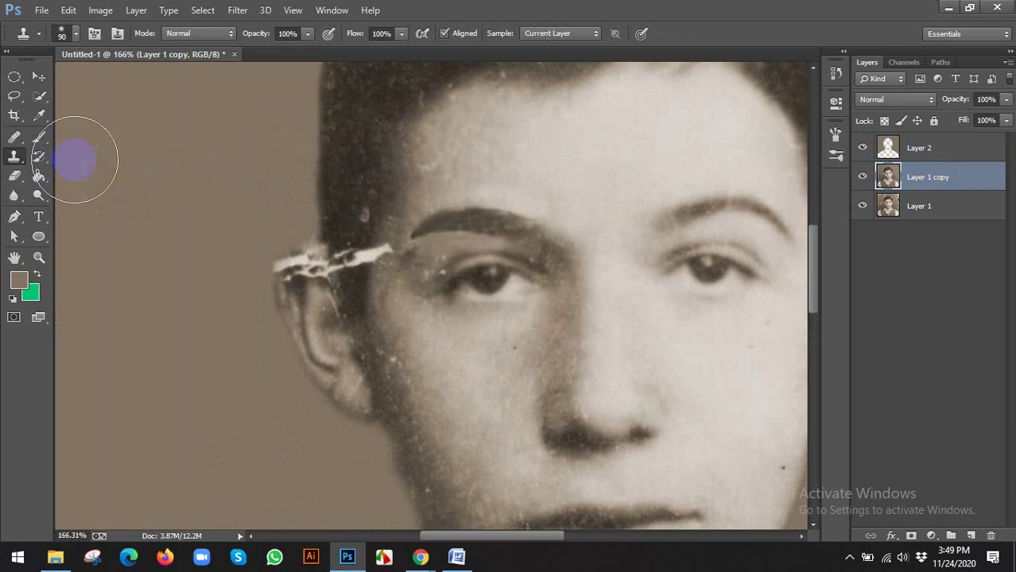
Step: Clone dark hair over the white crack between the eyebrow and the ear with a 20 px Clone Stamp brush
key(bracketleft)
key(bracketleft)
alt+click(373, 200)
key(bracketleft)
right_click(13, 157)
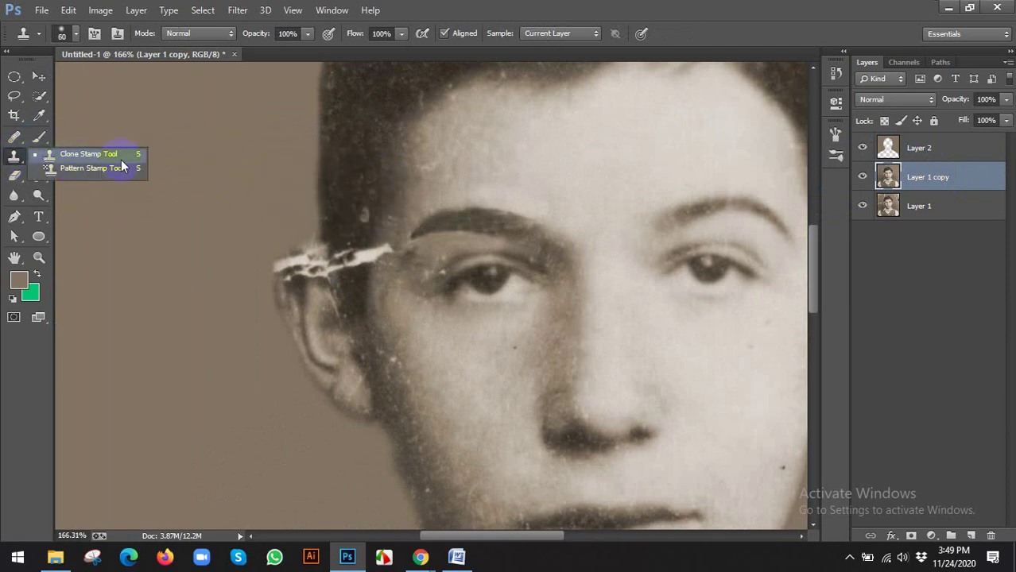
click(479, 34)
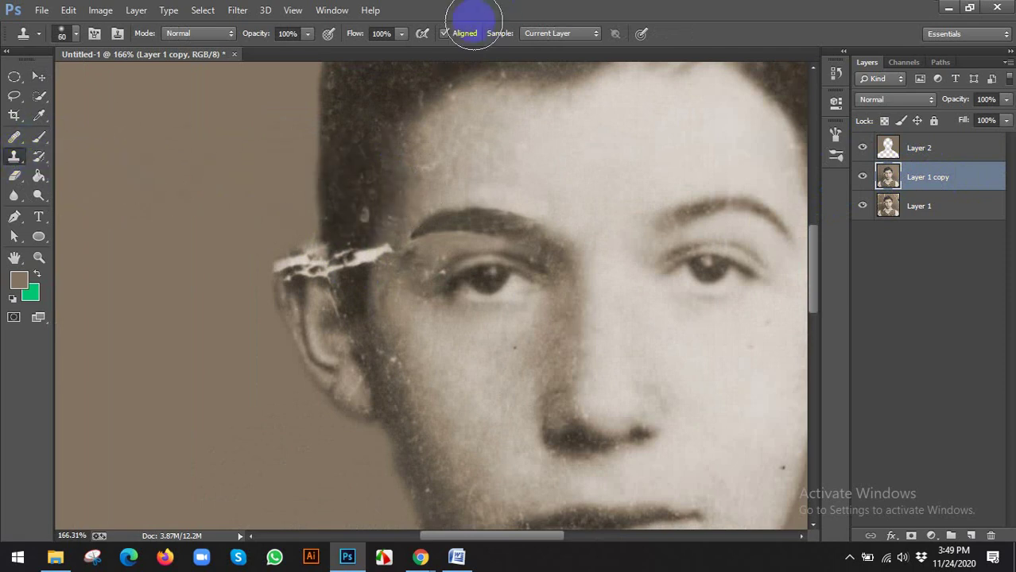
click(367, 181)
scroll(368, 181, up, 2)
key(bracketleft)
key(bracketleft)
key(bracketleft)
key(bracketleft)
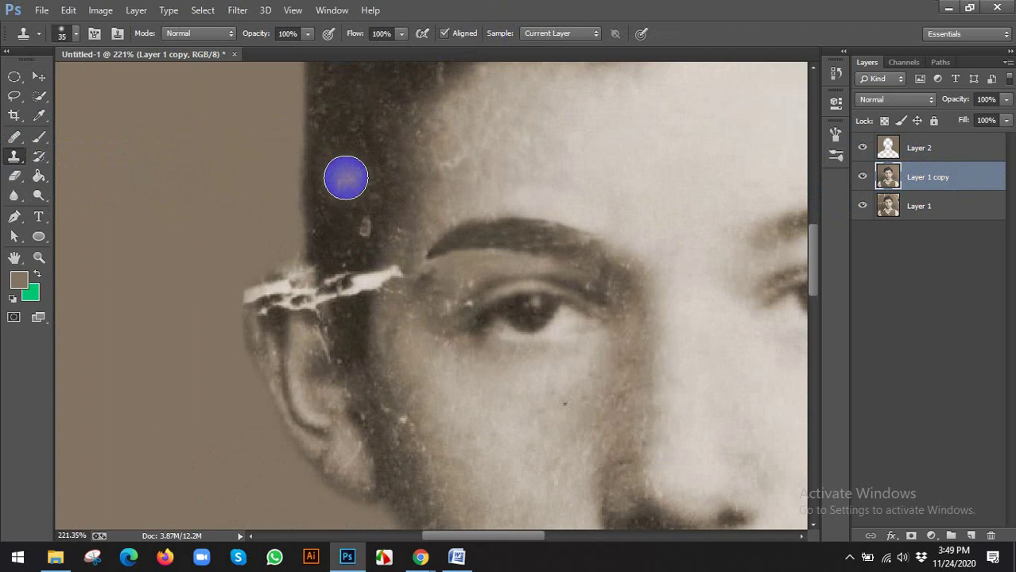
key(bracketleft)
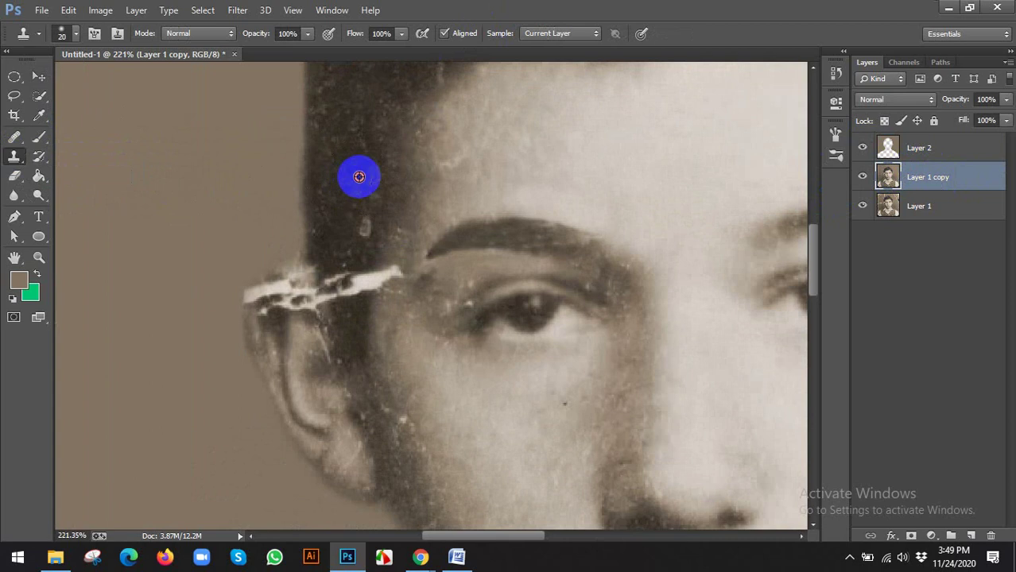
mouse_move(358, 177)
mouse_down()
mouse_move(361, 240)
mouse_move(365, 228)
mouse_move(387, 268)
mouse_move(348, 291)
mouse_move(356, 259)
mouse_move(338, 282)
mouse_move(340, 264)
mouse_move(320, 300)
mouse_move(318, 259)
mouse_move(330, 274)
mouse_move(261, 339)
mouse_move(299, 325)
mouse_move(298, 298)
mouse_move(264, 297)
mouse_up()
click(363, 273)
Step: Clone away the rest of the crack across the top of the ear and check the repaired ear
click(299, 326)
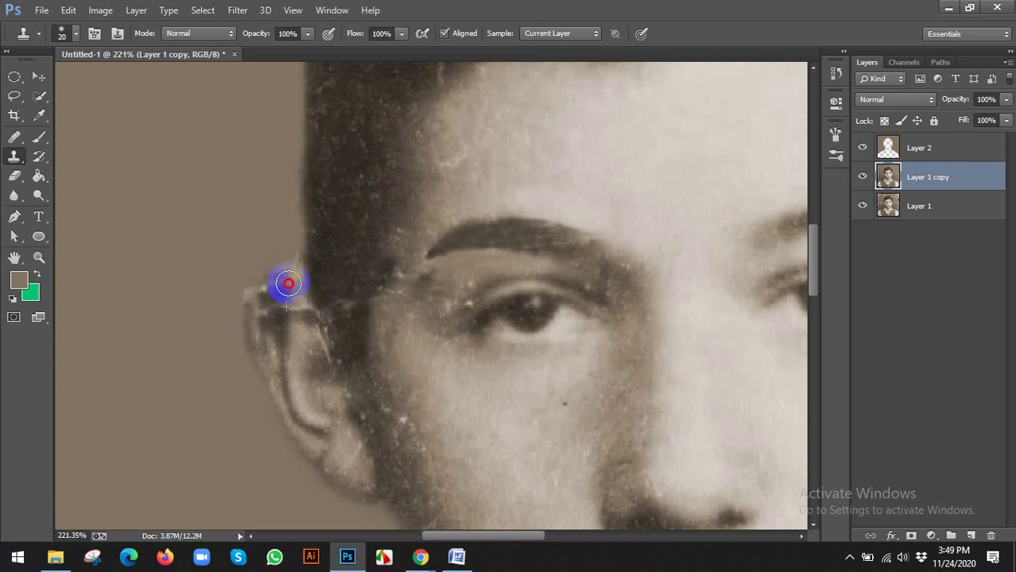
mouse_move(306, 293)
mouse_down()
mouse_move(337, 284)
mouse_move(320, 301)
mouse_move(354, 365)
mouse_move(315, 351)
mouse_up()
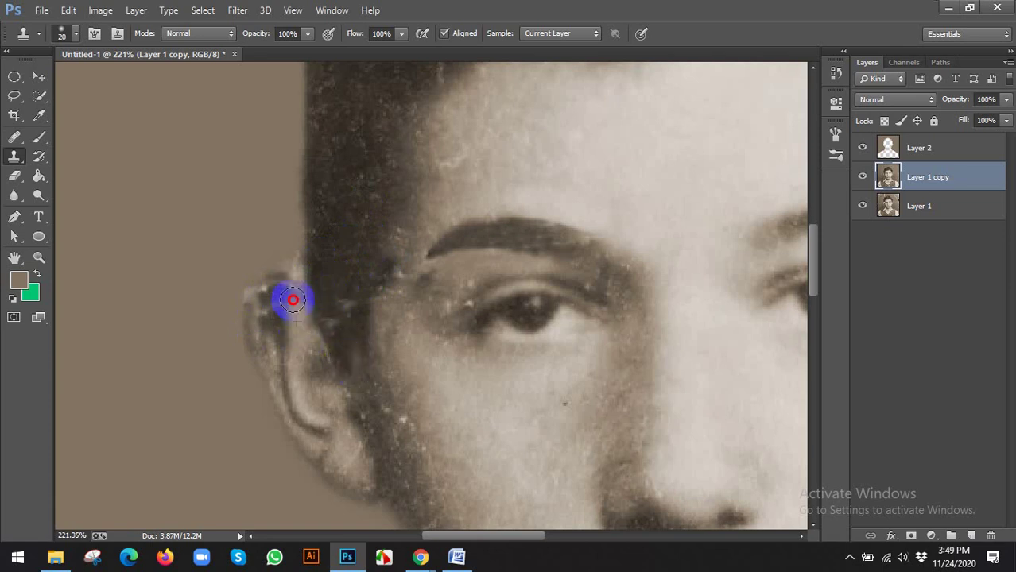
scroll(293, 300, down, 5)
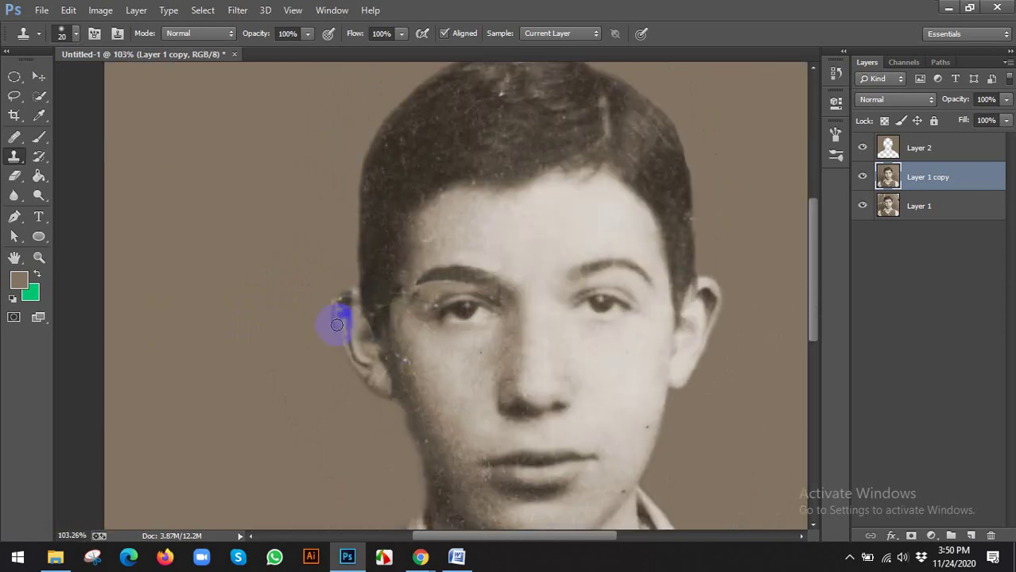
scroll(337, 325, up, 5)
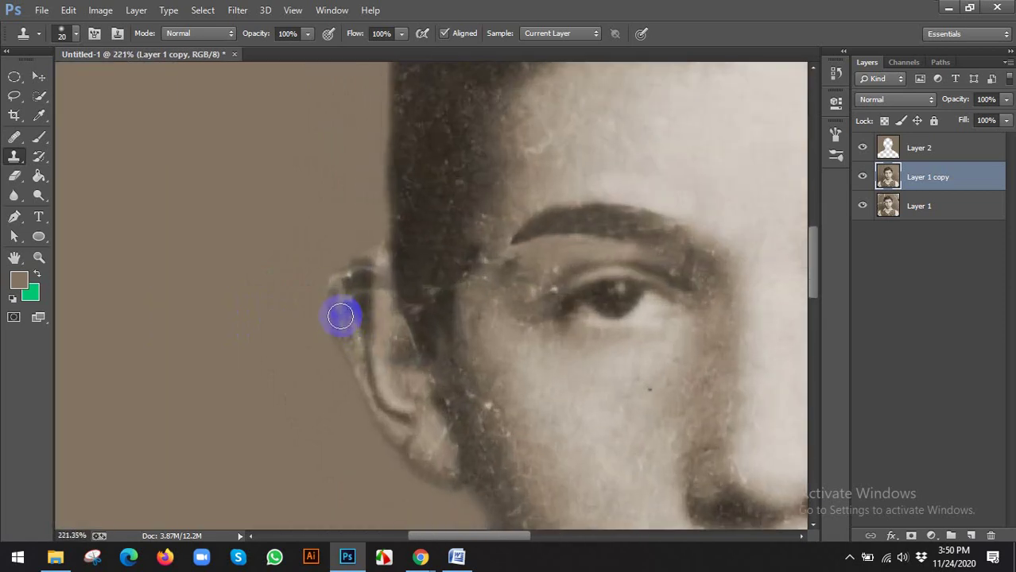
scroll(347, 286, down, 6)
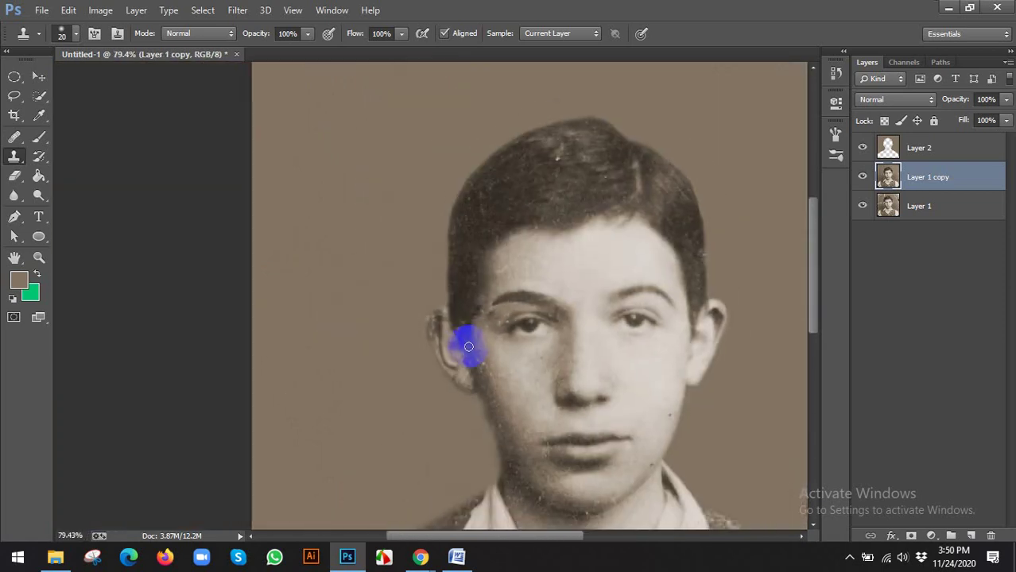
Step: Switch to the Patch tool and patch the bright scratch near the crown of the hair
key(v)
drag(544, 314, 341, 345)
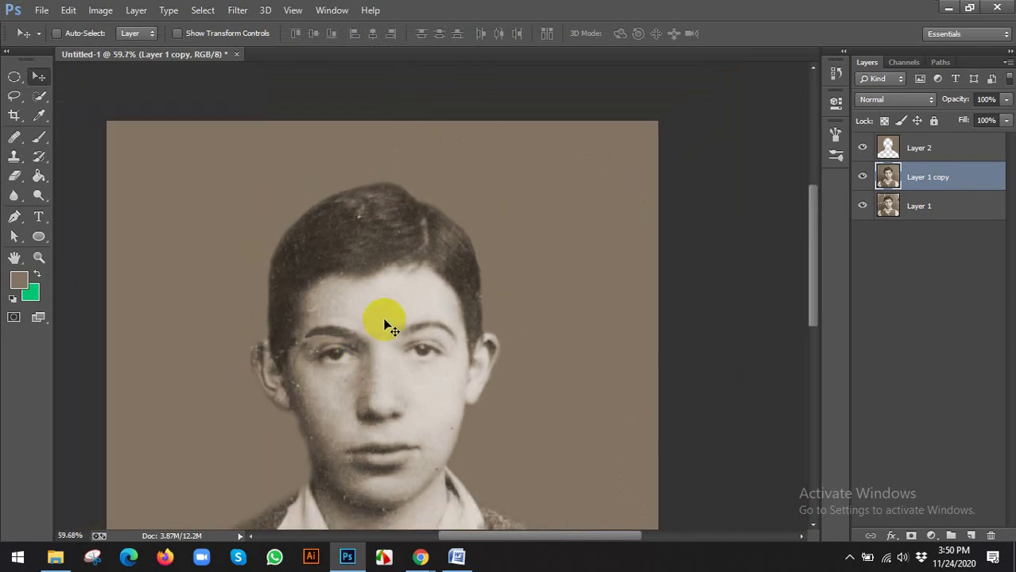
scroll(392, 306, up, 3)
scroll(362, 171, up, 1)
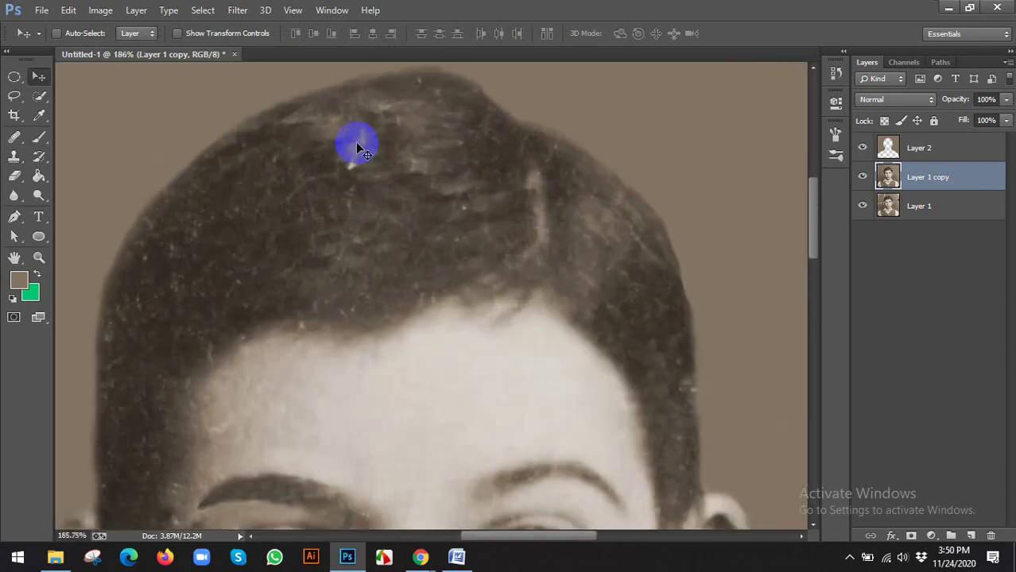
scroll(349, 189, up, 1)
scroll(354, 189, down, 2)
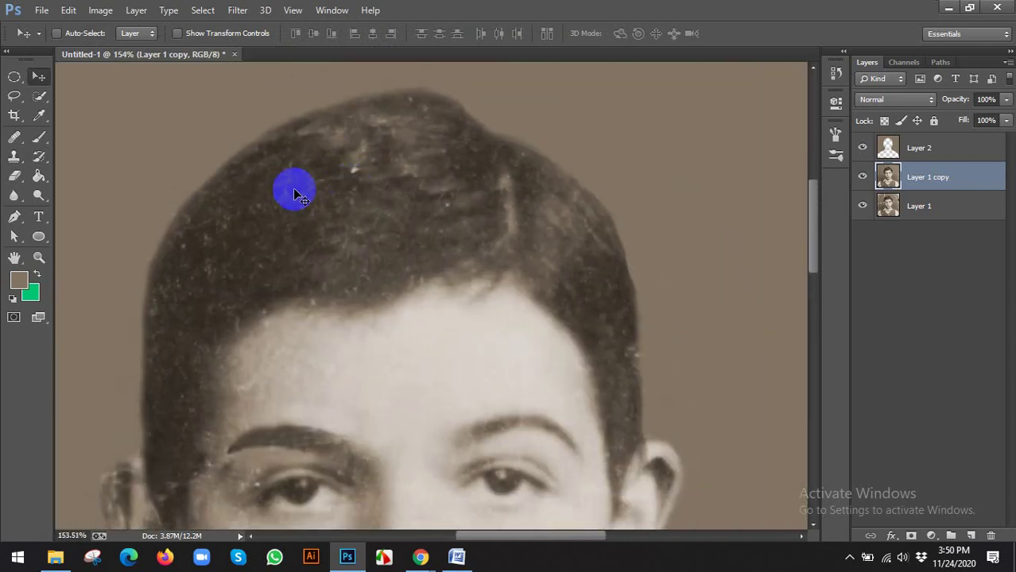
click(14, 136)
click(90, 165)
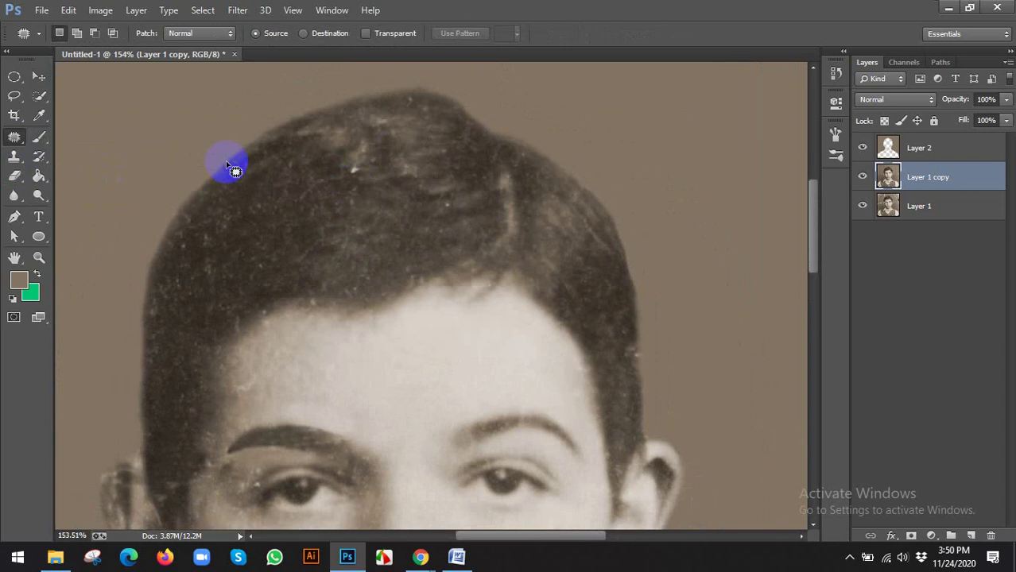
scroll(405, 171, up, 1)
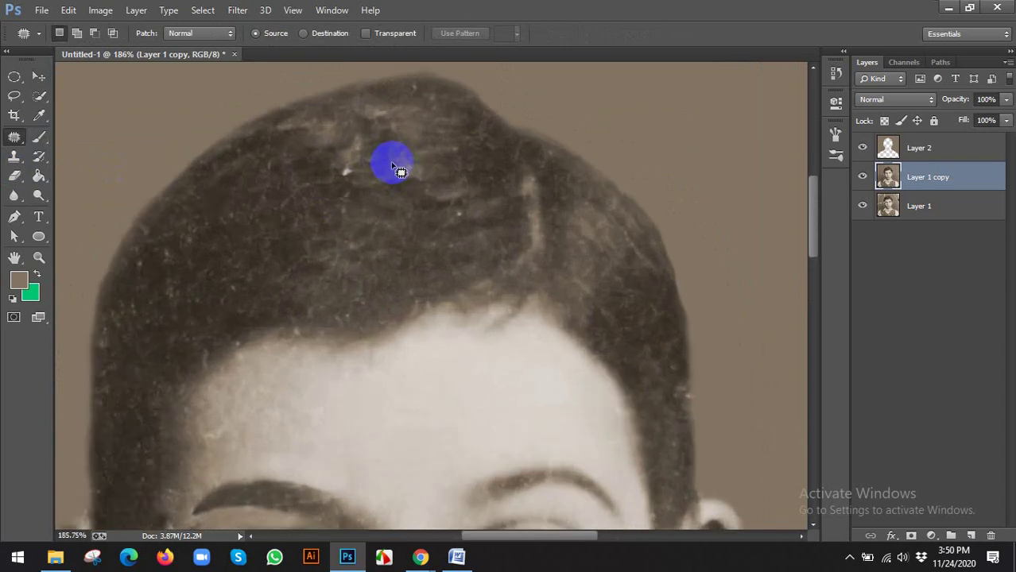
scroll(336, 151, up, 1)
mouse_move(341, 170)
mouse_down()
mouse_move(363, 165)
mouse_move(344, 160)
mouse_move(391, 208)
mouse_move(378, 181)
mouse_up()
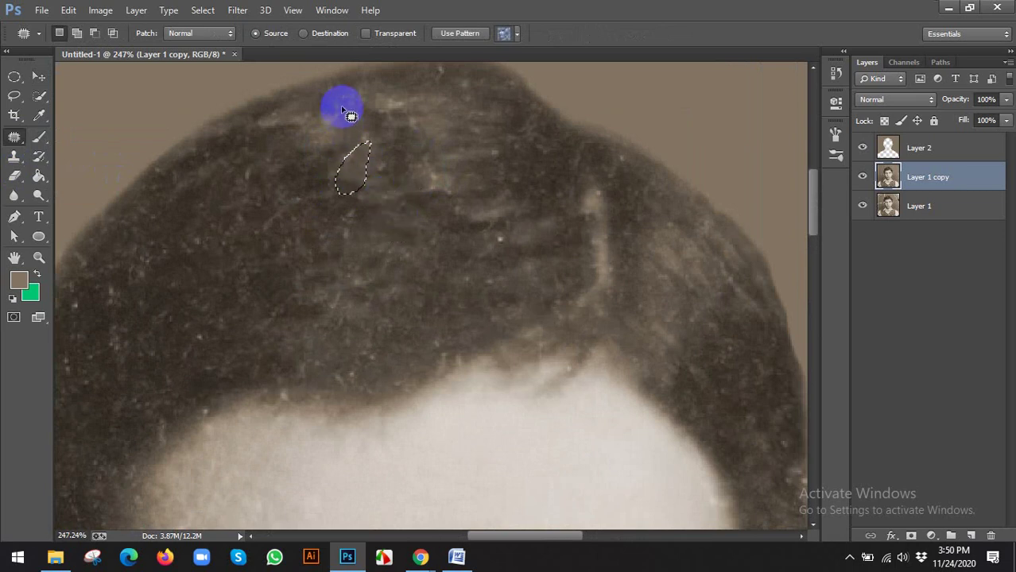
Step: Patch the light blemishes around the repaired scratch on the crown with cleaner hair texture
mouse_move(351, 116)
mouse_down()
mouse_move(363, 163)
mouse_move(351, 125)
mouse_move(404, 141)
mouse_move(395, 183)
mouse_move(407, 124)
mouse_up()
drag(409, 159, 445, 255)
mouse_move(481, 156)
mouse_down()
mouse_move(517, 215)
mouse_move(476, 210)
mouse_move(450, 151)
mouse_move(376, 221)
mouse_up()
Step: Patch the speckled areas in the dark hair between the crown and the forehead
mouse_move(249, 143)
mouse_down()
mouse_move(245, 229)
mouse_move(291, 177)
mouse_up()
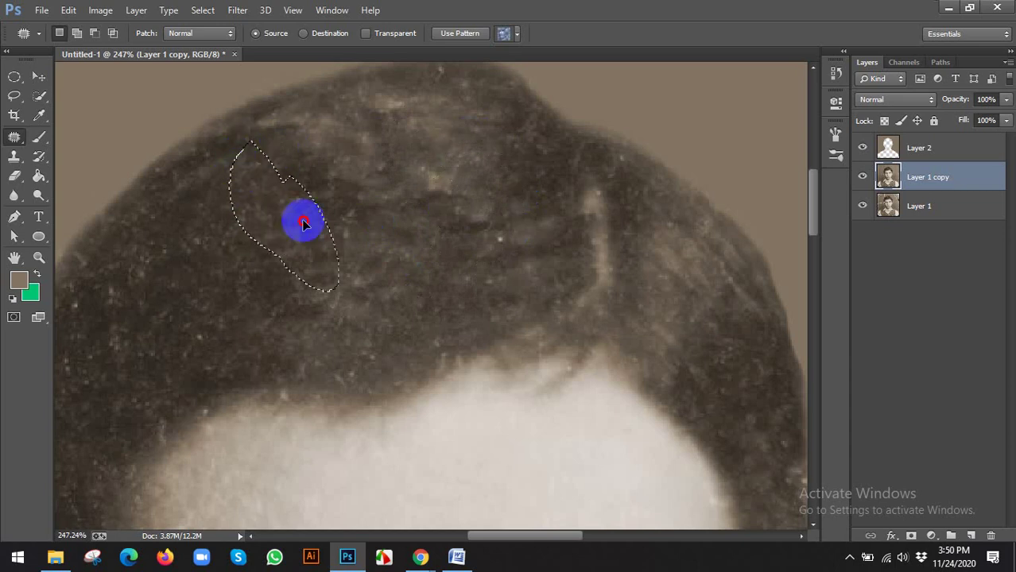
mouse_move(303, 224)
mouse_down()
mouse_move(193, 175)
mouse_move(216, 255)
mouse_move(246, 247)
mouse_up()
mouse_move(249, 218)
mouse_down()
mouse_move(277, 229)
mouse_move(249, 219)
mouse_up()
drag(287, 249, 421, 288)
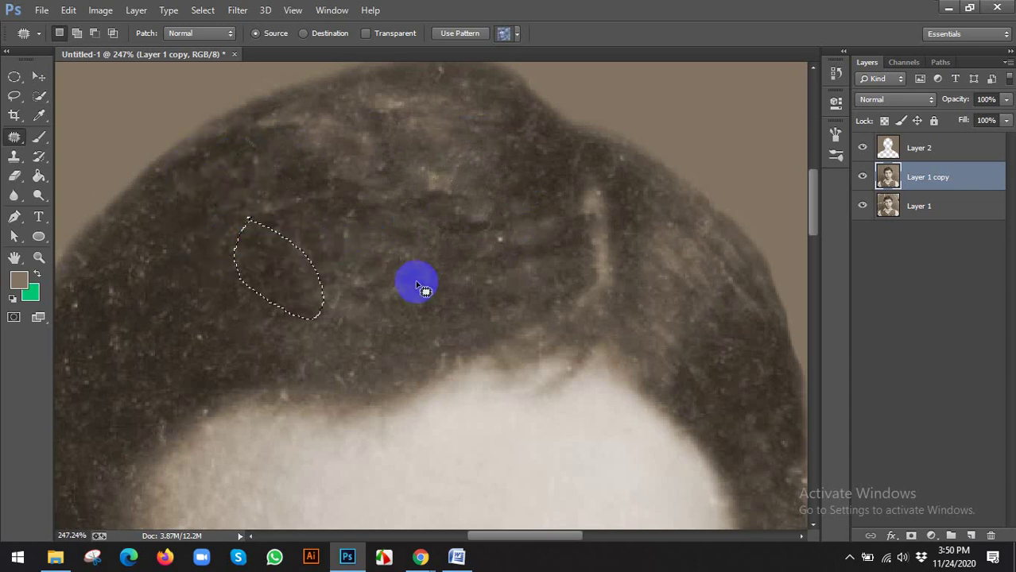
Step: Patch the specks in the dark hair near the side of the head above the damaged ear, and deselect
scroll(479, 194, down, 3)
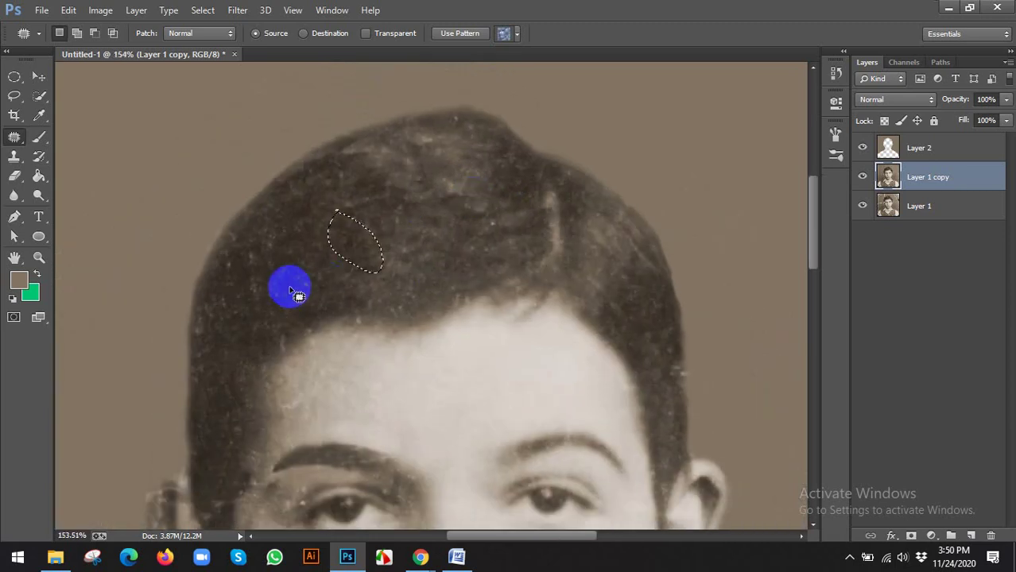
scroll(269, 298, up, 2)
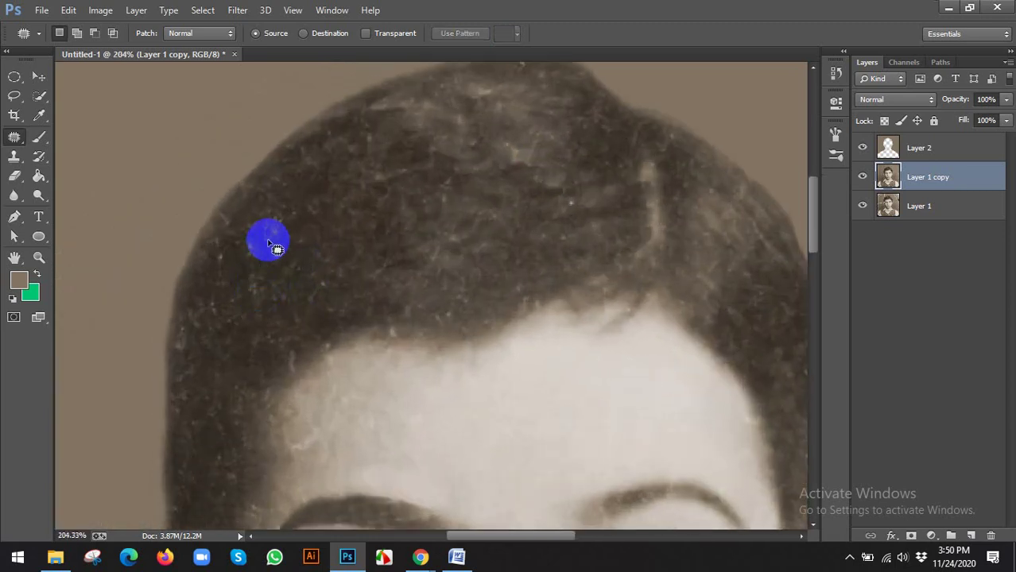
mouse_move(268, 240)
mouse_down()
mouse_move(268, 288)
mouse_move(258, 232)
mouse_move(307, 226)
mouse_move(297, 204)
mouse_move(322, 233)
mouse_move(349, 239)
mouse_up()
scroll(350, 238, down, 2)
scroll(354, 230, down, 1)
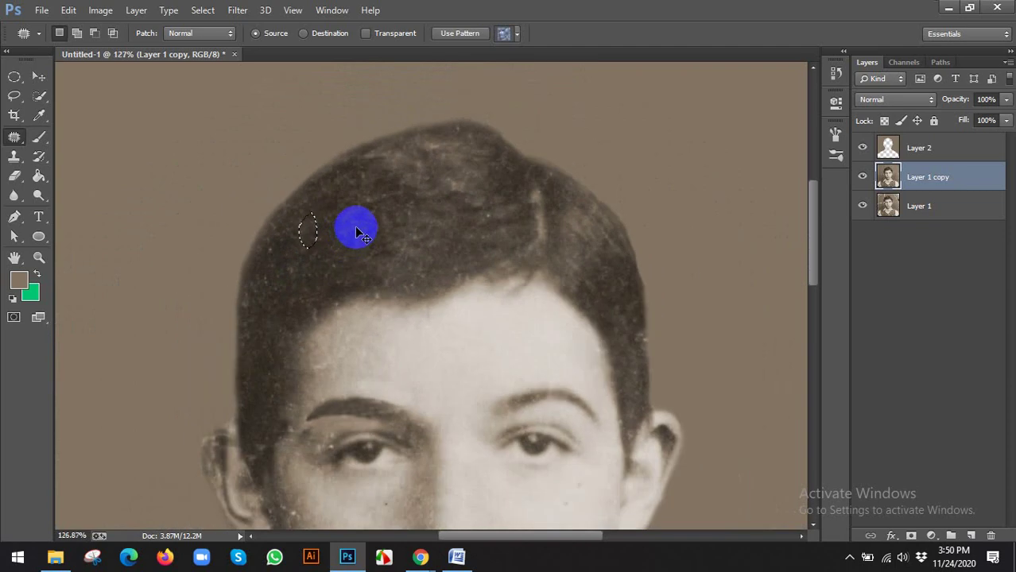
key(ctrl+d)
Step: Patch the small dark spots on the brightly lit cheek with clean skin
scroll(429, 234, down, 3)
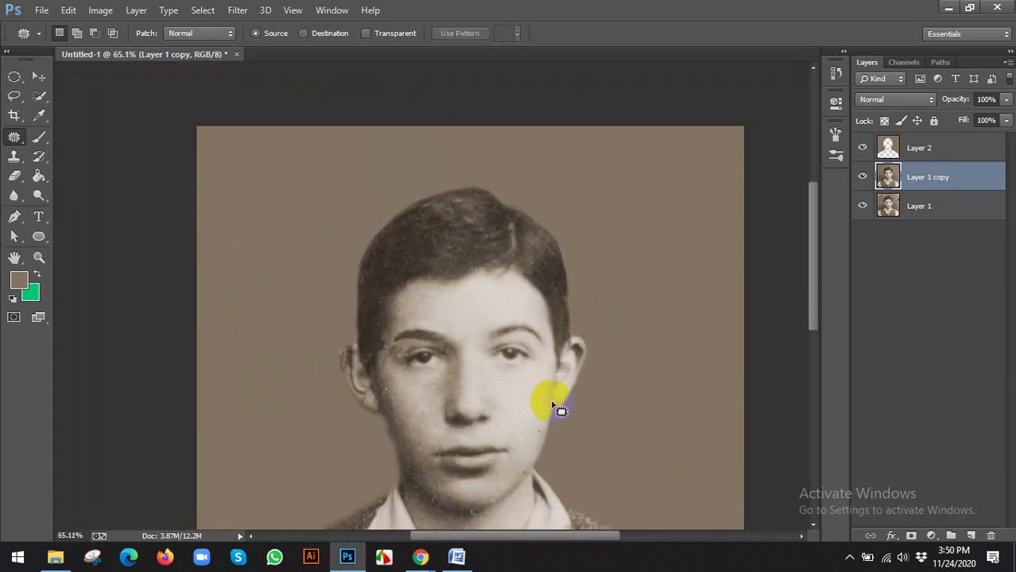
scroll(557, 298, up, 4)
scroll(523, 302, up, 2)
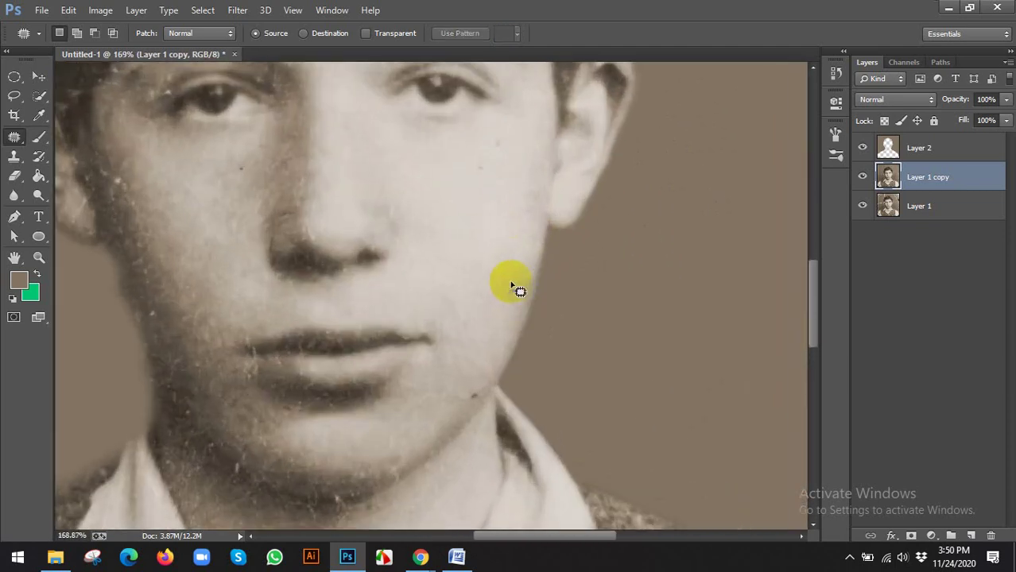
drag(517, 288, 516, 284)
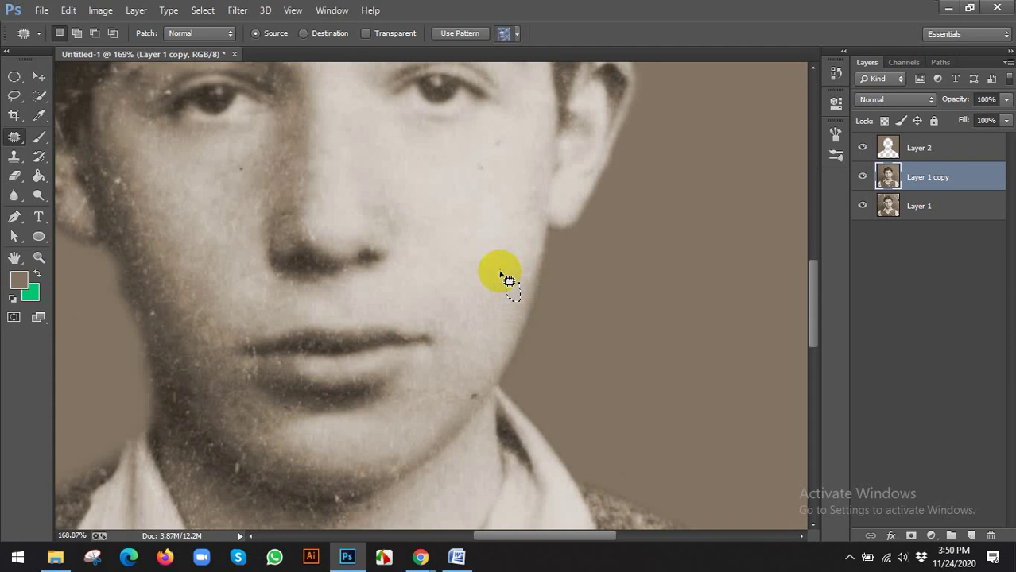
mouse_move(487, 161)
mouse_down()
mouse_move(487, 187)
mouse_move(490, 163)
mouse_move(516, 155)
mouse_move(499, 144)
mouse_up()
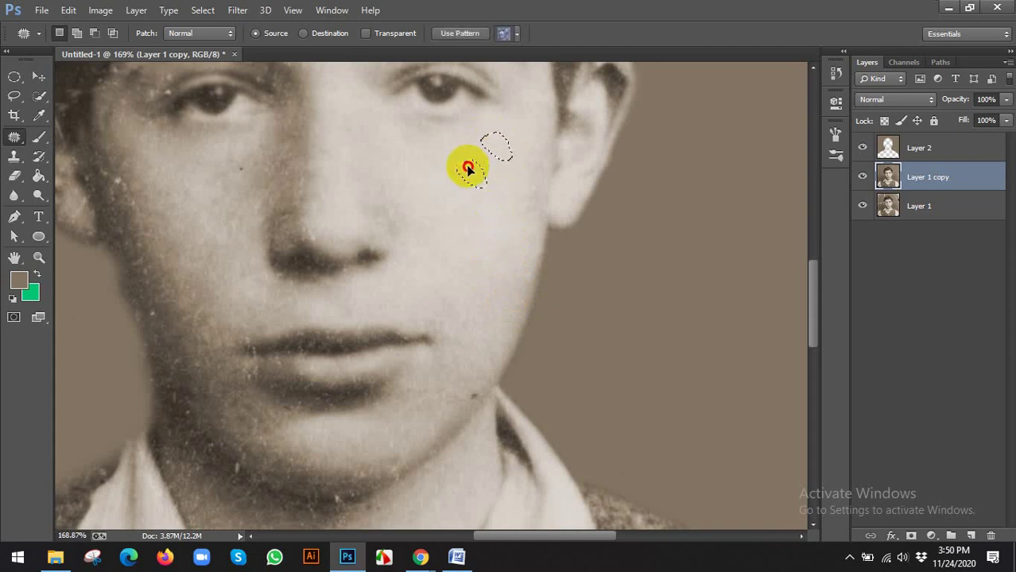
Step: Patch the dark spot under the shadowed eye and the one on the jaw beside the collar
drag(241, 145, 239, 148)
drag(247, 162, 216, 182)
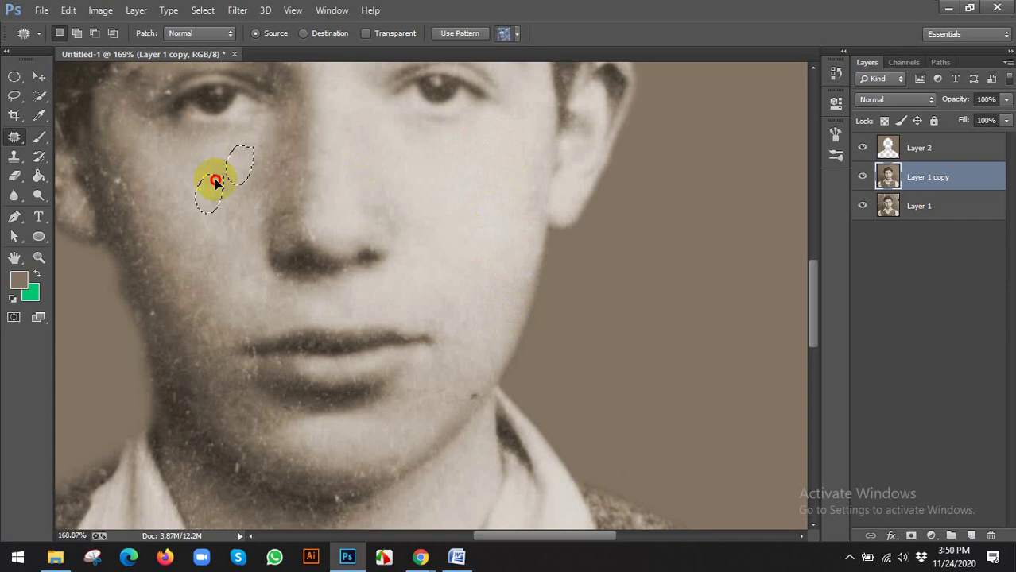
click(270, 215)
scroll(330, 272, down, 5)
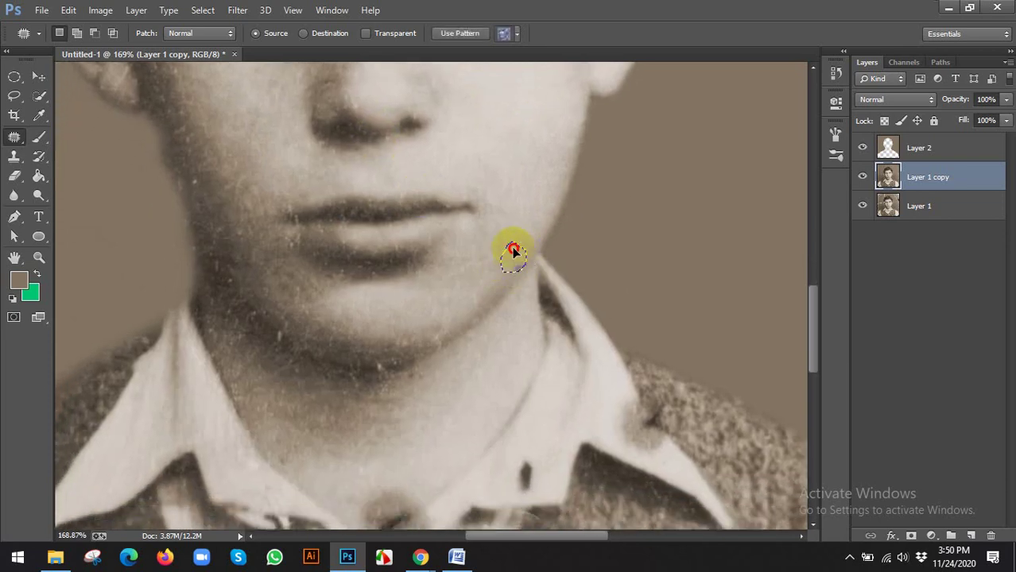
drag(513, 251, 513, 248)
click(510, 205)
Step: Patch the short horizontal crack segments in the knitted vest beside the V-neck with clean knit texture
scroll(501, 266, down, 5)
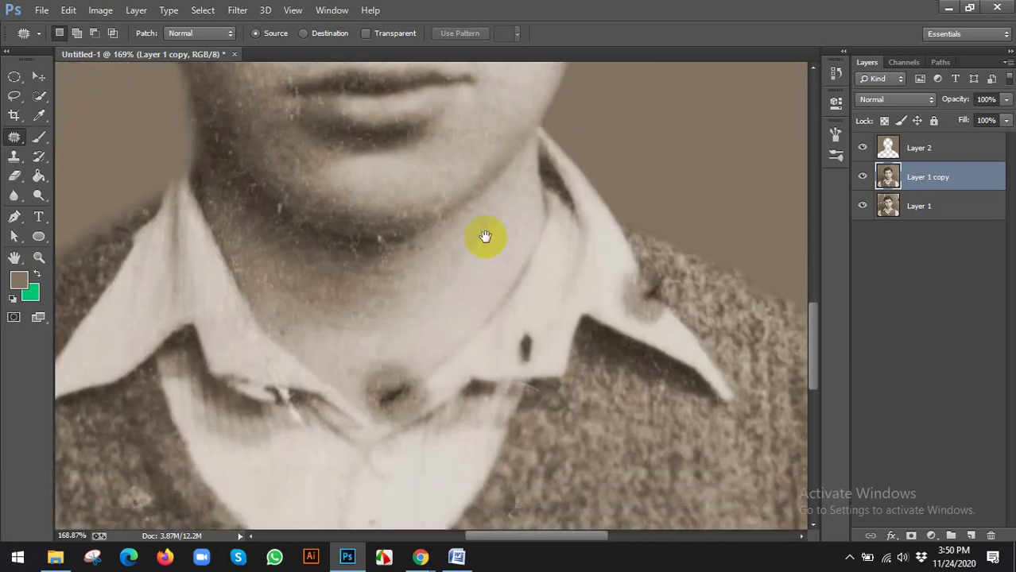
mouse_move(540, 272)
mouse_down()
mouse_move(537, 301)
mouse_move(515, 300)
mouse_move(508, 265)
mouse_move(523, 264)
mouse_move(532, 238)
mouse_up()
scroll(532, 238, down, 2)
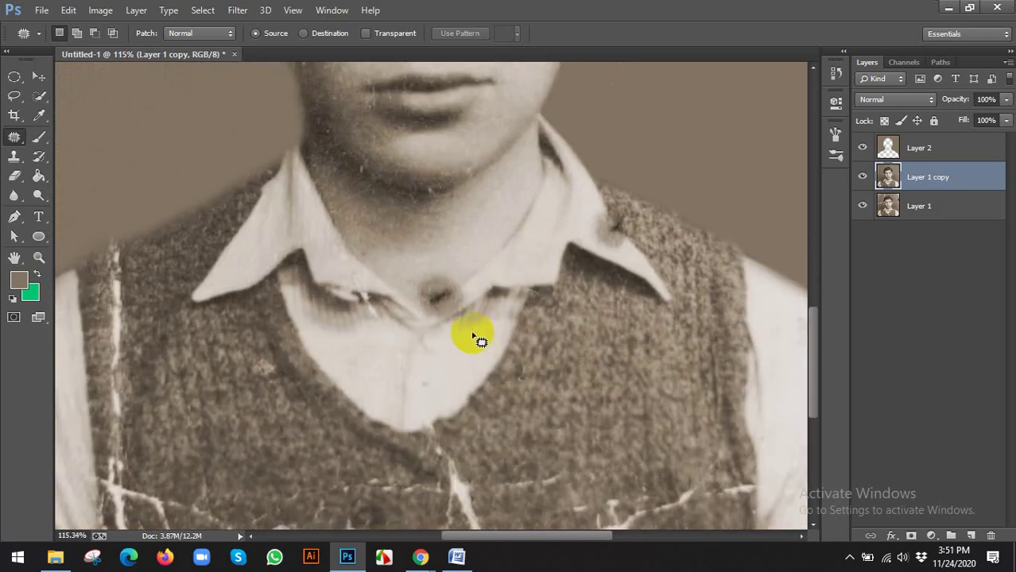
scroll(474, 338, down, 2)
scroll(495, 345, up, 4)
drag(582, 448, 541, 339)
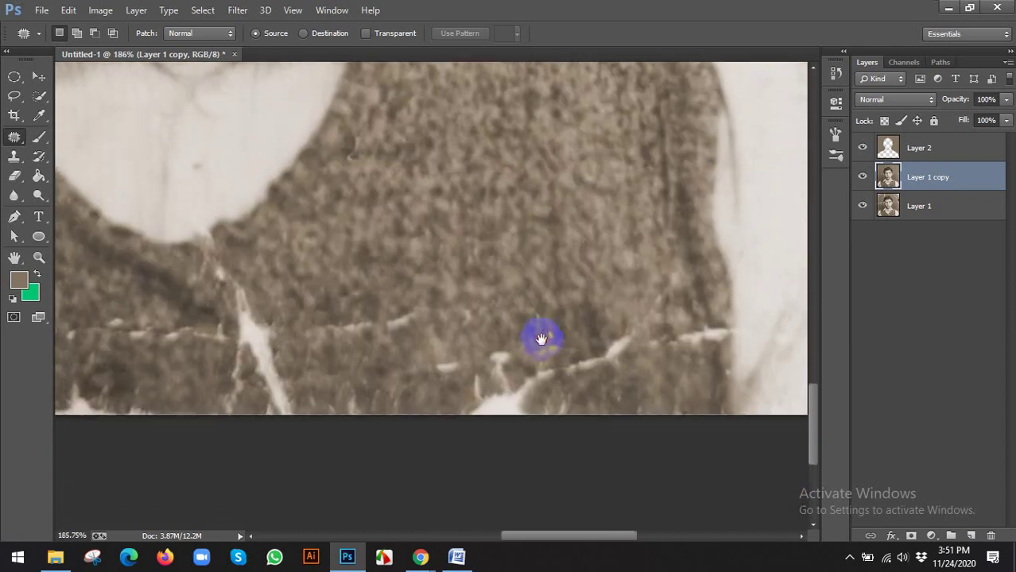
drag(412, 296, 434, 300)
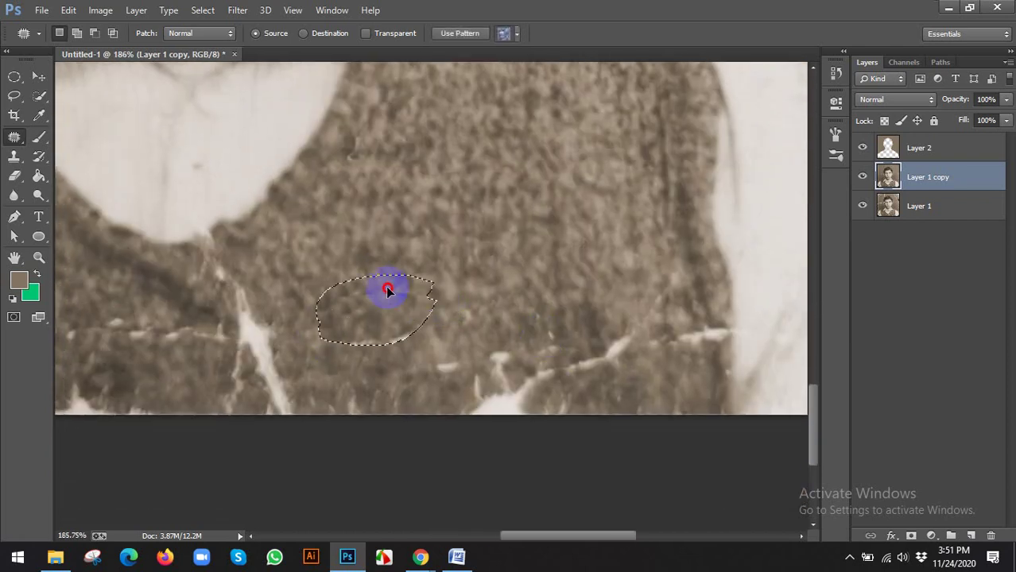
click(384, 245)
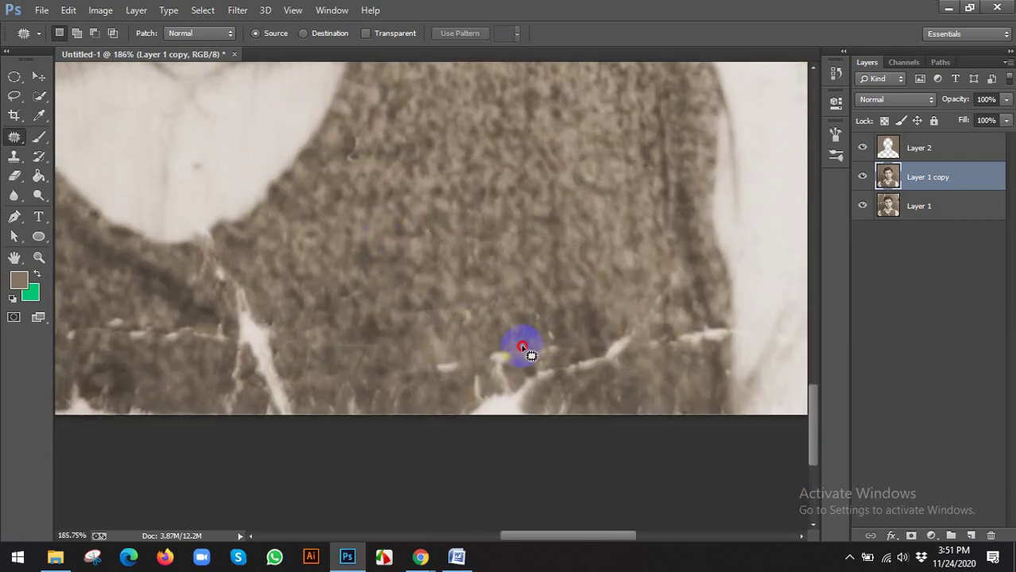
drag(448, 341, 450, 333)
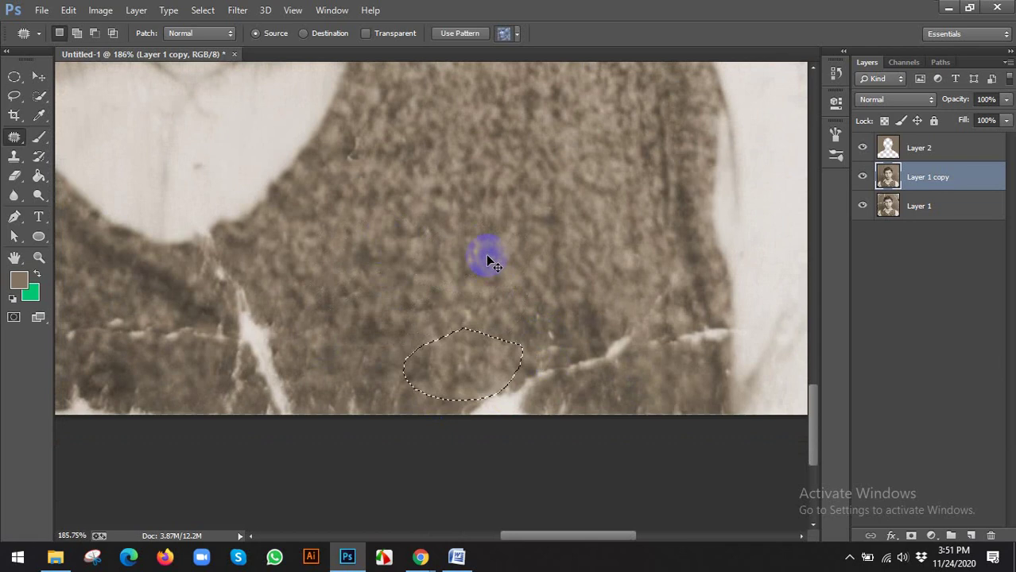
click(491, 263)
Step: Try to patch the diagonal crack at the vest's lower edge with clean knit, and undo the patch
mouse_move(683, 328)
mouse_down()
mouse_move(441, 422)
mouse_move(407, 382)
mouse_move(584, 258)
mouse_up()
drag(678, 279, 680, 279)
drag(574, 336, 527, 149)
click(528, 153)
scroll(601, 372, down, 3)
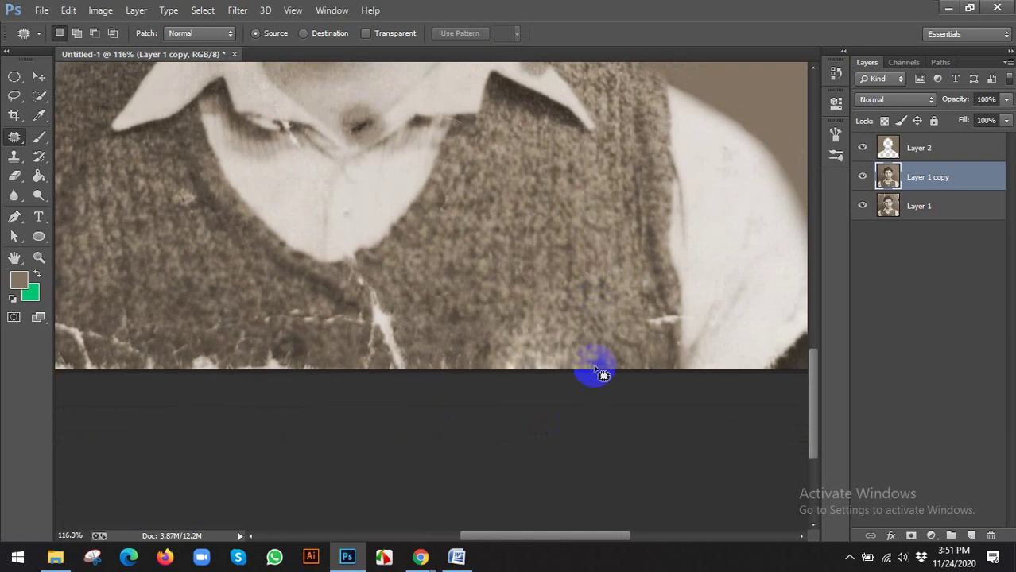
scroll(604, 379, down, 2)
scroll(640, 377, up, 3)
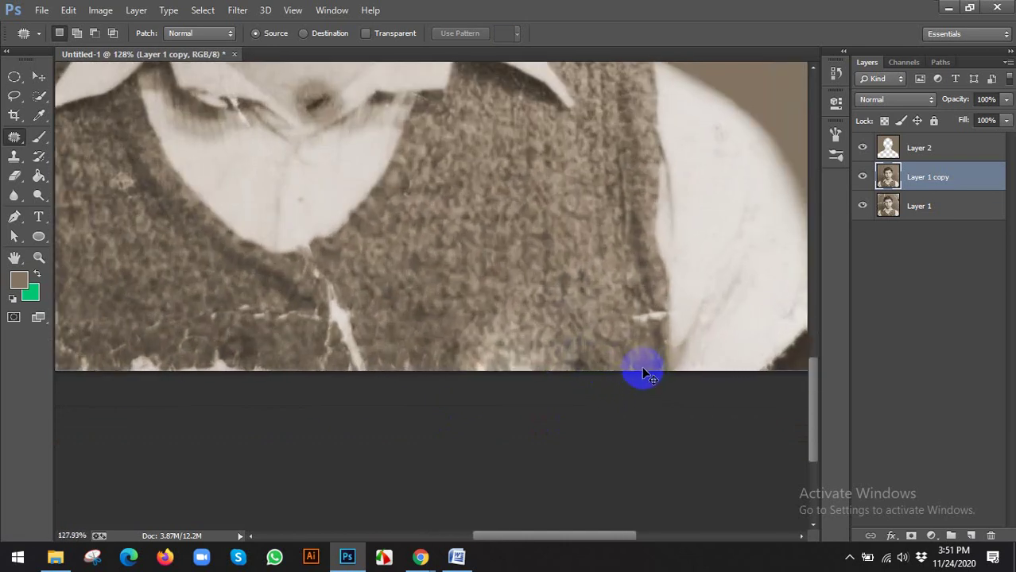
key(ctrl+z)
mouse_move(640, 372)
mouse_down()
mouse_move(640, 359)
mouse_move(621, 356)
mouse_up()
scroll(628, 359, up, 2)
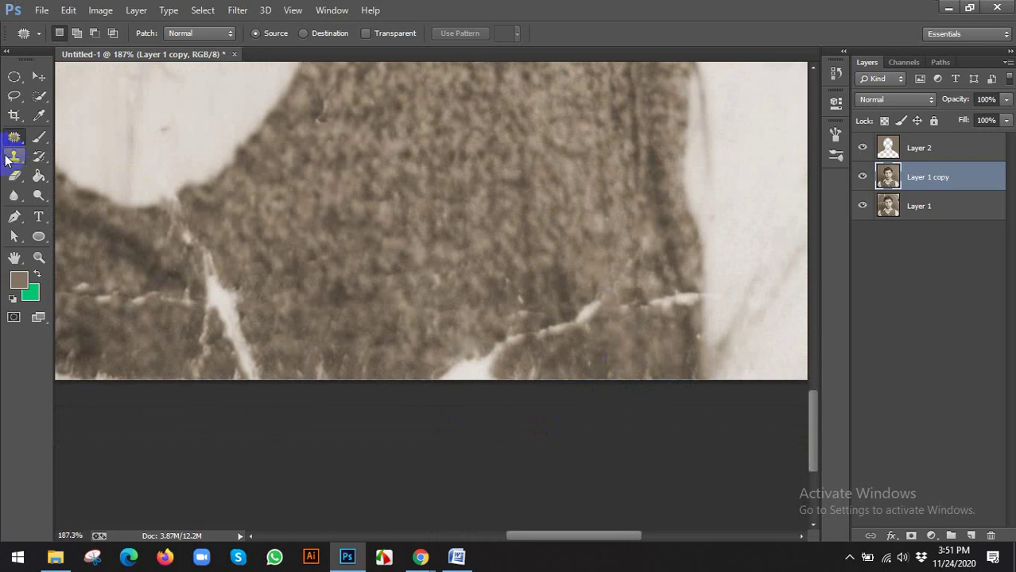
Step: With the Clone Stamp at size 45, cover the jagged crack at the vest's lower edge near the clean sleeve with knit texture
right_click(12, 158)
click(96, 151)
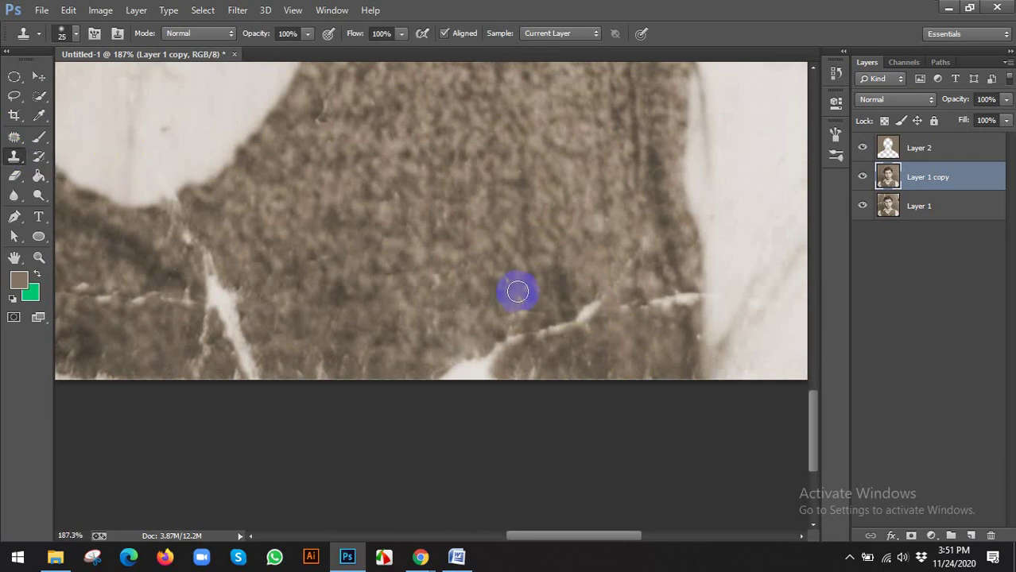
scroll(505, 286, down, 2)
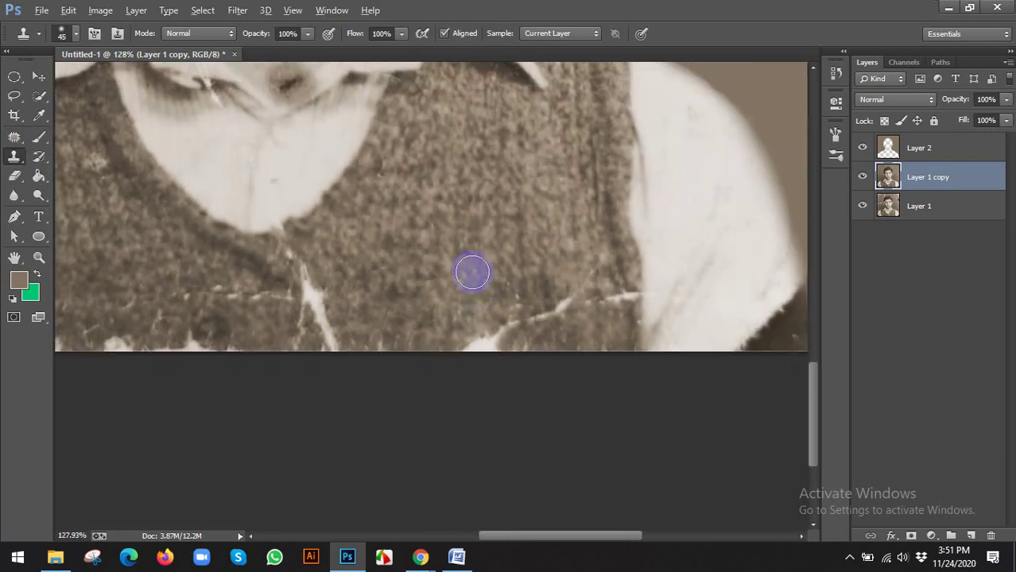
mouse_move(482, 278)
mouse_down()
mouse_move(482, 340)
mouse_move(469, 353)
mouse_move(526, 332)
mouse_up()
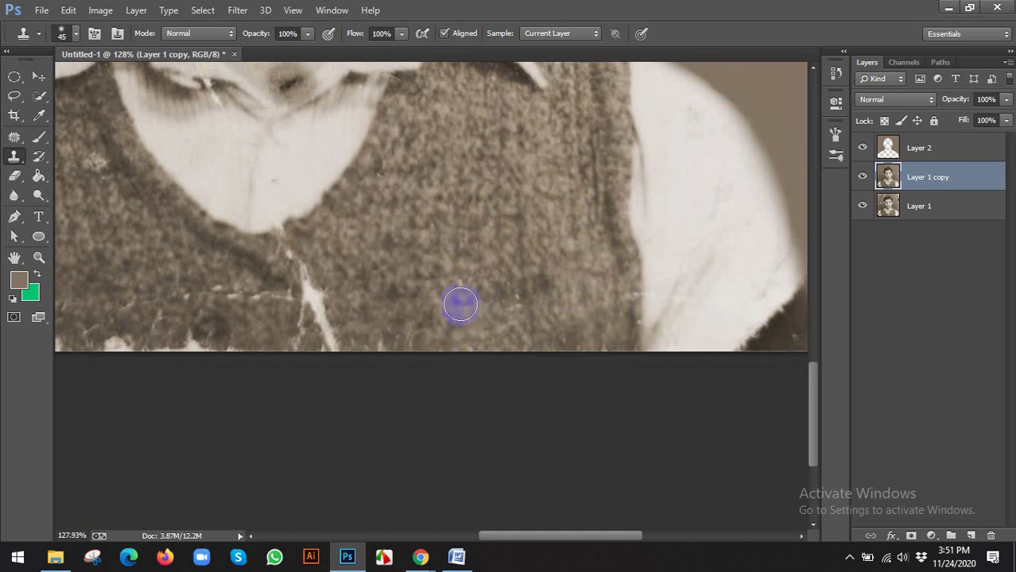
Step: Clone clean knit over the wide diagonal crack running from the V-neck's tip to the vest's lower edge
alt+click(340, 257)
mouse_move(299, 249)
mouse_down()
mouse_move(346, 353)
mouse_move(403, 349)
mouse_up()
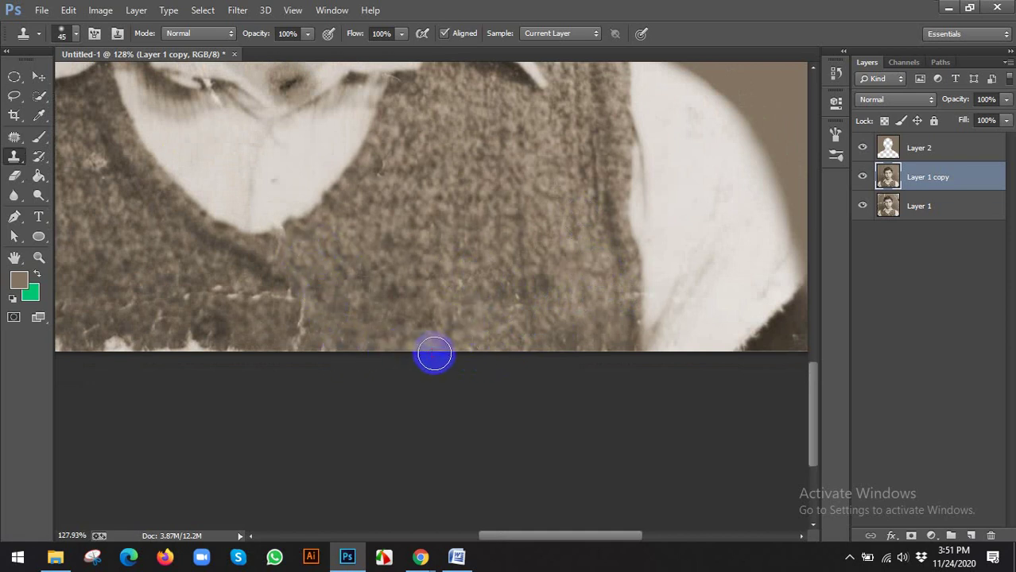
mouse_move(301, 286)
mouse_down()
mouse_move(305, 352)
mouse_move(386, 318)
mouse_move(306, 291)
mouse_move(330, 302)
mouse_move(348, 338)
mouse_move(426, 347)
mouse_up()
Step: Enlarge the clone brush to 50 and cover the small cracks and torn patches along the vest's bottom edge with knit
scroll(305, 353, up, 2)
scroll(306, 290, left, 3)
scroll(340, 329, down, 1)
scroll(310, 340, up, 1)
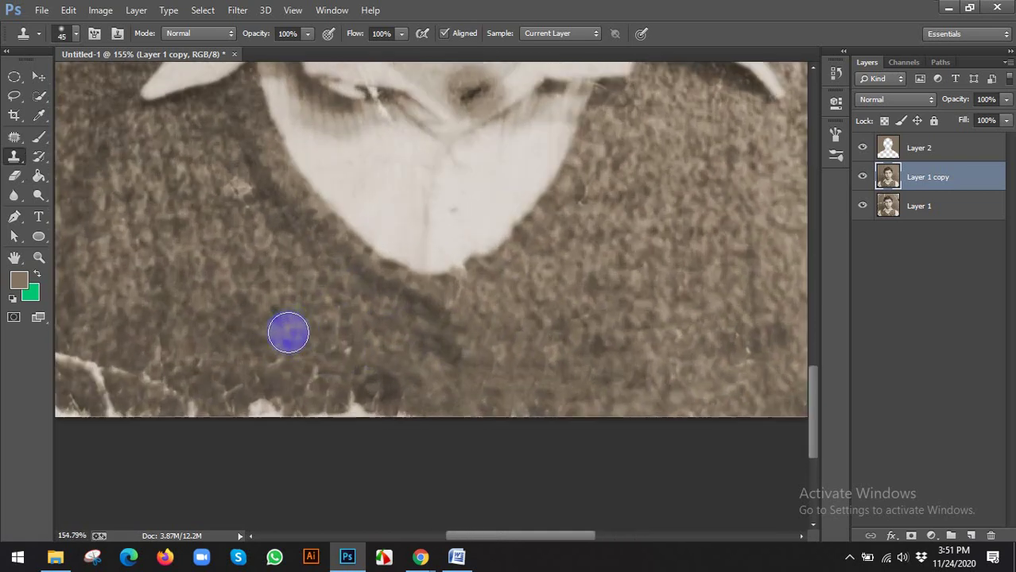
scroll(266, 303, up, 2)
key(bracketright)
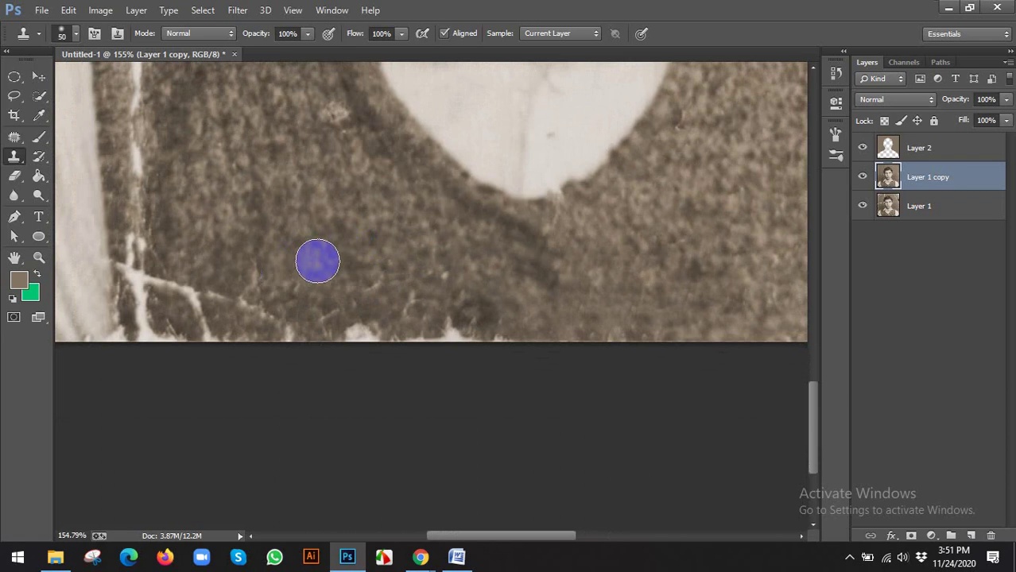
mouse_move(346, 317)
mouse_down()
mouse_move(511, 340)
mouse_move(434, 320)
mouse_move(378, 333)
mouse_move(346, 255)
mouse_move(354, 272)
mouse_move(508, 297)
mouse_move(486, 320)
mouse_move(378, 349)
mouse_up()
Step: Clone knit texture over the branching cracks in the vest's lower corner beside the spotted sleeve
scroll(381, 326, down, 2)
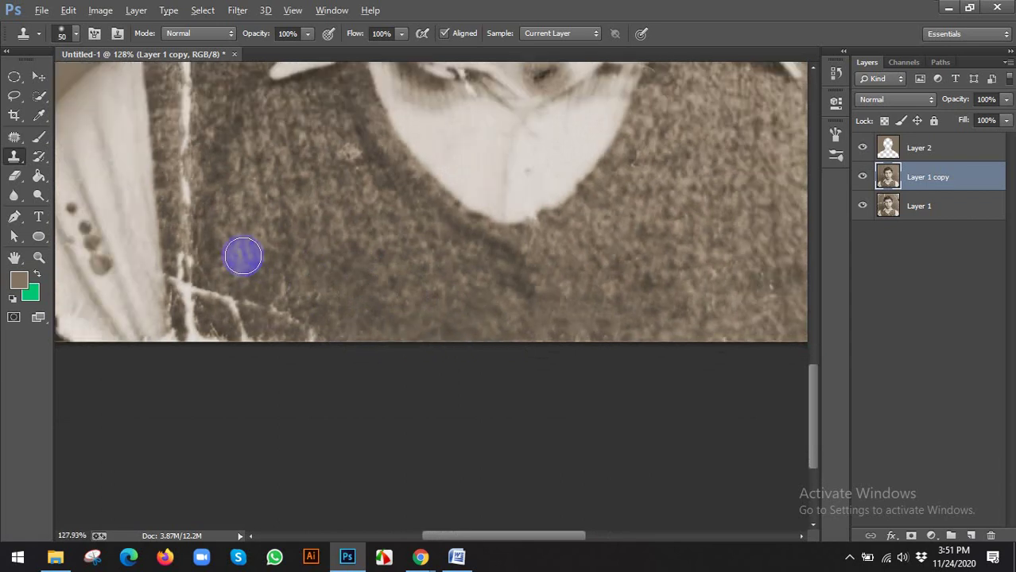
mouse_move(227, 286)
mouse_down()
mouse_move(320, 338)
mouse_move(202, 334)
mouse_move(195, 241)
mouse_move(195, 335)
mouse_move(227, 293)
mouse_move(191, 332)
mouse_move(192, 349)
mouse_move(194, 324)
mouse_move(271, 320)
mouse_up()
scroll(271, 320, down, 3)
drag(268, 234, 305, 253)
Step: Clone knit texture over the long vertical crack along the vest's armhole, from the shoulder to the lower edge
scroll(299, 316, up, 2)
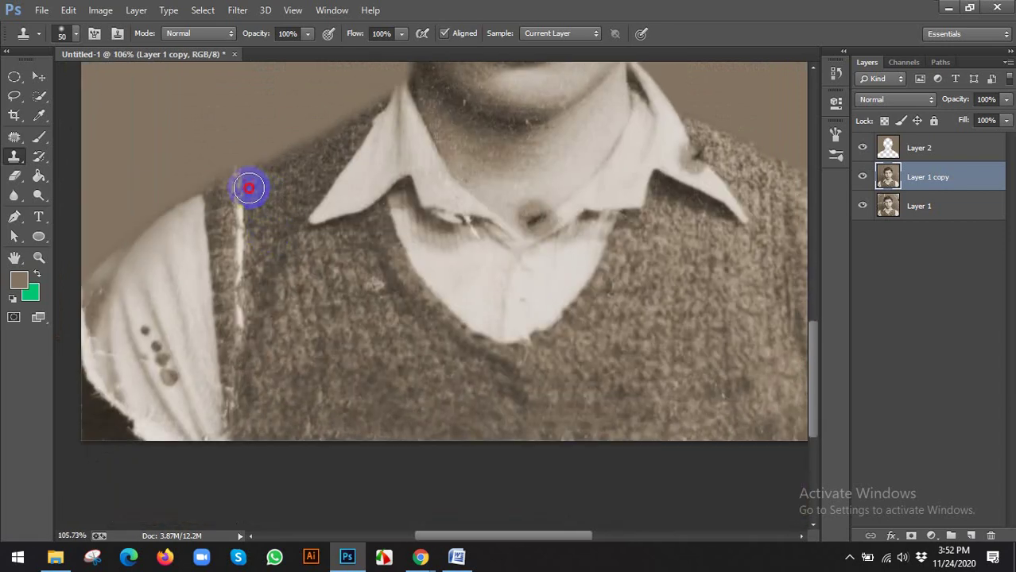
mouse_move(249, 188)
mouse_down()
mouse_move(254, 245)
mouse_move(258, 202)
mouse_up()
mouse_move(242, 190)
mouse_down()
mouse_move(256, 236)
mouse_move(245, 284)
mouse_move(250, 163)
mouse_move(236, 177)
mouse_move(287, 309)
mouse_up()
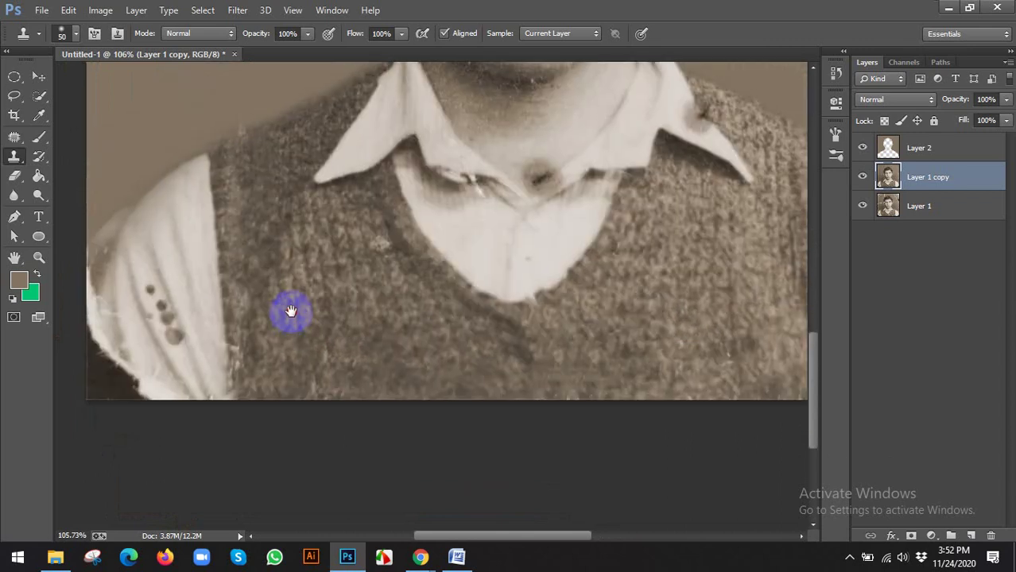
drag(270, 142, 279, 186)
mouse_move(294, 355)
mouse_down()
mouse_move(291, 208)
mouse_move(307, 284)
mouse_move(292, 241)
mouse_move(269, 335)
mouse_move(359, 247)
mouse_move(353, 196)
mouse_move(400, 195)
mouse_move(299, 287)
mouse_move(357, 231)
mouse_move(396, 191)
mouse_up()
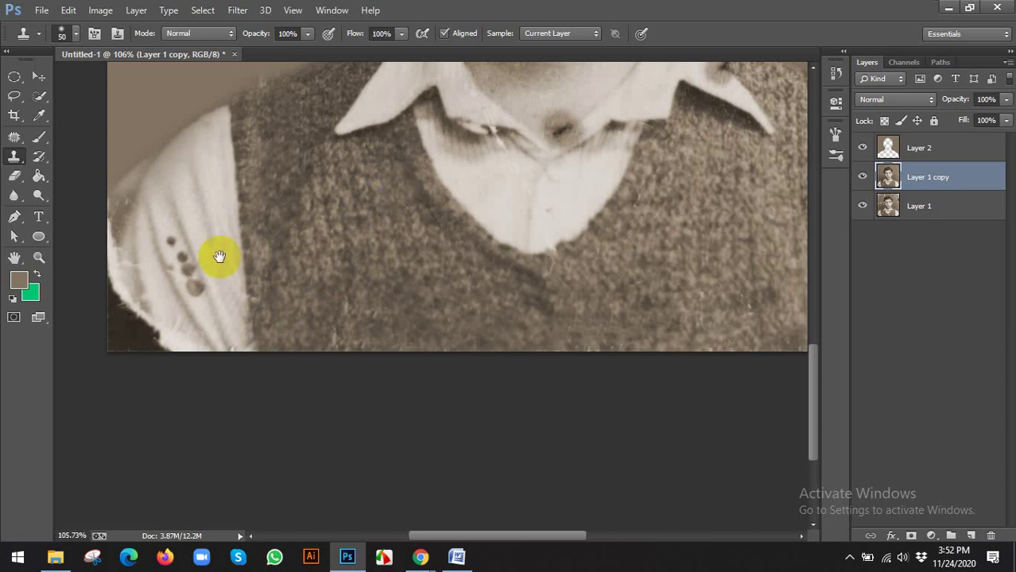
Step: Reduce the clone brush to 30 and cover the row of dark round spots on the shirt sleeve with clean fabric
scroll(220, 256, up, 3)
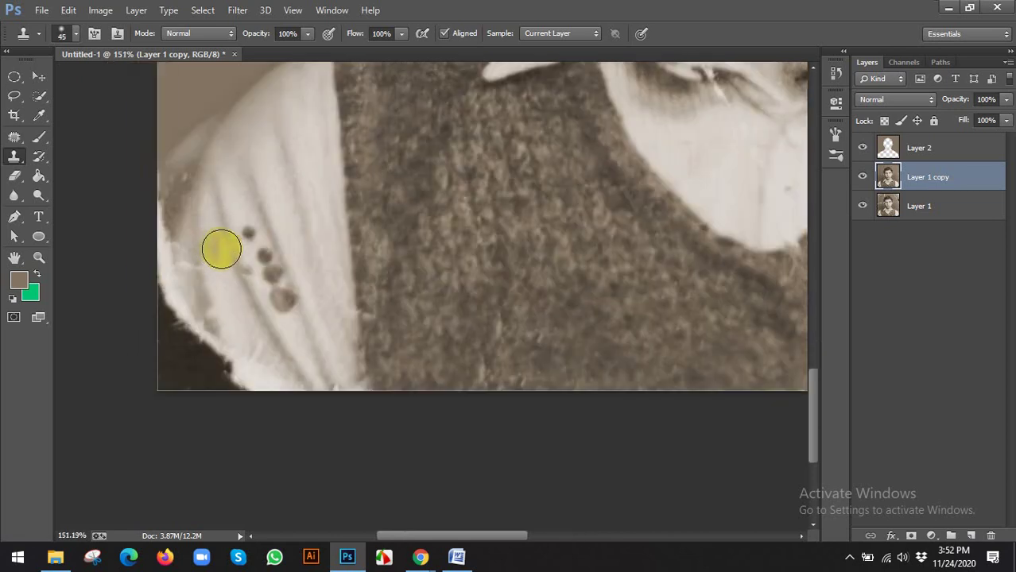
key([)
mouse_move(231, 232)
mouse_down()
mouse_move(242, 232)
mouse_move(267, 250)
mouse_move(286, 306)
mouse_up()
alt+click(241, 207)
drag(260, 262, 280, 315)
scroll(279, 312, down, 3)
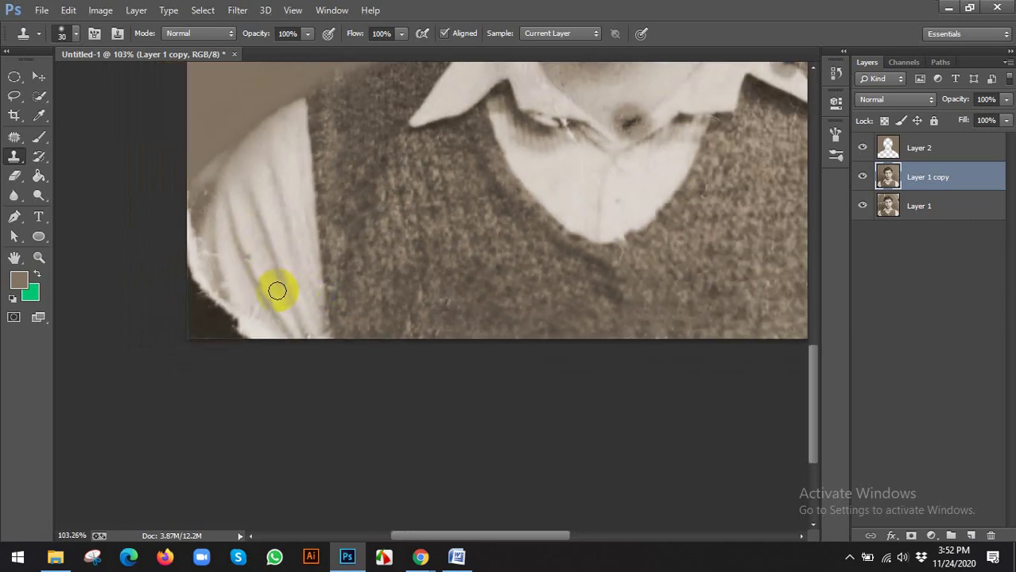
Step: Using the Patch tool, replace the faint stains on the upper part of the other sleeve with clean fabric
scroll(317, 272, down, 2)
scroll(328, 272, right, 3)
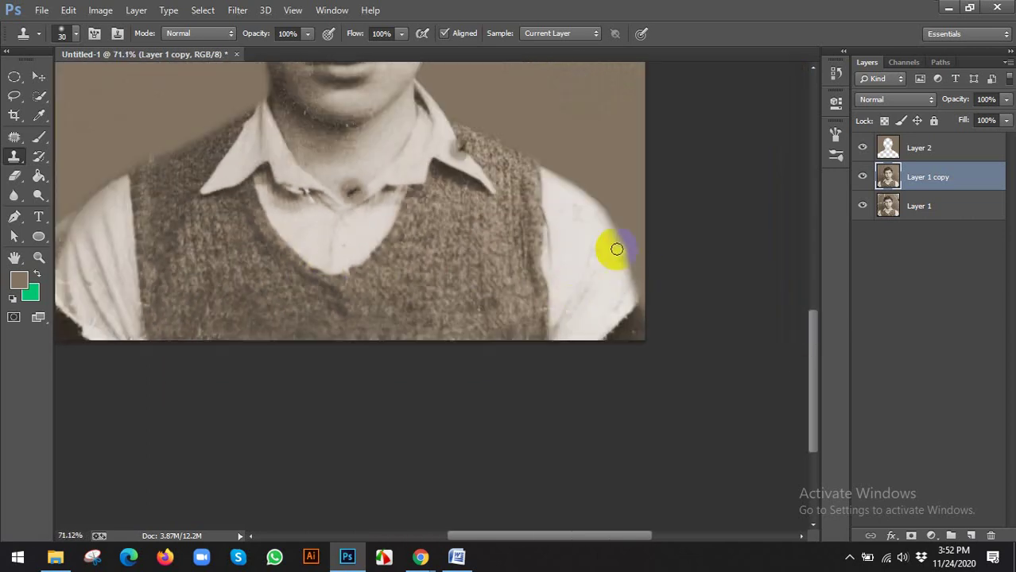
scroll(588, 240, up, 4)
drag(590, 236, 540, 264)
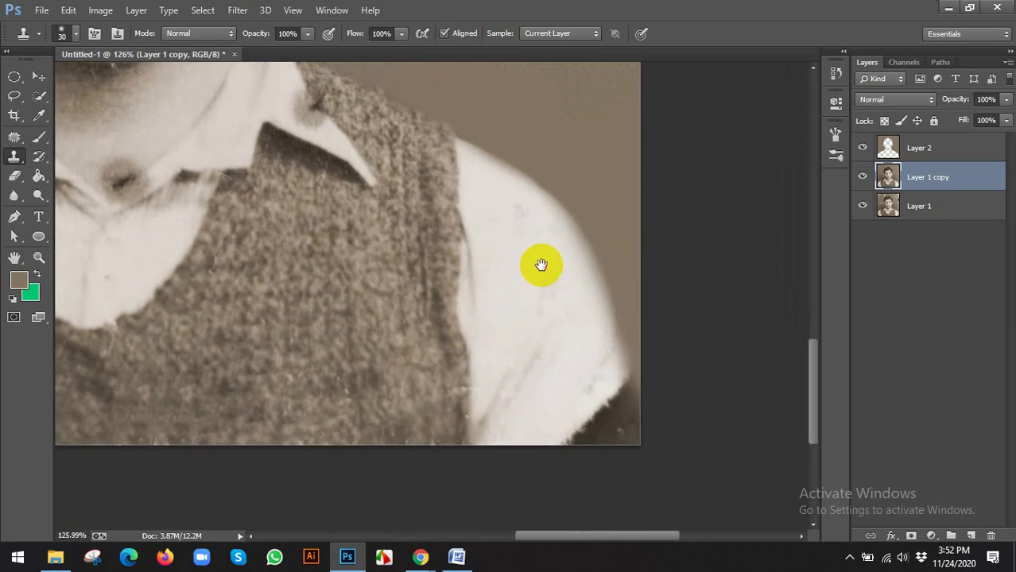
drag(13, 137, 88, 167)
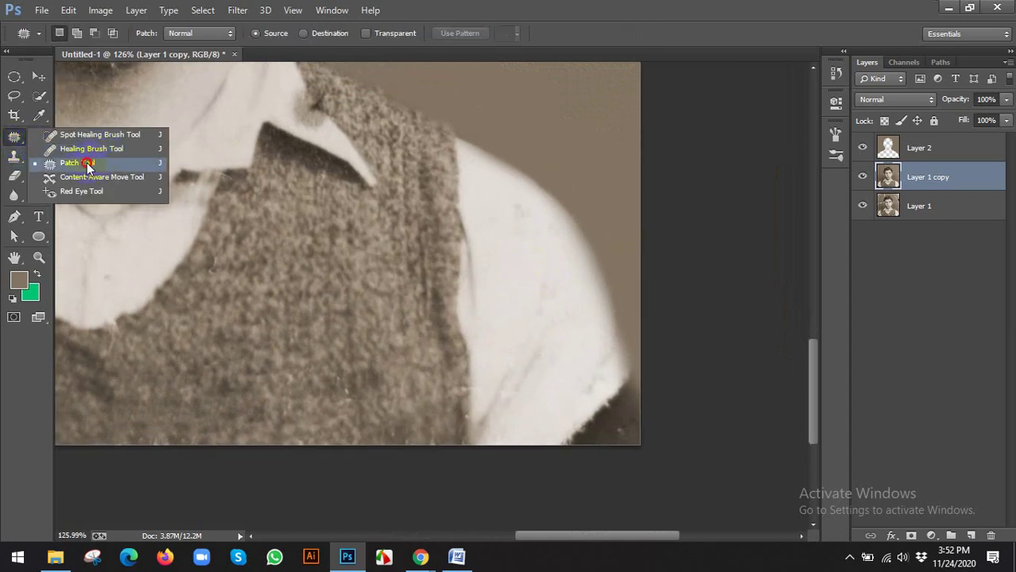
mouse_move(513, 200)
mouse_down()
mouse_move(529, 211)
mouse_move(506, 230)
mouse_up()
drag(517, 222, 491, 262)
mouse_move(566, 273)
mouse_down()
mouse_move(568, 314)
mouse_move(530, 325)
mouse_move(543, 282)
mouse_move(509, 252)
mouse_up()
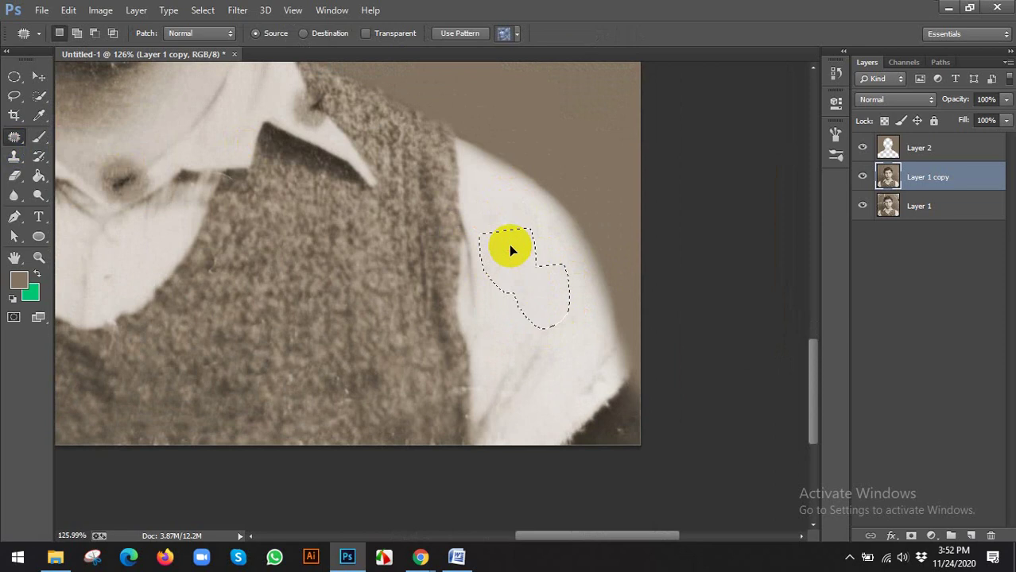
Step: Patch the diagonal crease on the sleeve beside the vest and the mark near the sleeve's torn edge, and deselect
mouse_move(532, 349)
mouse_down()
mouse_move(540, 373)
mouse_move(476, 424)
mouse_move(538, 351)
mouse_up()
mouse_move(525, 362)
mouse_down()
mouse_move(513, 256)
mouse_move(533, 259)
mouse_up()
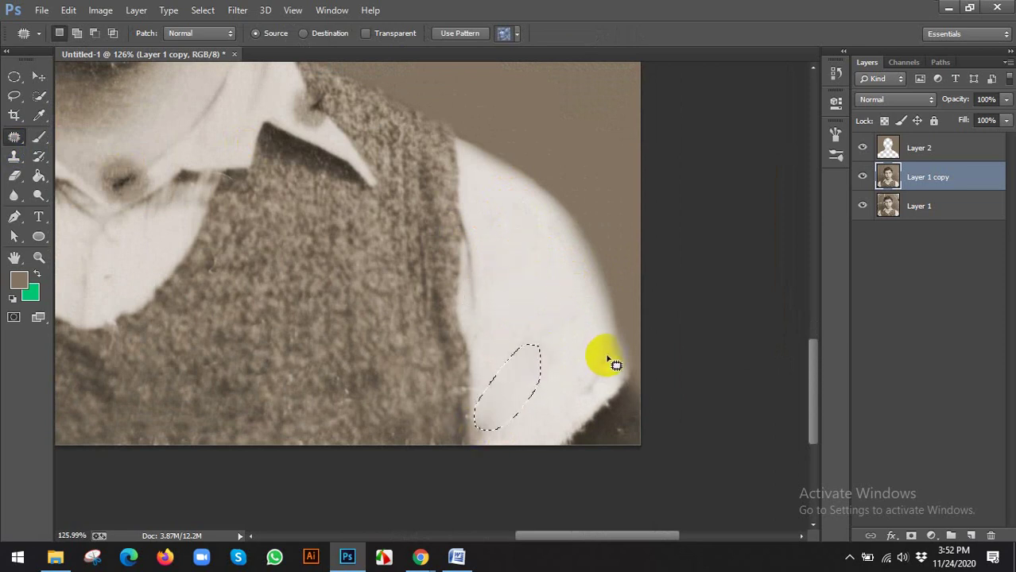
mouse_move(608, 360)
mouse_down()
mouse_move(599, 394)
mouse_move(567, 414)
mouse_move(595, 358)
mouse_up()
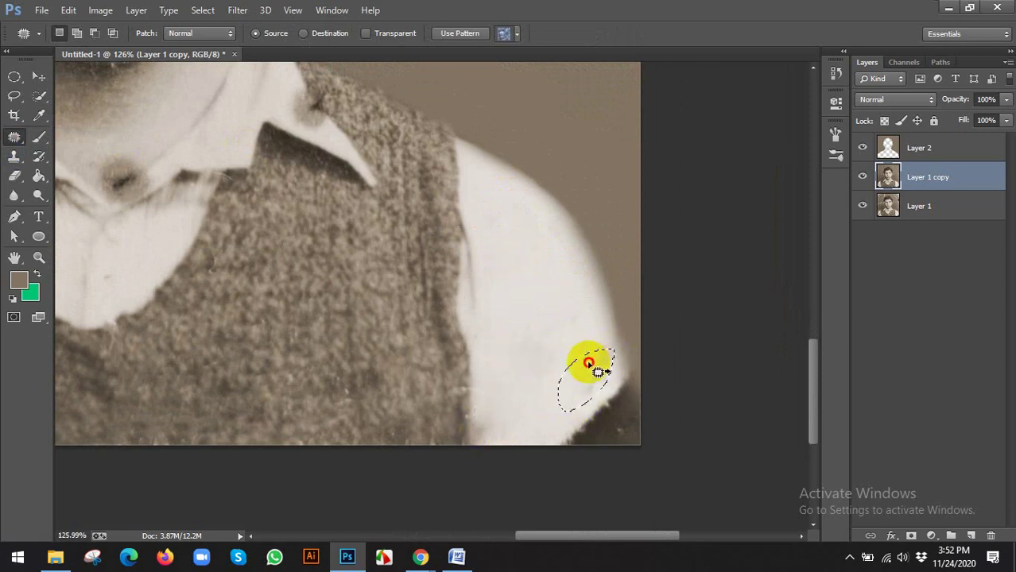
click(541, 305)
Step: Try to clone shirt fabric over the white crack under the collar with a size 20 brush at full opacity, and undo it
scroll(431, 311, down, 3)
scroll(284, 215, up, 3)
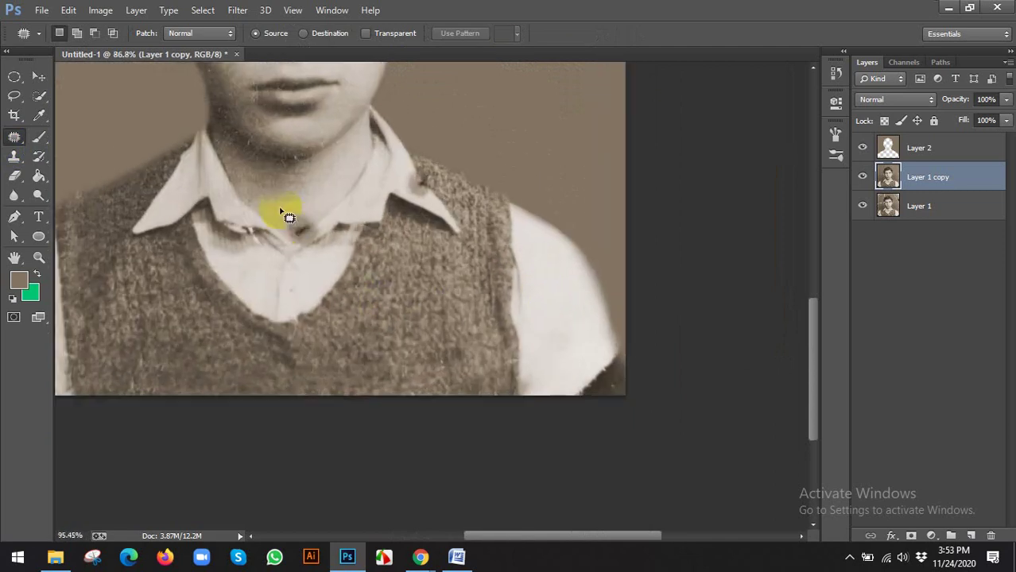
scroll(284, 246, up, 2)
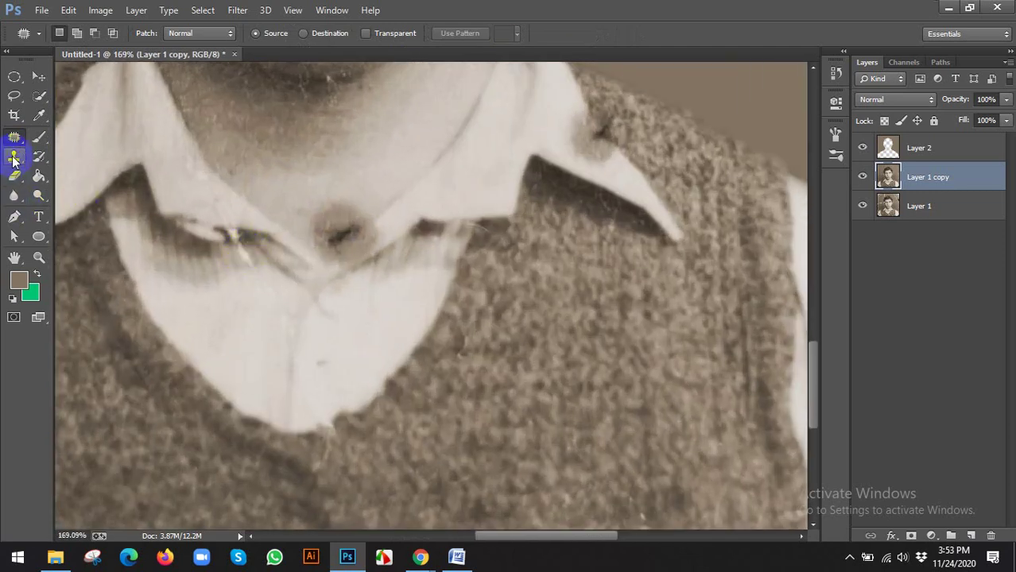
click(16, 156)
scroll(227, 265, up, 1)
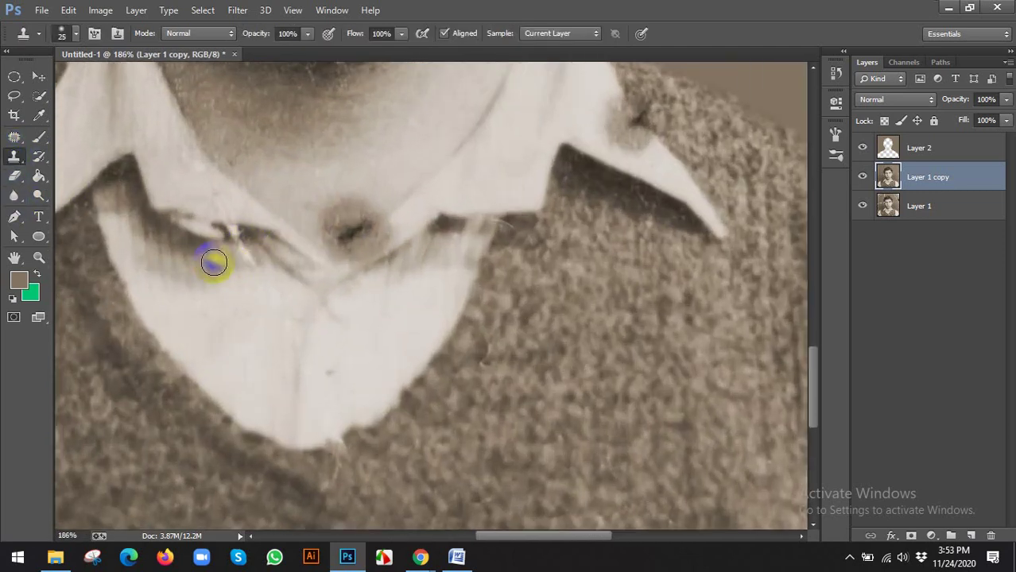
scroll(211, 274, up, 1)
key(bracketleft)
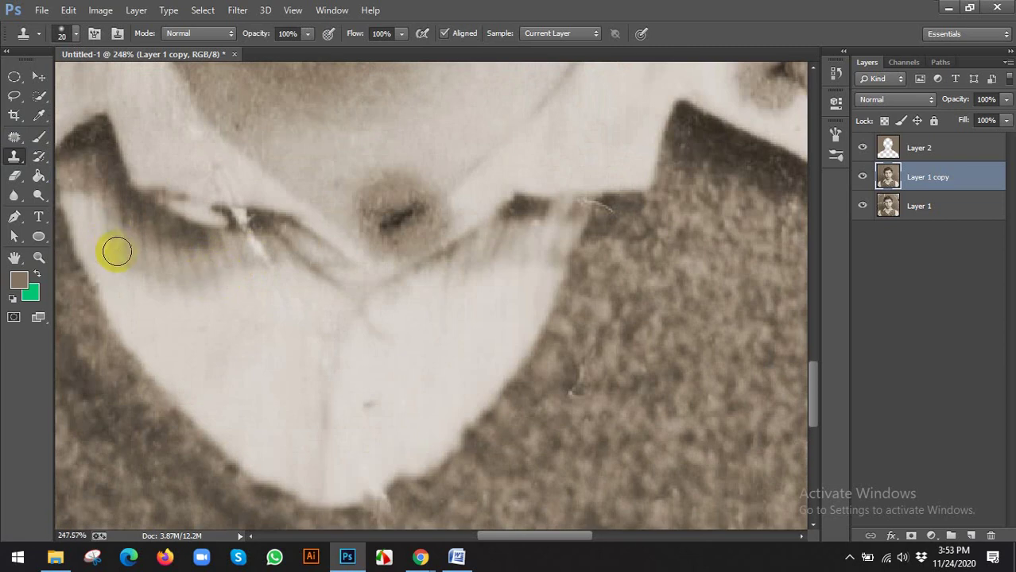
alt+click(244, 236)
mouse_move(243, 228)
mouse_down()
mouse_move(270, 263)
mouse_move(257, 229)
mouse_move(311, 261)
mouse_up()
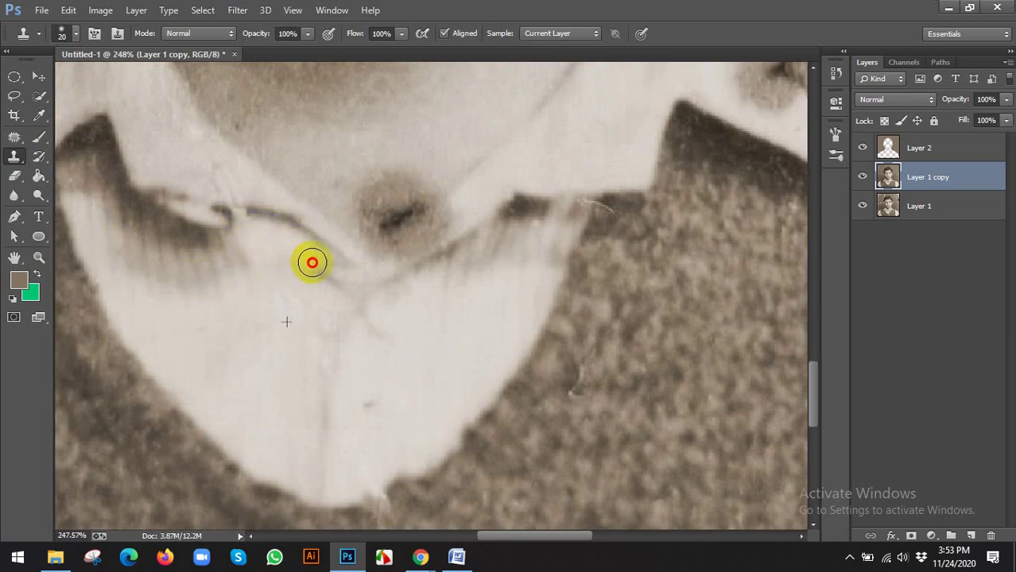
scroll(340, 386, down, 2)
scroll(317, 342, up, 2)
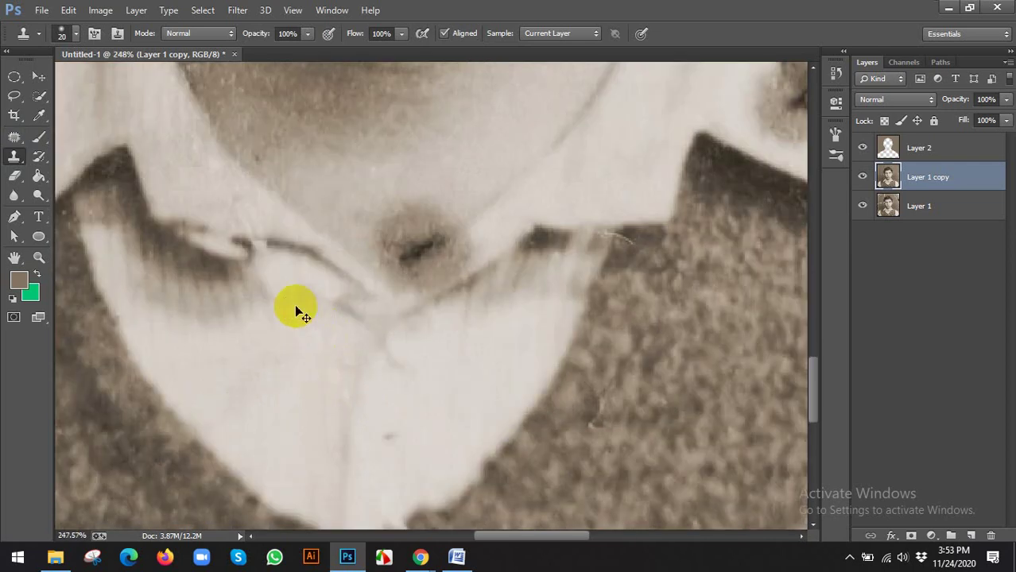
scroll(342, 279, down, 2)
Step: Set the Clone Stamp to 80% opacity and size 30, and clone shirt fabric over the white crack under the collar
alt+click(259, 105)
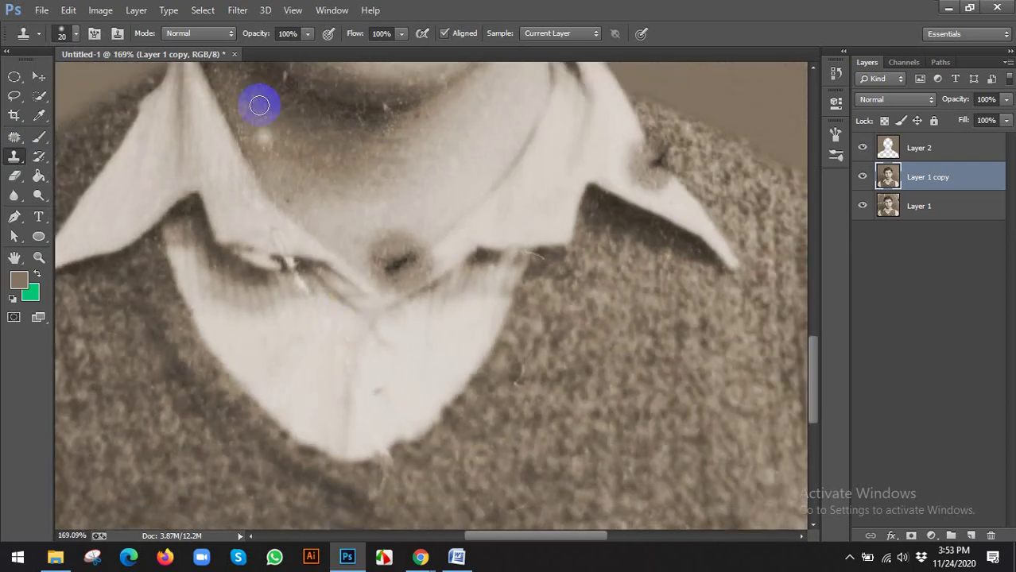
click(309, 37)
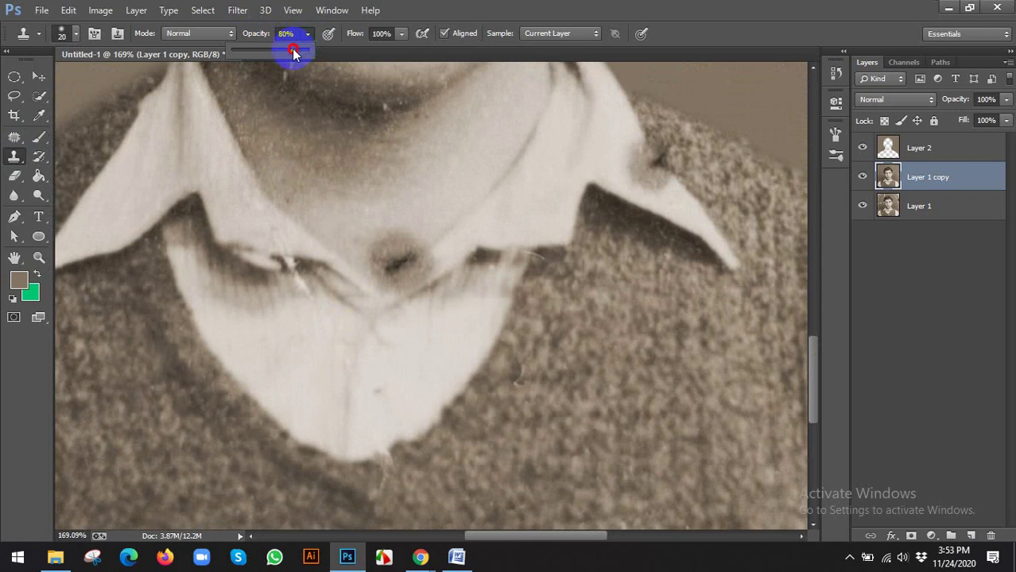
scroll(288, 326, up, 2)
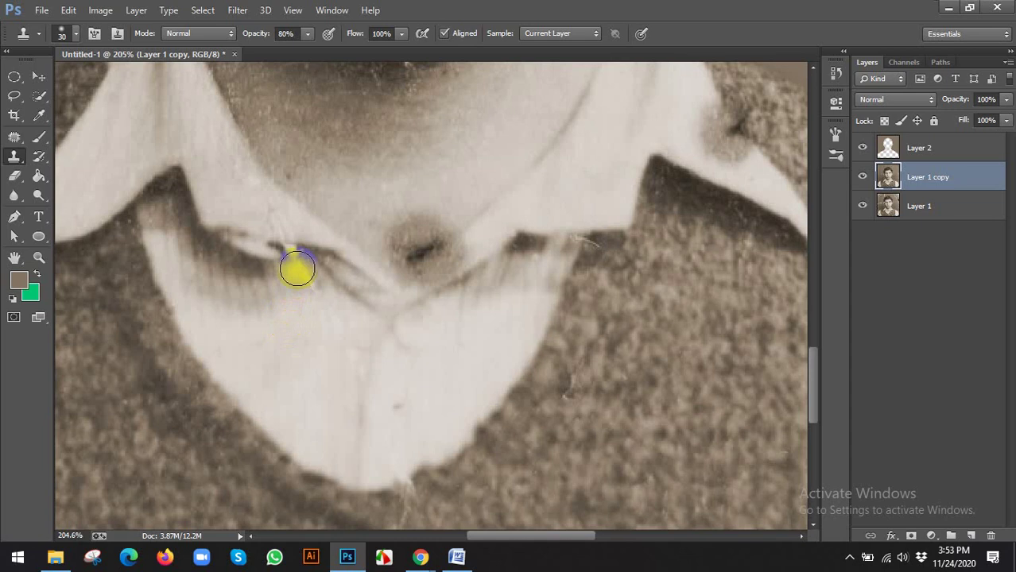
mouse_move(295, 268)
mouse_down()
mouse_move(356, 295)
mouse_move(335, 284)
mouse_move(322, 296)
mouse_up()
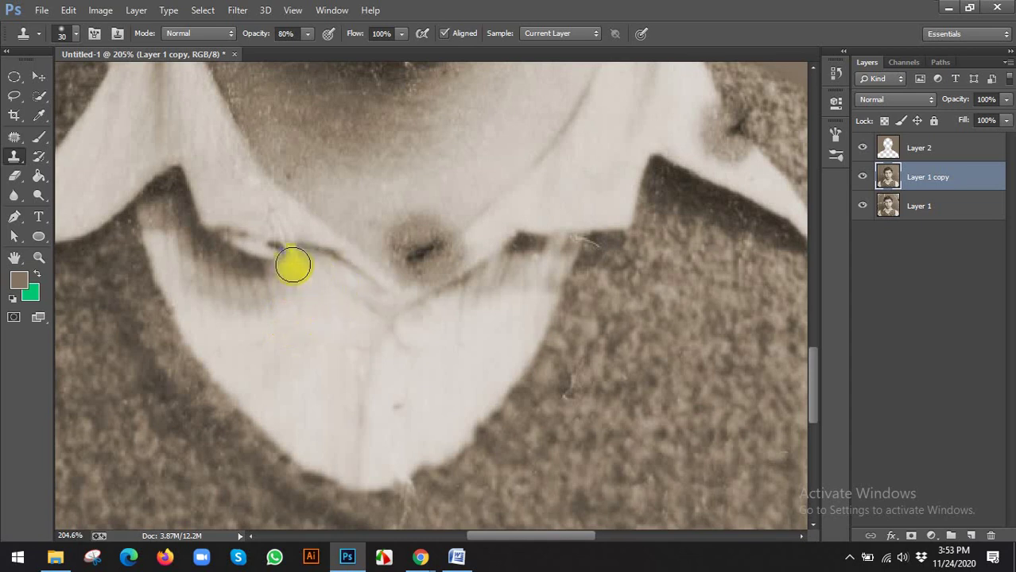
mouse_move(292, 265)
mouse_down()
mouse_move(324, 270)
mouse_move(281, 294)
mouse_move(217, 286)
mouse_move(375, 325)
mouse_move(318, 316)
mouse_move(374, 334)
mouse_up()
Step: Clone light shirt fabric over the streaky dark shadow beneath the collar's notch, inside the V-neck
scroll(353, 351, left, 3)
scroll(353, 351, up, 1)
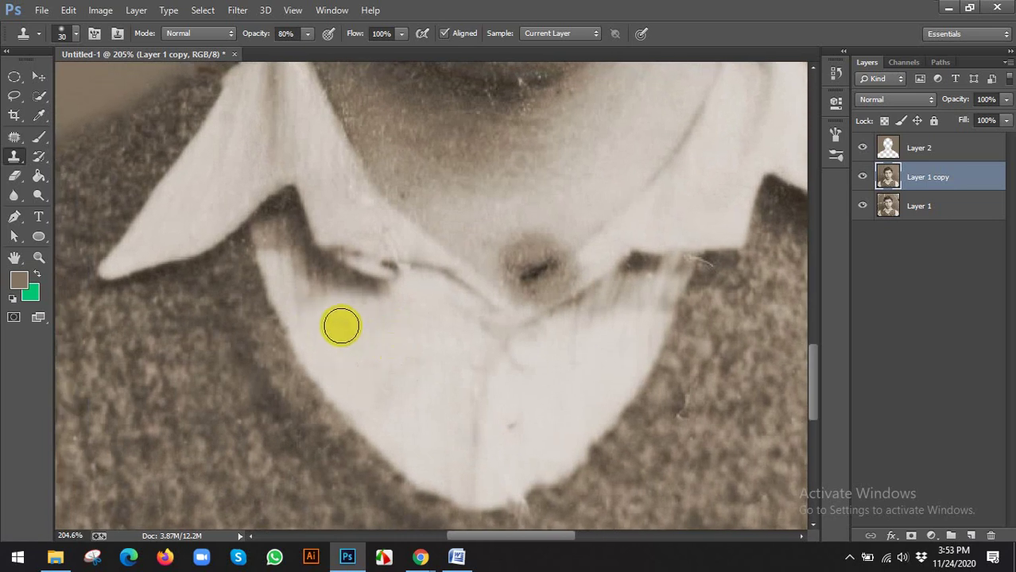
mouse_move(302, 290)
mouse_down()
mouse_move(396, 306)
mouse_move(329, 284)
mouse_move(313, 298)
mouse_move(325, 290)
mouse_up()
scroll(359, 333, left, 1)
scroll(359, 333, up, 1)
alt+click(340, 330)
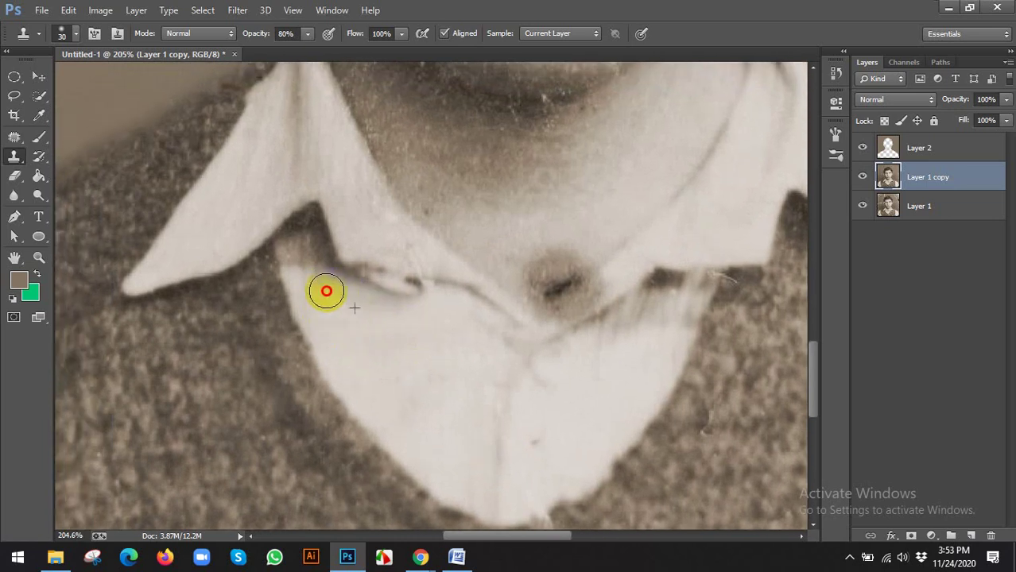
mouse_move(302, 256)
mouse_down()
mouse_move(307, 228)
mouse_move(326, 262)
mouse_up()
key(bracketleft)
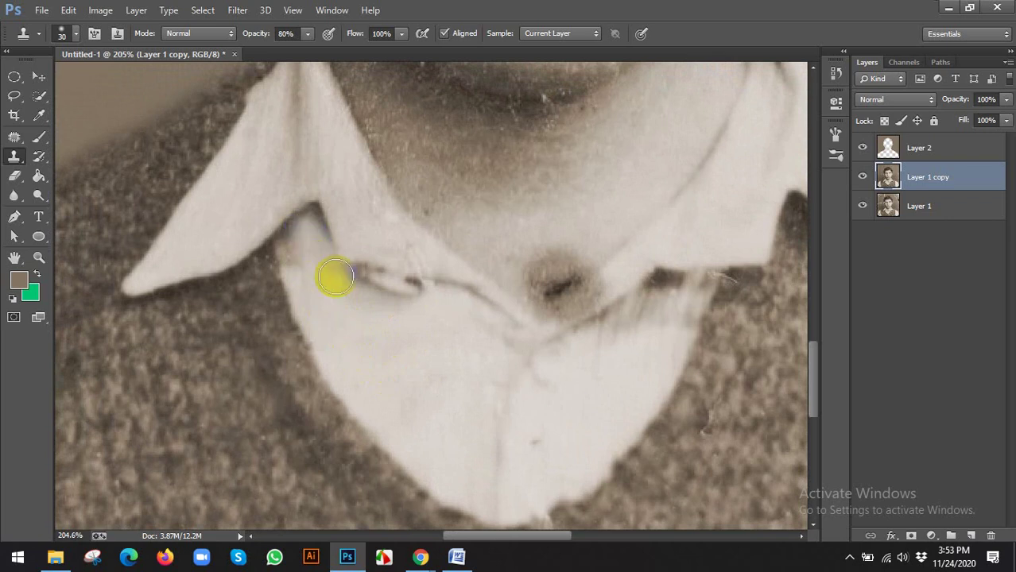
Step: With clone brushes of size 20 and 10, clean up the shirt fabric along the collar notch and the V-neck's edge
scroll(322, 272, up, 1)
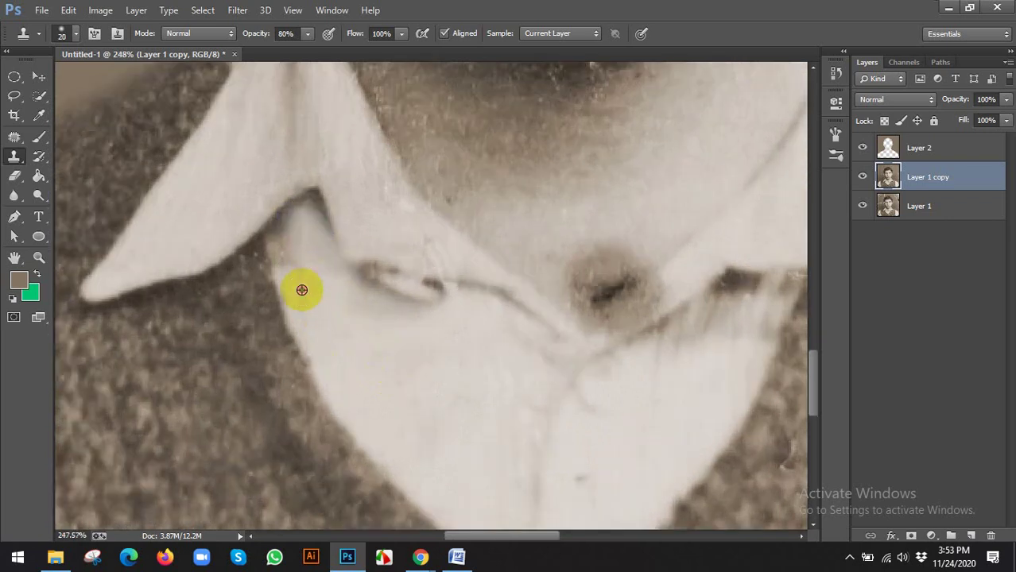
mouse_move(301, 291)
mouse_down()
mouse_move(279, 245)
mouse_move(298, 220)
mouse_move(295, 262)
mouse_move(284, 234)
mouse_move(302, 215)
mouse_move(285, 202)
mouse_up()
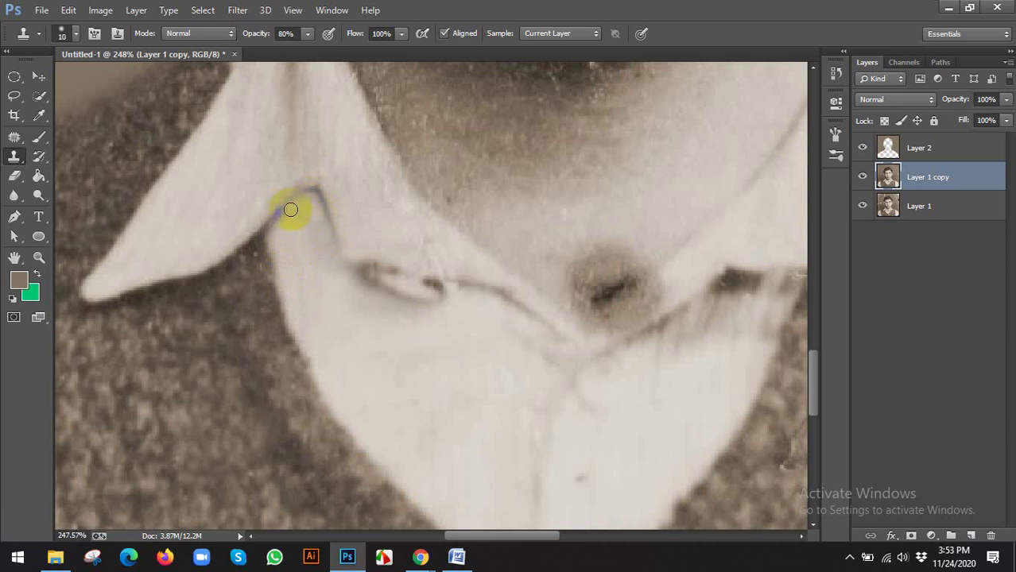
mouse_move(271, 228)
mouse_down()
mouse_move(268, 259)
mouse_move(297, 351)
mouse_move(305, 335)
mouse_up()
key(space)
mouse_move(320, 274)
mouse_down()
mouse_move(348, 270)
mouse_move(449, 322)
mouse_up()
Step: Return the Clone Stamp's opacity to 100% with the brush at size 15 for work around the collar and neck
scroll(448, 322, down, 3)
mouse_move(500, 367)
mouse_down()
mouse_move(374, 343)
mouse_move(386, 310)
mouse_up()
drag(340, 256, 270, 128)
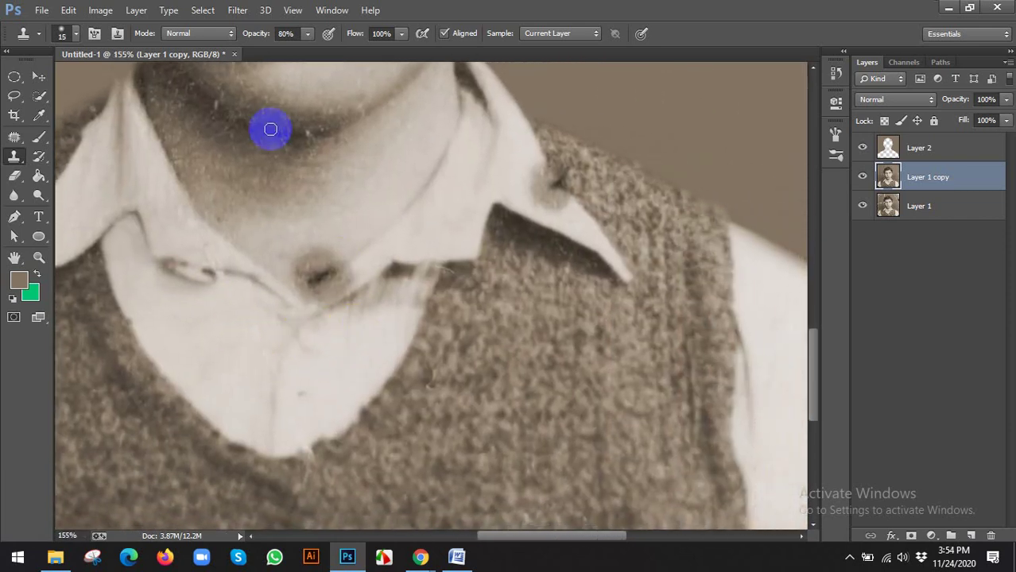
click(307, 35)
click(435, 18)
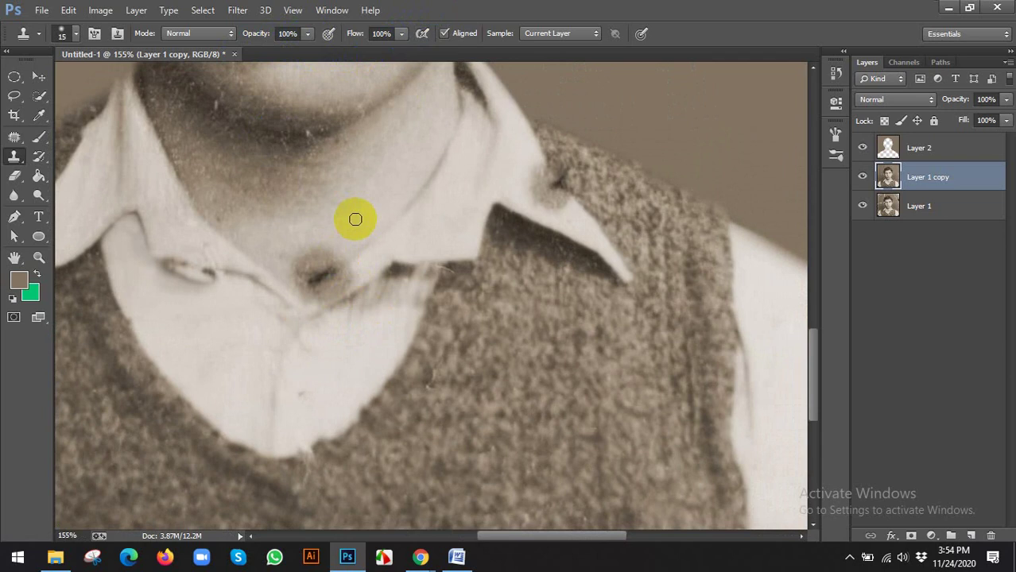
Step: Clone clear neck skin over the dark stain above the collar notch, using brush sizes 30 and 15
key(bracketright)
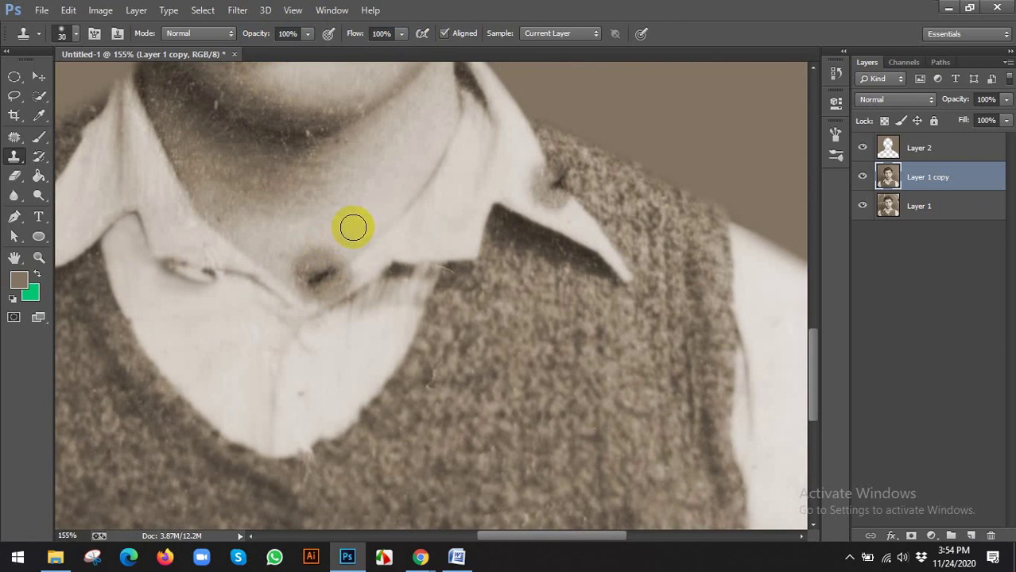
drag(340, 242, 318, 269)
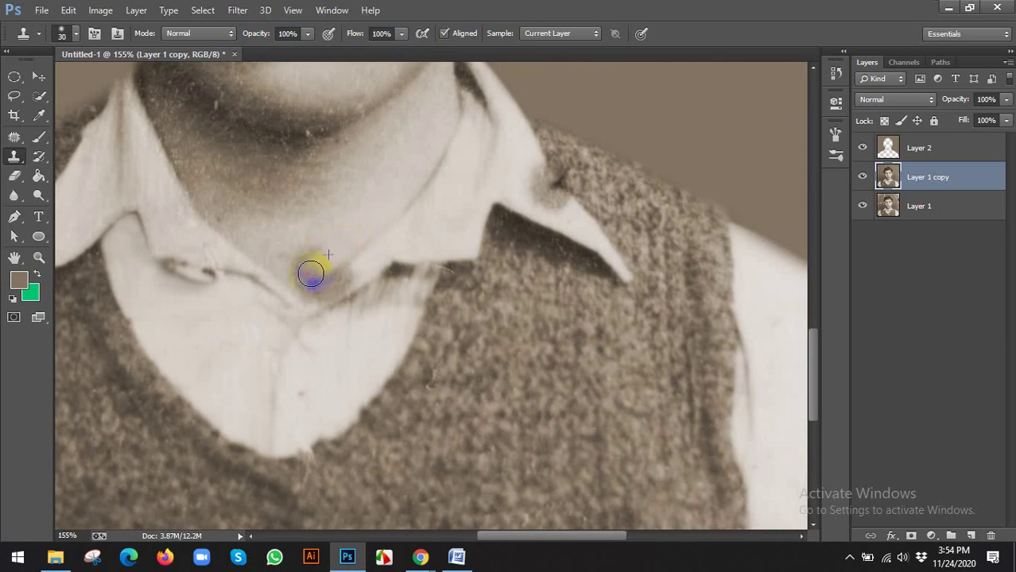
drag(340, 229, 297, 275)
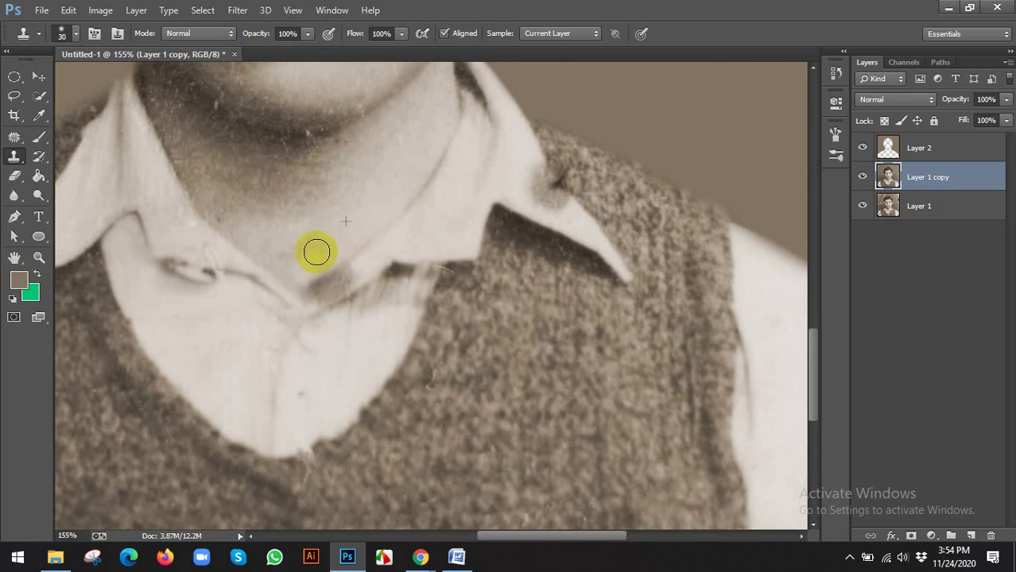
drag(338, 220, 313, 249)
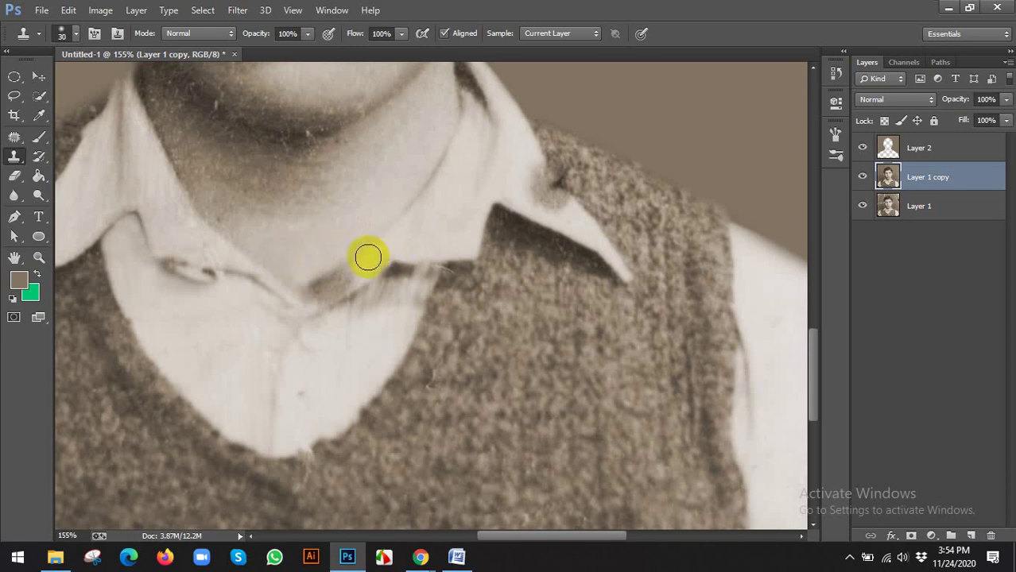
scroll(368, 257, up, 2)
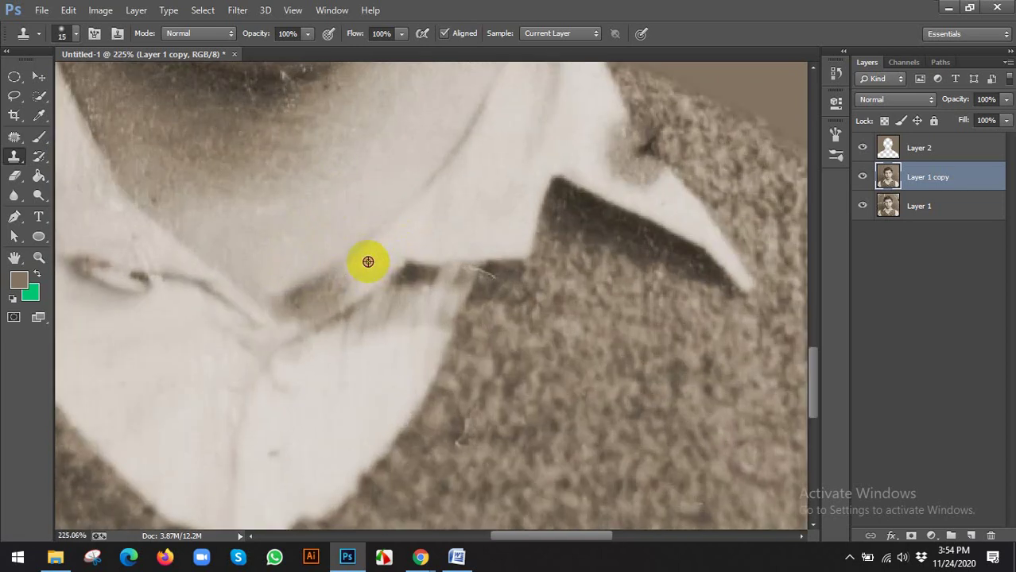
mouse_move(354, 273)
mouse_down()
mouse_move(341, 285)
mouse_move(349, 278)
mouse_up()
scroll(349, 278, down, 3)
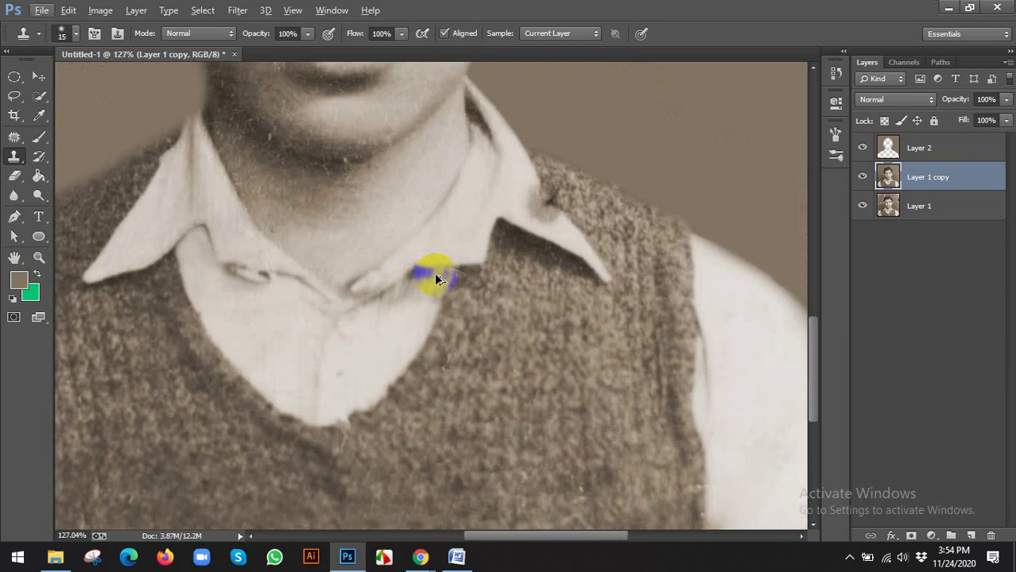
Step: Set the Clone Stamp's opacity to 80% and clone over the brown discoloration along the collar's inner edge beside the notch
scroll(426, 271, up, 2)
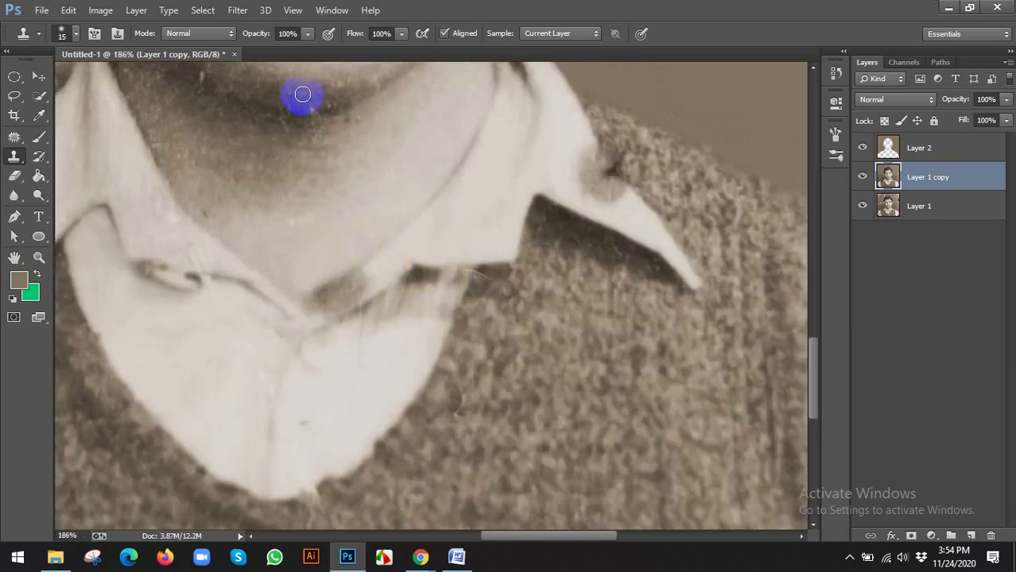
click(299, 34)
text(80)
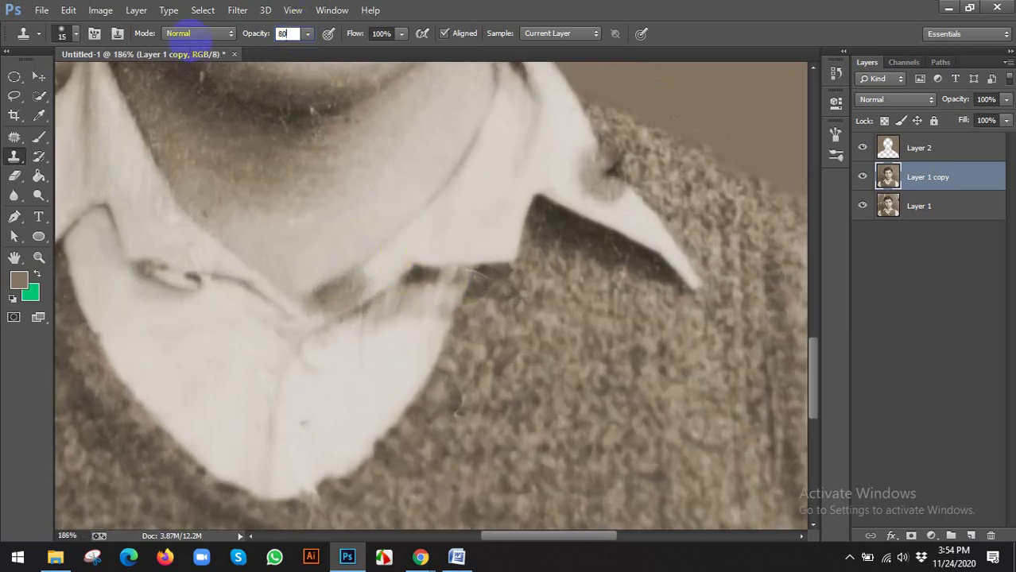
key(Return)
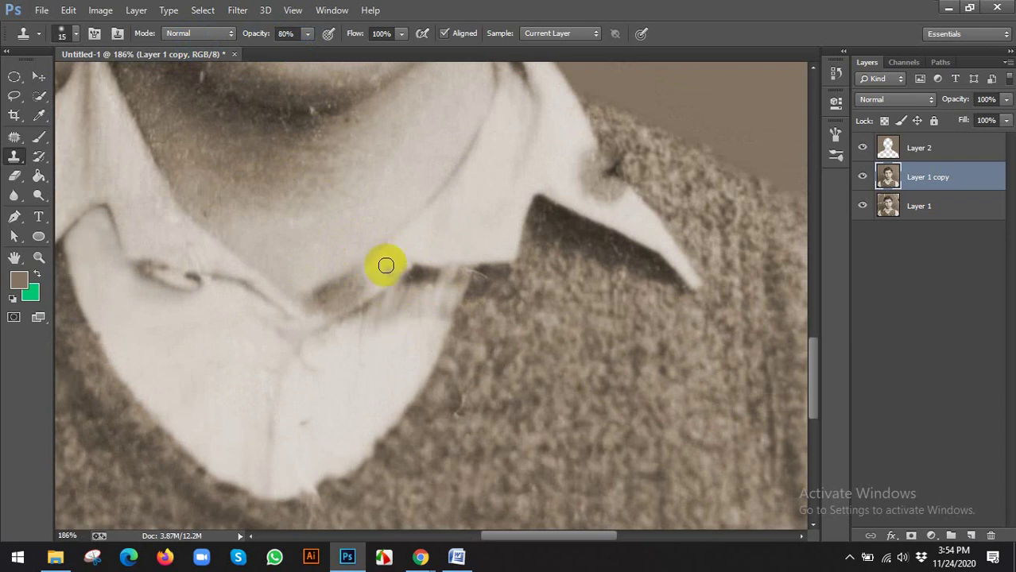
click(352, 282)
drag(337, 294, 376, 272)
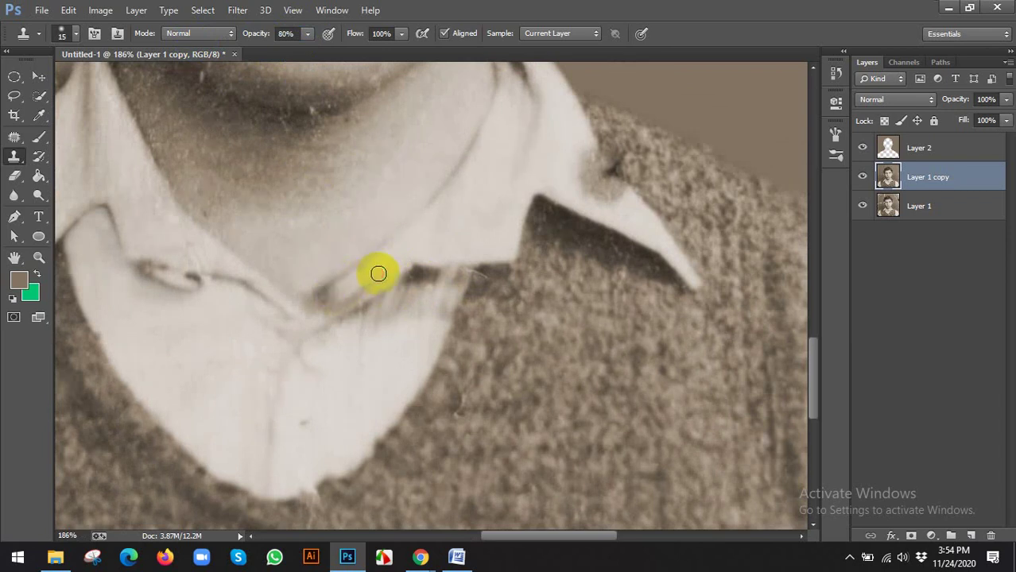
scroll(386, 300, up, 2)
mouse_move(331, 298)
mouse_down()
mouse_move(368, 274)
mouse_move(304, 295)
mouse_move(361, 274)
mouse_up()
click(329, 303)
scroll(392, 281, down, 3)
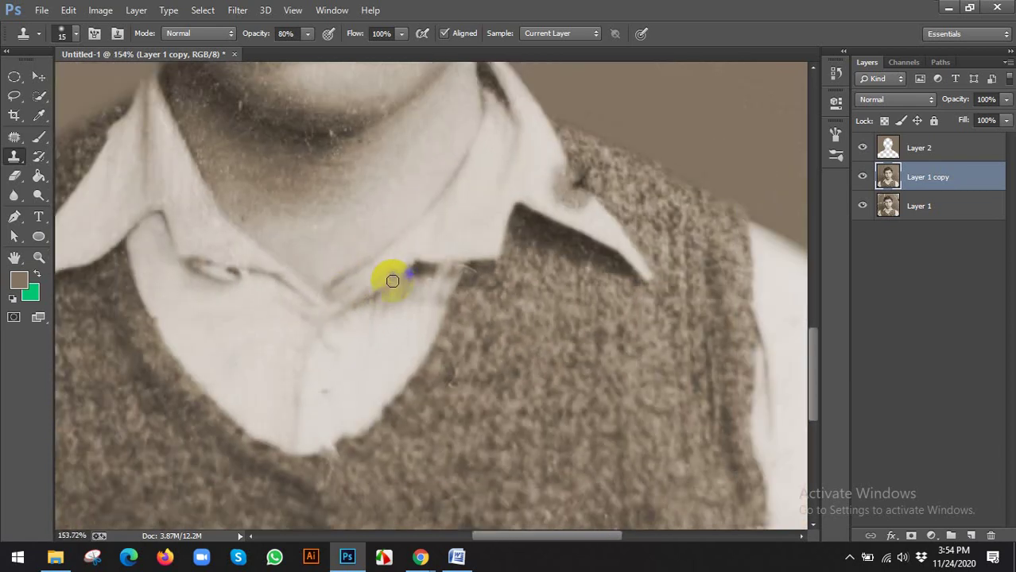
Step: Clone light shirt fabric over the dark streaks beneath the collar flap, up to the V-neck's edge
scroll(350, 270, up, 2)
click(354, 271)
mouse_move(353, 271)
mouse_down()
mouse_move(314, 295)
mouse_move(323, 320)
mouse_move(336, 296)
mouse_move(398, 275)
mouse_move(456, 307)
mouse_move(449, 283)
mouse_move(481, 266)
mouse_move(456, 287)
mouse_move(471, 275)
mouse_move(440, 268)
mouse_move(409, 310)
mouse_move(453, 273)
mouse_move(430, 314)
mouse_up()
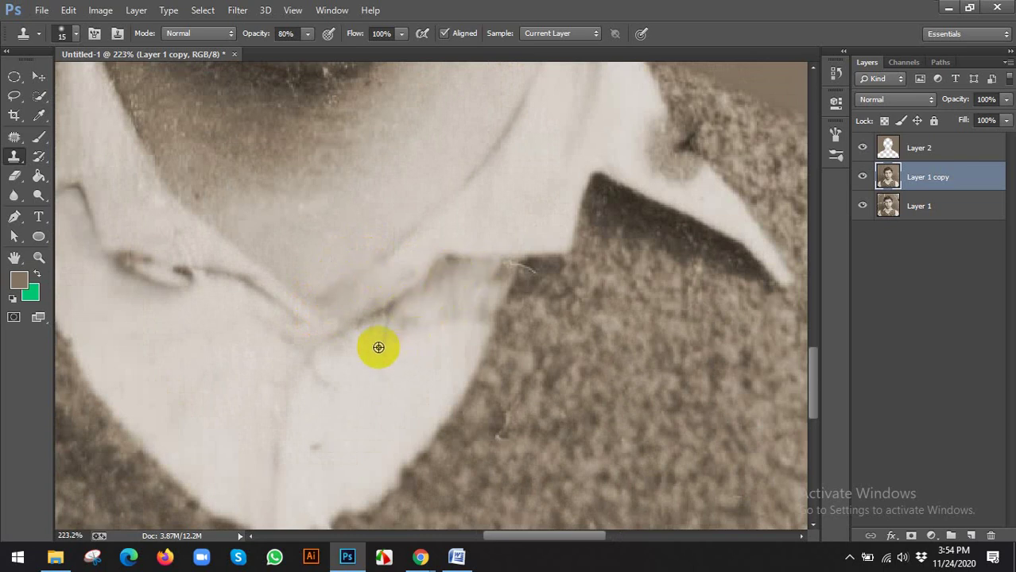
mouse_move(375, 338)
mouse_down()
mouse_move(408, 312)
mouse_move(389, 332)
mouse_move(424, 322)
mouse_up()
scroll(429, 326, down, 2)
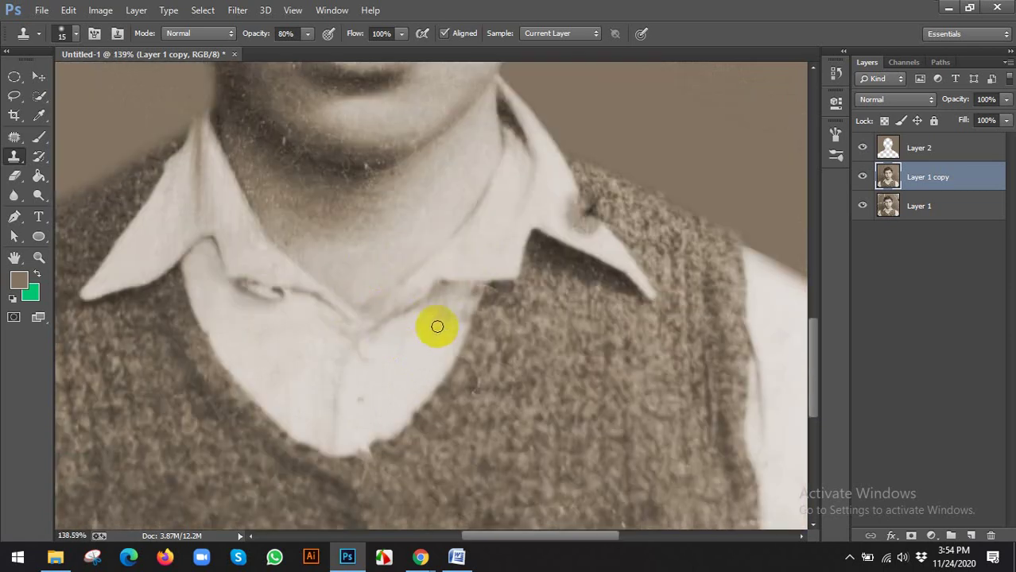
scroll(478, 326, down, 1)
scroll(578, 259, up, 2)
Step: With the Clone Stamp at 100% opacity and size 25, rebuild the collar's outer edge over the dark stain near the shoulder
drag(560, 251, 500, 275)
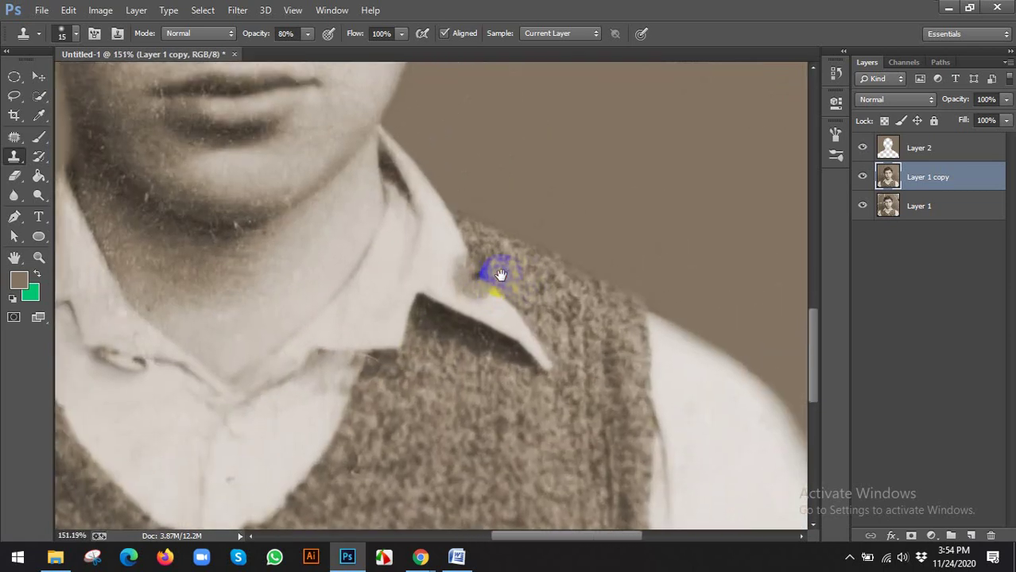
drag(309, 48, 340, 50)
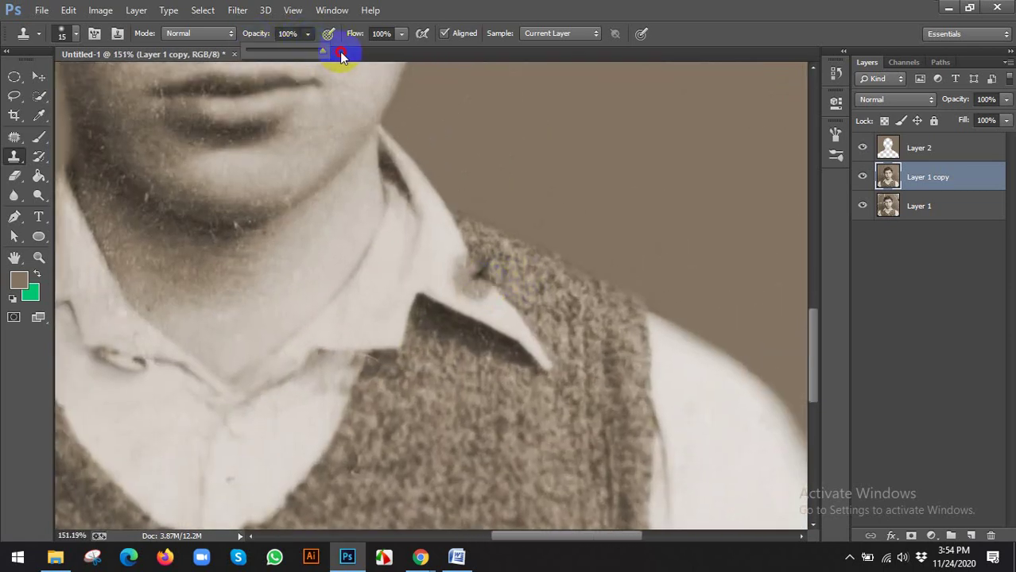
scroll(435, 255, up, 1)
key(bracketright)
key(bracketright)
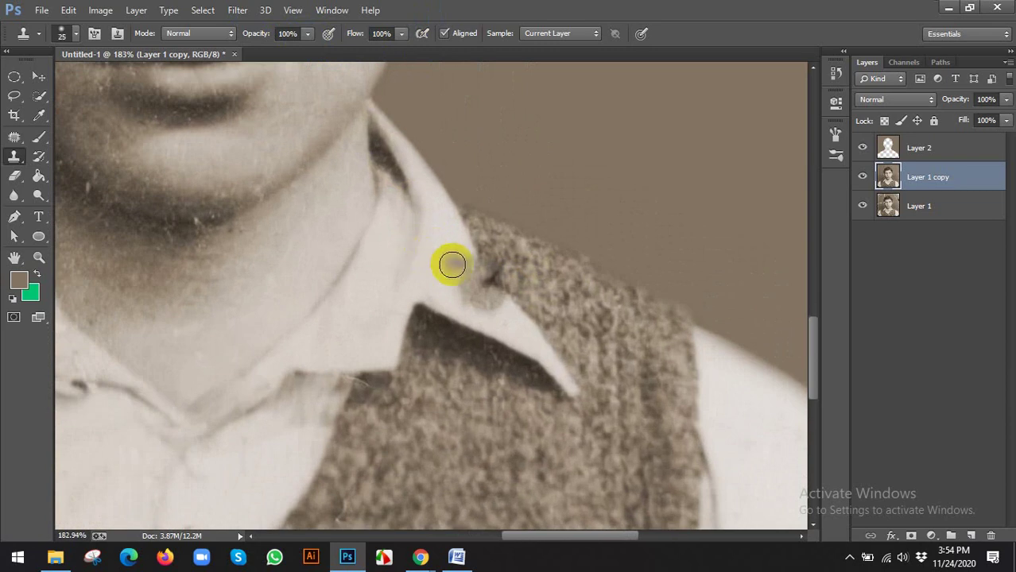
drag(455, 258, 480, 296)
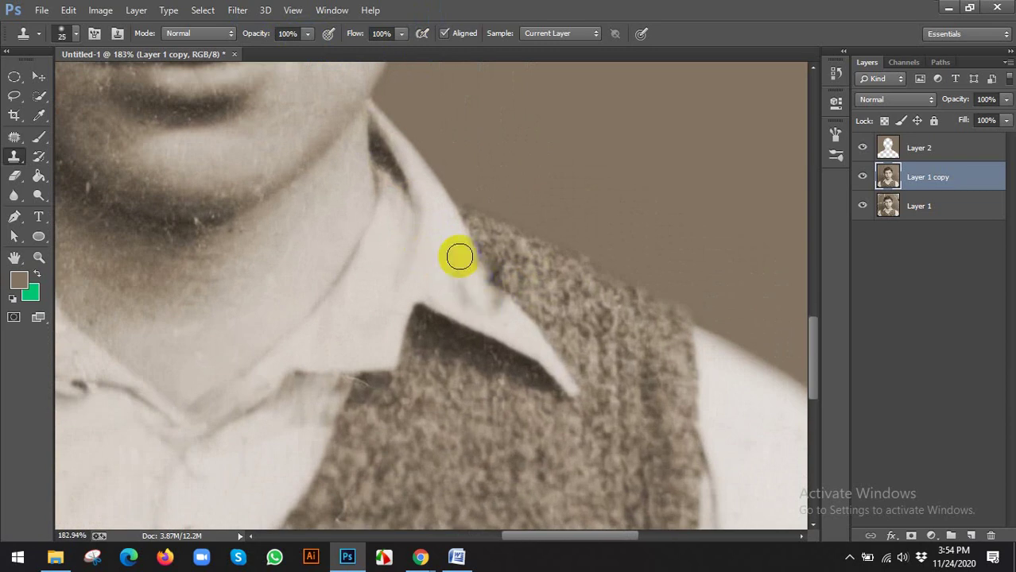
click(479, 305)
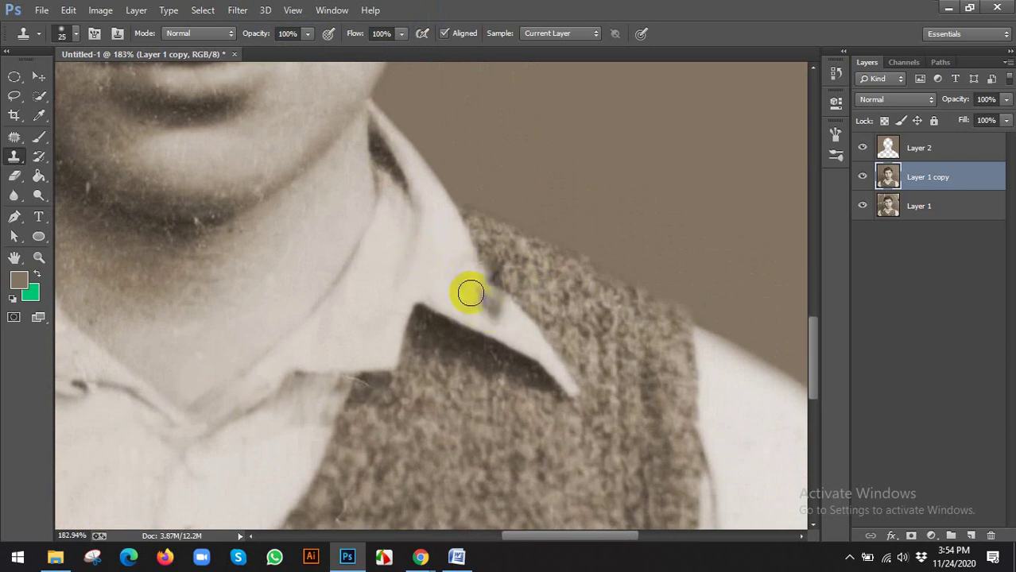
mouse_move(474, 298)
mouse_down()
mouse_move(489, 310)
mouse_move(462, 274)
mouse_up()
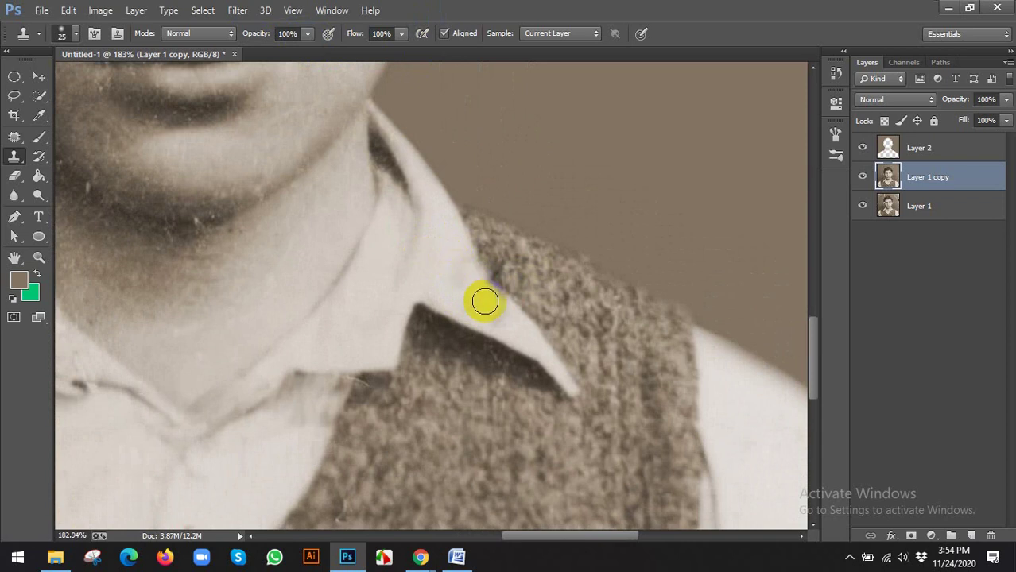
Step: With the clone brush at size 30, retouch the sleeve's damaged outer edge near the photo's lower-left corner
scroll(460, 279, down, 2)
scroll(477, 288, down, 4)
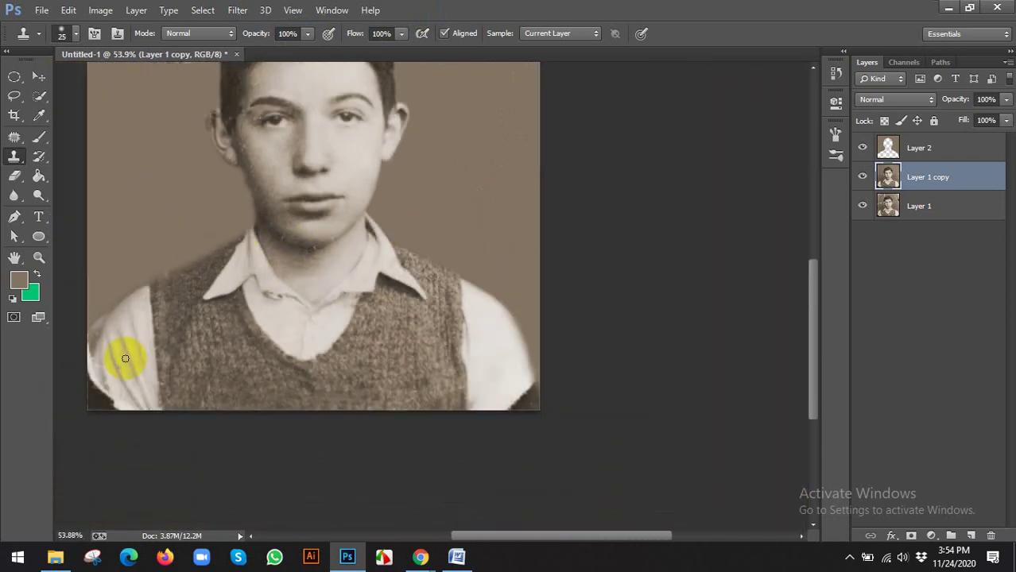
scroll(108, 351, up, 2)
scroll(97, 353, up, 2)
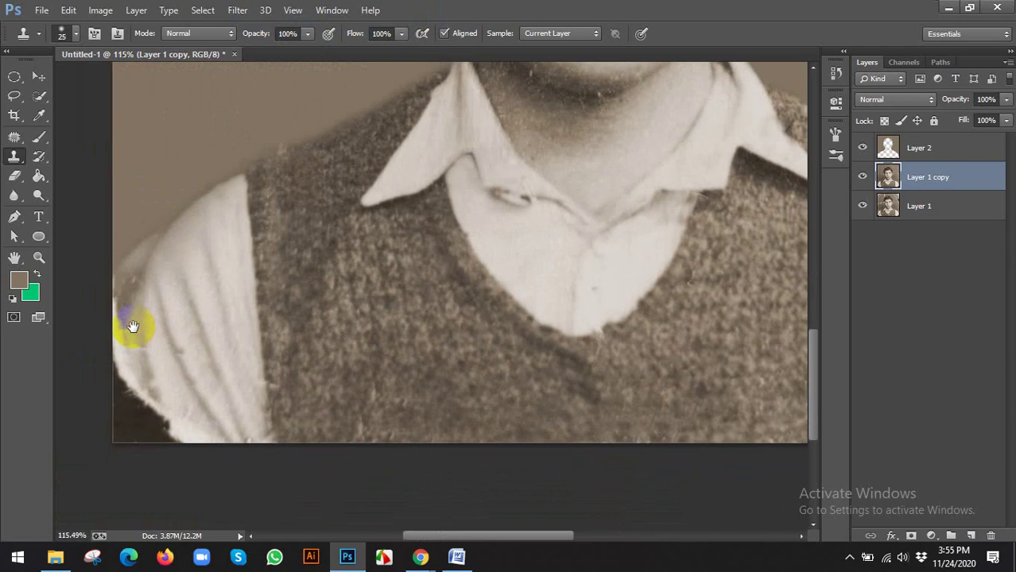
mouse_move(136, 313)
mouse_down()
mouse_move(155, 286)
mouse_move(137, 310)
mouse_move(143, 270)
mouse_move(136, 345)
mouse_move(167, 292)
mouse_up()
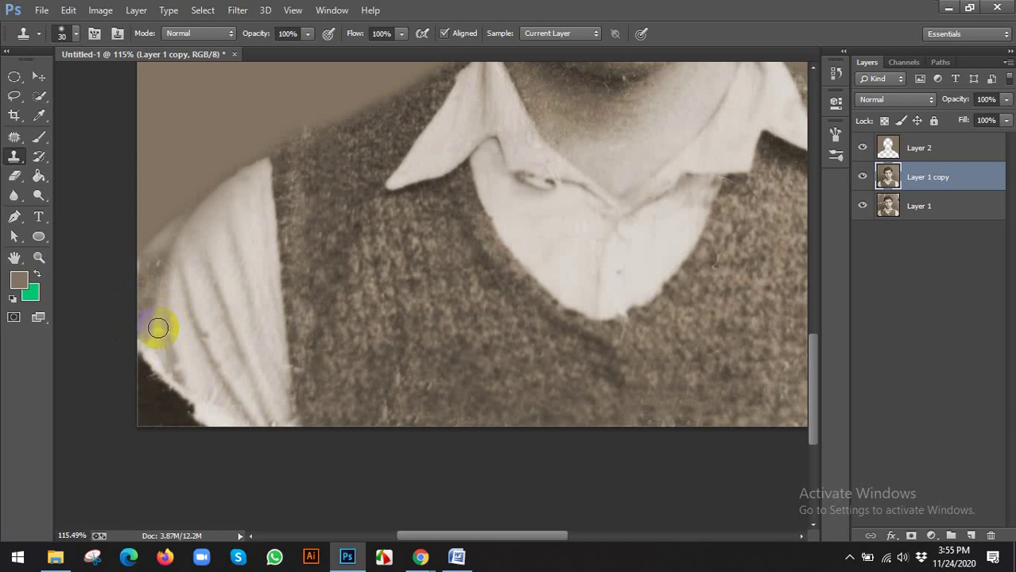
mouse_move(158, 328)
mouse_down()
mouse_move(159, 370)
mouse_move(154, 332)
mouse_move(143, 347)
mouse_move(159, 370)
mouse_move(154, 427)
mouse_move(136, 401)
mouse_move(154, 351)
mouse_move(136, 397)
mouse_move(145, 384)
mouse_move(192, 421)
mouse_move(152, 429)
mouse_up()
Step: Compare the restoration with the original by hiding and showing Layer 2 and Layer 1 copy over the whole portrait
scroll(277, 436, down, 3)
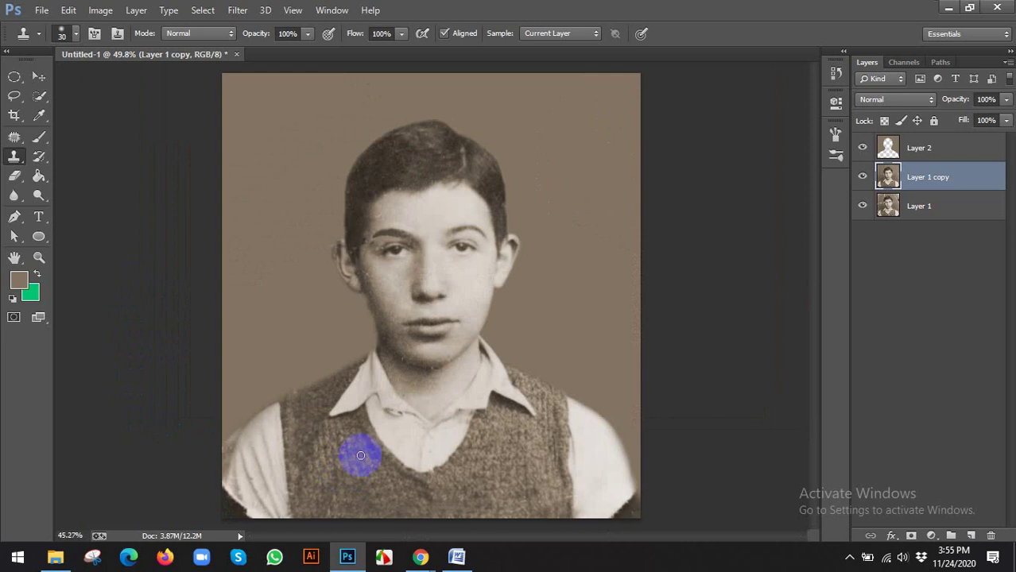
scroll(360, 455, down, 2)
key(v)
scroll(397, 413, up, 2)
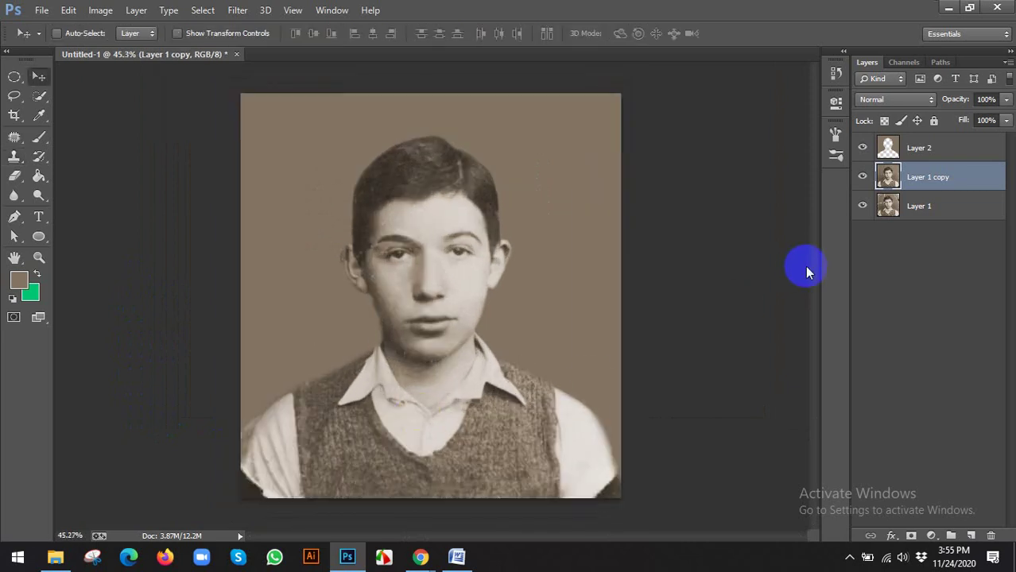
click(864, 150)
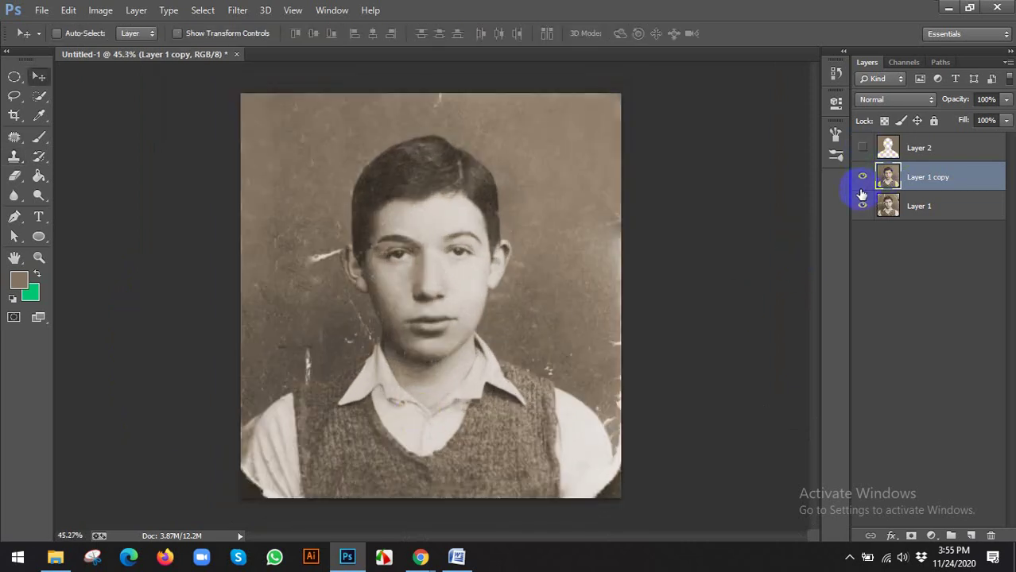
click(863, 177)
click(864, 177)
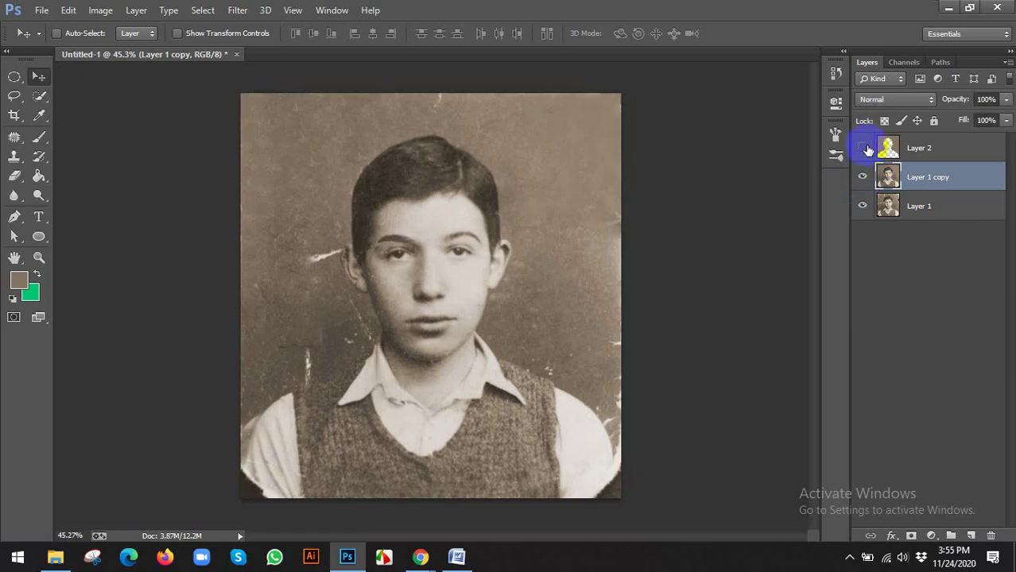
click(864, 146)
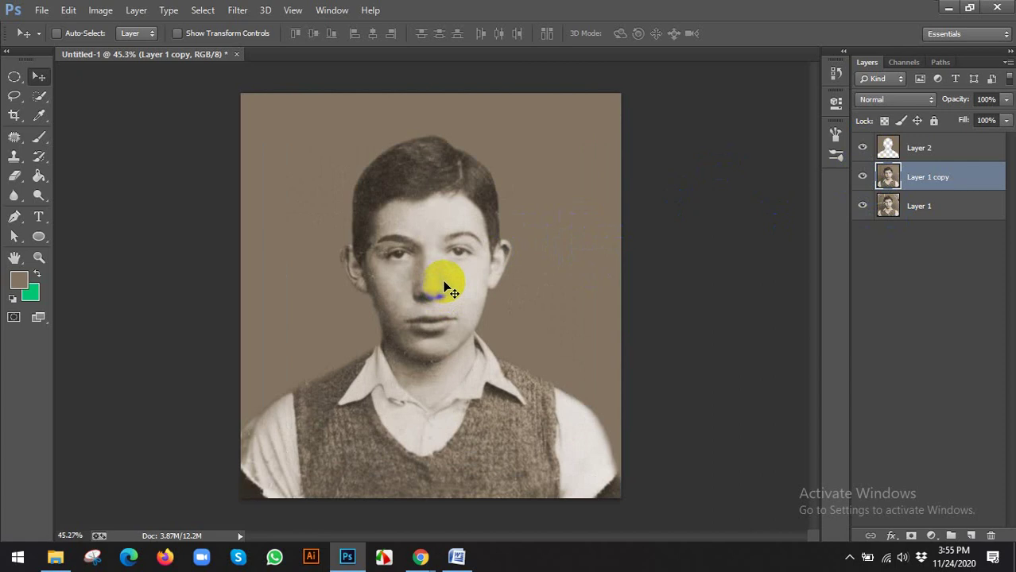
Step: Roughly select the boy's hair on Layer 1 copy with the Quick Selection tool at brush size 90
scroll(477, 401, up, 3)
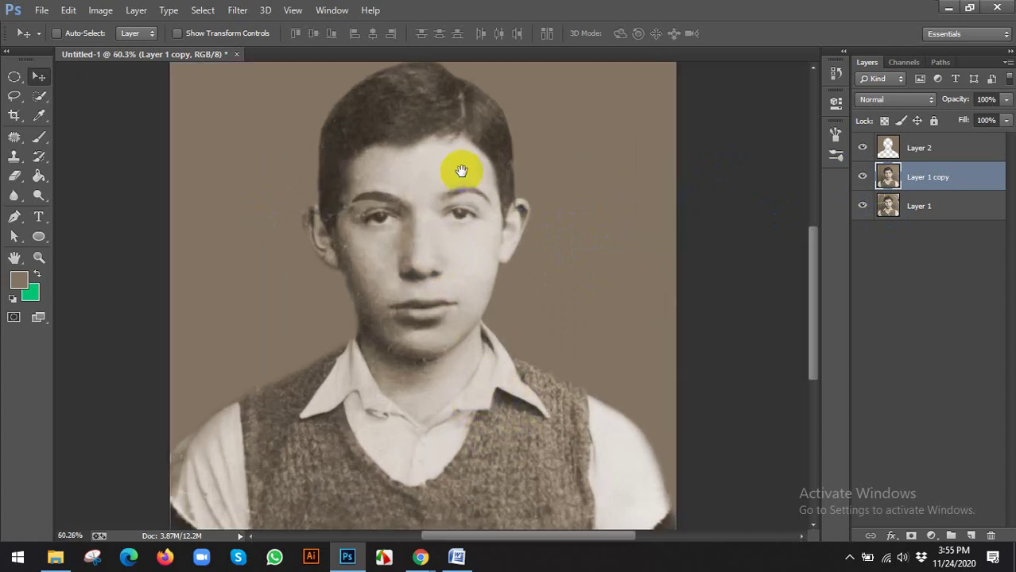
drag(461, 171, 426, 268)
click(420, 193)
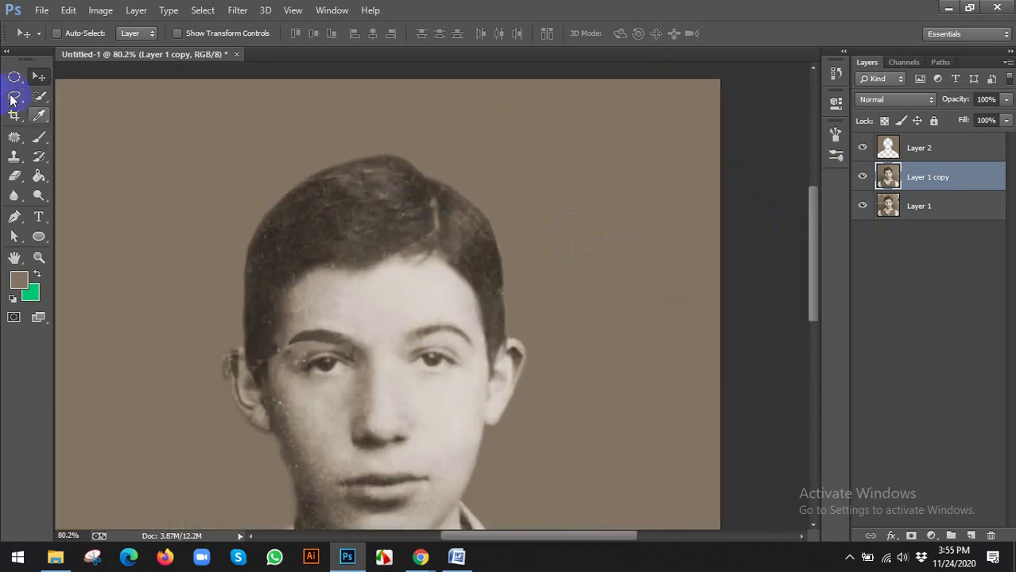
drag(39, 96, 121, 101)
key(bracketleft)
key(bracketleft)
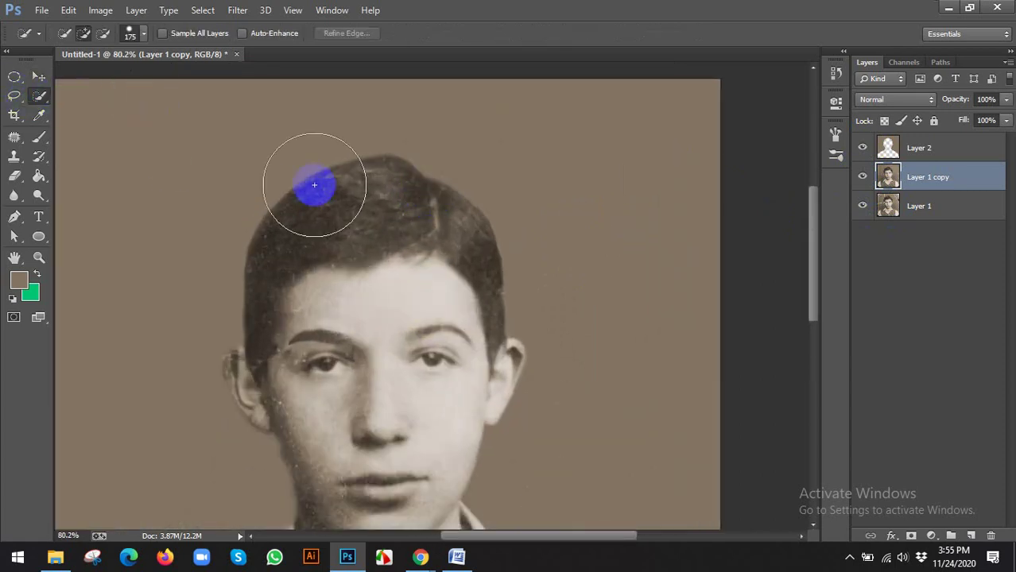
scroll(363, 215, up, 1)
key(bracketleft)
key(bracketleft)
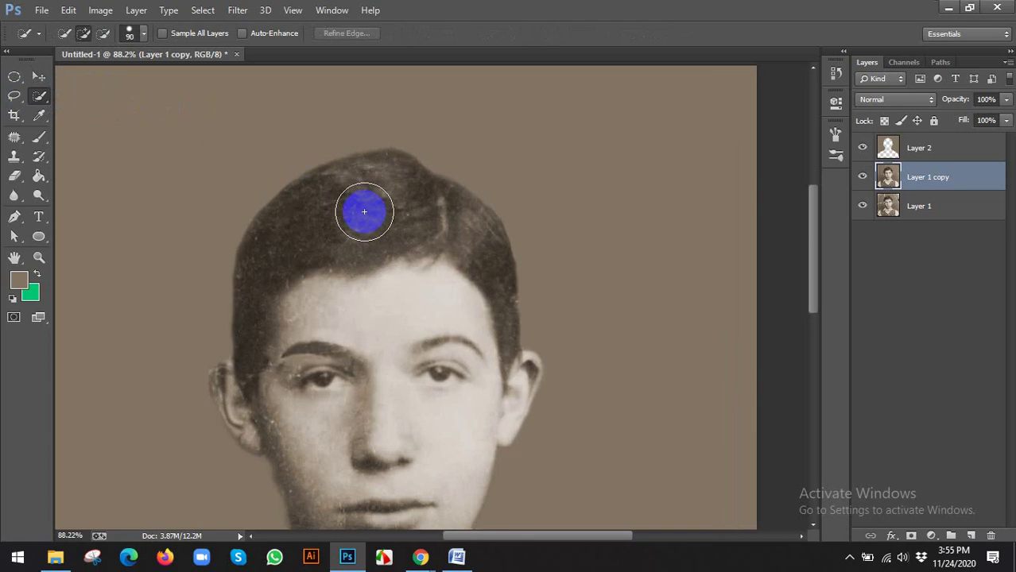
mouse_move(330, 218)
mouse_down()
mouse_move(370, 207)
mouse_move(473, 228)
mouse_move(494, 293)
mouse_move(448, 273)
mouse_move(265, 298)
mouse_move(234, 341)
mouse_move(236, 368)
mouse_up()
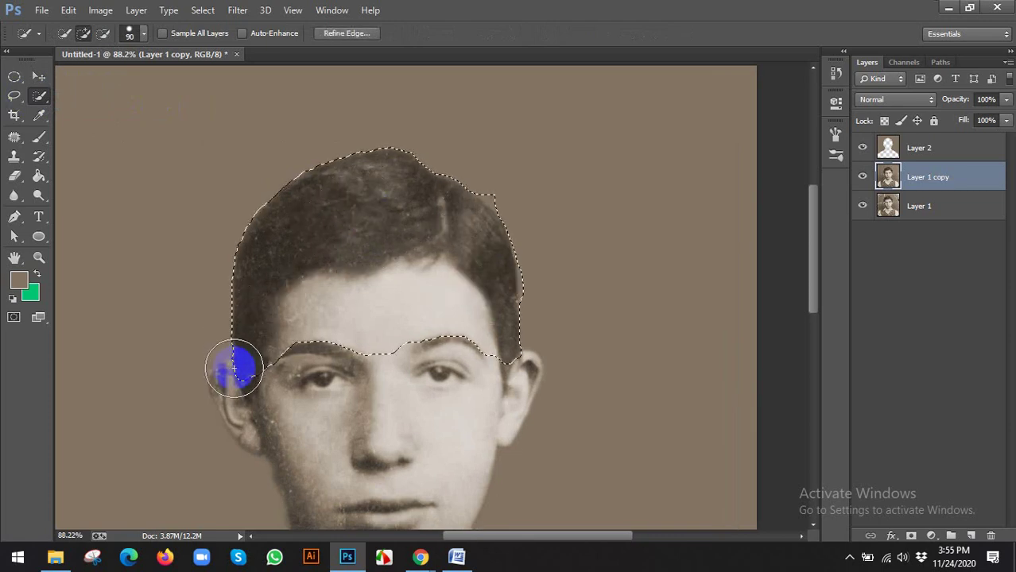
Step: Subtract the forehead and stray background from the hair selection using a Quick Selection brush of size 60
key(bracketleft)
key(bracketleft)
scroll(391, 279, up, 3)
key(bracketleft)
mouse_move(389, 280)
mouse_down()
mouse_move(288, 378)
mouse_move(298, 363)
mouse_move(366, 343)
mouse_move(437, 352)
mouse_move(450, 294)
mouse_move(476, 299)
mouse_move(507, 344)
mouse_move(515, 380)
mouse_move(530, 340)
mouse_move(585, 291)
mouse_up()
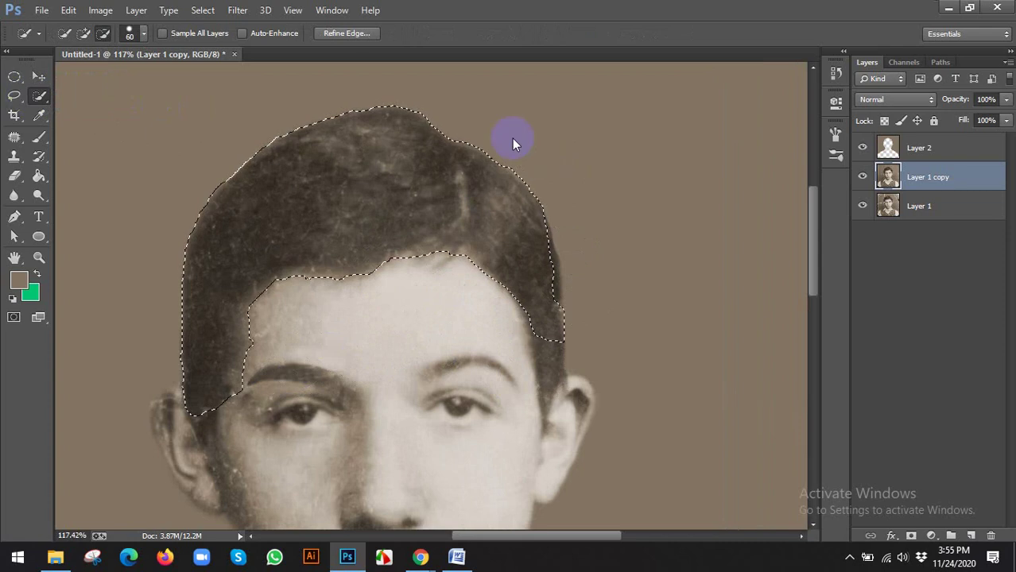
mouse_move(176, 281)
mouse_down()
mouse_move(215, 410)
mouse_move(218, 401)
mouse_up()
Step: Extend the hair selection down to both temples and sideburns with a Quick Selection brush of size 30 or smaller
scroll(294, 306, up, 1)
mouse_move(272, 341)
mouse_down()
mouse_move(266, 402)
mouse_move(269, 357)
mouse_up()
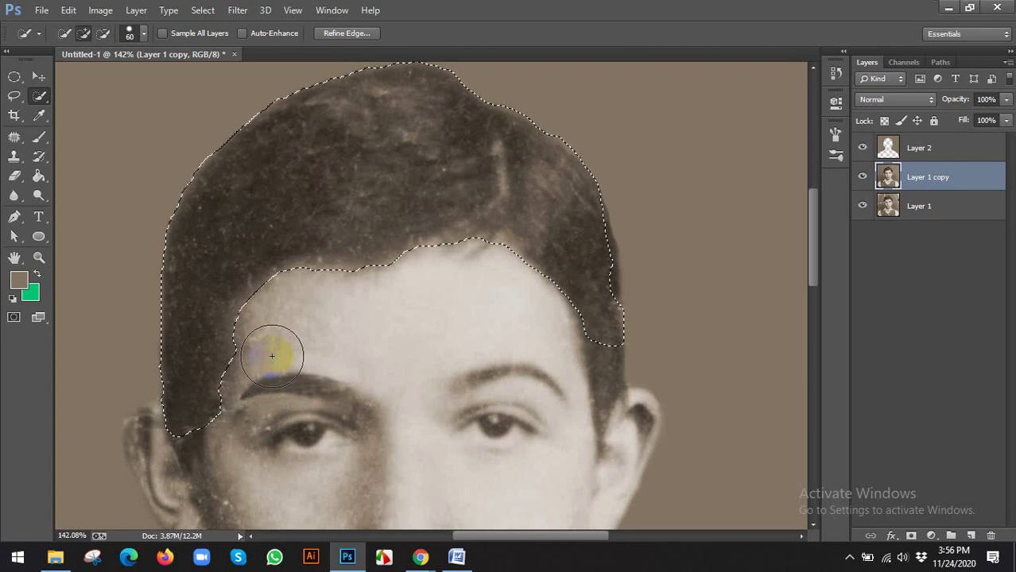
scroll(274, 352, up, 1)
key(bracketleft)
key(bracketleft)
key(bracketleft)
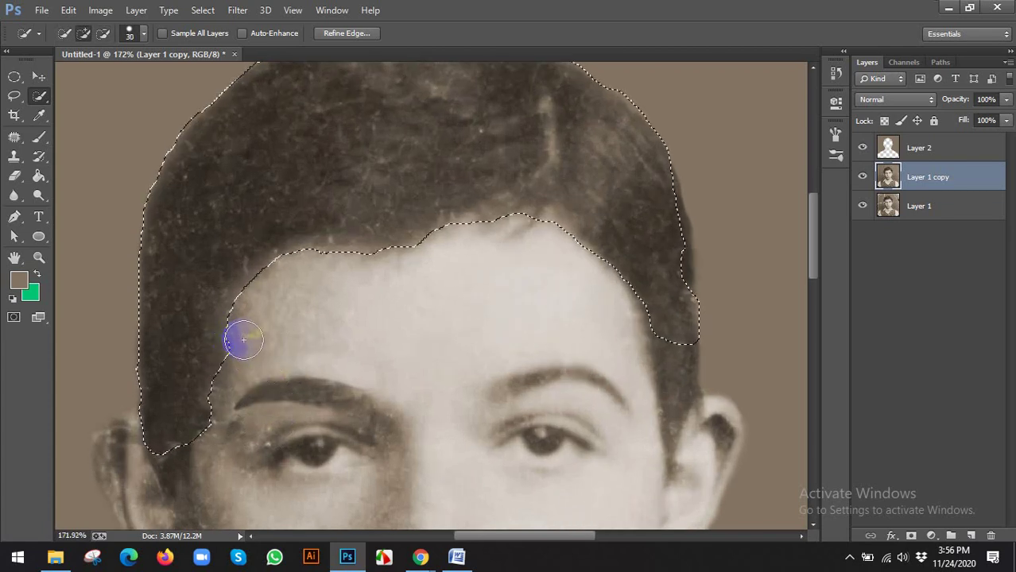
mouse_move(236, 362)
mouse_down()
mouse_move(219, 401)
mouse_move(193, 377)
mouse_move(175, 429)
mouse_move(210, 397)
mouse_move(221, 400)
mouse_move(207, 443)
mouse_up()
key(bracketleft)
mouse_move(606, 346)
mouse_down()
mouse_move(673, 327)
mouse_move(681, 367)
mouse_move(672, 434)
mouse_move(690, 404)
mouse_move(710, 408)
mouse_move(702, 404)
mouse_up()
Step: Add the missing outer edge of the hair on the photo's right side using a Quick Selection brush of size 15
key(bracketleft)
key(bracketleft)
drag(665, 185, 679, 229)
drag(685, 273, 689, 300)
scroll(456, 263, up, 3)
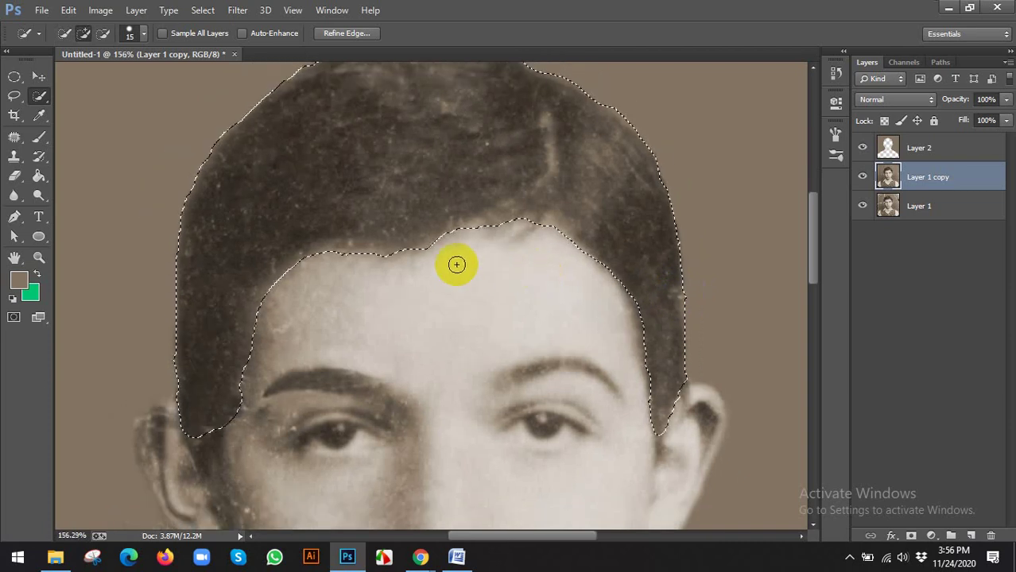
Step: Refine the hair selection along the whole hairline, adding hair above the forehead and subtracting skin at the left temple
mouse_move(270, 263)
mouse_down()
mouse_move(388, 263)
mouse_move(484, 218)
mouse_move(582, 218)
mouse_move(623, 239)
mouse_move(666, 285)
mouse_up()
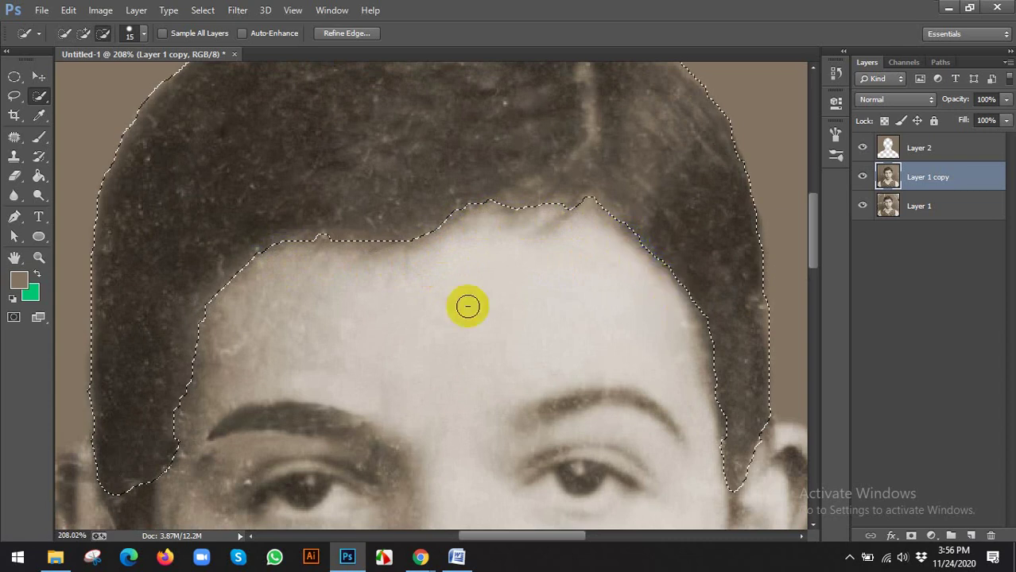
drag(342, 245, 264, 265)
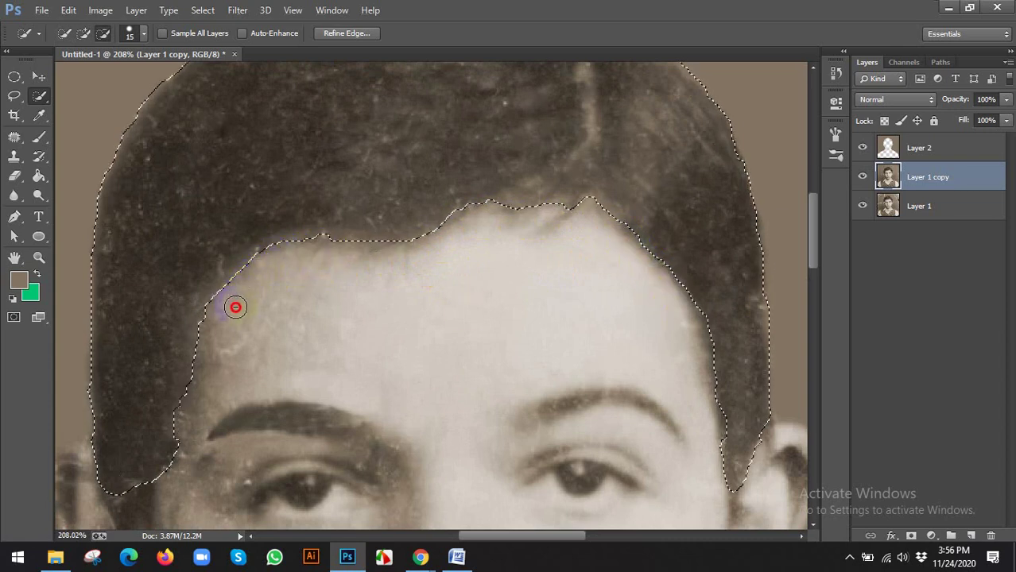
mouse_move(235, 307)
mouse_down()
mouse_move(200, 374)
mouse_move(186, 431)
mouse_move(193, 447)
mouse_up()
scroll(193, 447, down, 2)
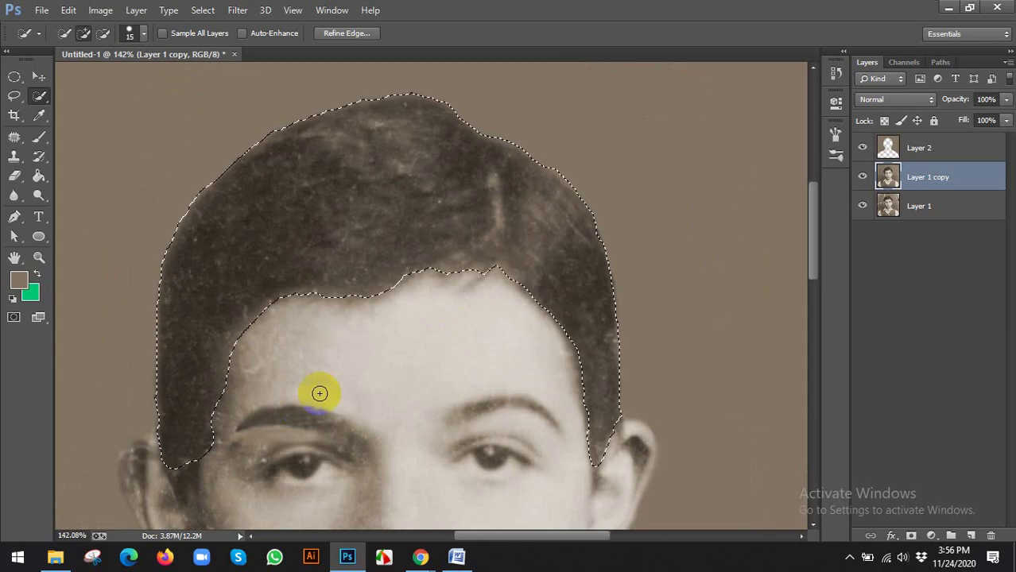
scroll(250, 466, up, 2)
scroll(270, 436, down, 4)
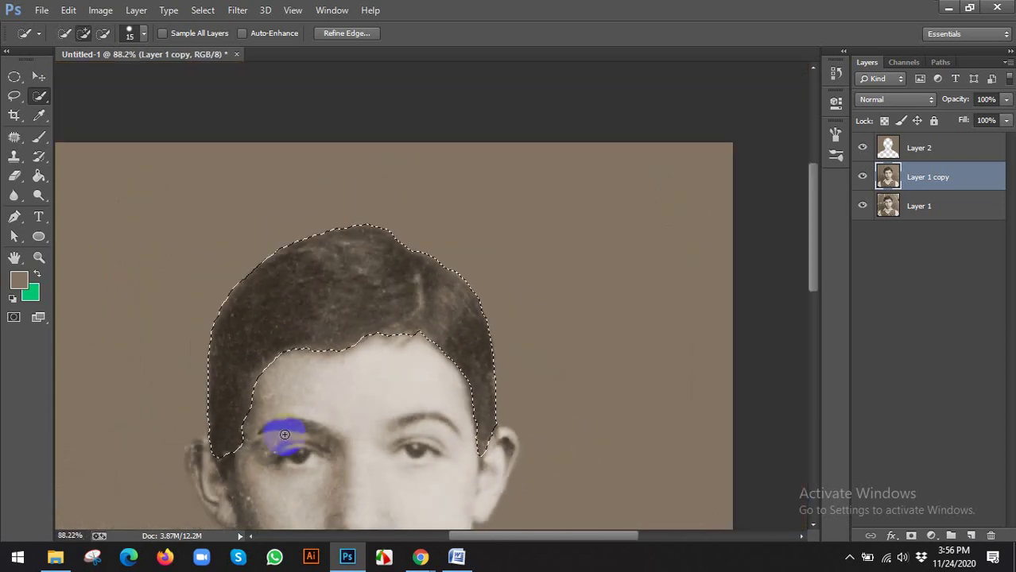
Step: Subtract the remaining skin from the hair selection beside the left eyebrow and along the upper forehead
scroll(285, 434, up, 1)
scroll(265, 317, up, 2)
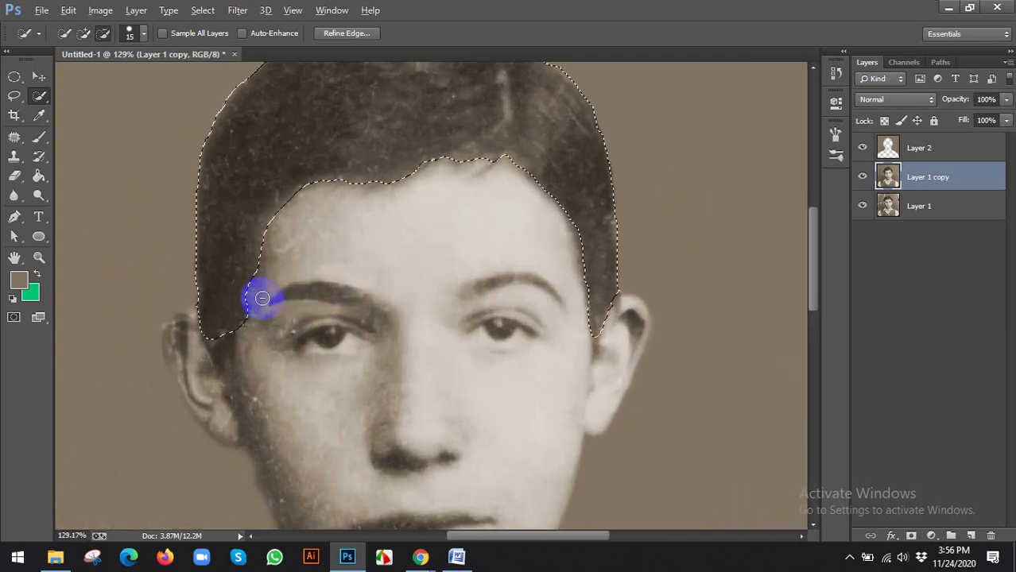
mouse_move(262, 298)
mouse_down()
mouse_move(247, 330)
mouse_move(272, 229)
mouse_move(262, 270)
mouse_move(265, 240)
mouse_up()
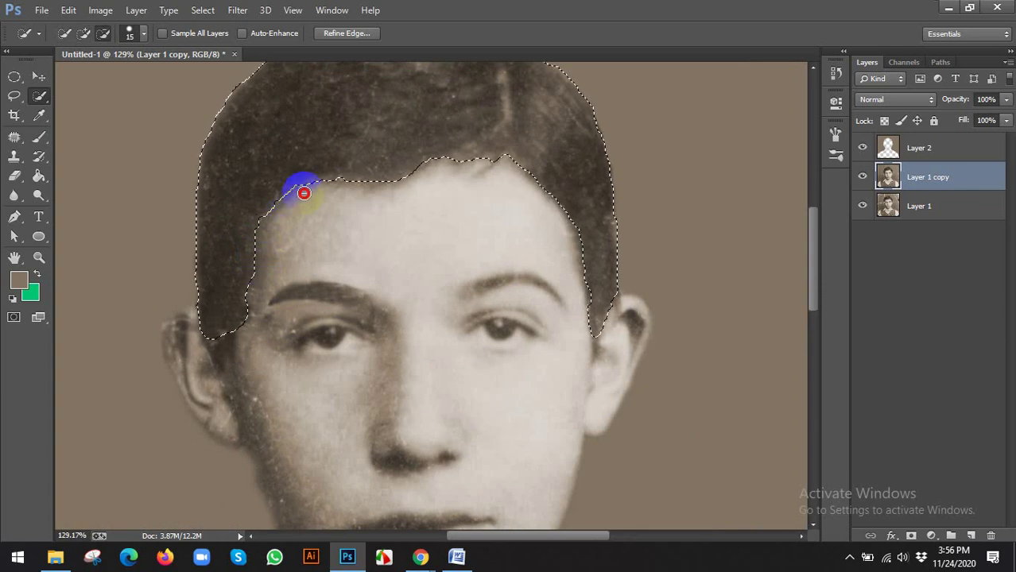
mouse_move(304, 193)
mouse_down()
mouse_move(362, 168)
mouse_move(475, 172)
mouse_up()
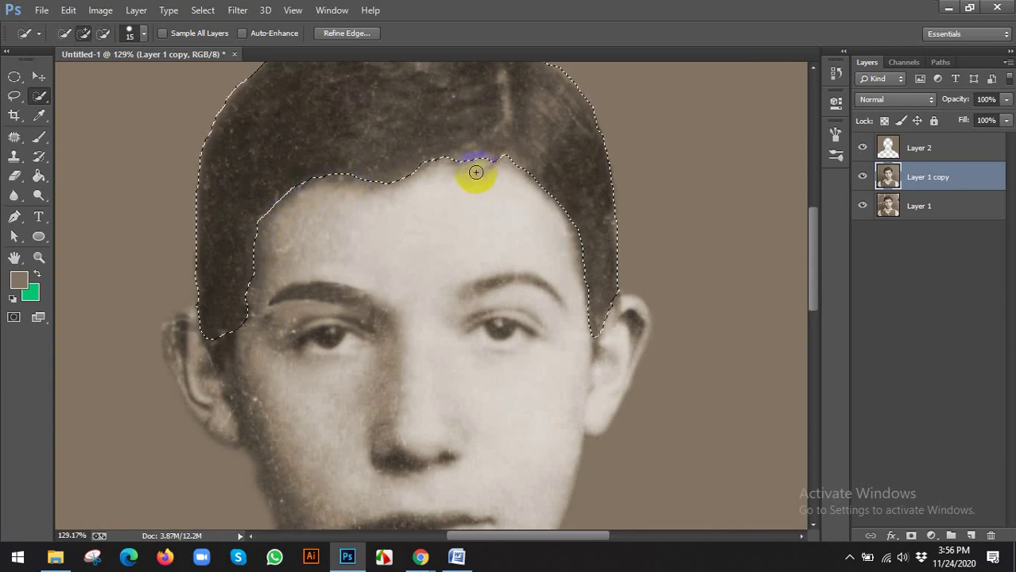
scroll(475, 173, down, 1)
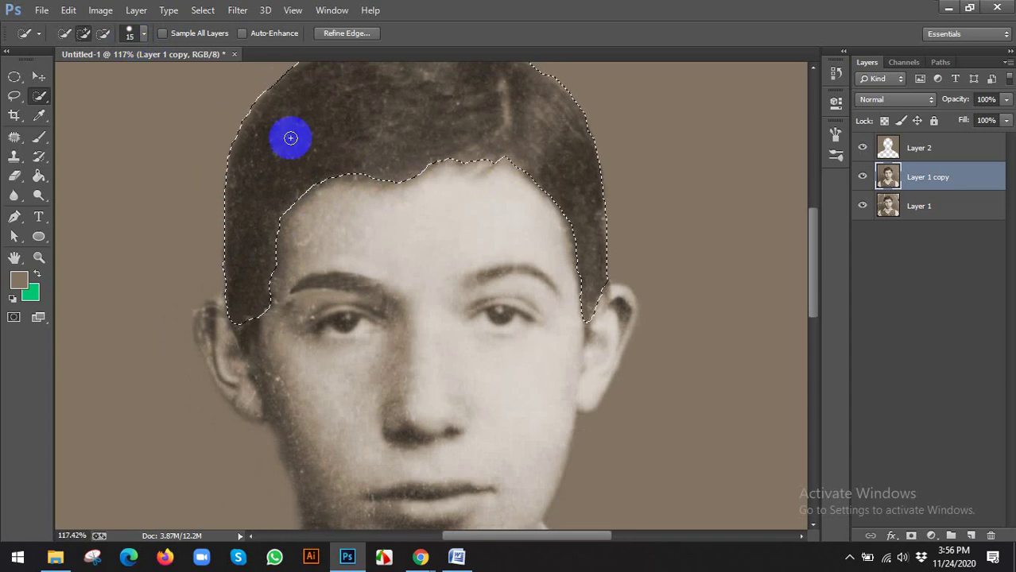
Step: Feather the hair selection by 5 pixels
scroll(408, 159, down, 2)
right_click(408, 159)
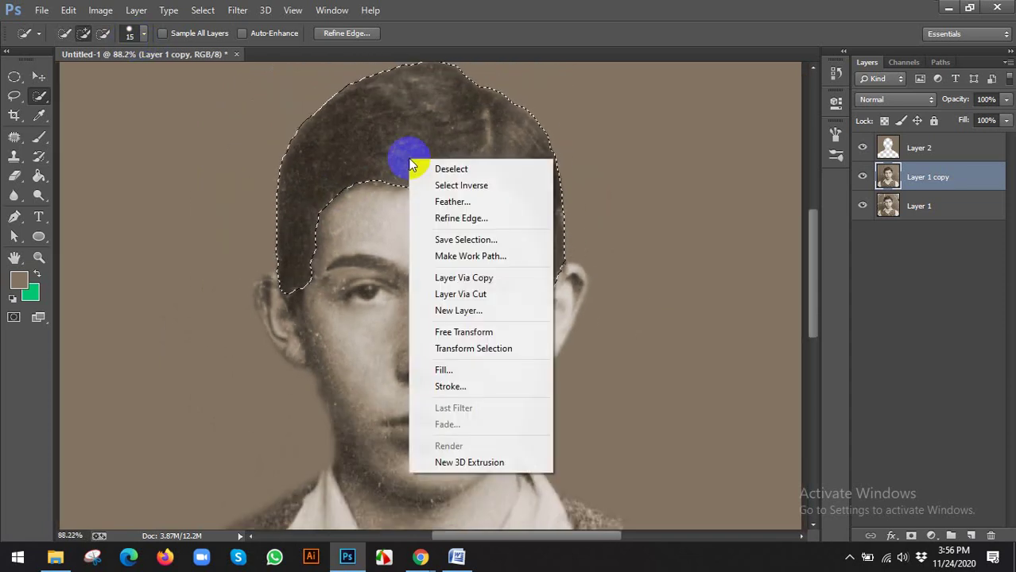
click(463, 204)
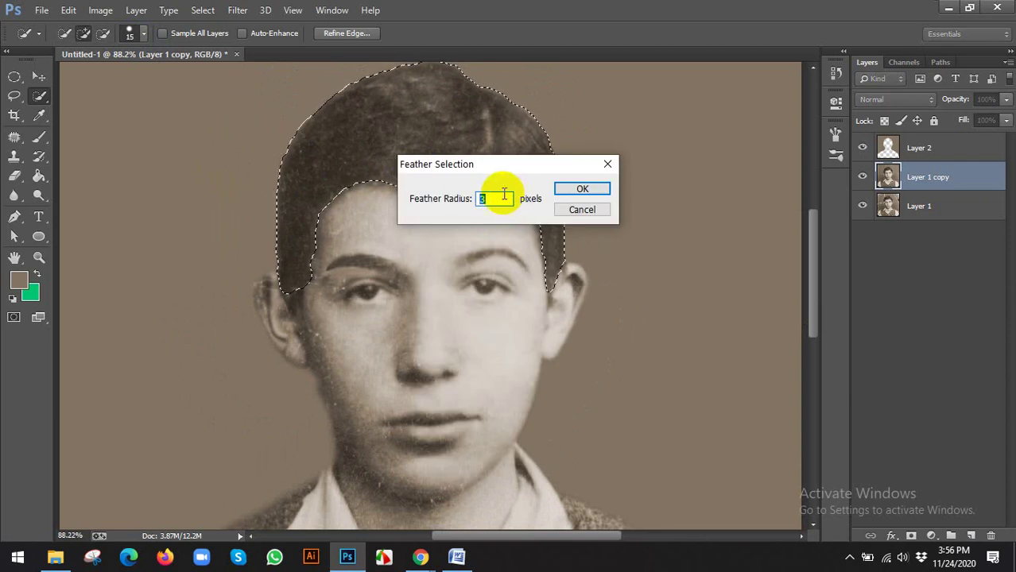
text(5)
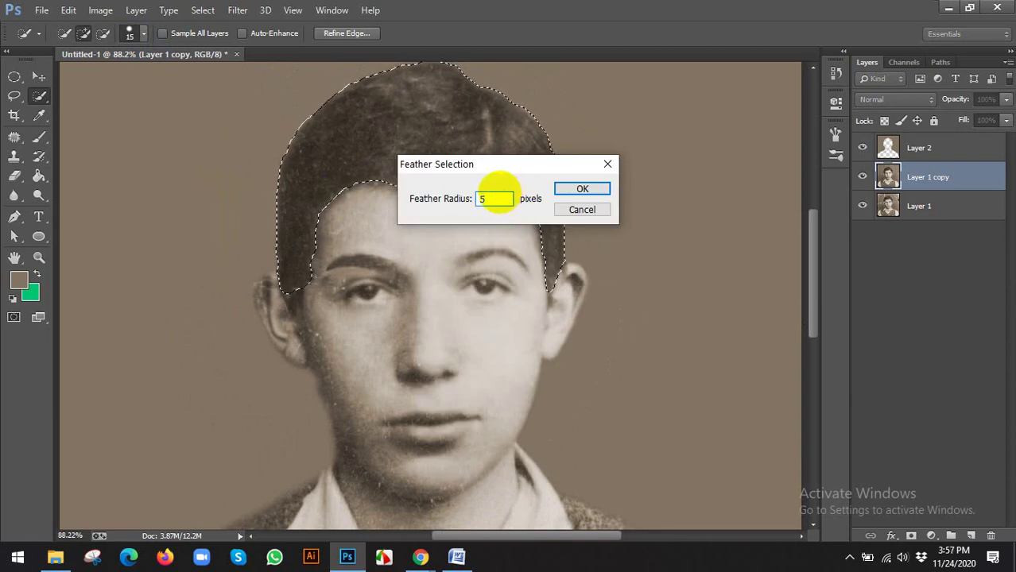
click(580, 191)
scroll(556, 181, down, 3)
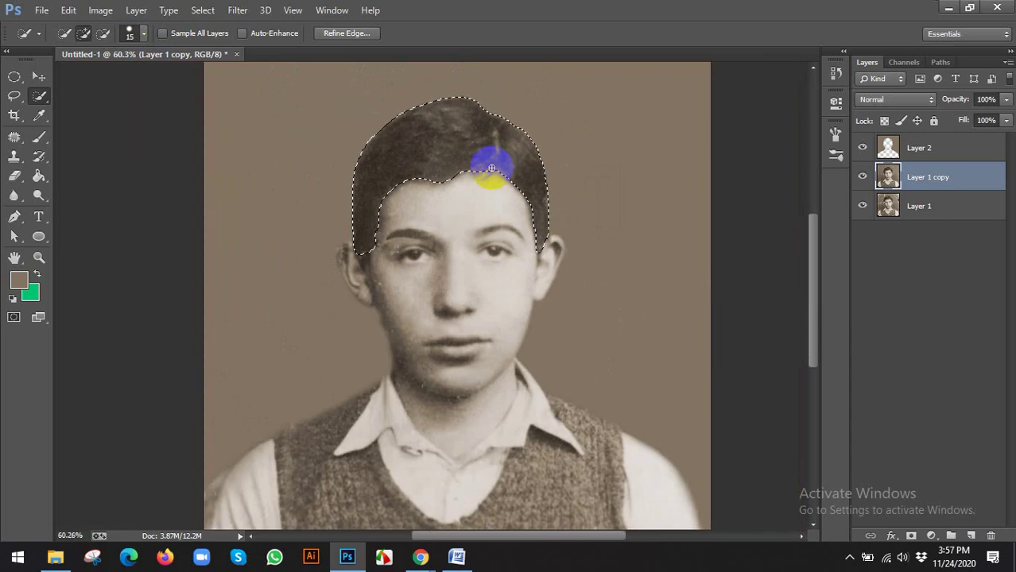
Step: Start the Variations adjustment on the selected hair and pick Darker once for the midtones
click(102, 10)
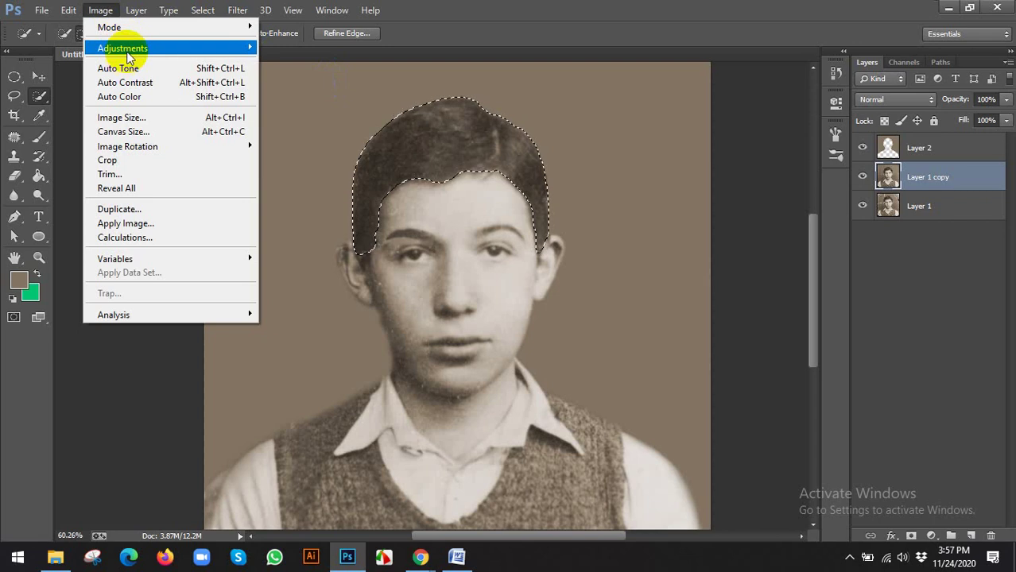
mouse_move(126, 49)
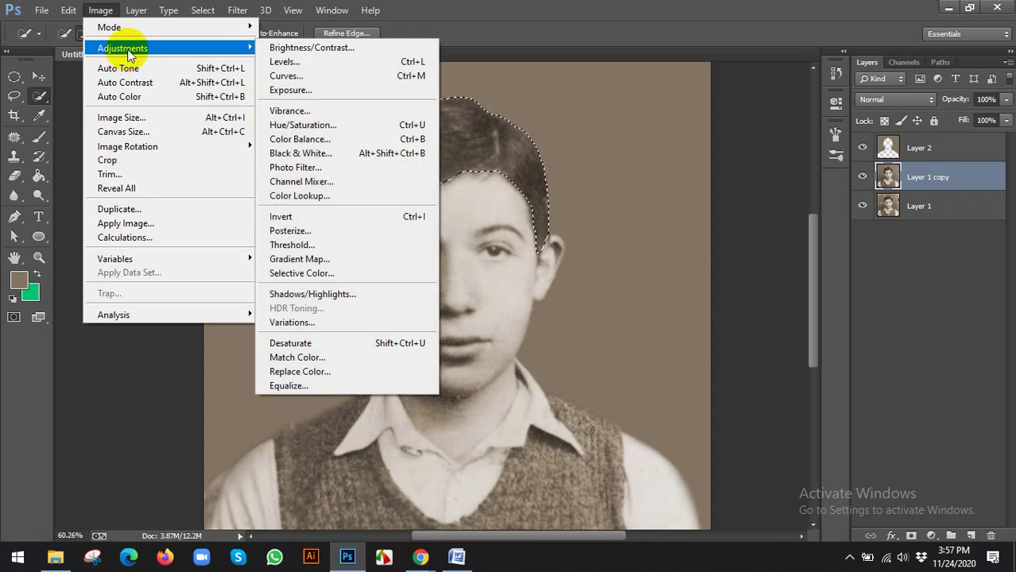
click(302, 324)
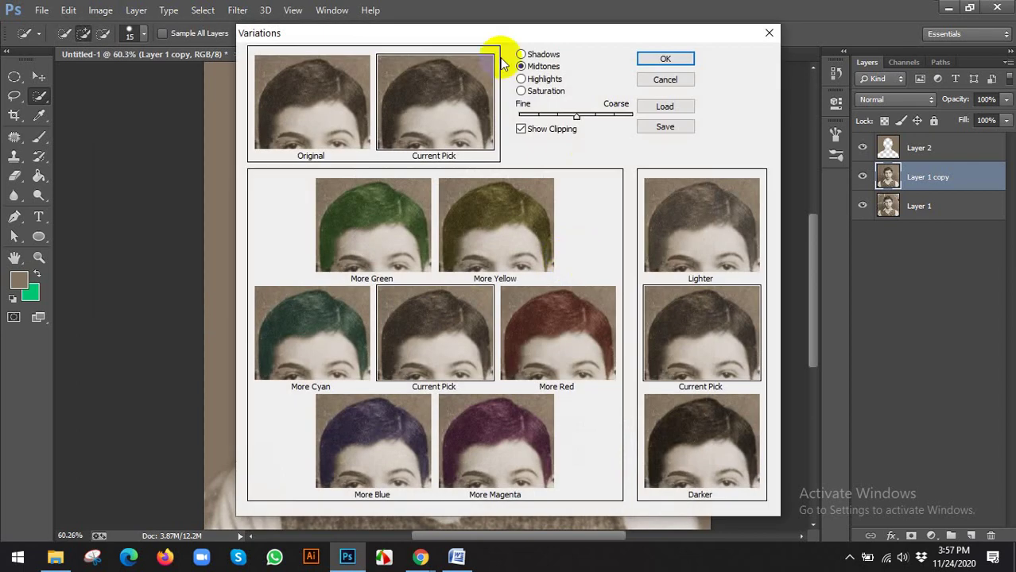
drag(477, 37, 556, 21)
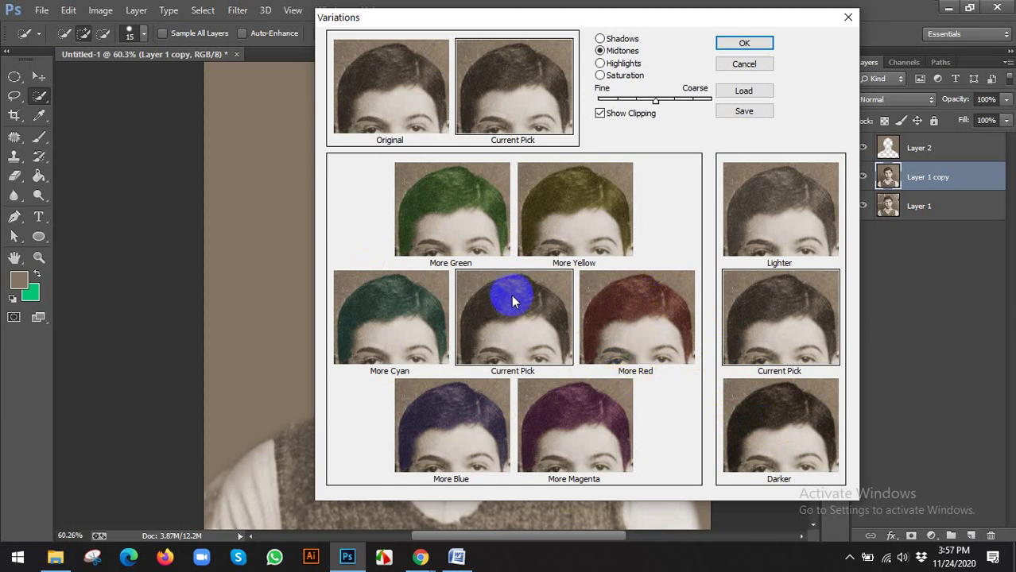
click(782, 409)
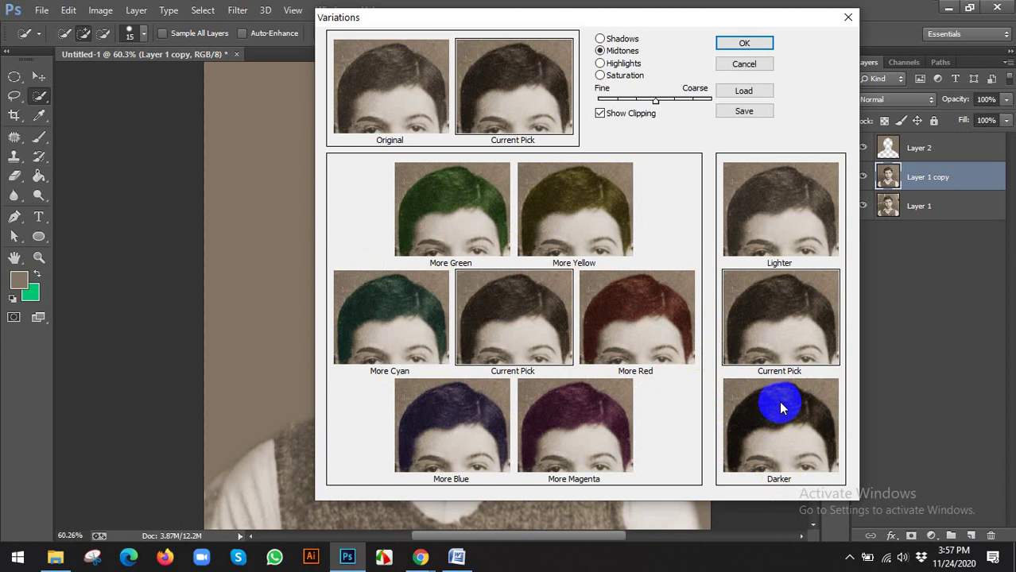
Step: Compare the shadows, midtones, highlights and saturation previews in Variations and apply the darkened hair
click(602, 38)
click(606, 51)
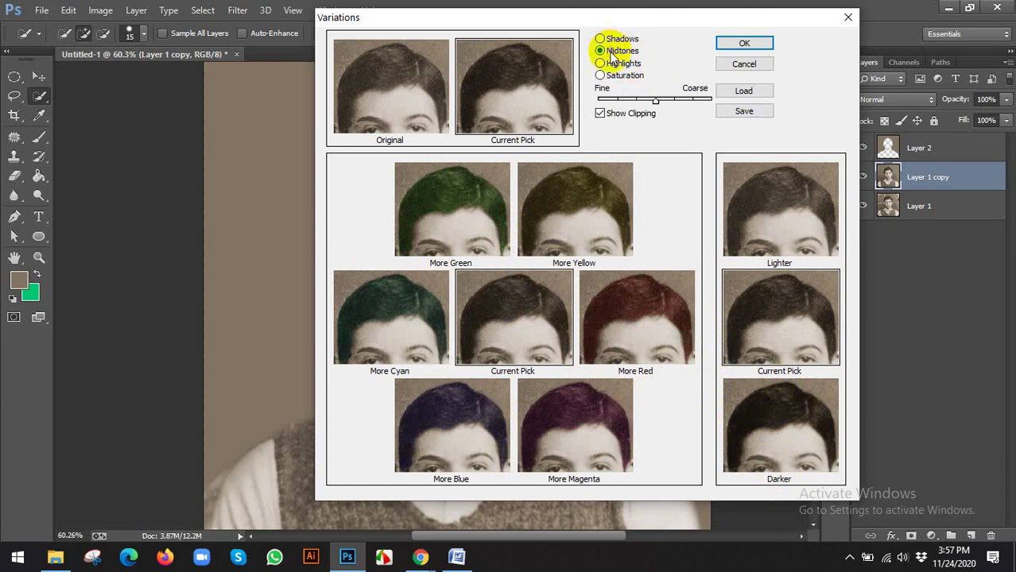
click(605, 64)
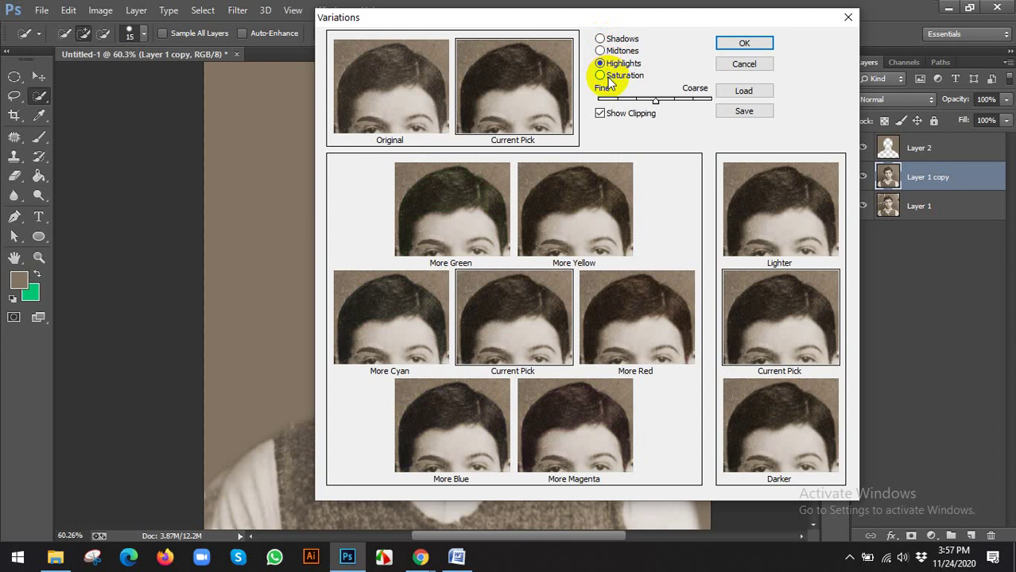
click(608, 77)
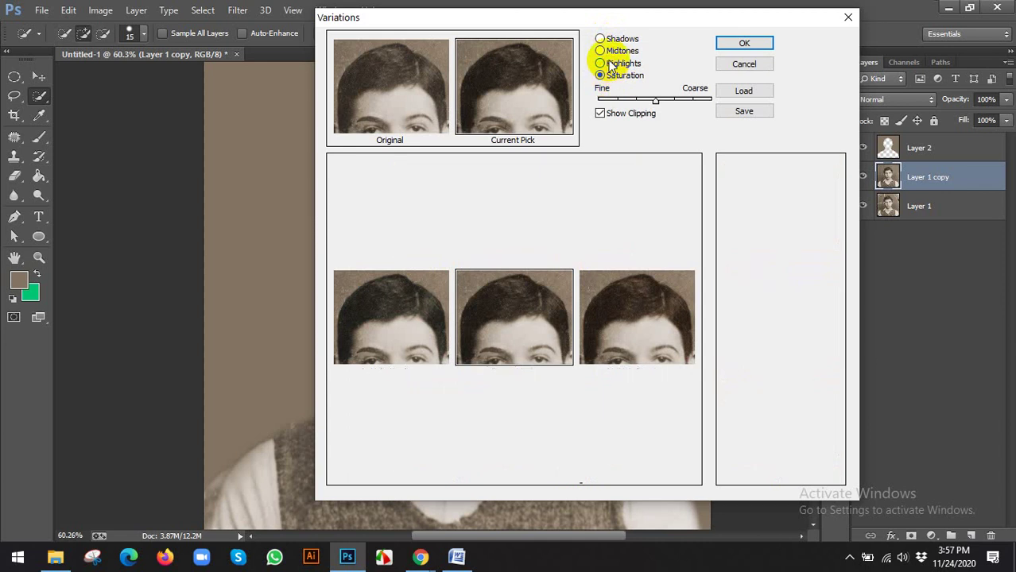
click(610, 65)
click(609, 52)
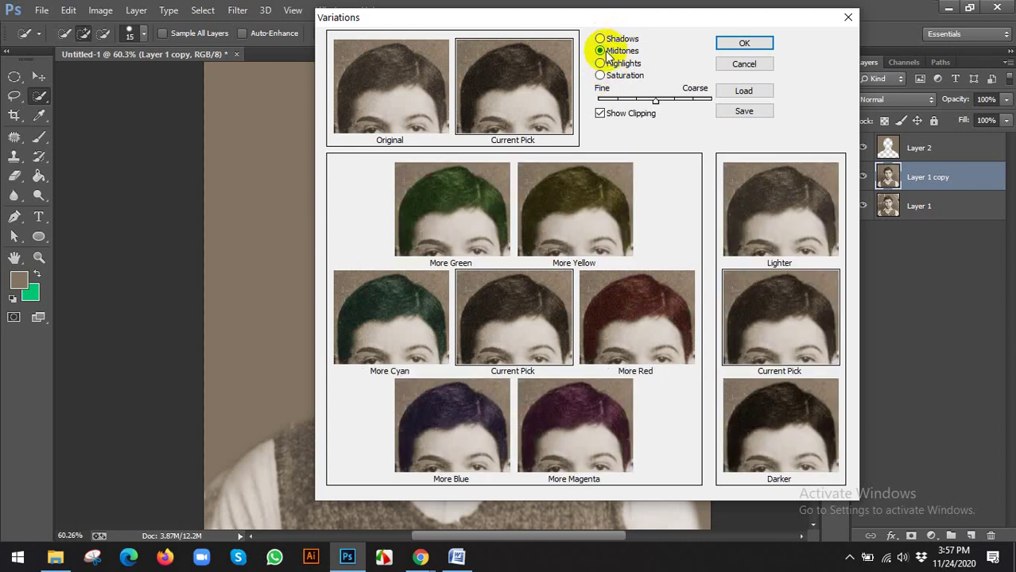
click(609, 65)
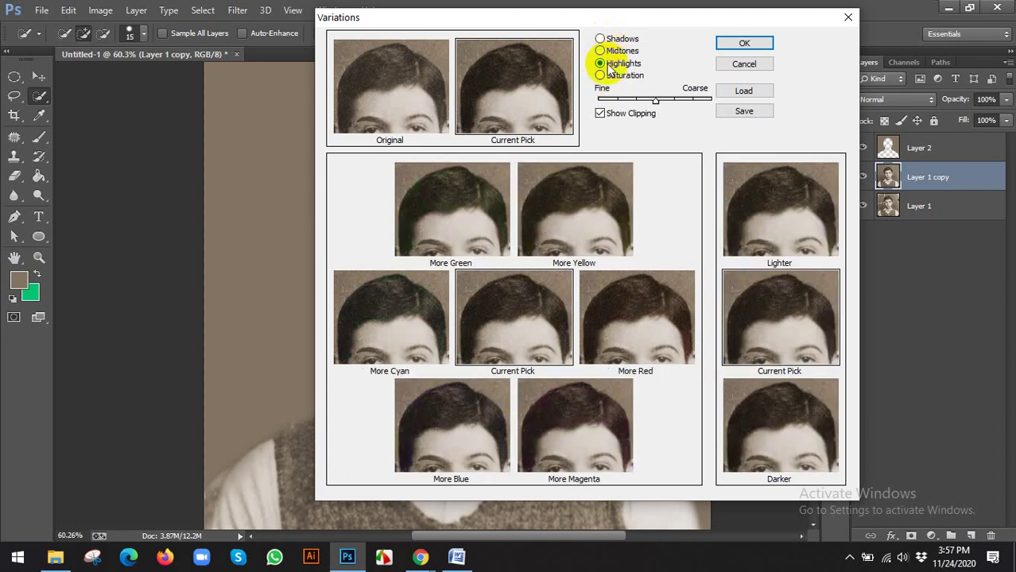
click(610, 51)
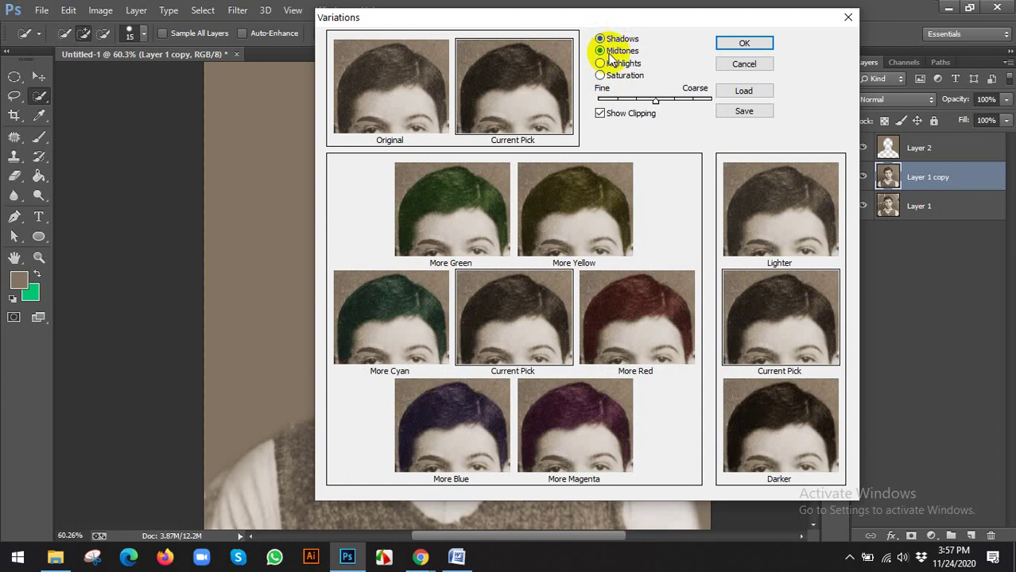
click(613, 66)
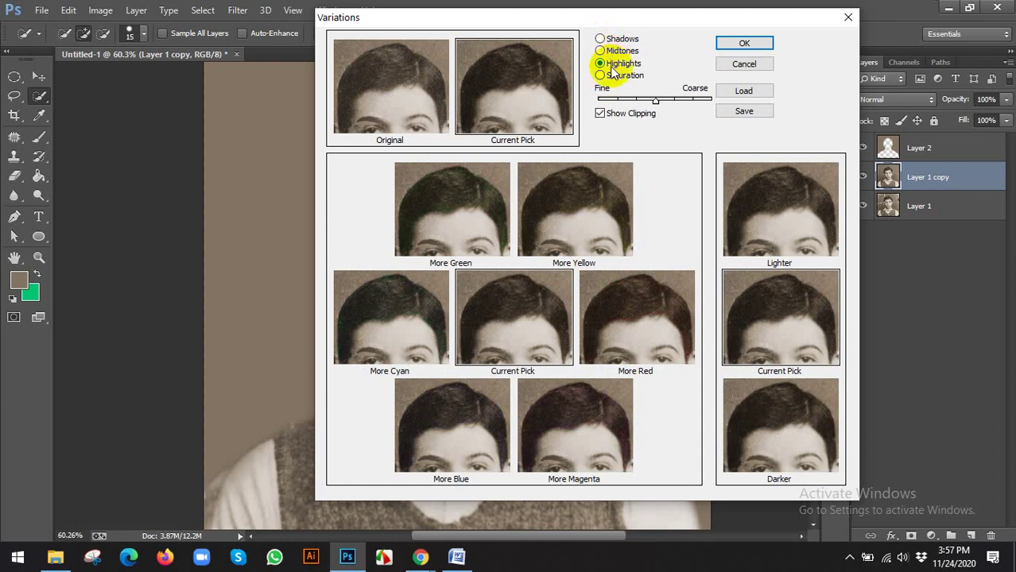
click(739, 44)
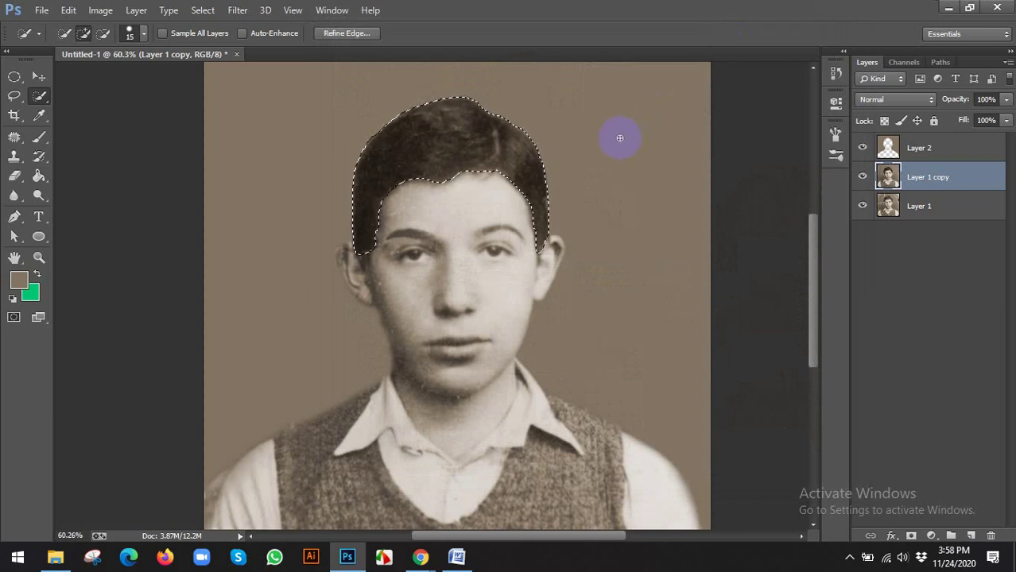
Step: Deselect the hair and switch to the Move tool
key(ctrl+0)
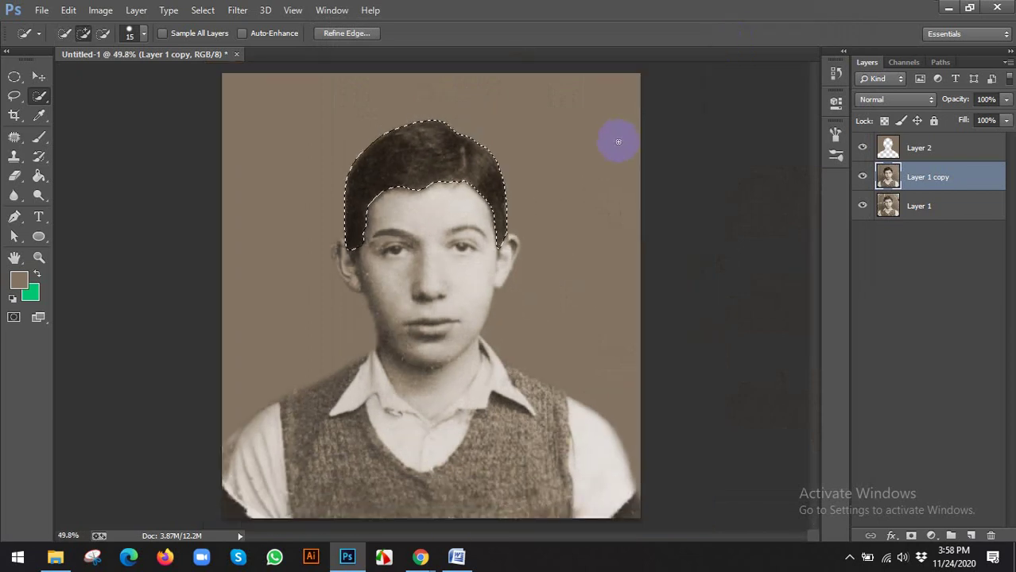
scroll(618, 141, up, 2)
click(457, 209)
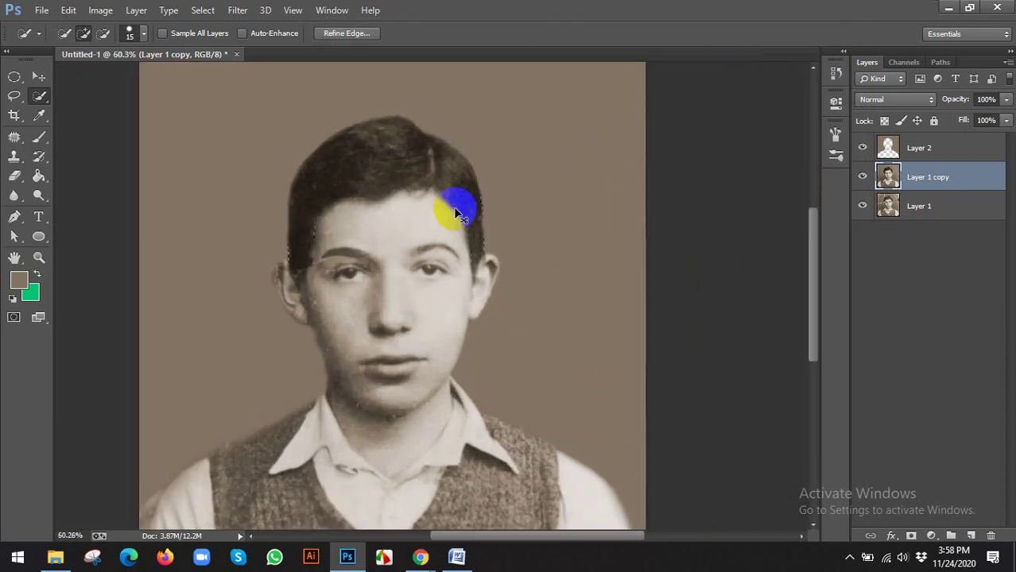
scroll(457, 210, down, 3)
scroll(465, 213, up, 2)
key(v)
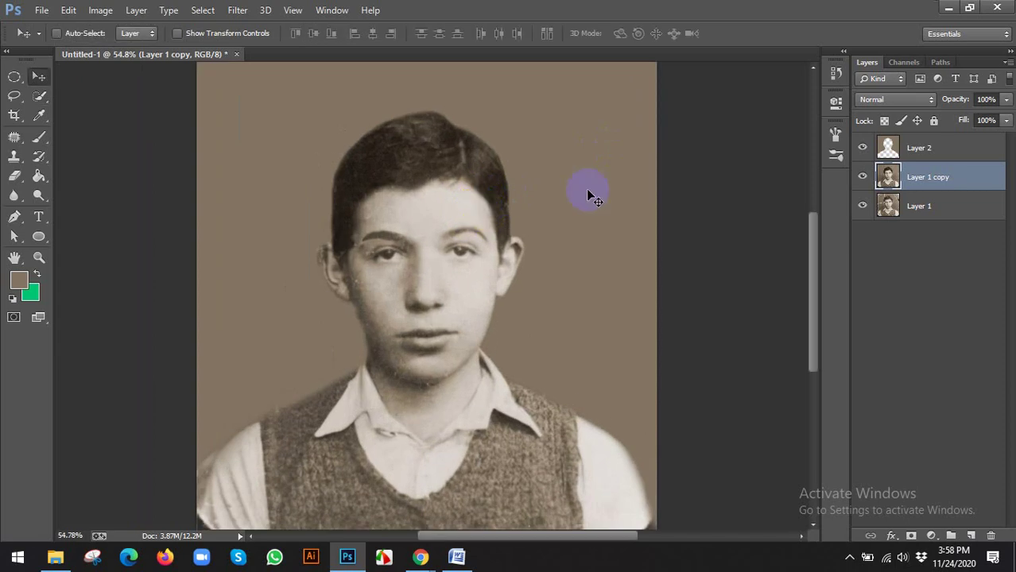
Step: Compare the retouched portrait with the original by hiding and showing Layer 1 copy, and examine the darkened hair
click(861, 176)
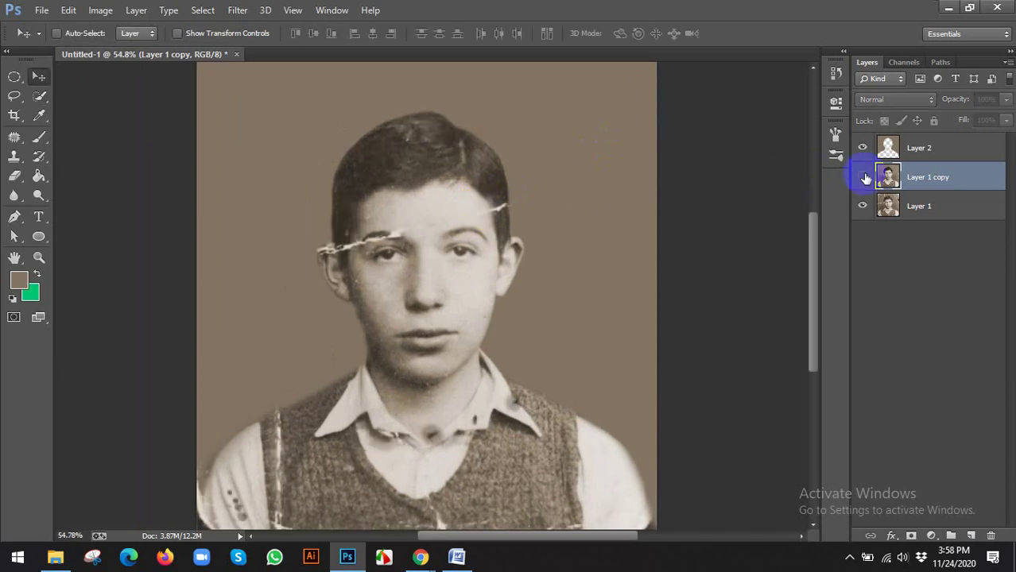
click(862, 175)
scroll(473, 190, down, 3)
scroll(490, 235, up, 2)
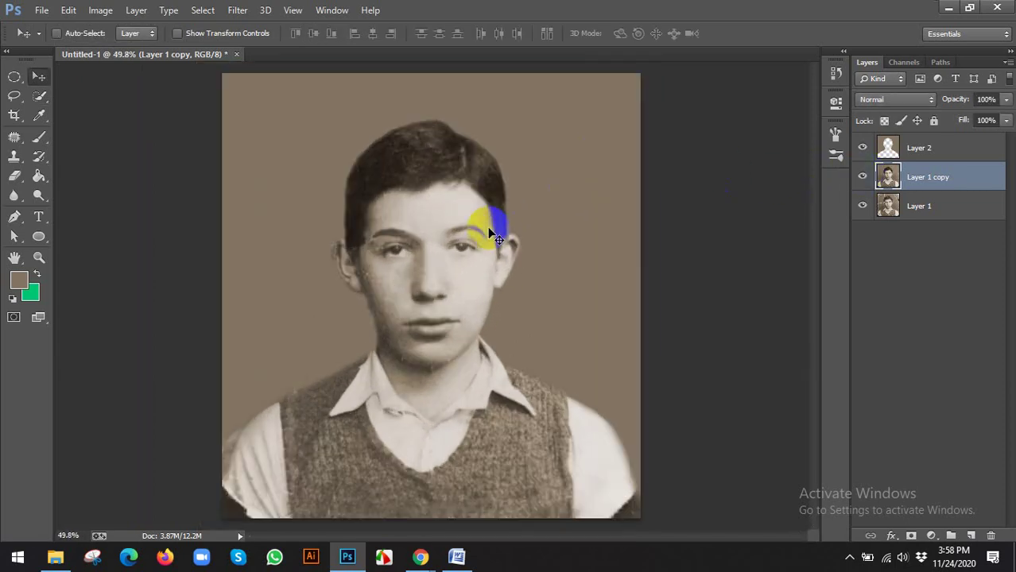
scroll(490, 235, up, 3)
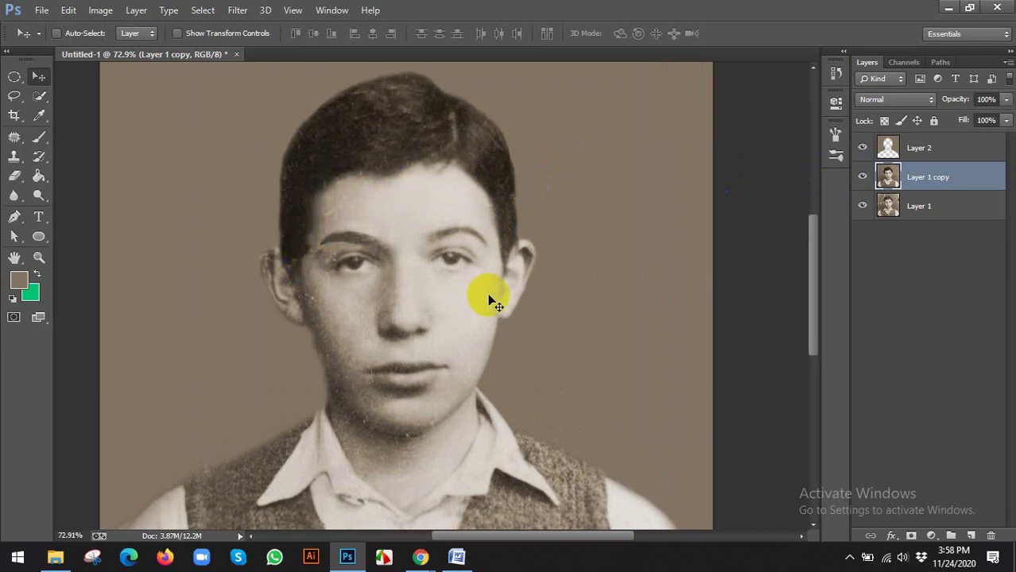
scroll(450, 233, down, 3)
Step: Undo the deselection and the Variations darkening of the hair
key(ctrl+alt+z)
key(ctrl+alt+z)
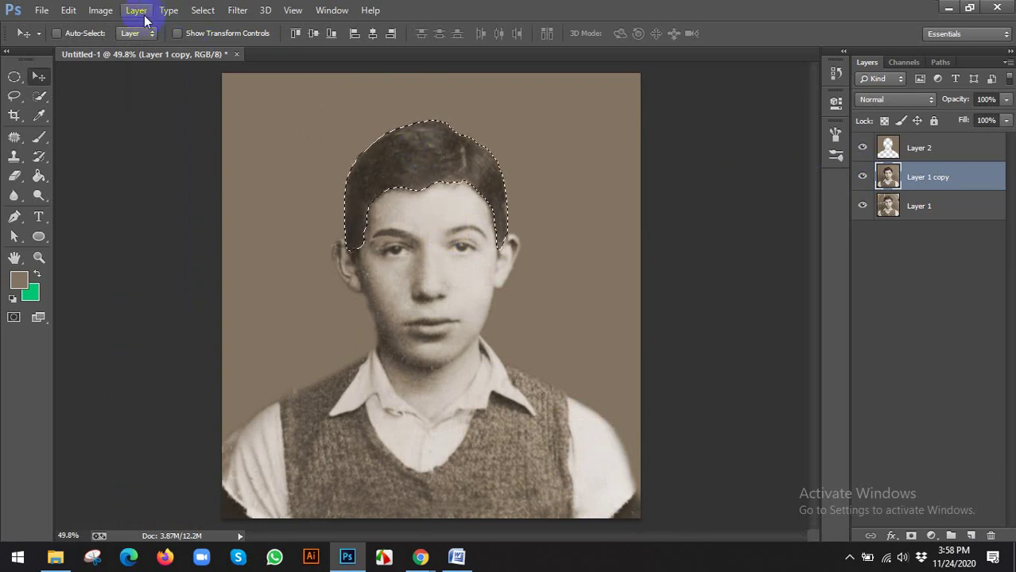
Step: Darken the selected hair with the current Variations highlights pick and deselect it
click(100, 11)
mouse_move(139, 53)
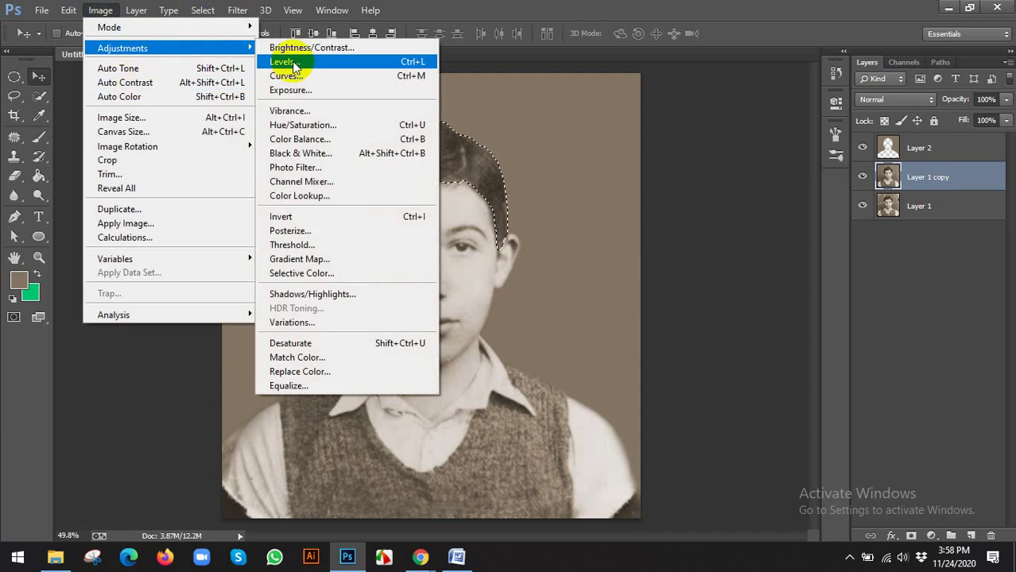
click(314, 321)
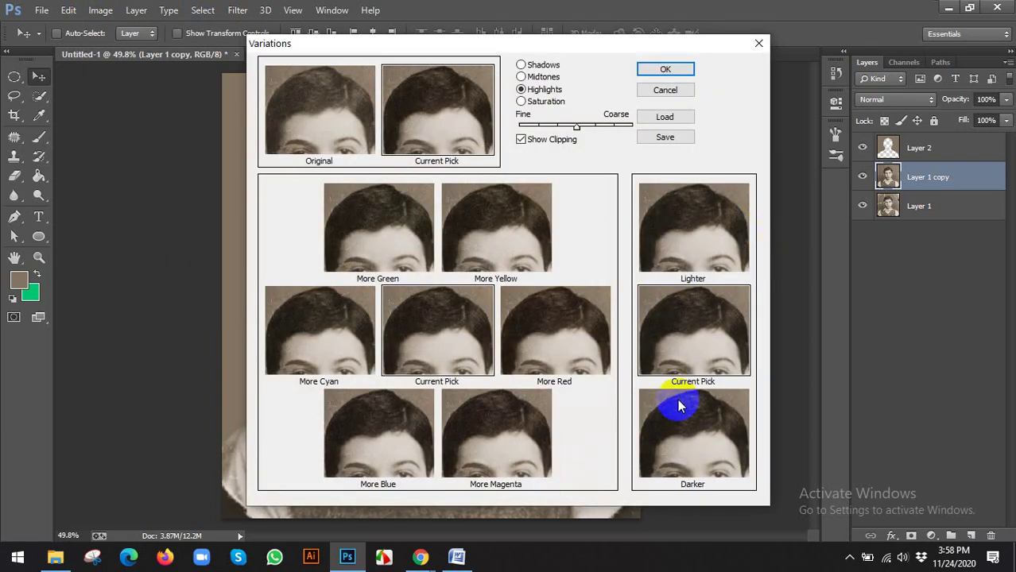
click(666, 71)
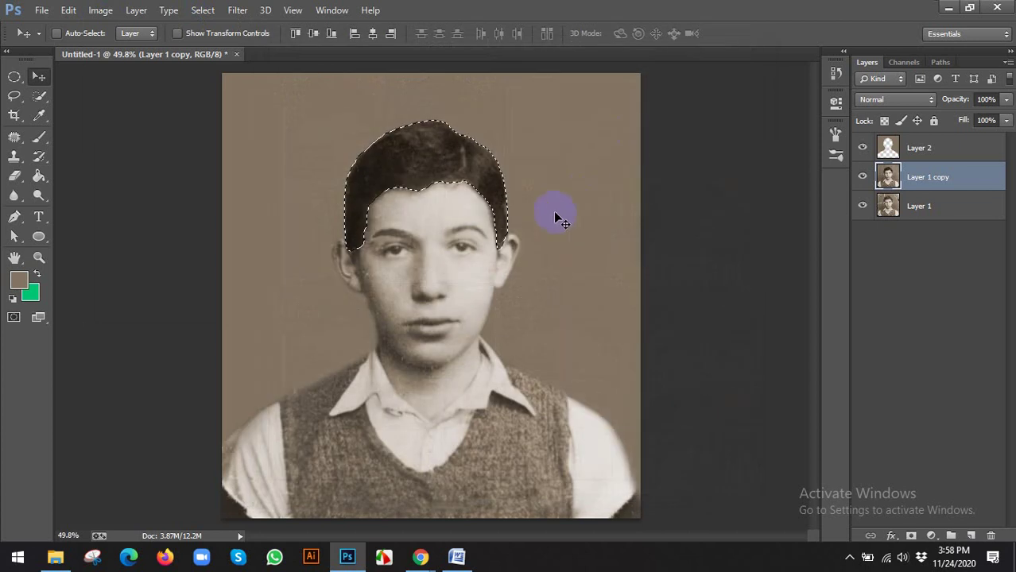
key(ctrl+d)
scroll(521, 209, up, 2)
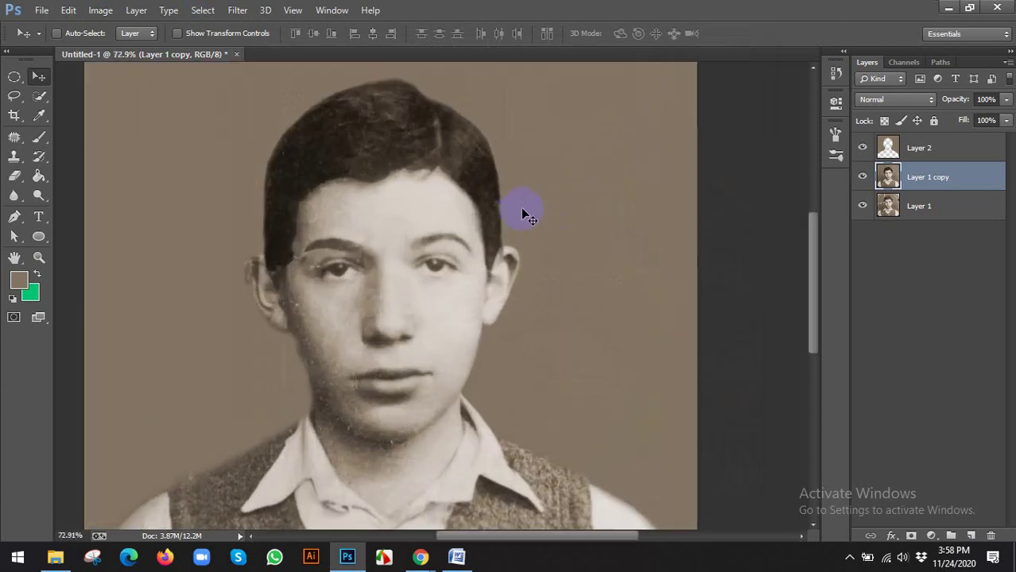
Step: Step back through the earlier Quick Selection states in History to compare the hair selection outlines
click(836, 72)
click(738, 357)
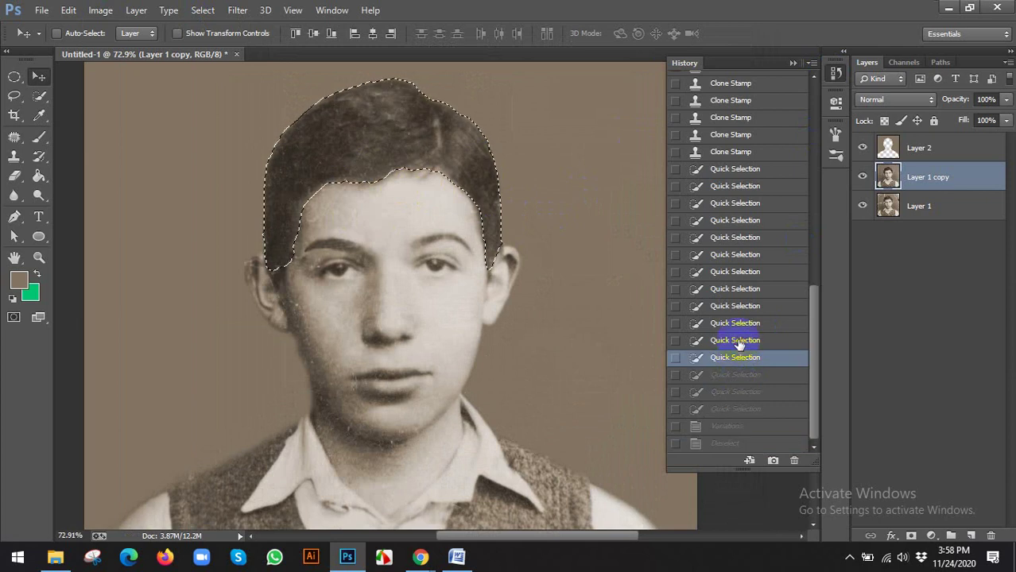
click(738, 340)
click(738, 323)
click(741, 306)
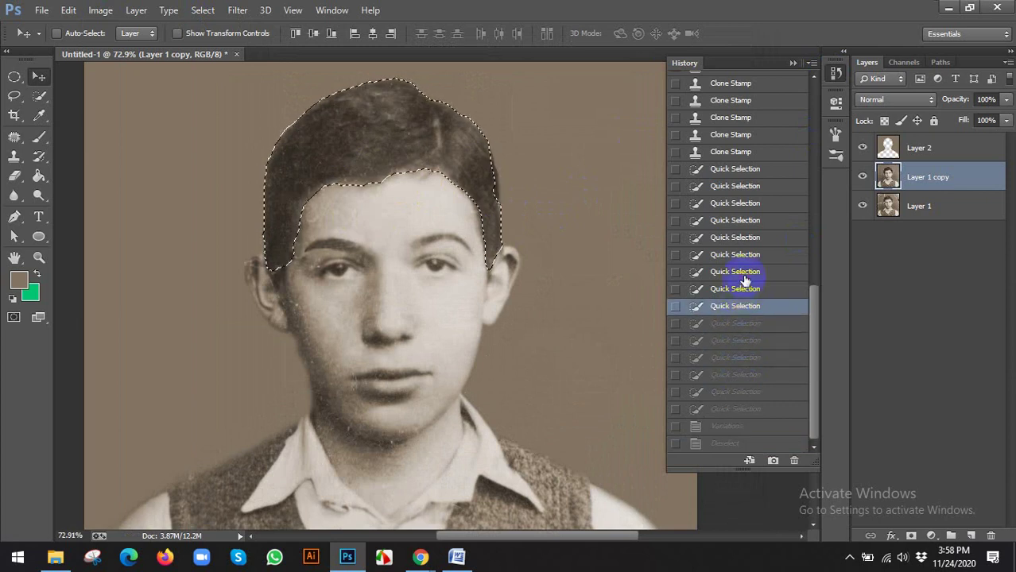
click(748, 271)
Step: Revert the history to a Quick Selection state before Variations so the undarkened hair is selected, and fit the portrait in view
click(739, 375)
click(734, 410)
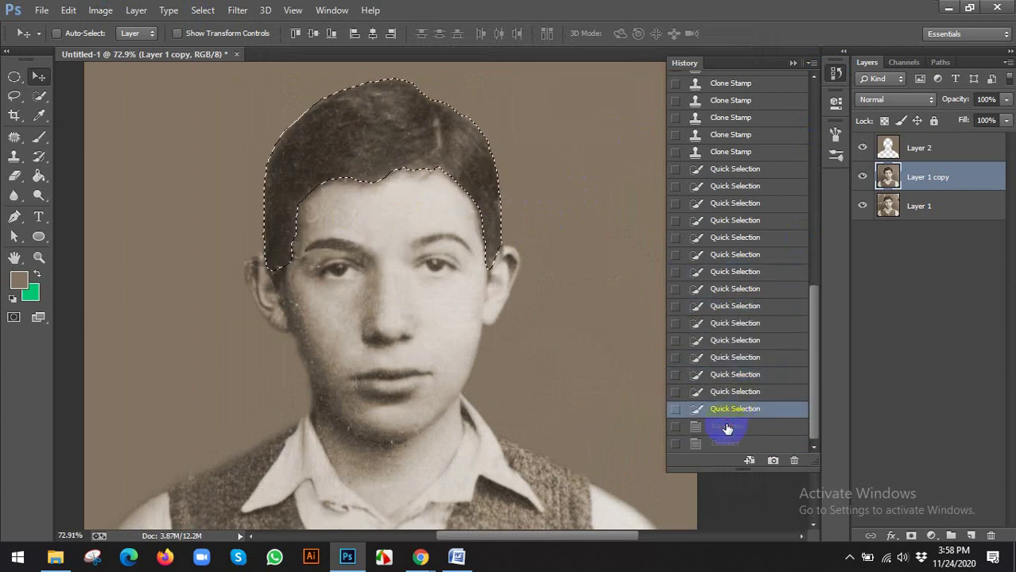
click(727, 428)
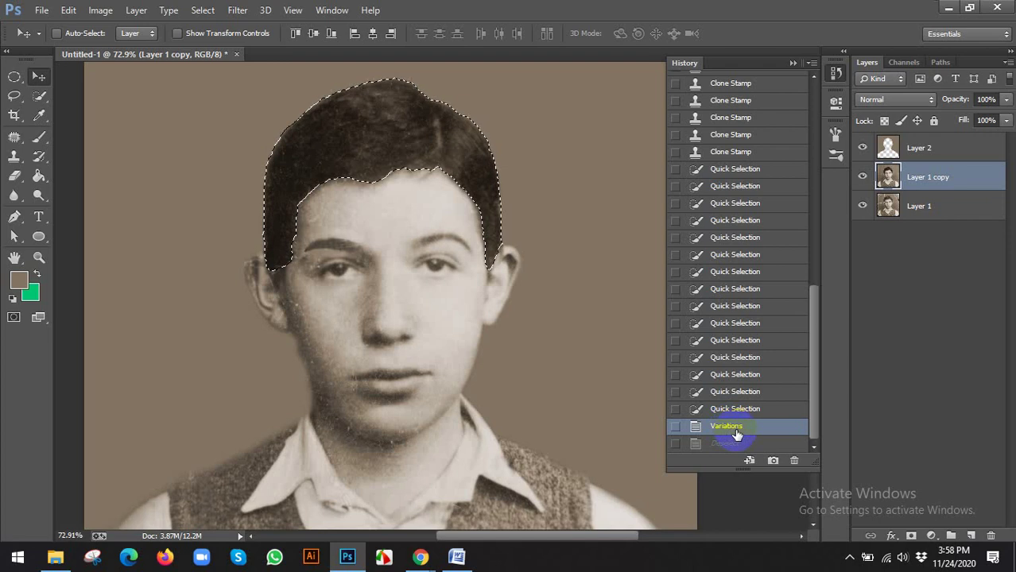
click(732, 410)
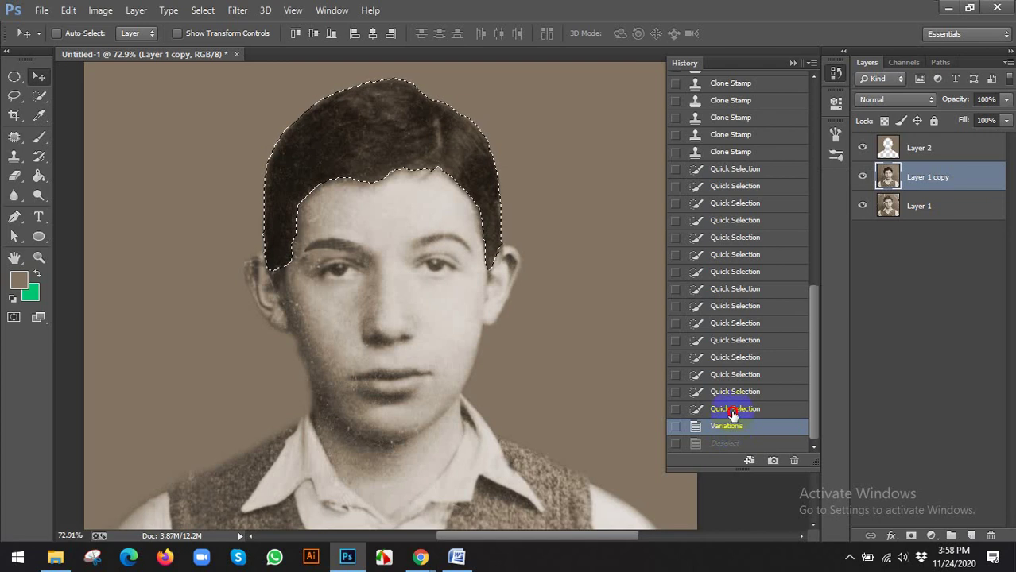
click(836, 73)
key(ctrl+0)
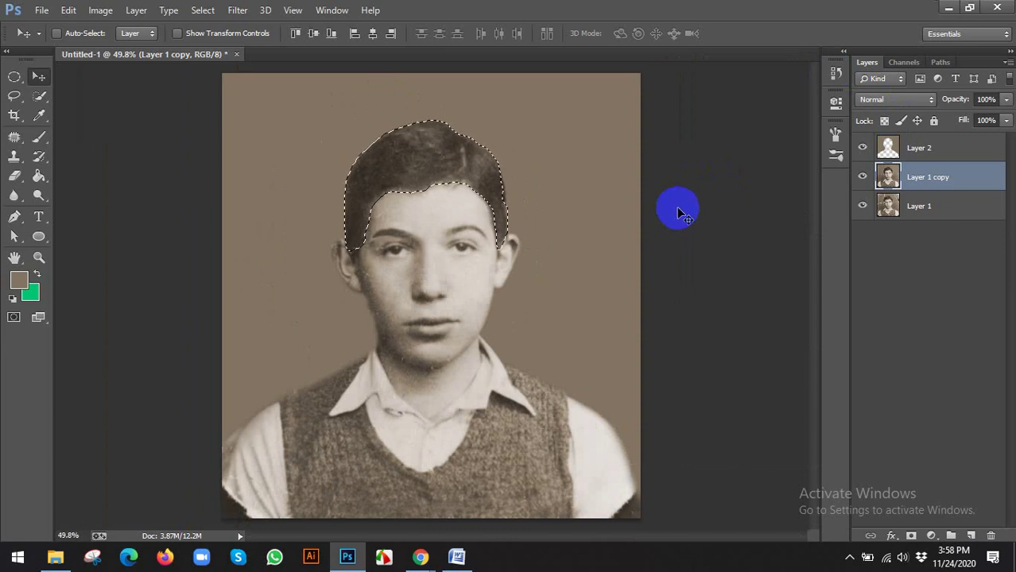
Step: Switch to the Elliptical Marquee tool and feather the hair selection
scroll(483, 162, up, 2)
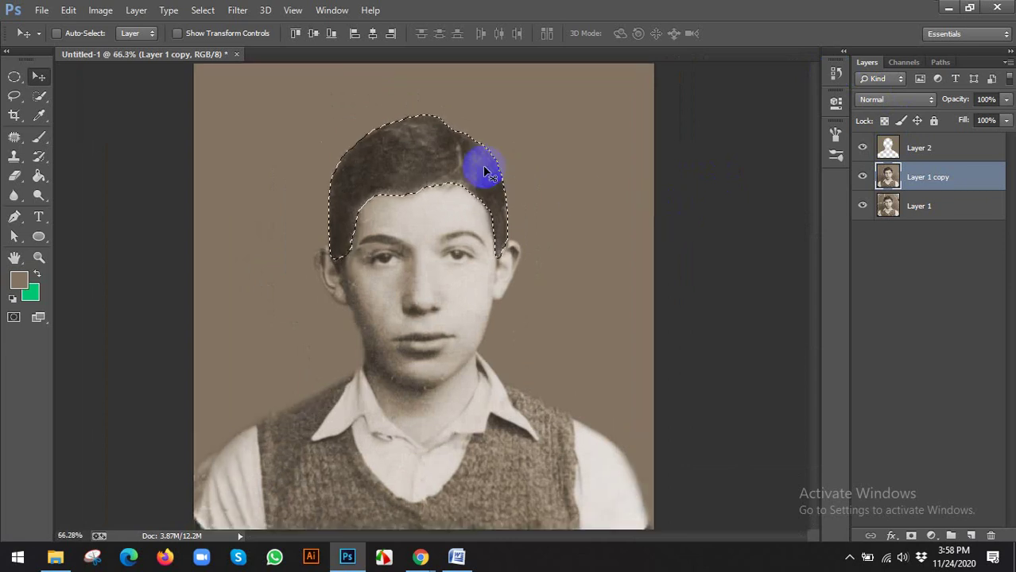
click(12, 79)
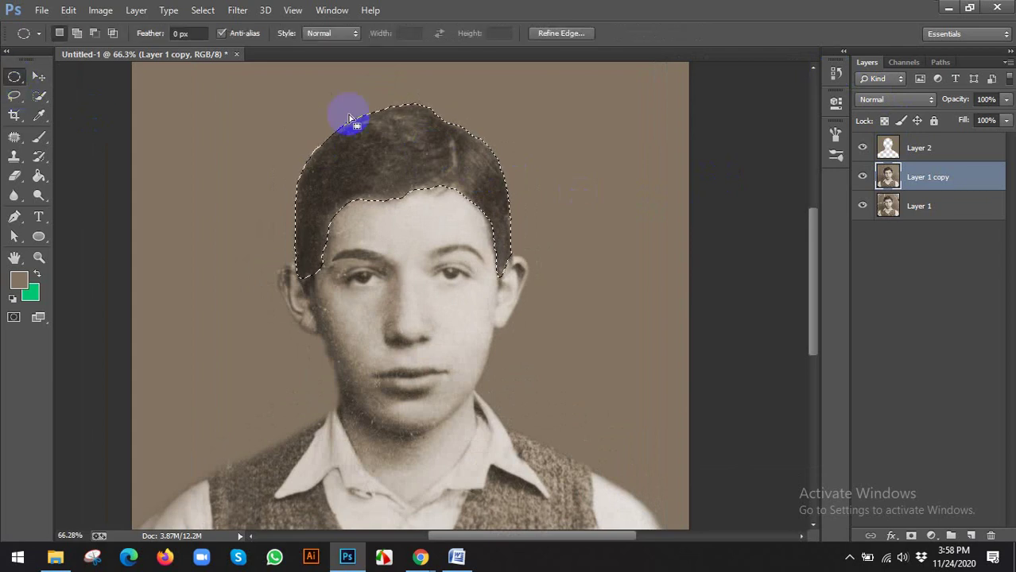
right_click(374, 127)
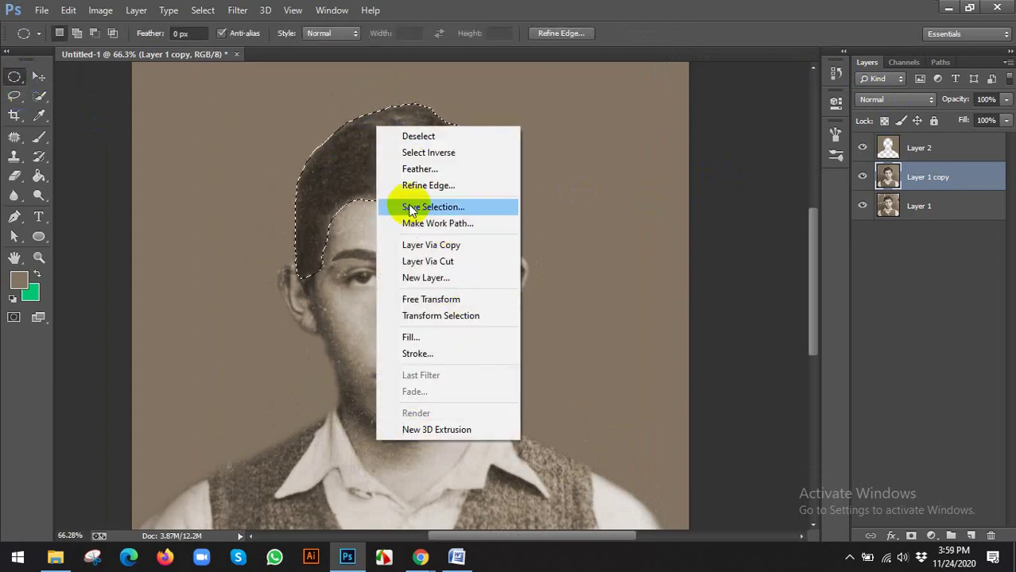
click(410, 169)
click(571, 197)
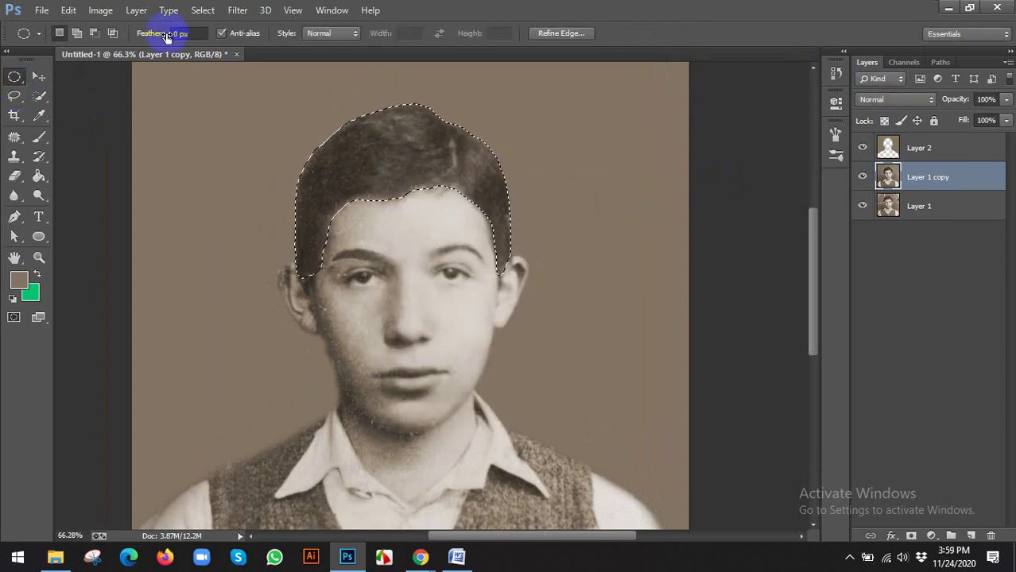
Step: Darken the feathered hair selection with Variations on Highlights and deselect it
click(100, 10)
mouse_move(151, 49)
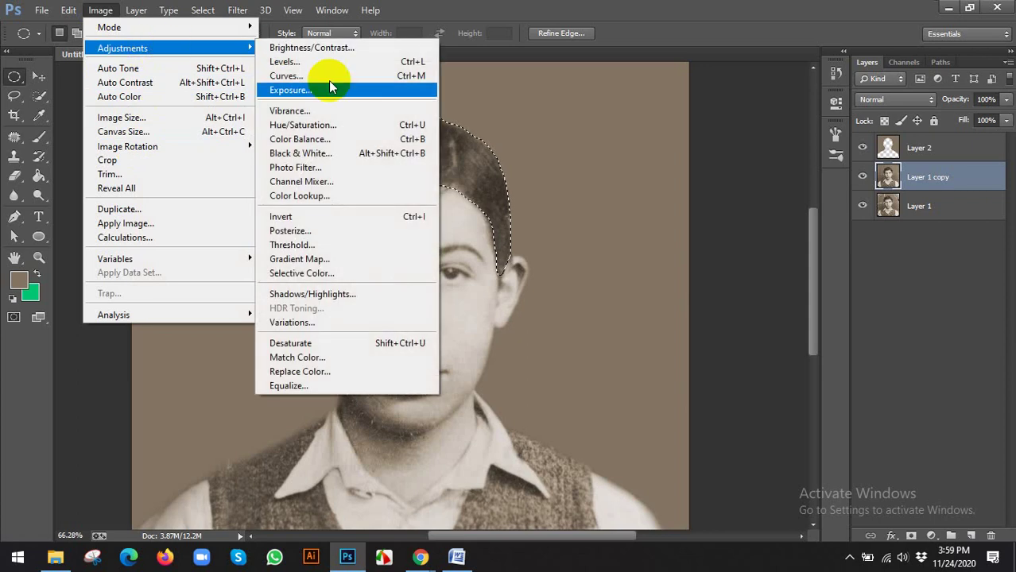
click(291, 323)
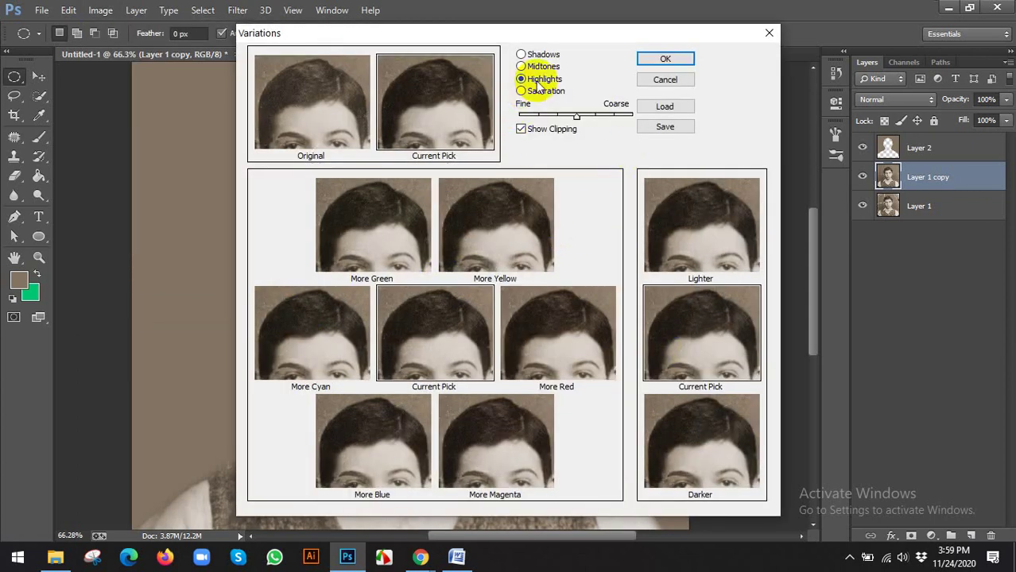
click(716, 439)
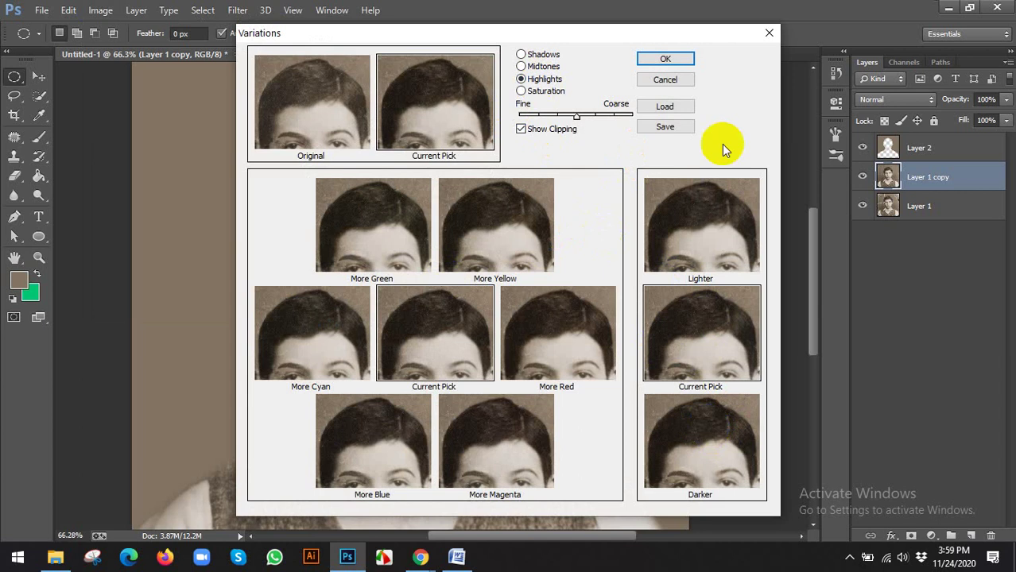
click(660, 56)
key(ctrl+d)
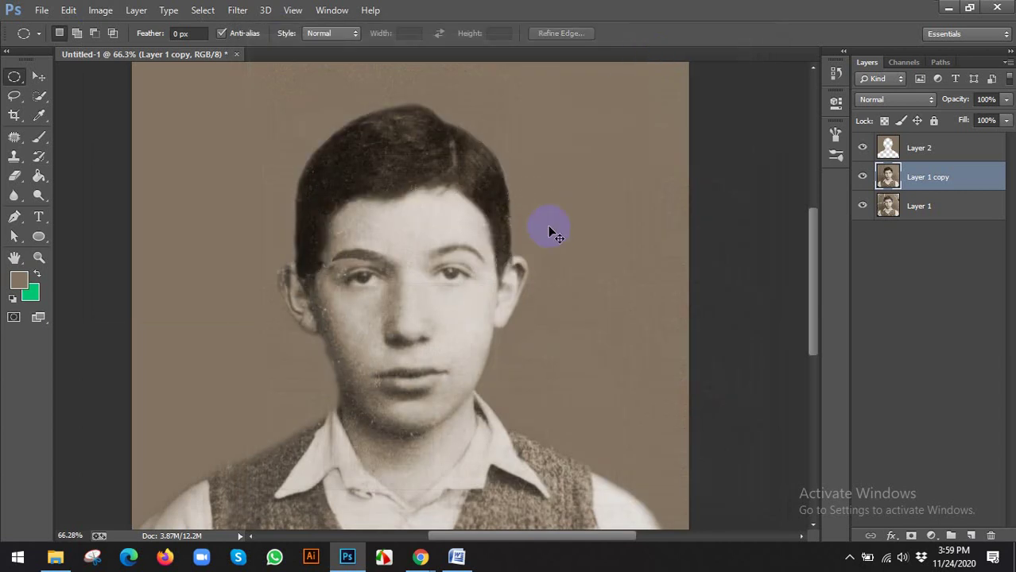
Step: Switch to the Move tool and examine the darkened hair, face and clothing of the portrait
scroll(549, 229, down, 2)
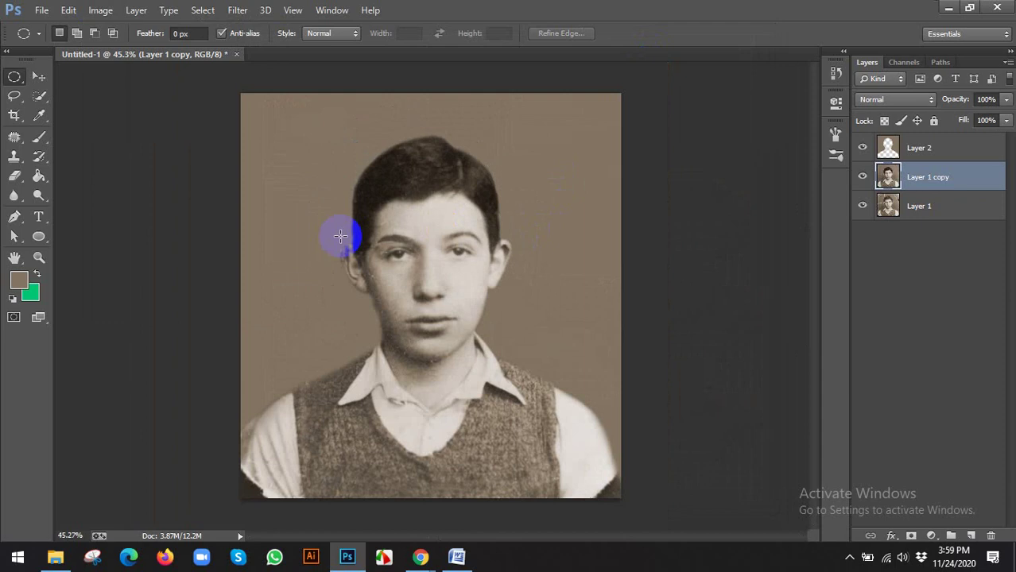
click(39, 76)
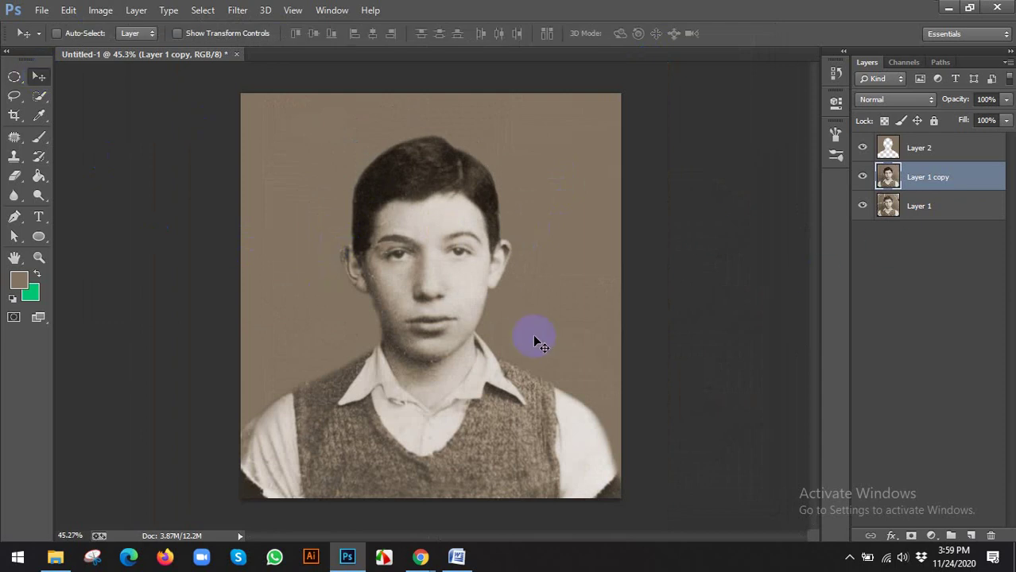
scroll(532, 336, up, 2)
scroll(488, 362, down, 2)
scroll(310, 342, down, 2)
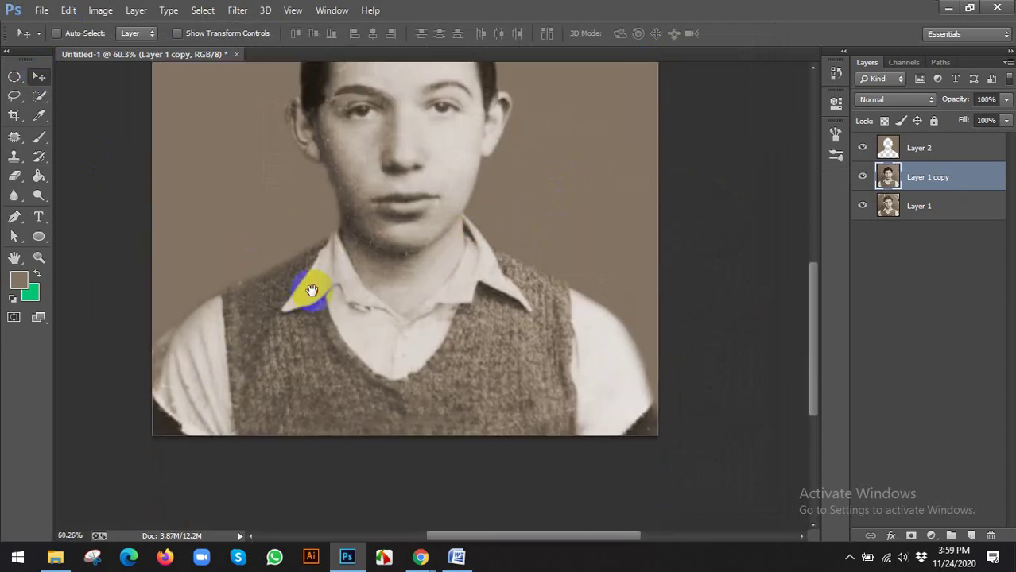
Step: Switch to the Google Meet call in Chrome
mouse_move(420, 557)
click(384, 523)
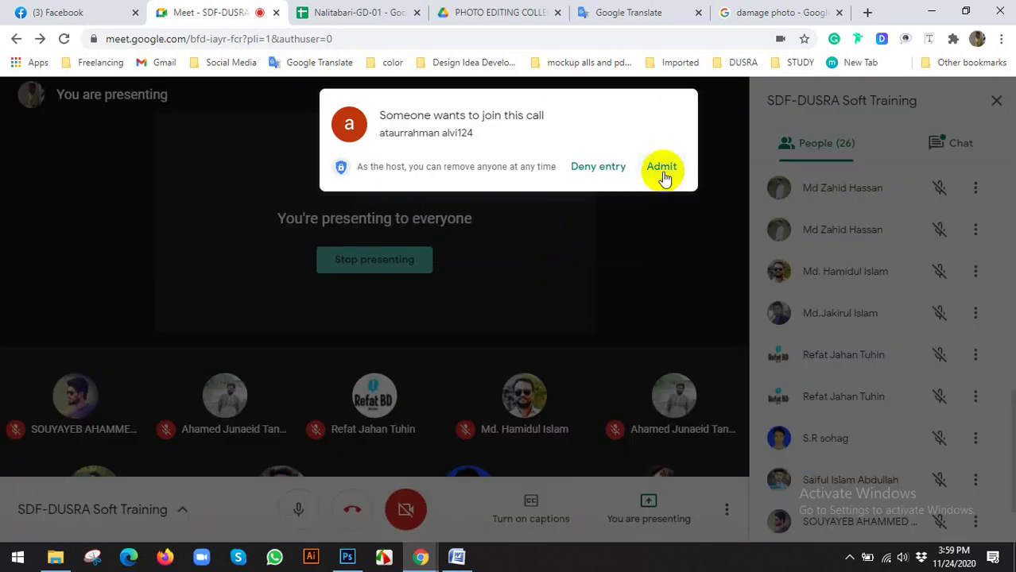
Step: Admit the waiting participant to the training call and show the meeting chat
click(660, 168)
click(930, 159)
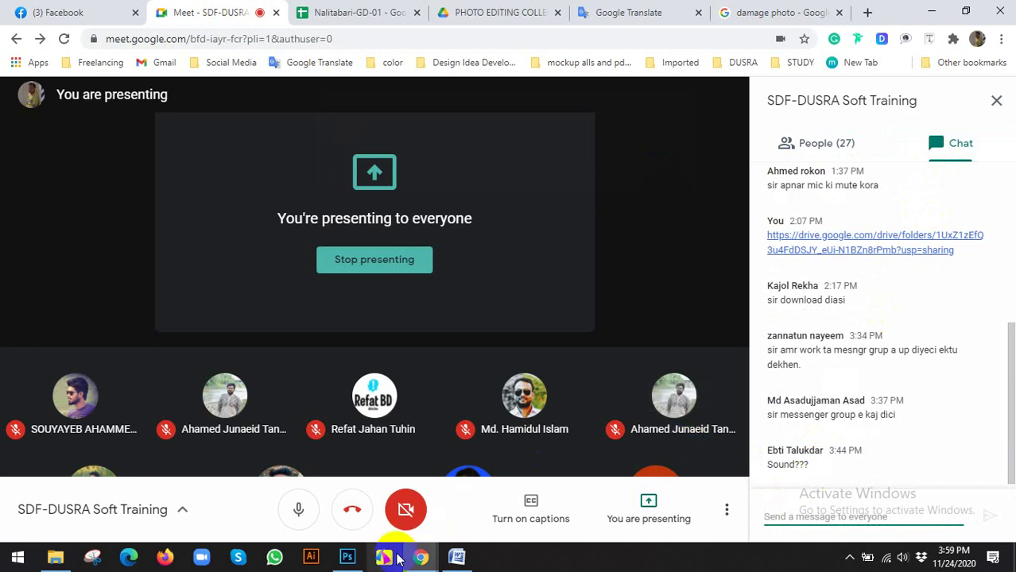
Step: Switch to Photoshop and select the boy's knitted vest with the Quick Selection tool, raising the brush size to 30 to include the right shoulder
mouse_move(347, 559)
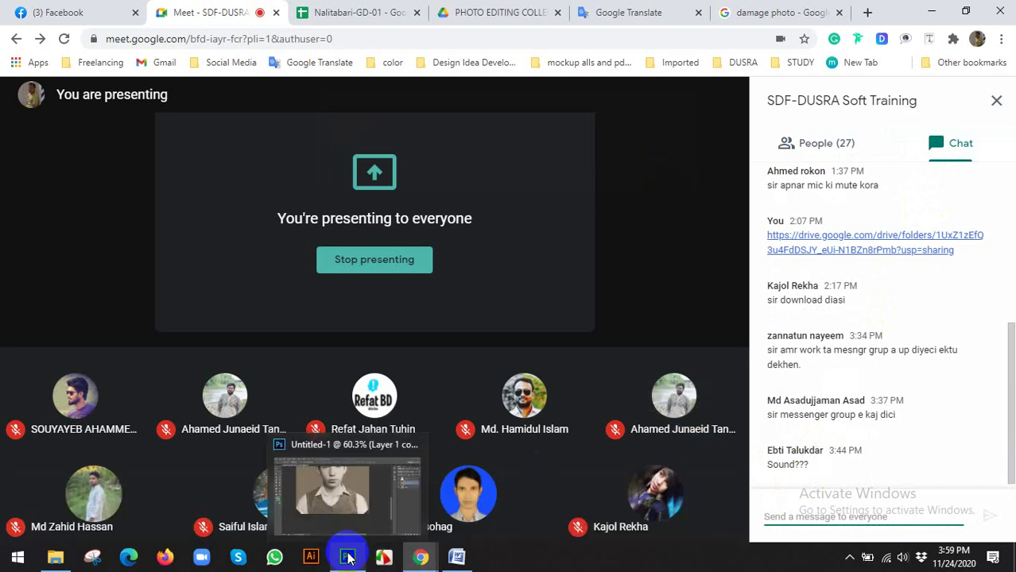
click(347, 559)
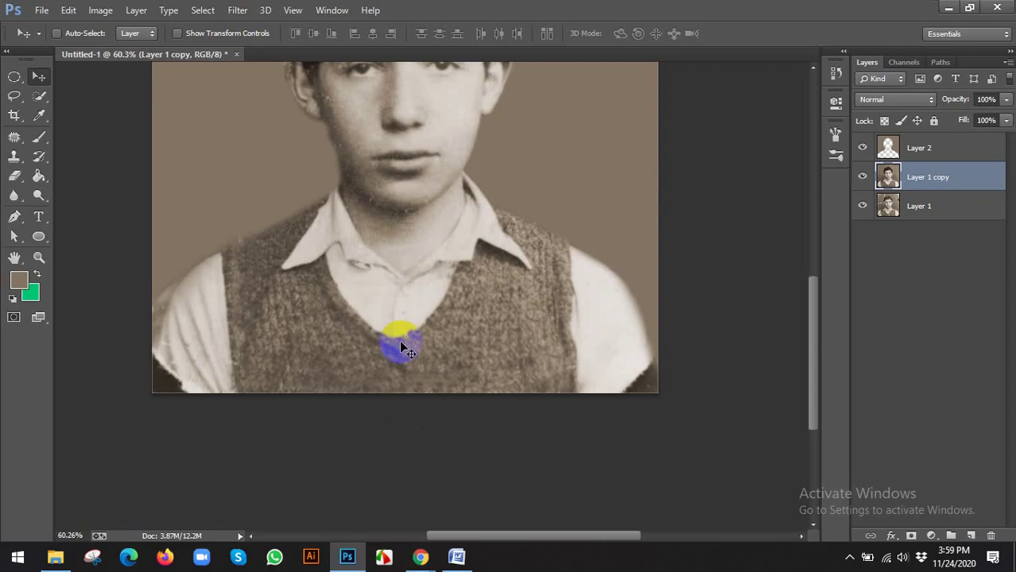
scroll(440, 329, down, 1)
scroll(430, 308, up, 3)
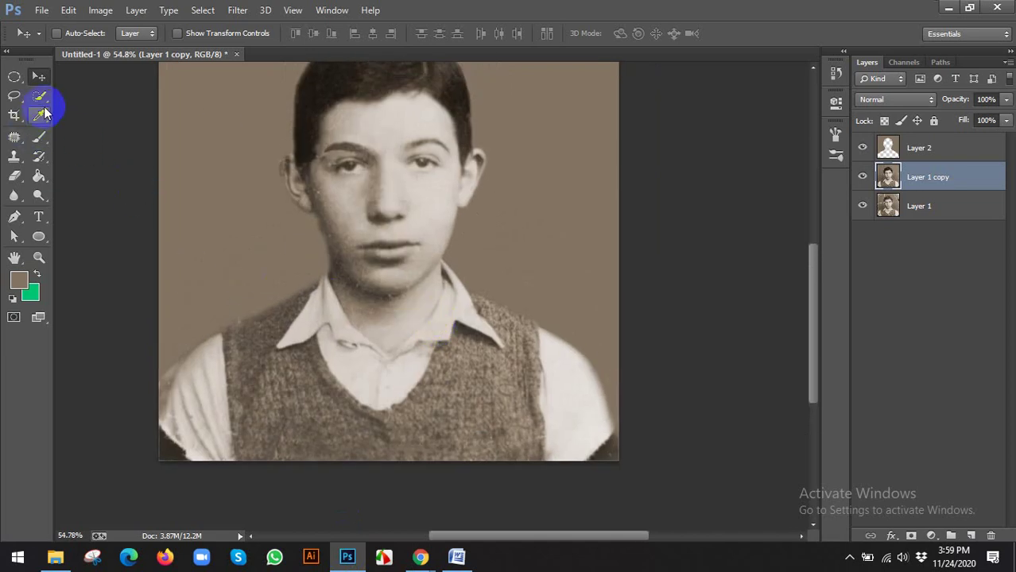
drag(39, 96, 101, 101)
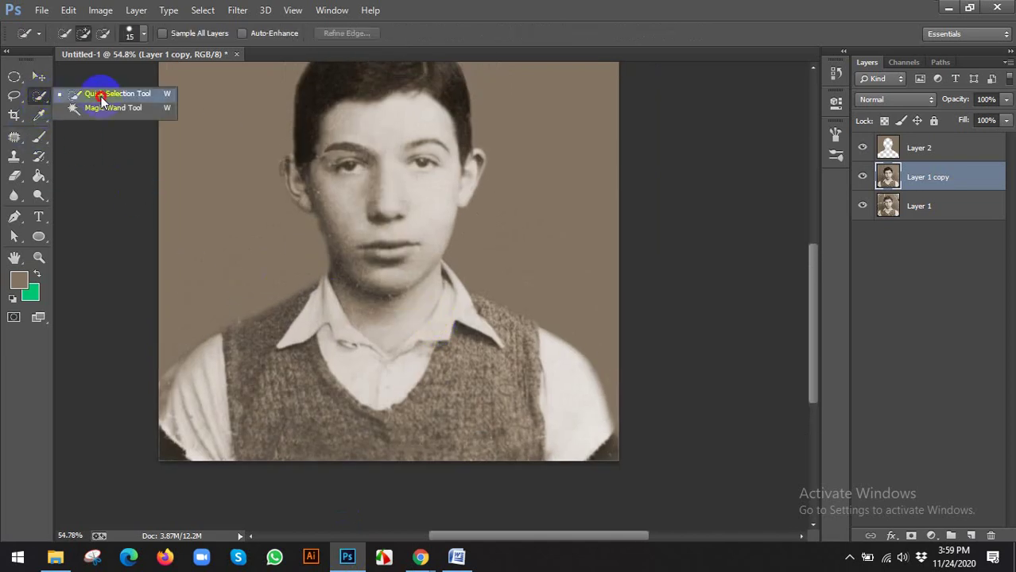
click(101, 98)
mouse_move(288, 391)
mouse_down()
mouse_move(304, 434)
mouse_move(295, 409)
mouse_move(402, 450)
mouse_move(429, 443)
mouse_move(425, 418)
mouse_move(436, 446)
mouse_move(497, 439)
mouse_up()
key(bracketright)
key(bracketright)
key(bracketright)
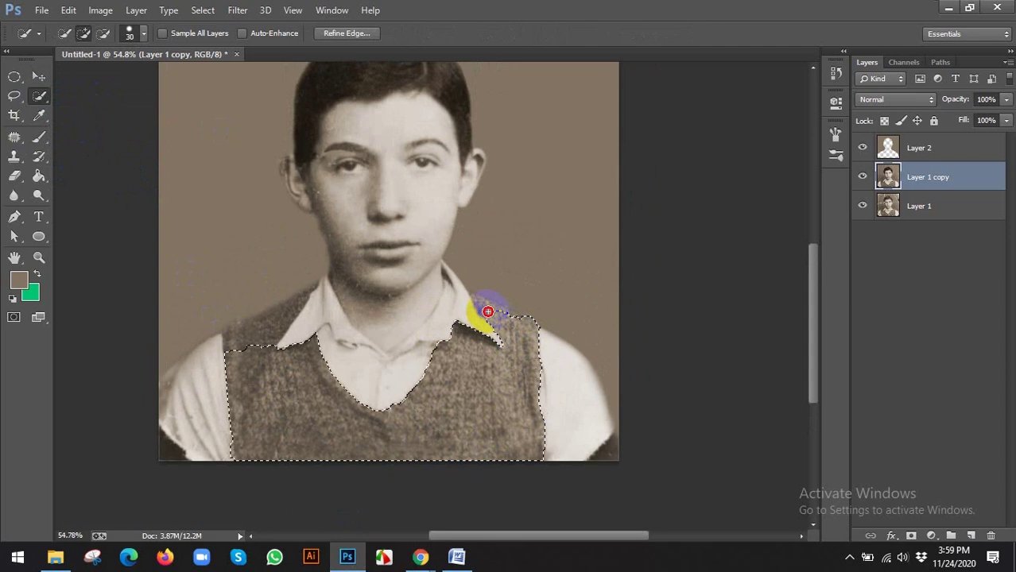
mouse_move(476, 300)
mouse_down()
mouse_move(525, 318)
mouse_move(504, 315)
mouse_move(520, 328)
mouse_move(503, 337)
mouse_move(537, 290)
mouse_up()
Step: Add the vest's left shoulder to the selection and subtract the background spill above it
scroll(522, 306, up, 3)
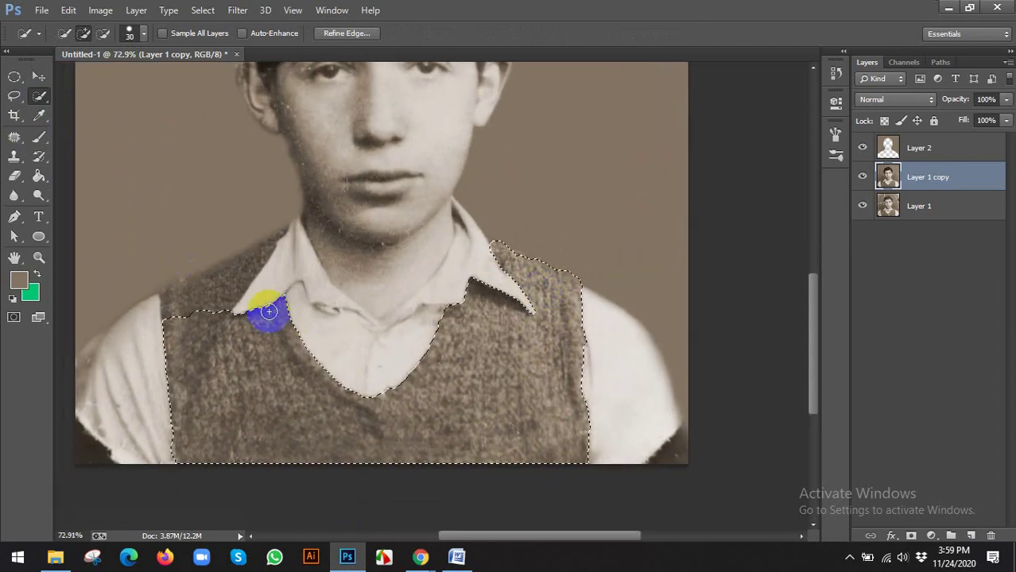
mouse_move(266, 306)
mouse_down()
mouse_move(199, 305)
mouse_move(285, 225)
mouse_move(269, 252)
mouse_move(303, 245)
mouse_move(272, 242)
mouse_move(219, 268)
mouse_move(212, 288)
mouse_move(255, 219)
mouse_move(228, 254)
mouse_up()
key(alt)
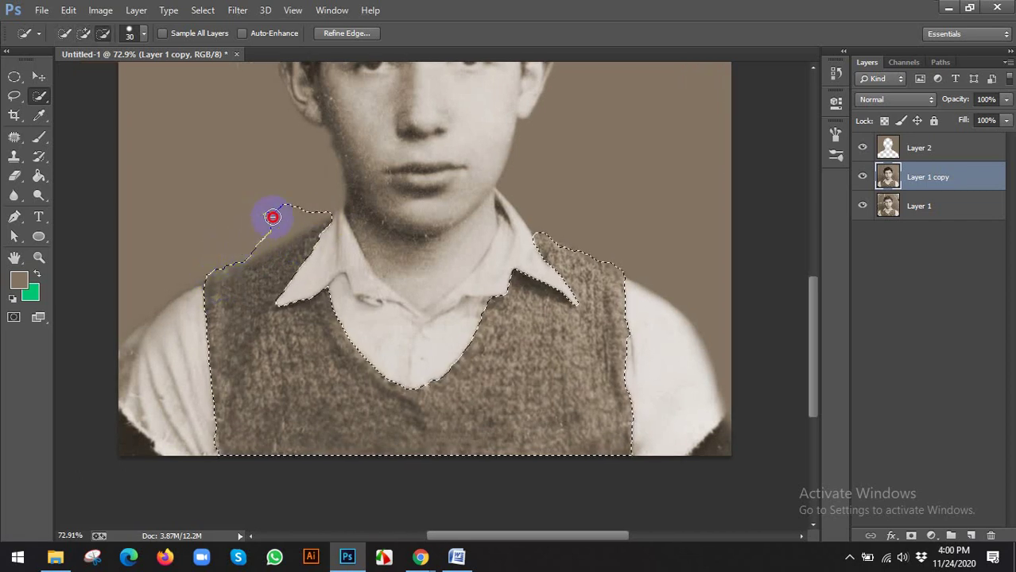
mouse_move(273, 217)
mouse_down()
mouse_move(262, 246)
mouse_move(298, 228)
mouse_up()
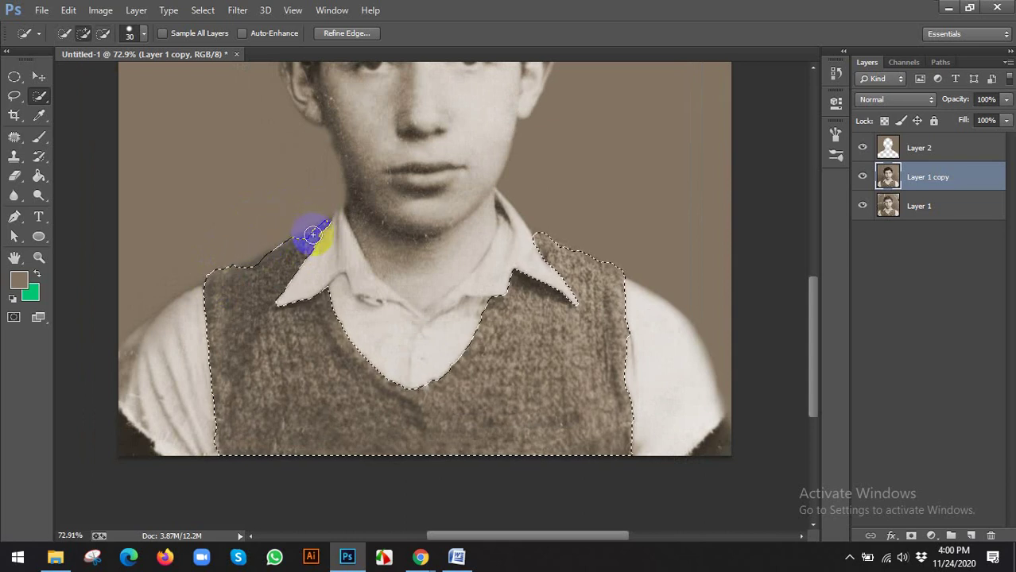
Step: Refine the selection along the vest's left shoulder using the Quick Selection tool's subtract and add modes
scroll(312, 235, up, 2)
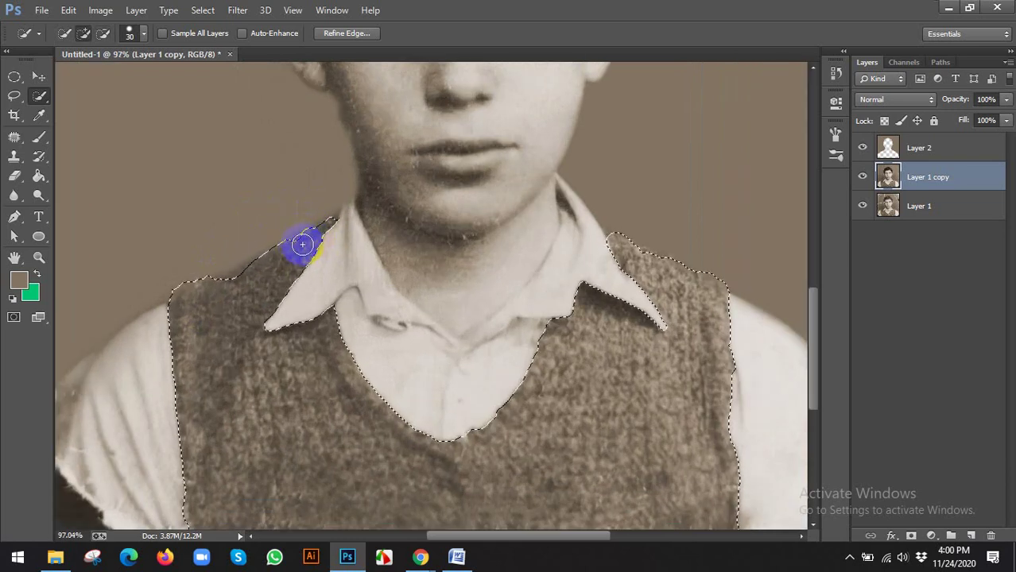
right_click(39, 95)
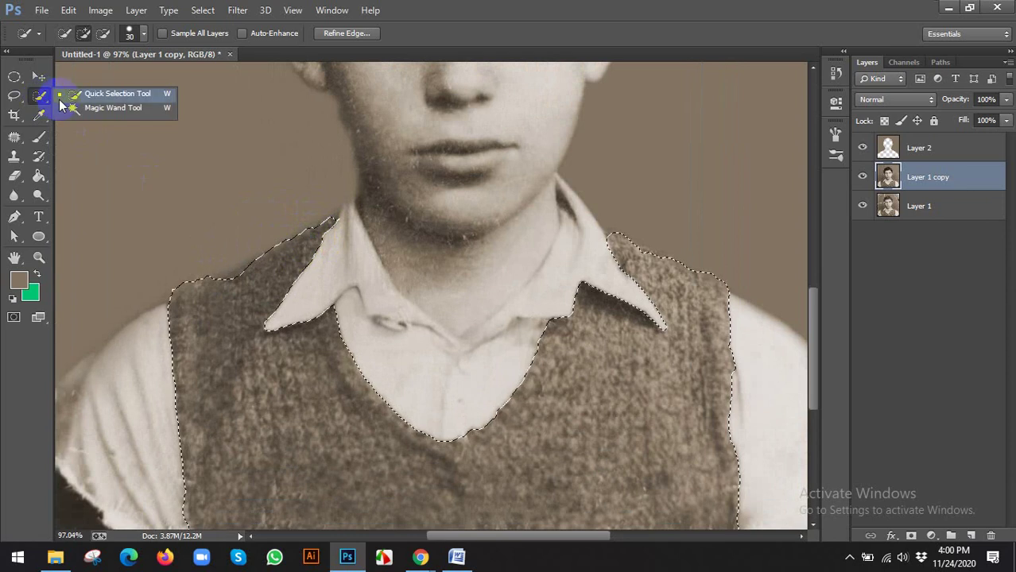
click(135, 93)
scroll(334, 135, down, 1)
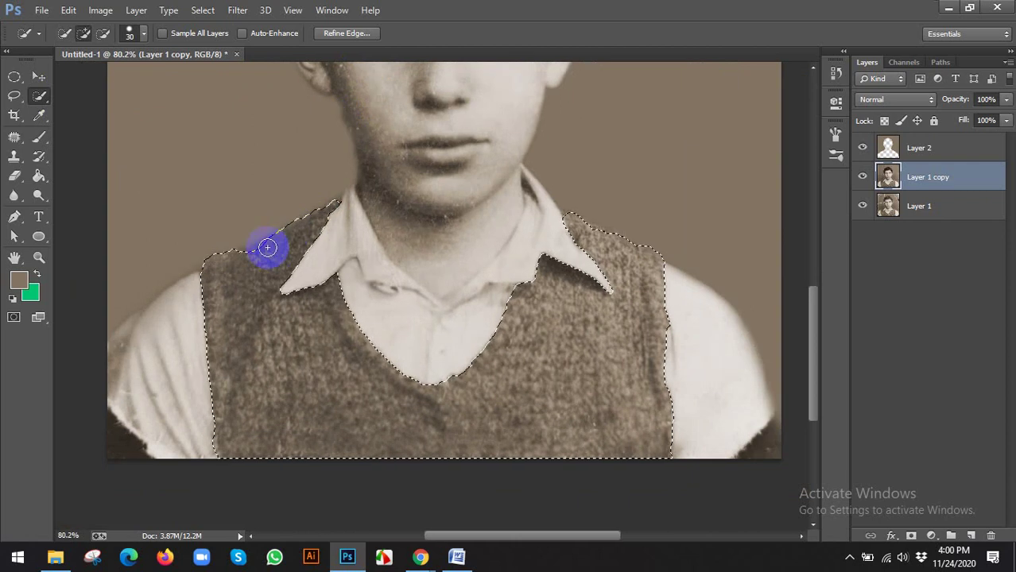
scroll(269, 241, up, 1)
click(85, 33)
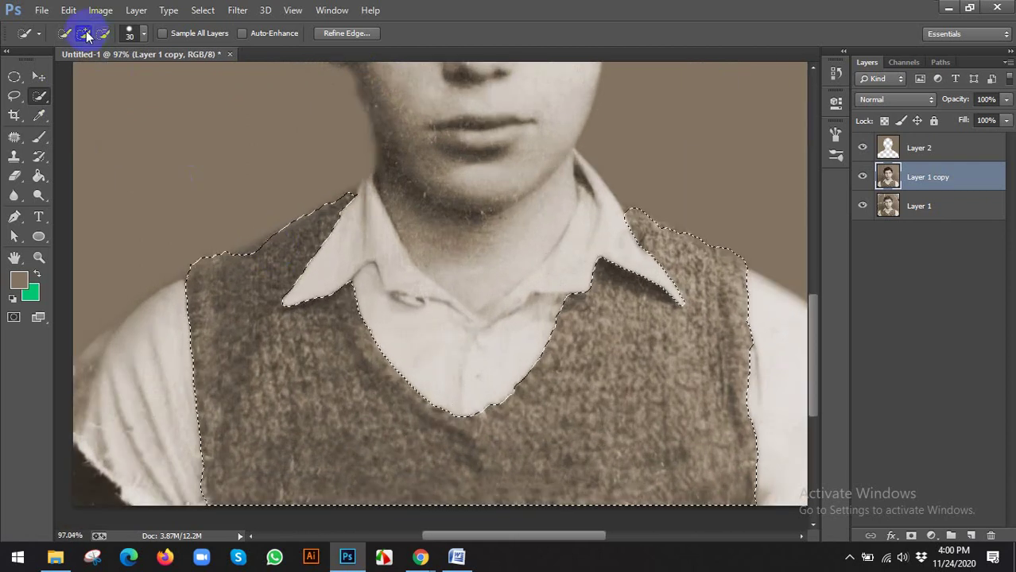
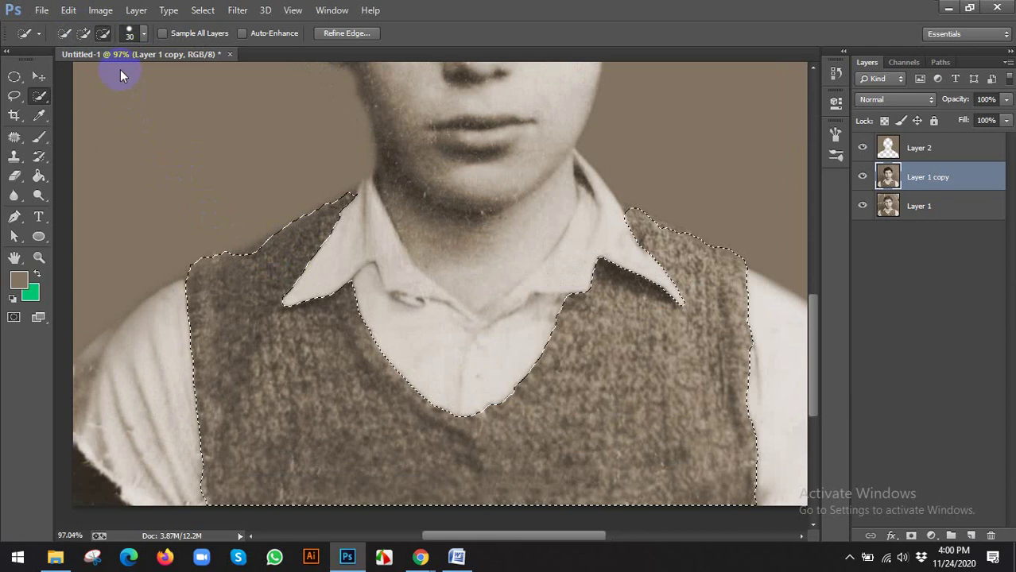
click(104, 37)
click(278, 295)
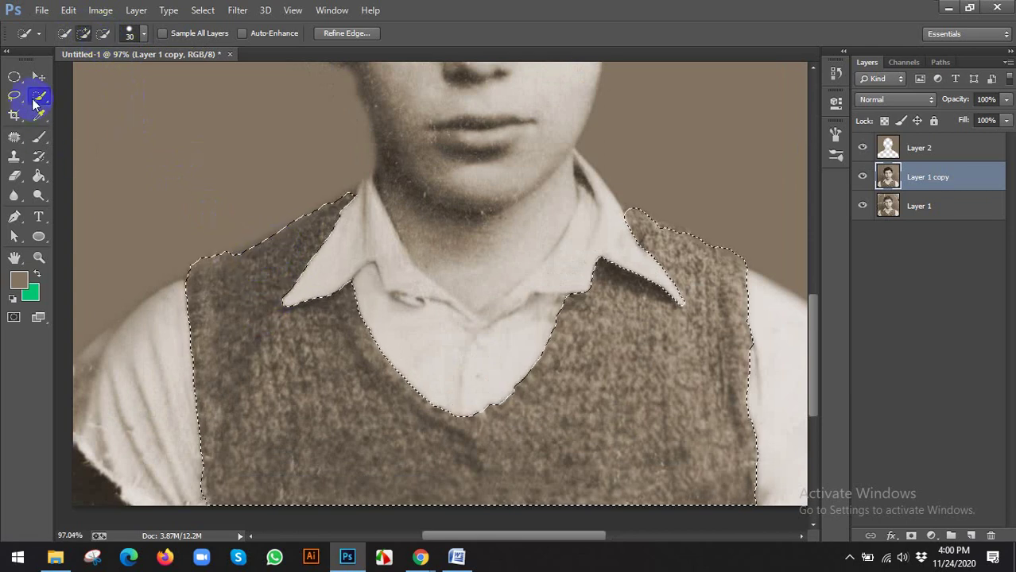
click(237, 263)
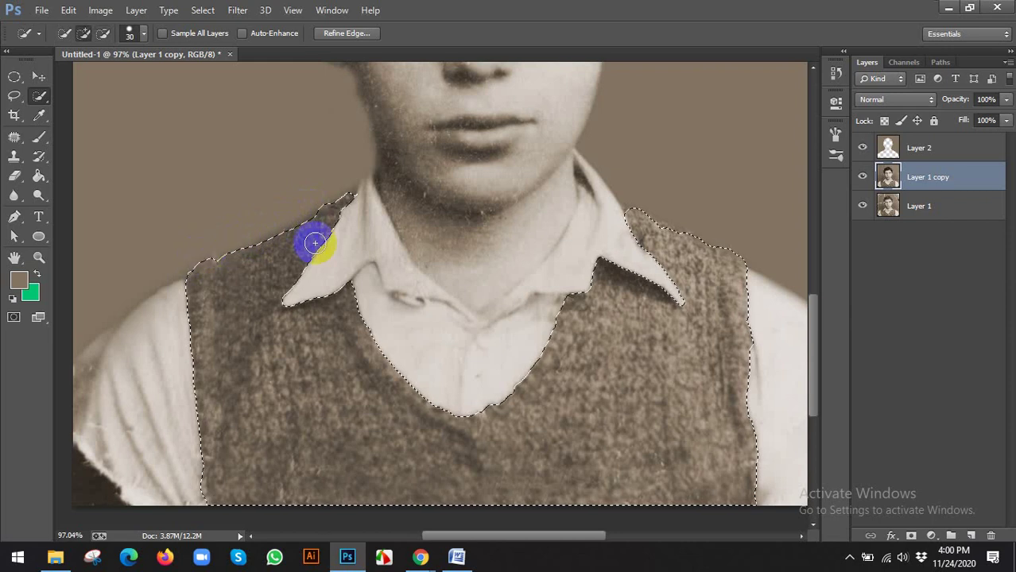
Step: Reduce the selection brush to size 10 and clean up the left shoulder edge up to the collar
scroll(344, 200, up, 3)
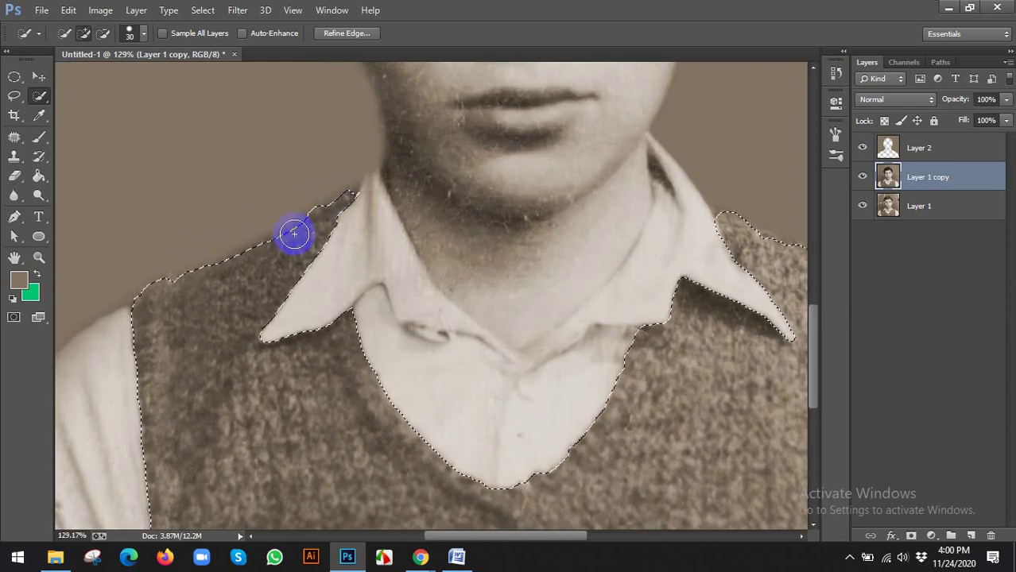
scroll(306, 227, up, 2)
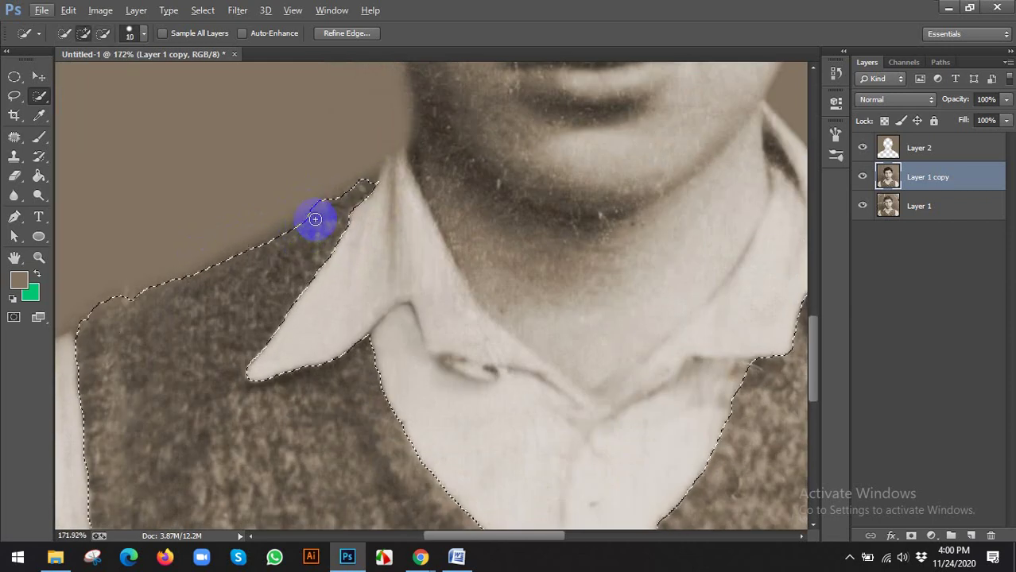
key(bracketleft)
key(bracketleft)
drag(311, 223, 266, 240)
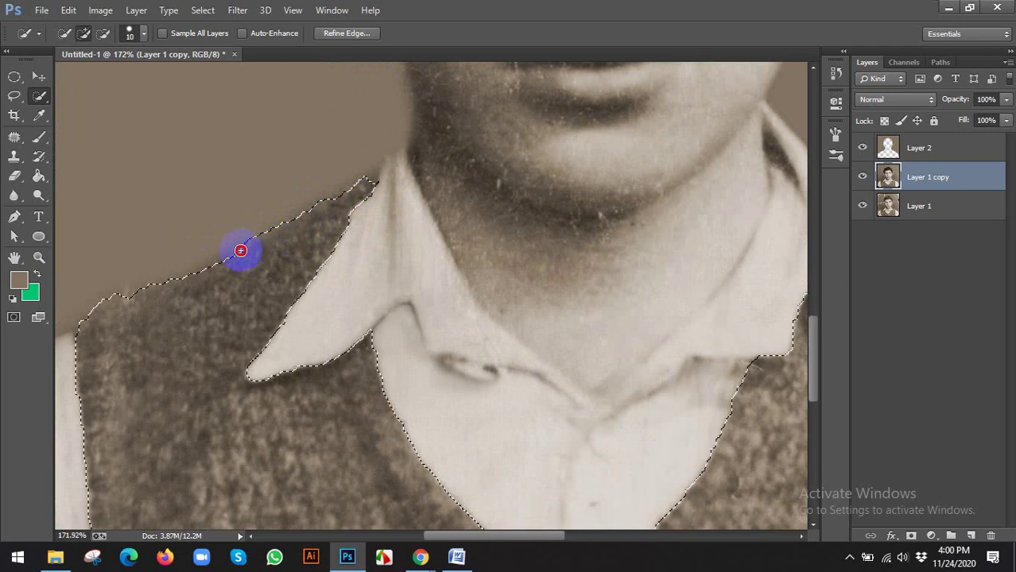
drag(211, 261, 259, 230)
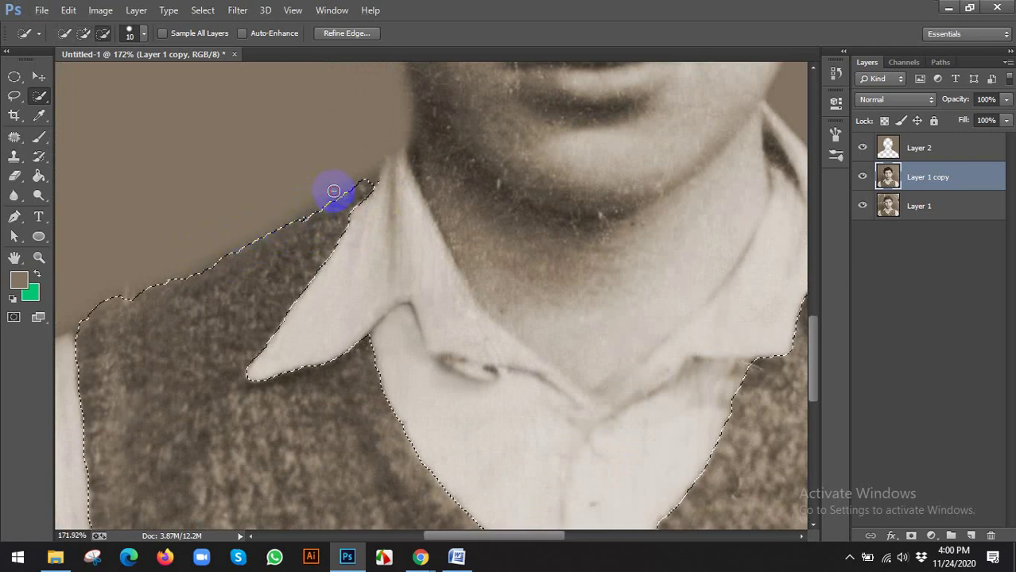
scroll(344, 190, down, 2)
scroll(376, 178, up, 2)
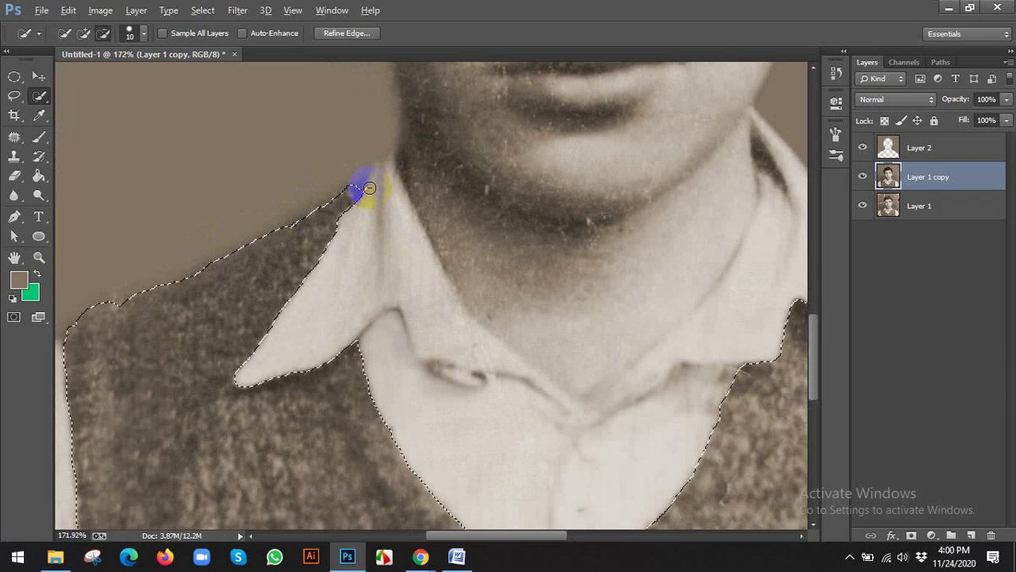
Step: Touch up the vest selection where the right shoulder meets the shirt collar
scroll(374, 194, down, 5)
scroll(377, 270, down, 2)
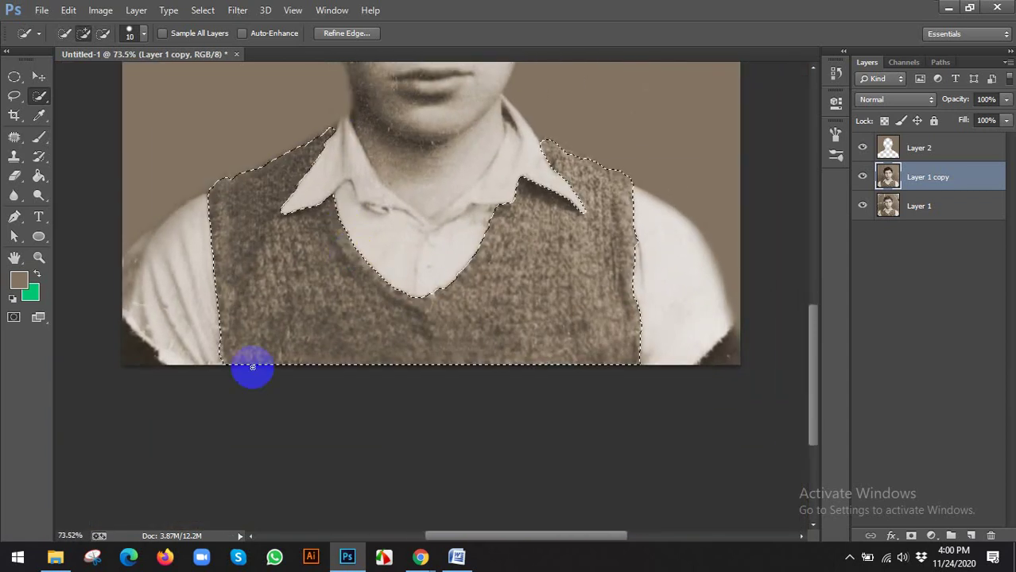
scroll(246, 367, up, 2)
scroll(318, 352, down, 2)
drag(429, 332, 303, 364)
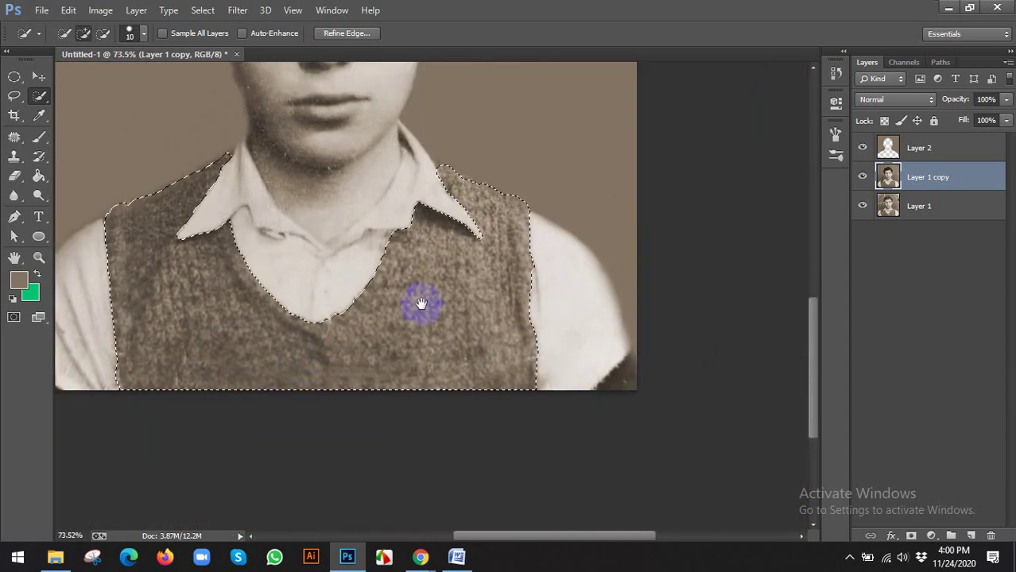
scroll(501, 232, up, 2)
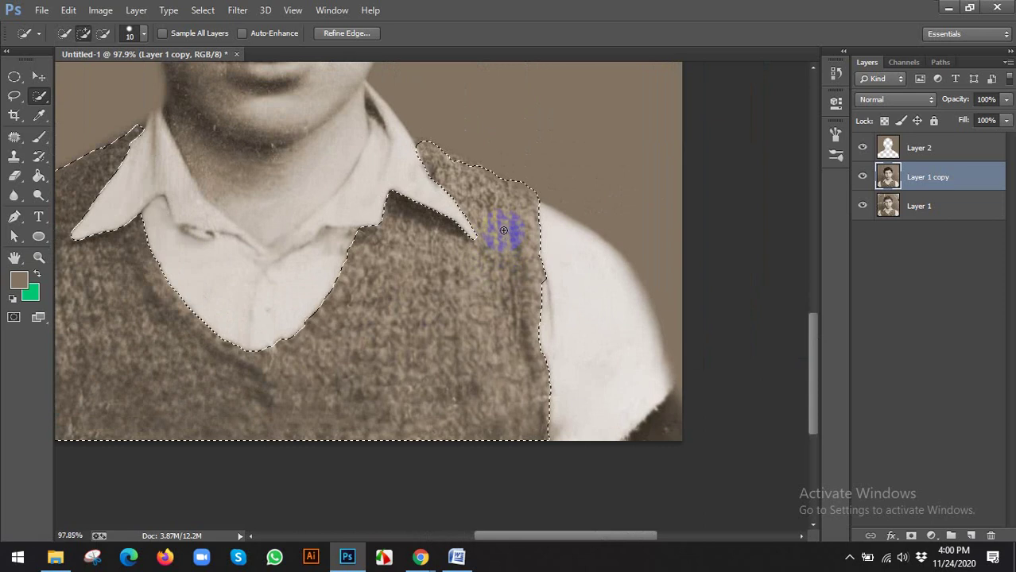
scroll(435, 140, up, 2)
click(407, 149)
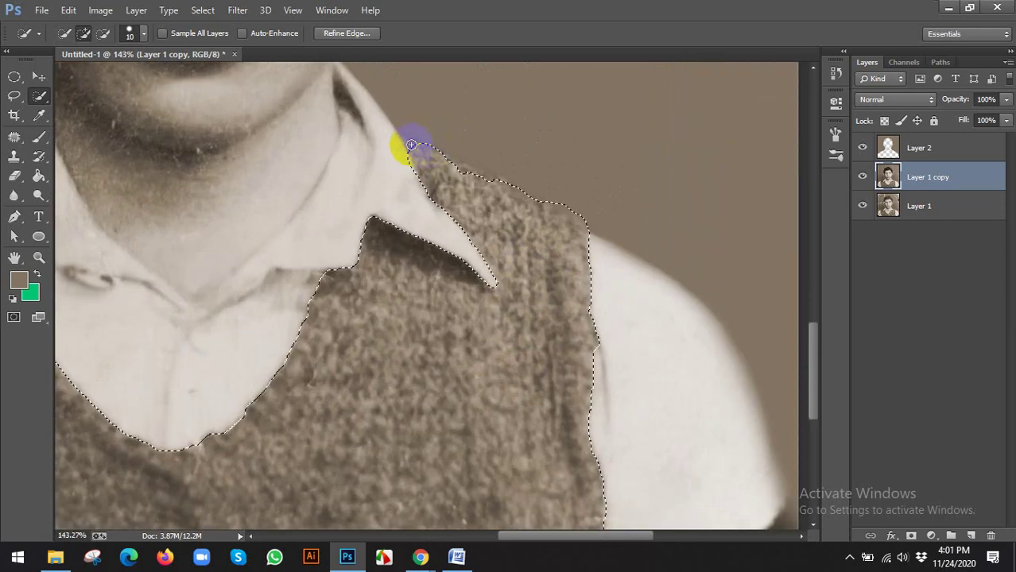
Step: Feather the vest selection
scroll(422, 186, down, 4)
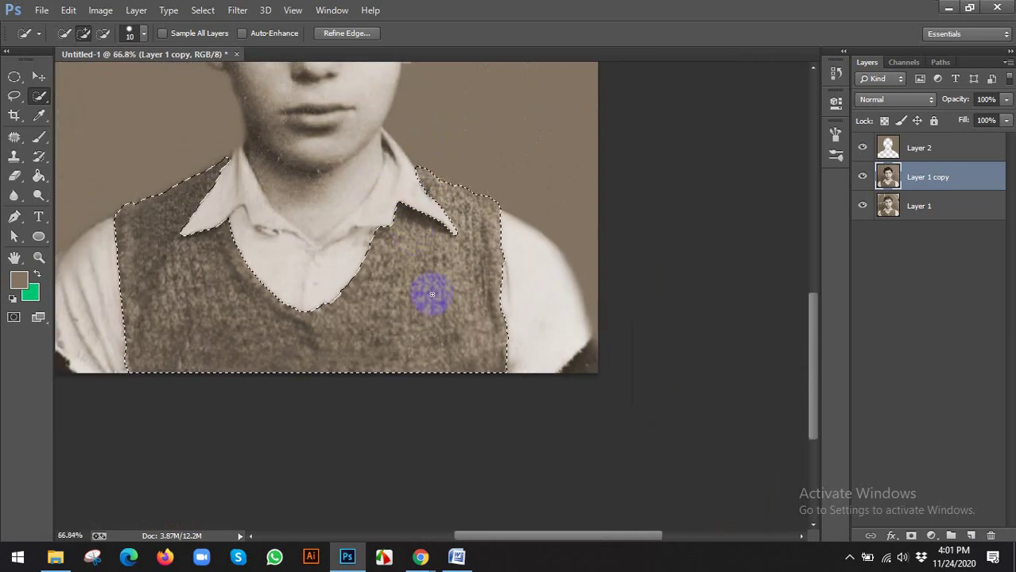
right_click(388, 245)
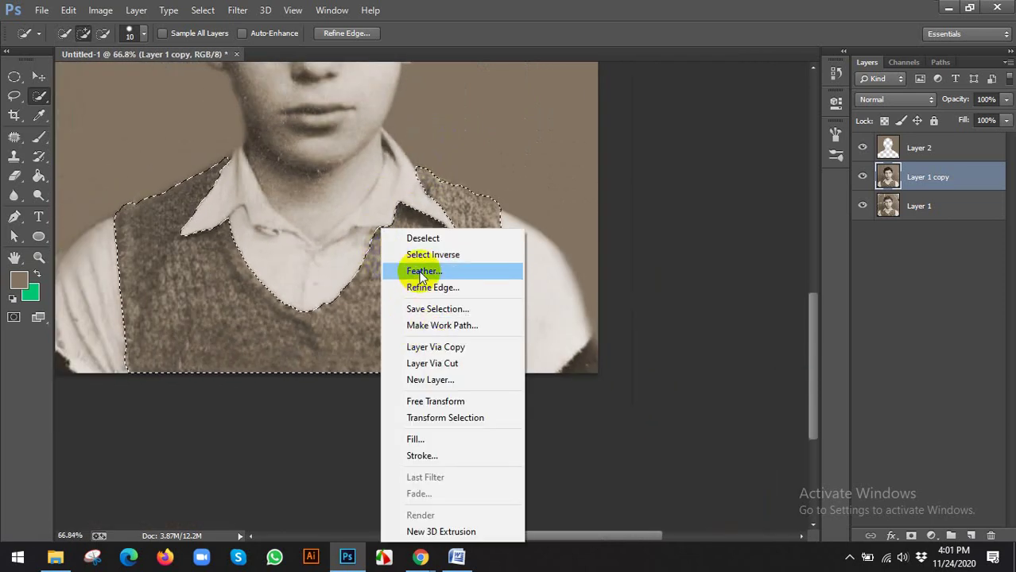
click(403, 263)
click(581, 189)
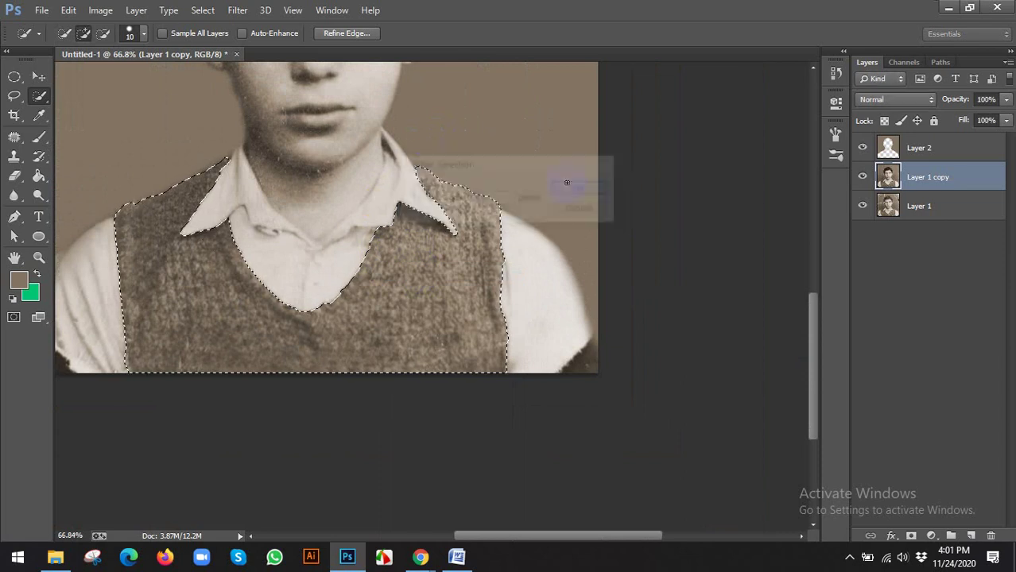
Step: Start a Hue/Saturation adjustment on the selected vest and enable Colorize with live preview
click(100, 11)
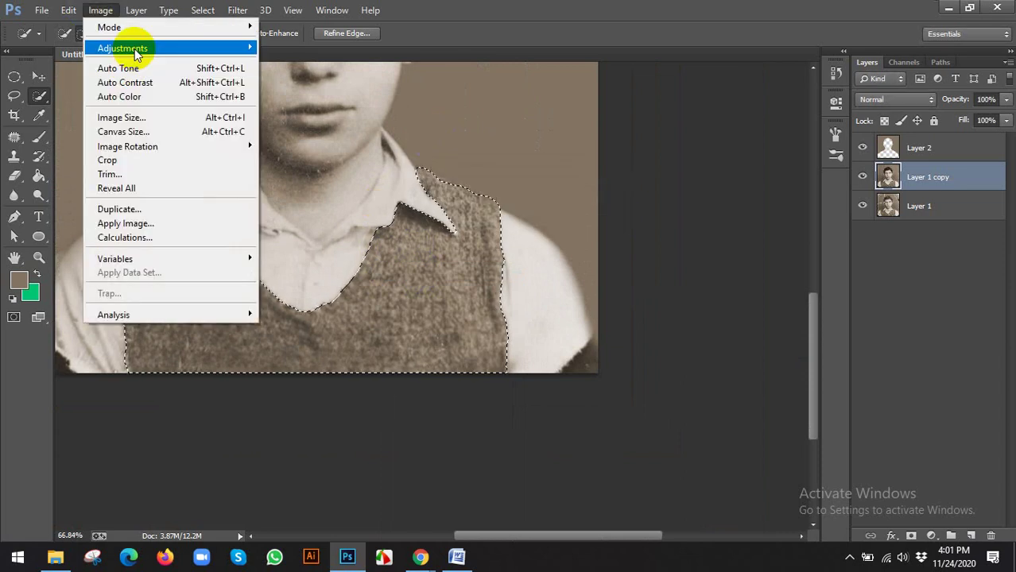
mouse_move(136, 50)
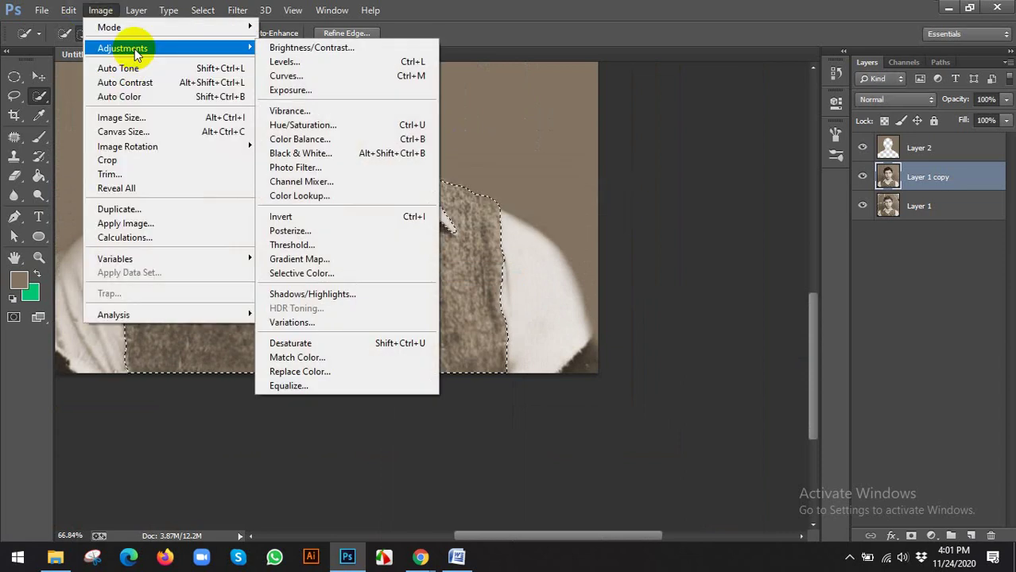
click(352, 126)
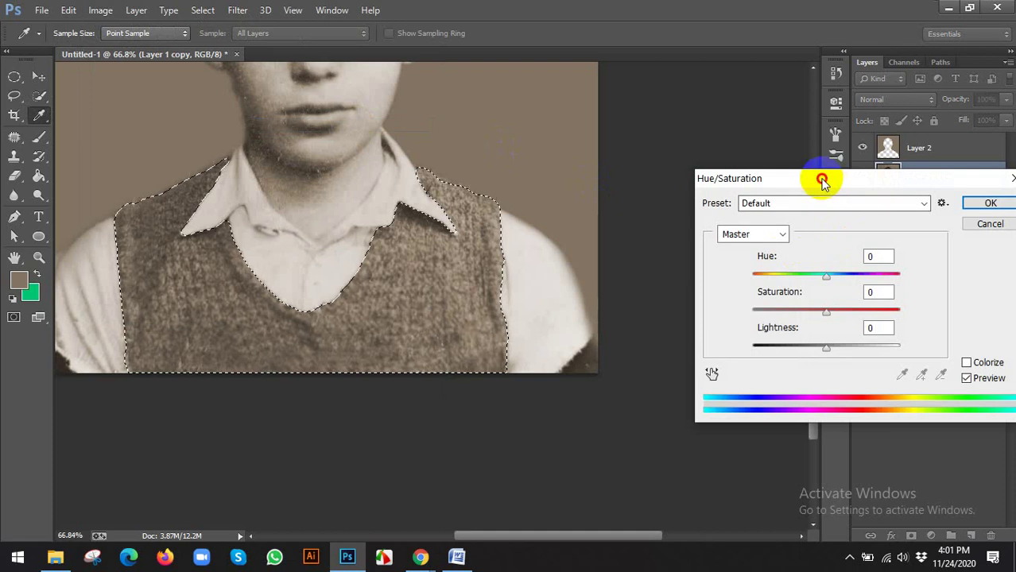
drag(823, 181, 689, 122)
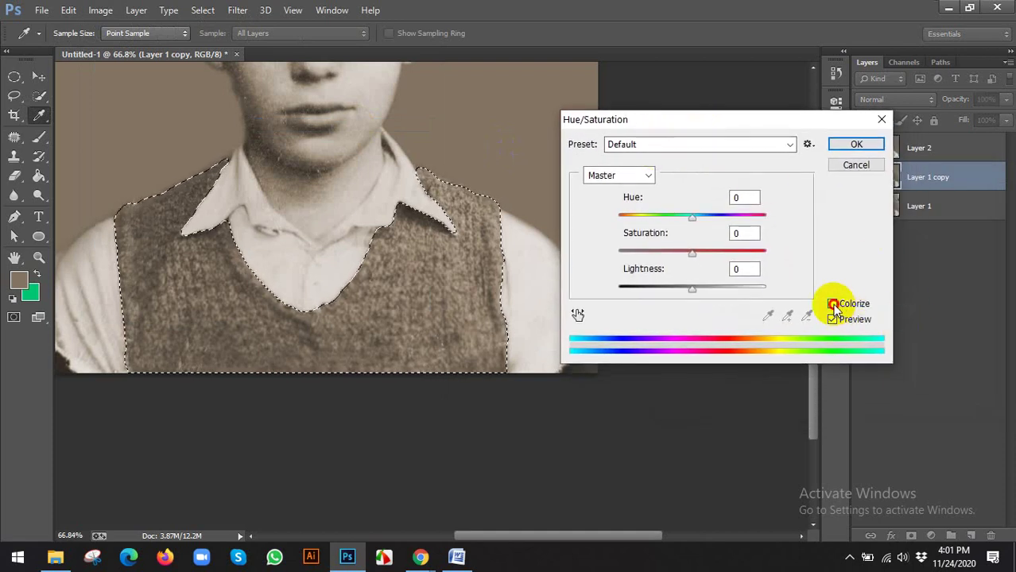
click(833, 305)
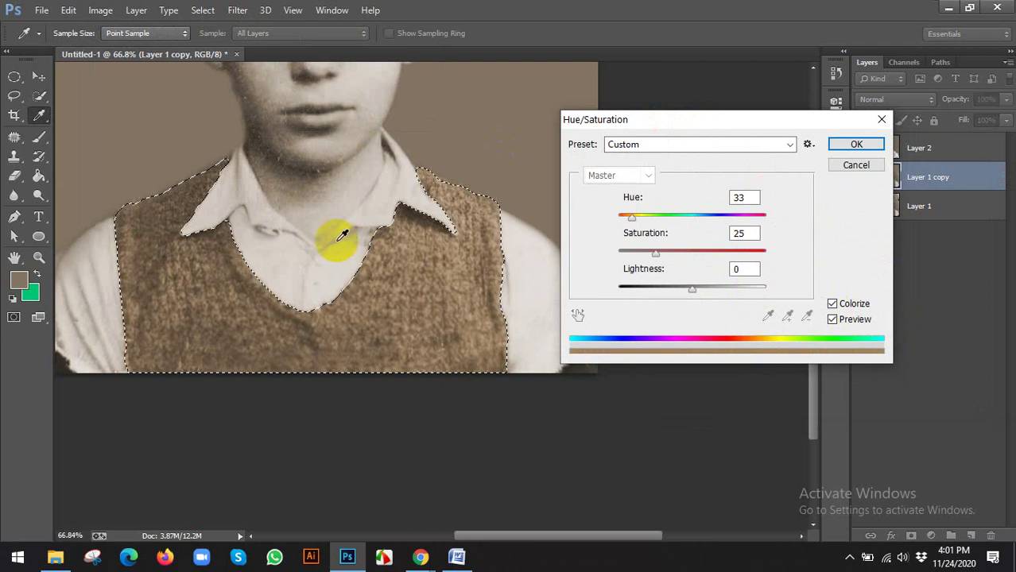
click(832, 305)
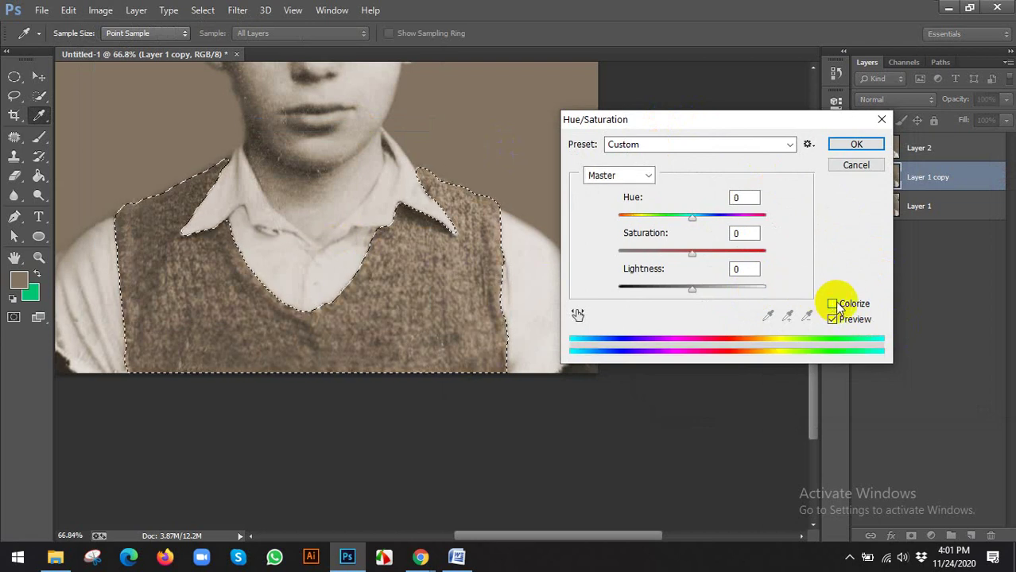
click(832, 304)
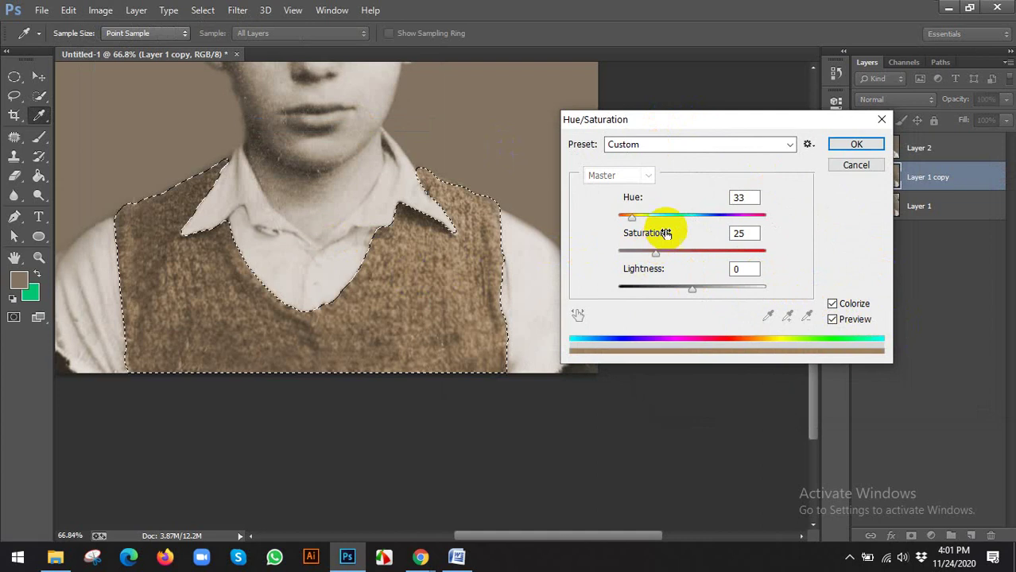
Step: Try a purple tint on the vest with hue 278, saturation 52 and lightness 0
drag(668, 215, 751, 220)
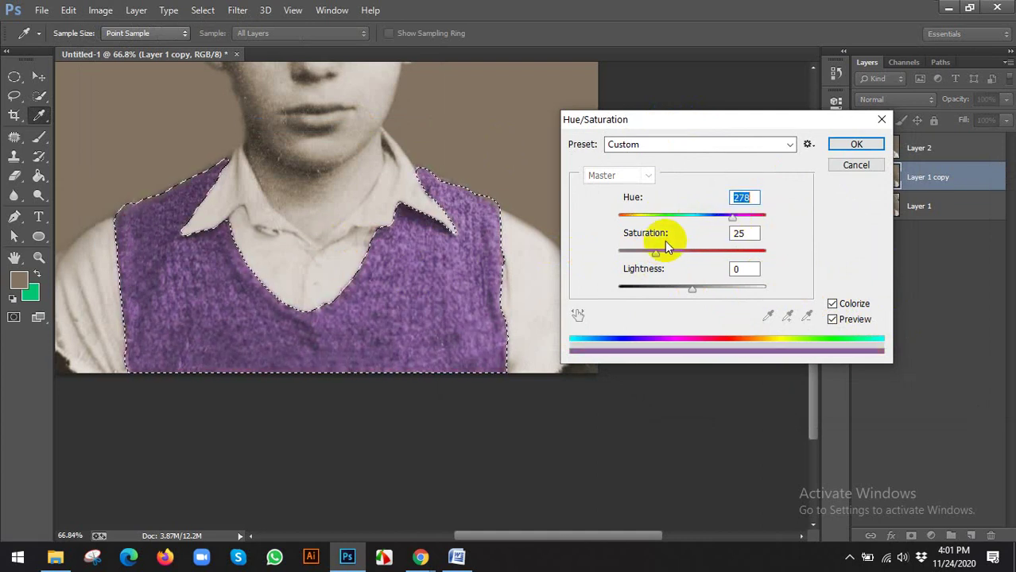
drag(657, 253, 695, 253)
mouse_move(692, 288)
mouse_down()
mouse_move(630, 286)
mouse_move(785, 302)
mouse_move(572, 286)
mouse_move(679, 290)
mouse_up()
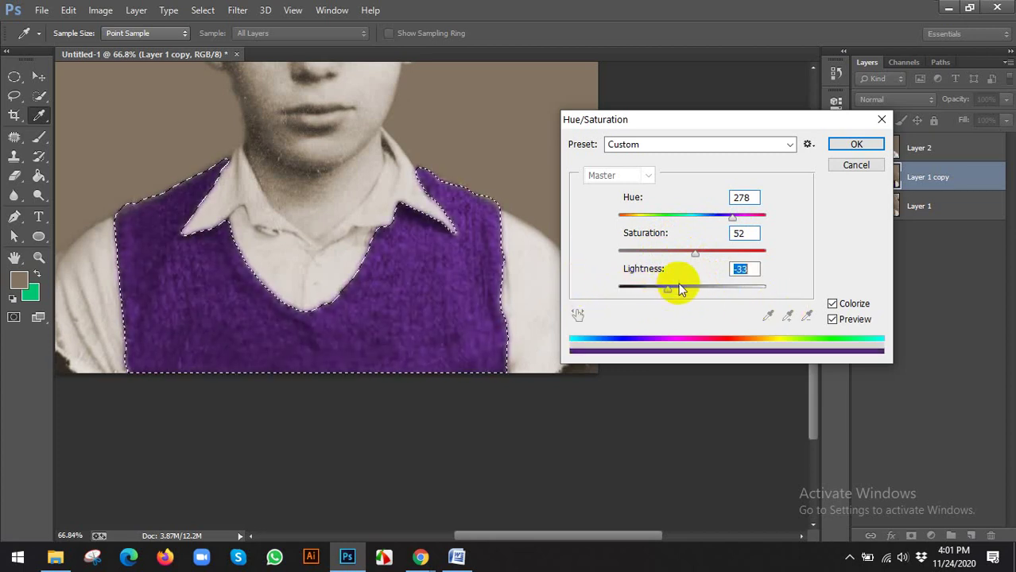
text(0)
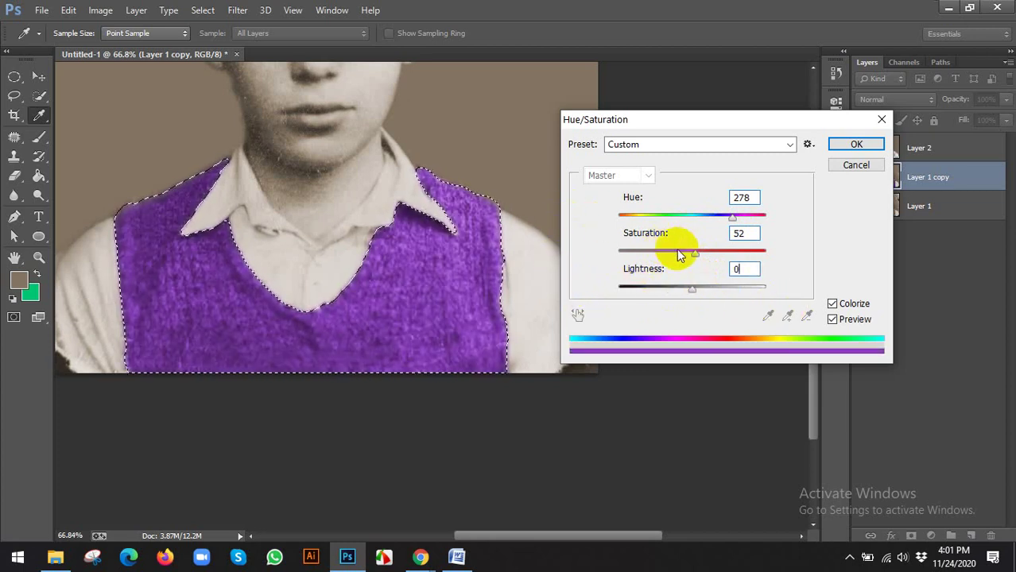
Step: Tint the vest rust-orange with hue 22 and saturation 46, apply the adjustment and deselect
drag(680, 254, 687, 255)
drag(699, 215, 629, 220)
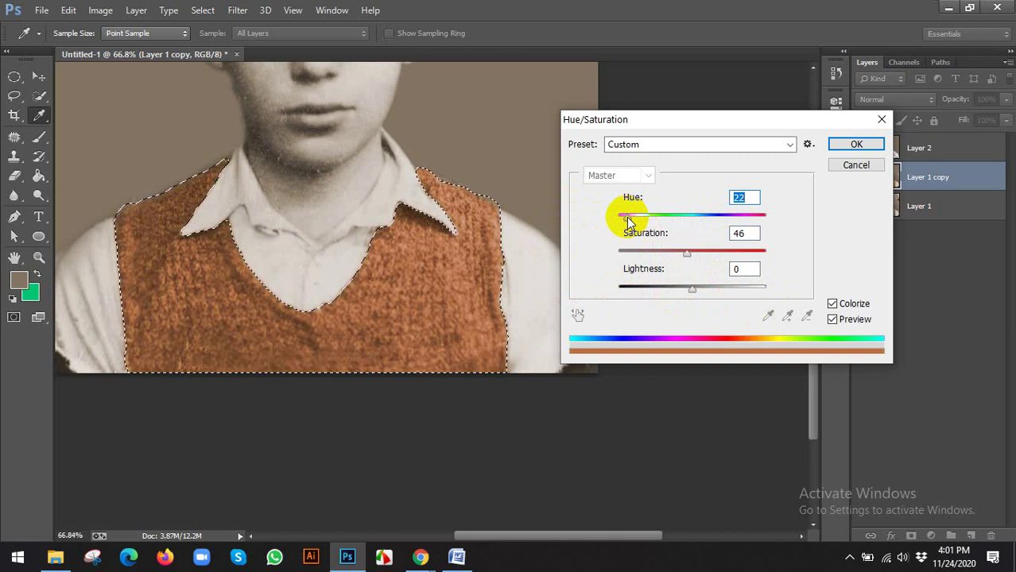
click(841, 143)
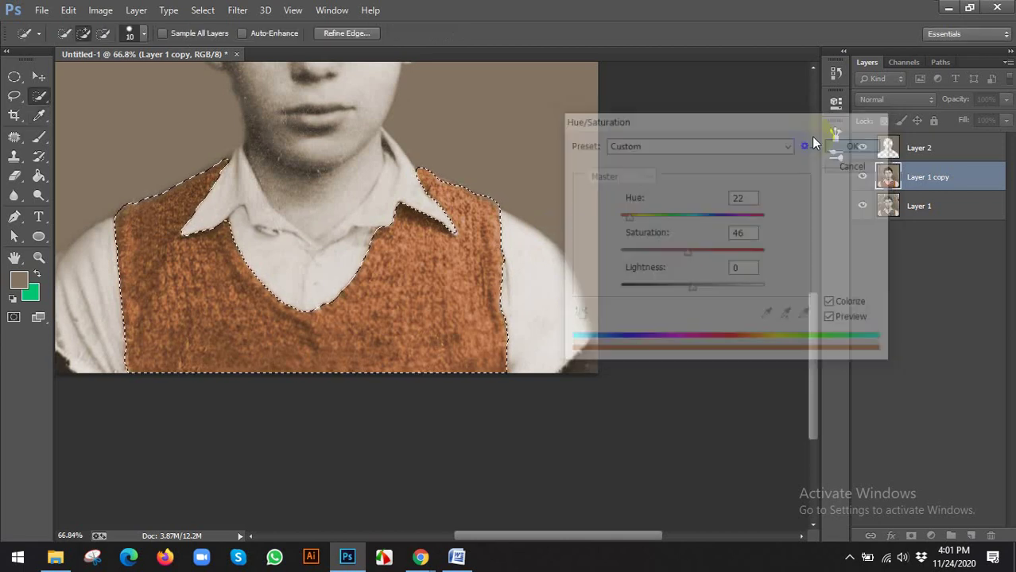
scroll(466, 215, down, 2)
key(ctrl+d)
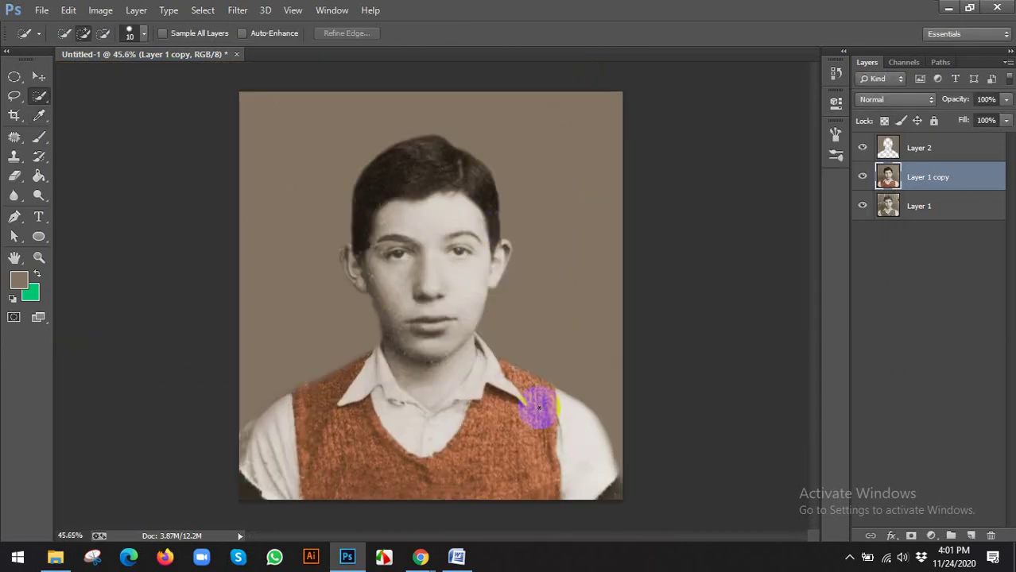
Step: Inspect the tinted vest edges and compare the portrait with Layer 2 hidden and shown
scroll(520, 421, up, 2)
drag(547, 419, 552, 310)
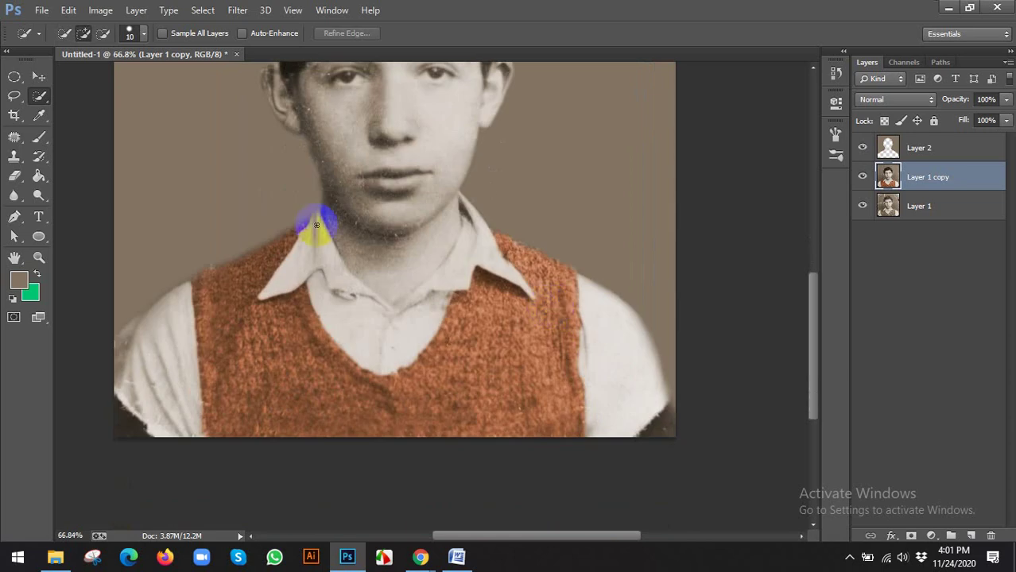
right_click(40, 96)
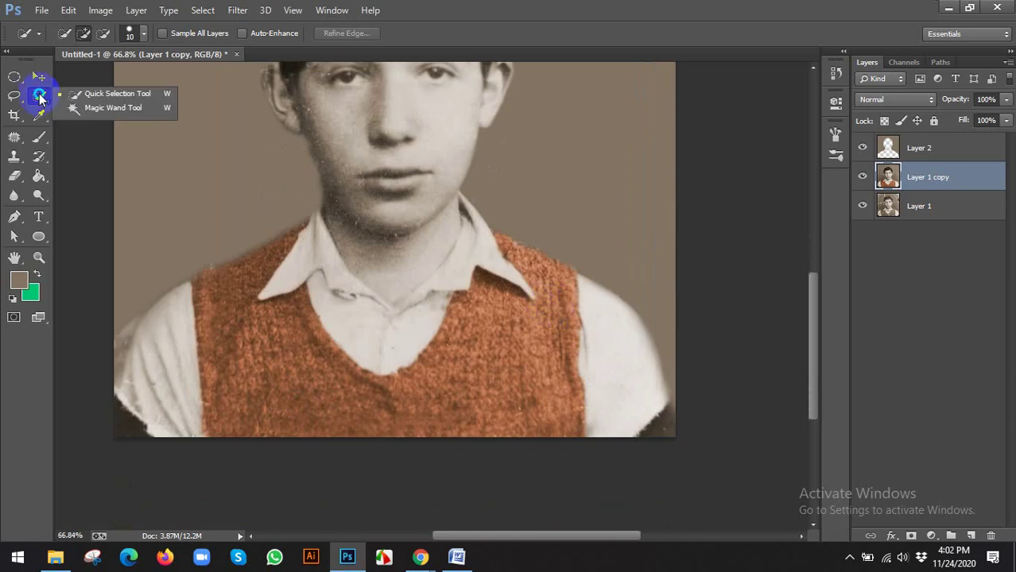
click(81, 95)
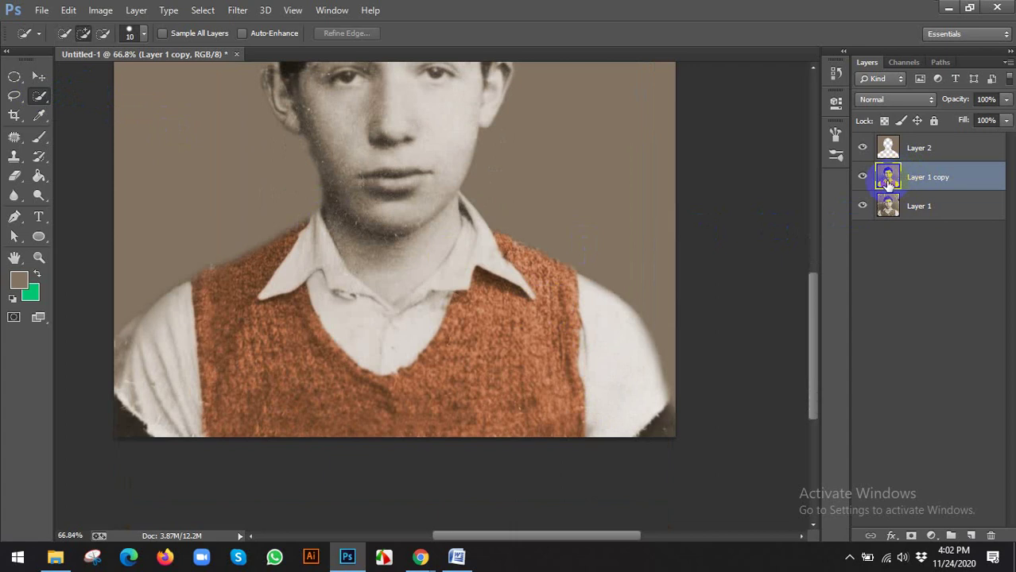
key(ctrl+0)
click(862, 148)
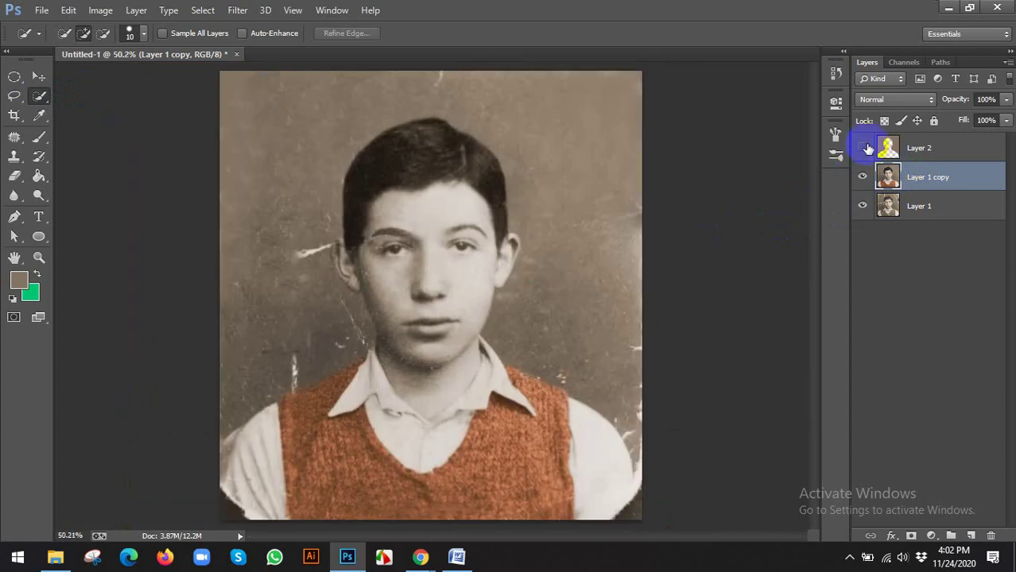
click(870, 148)
click(862, 147)
scroll(412, 427, up, 5)
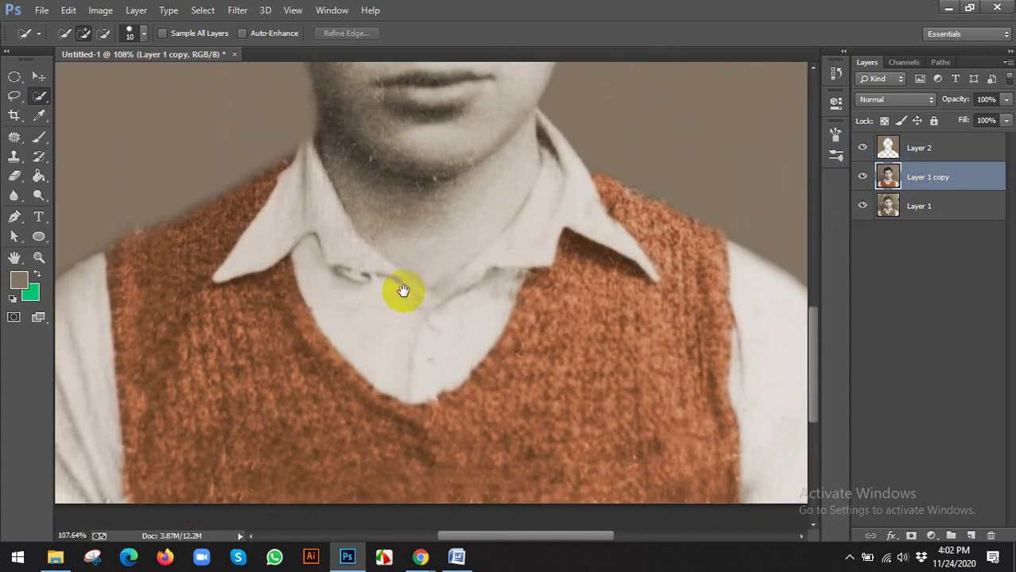
Step: Select the shirt front and collar on Layer 1 copy using Quick Selection with a size 45 brush
scroll(403, 291, down, 3)
key(bracketright)
key(bracketright)
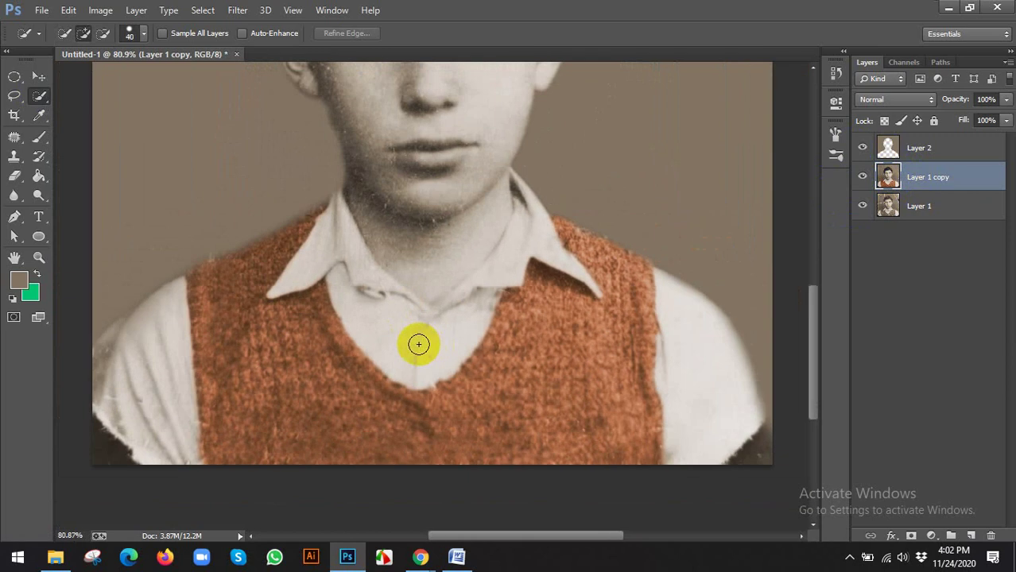
key(bracketright)
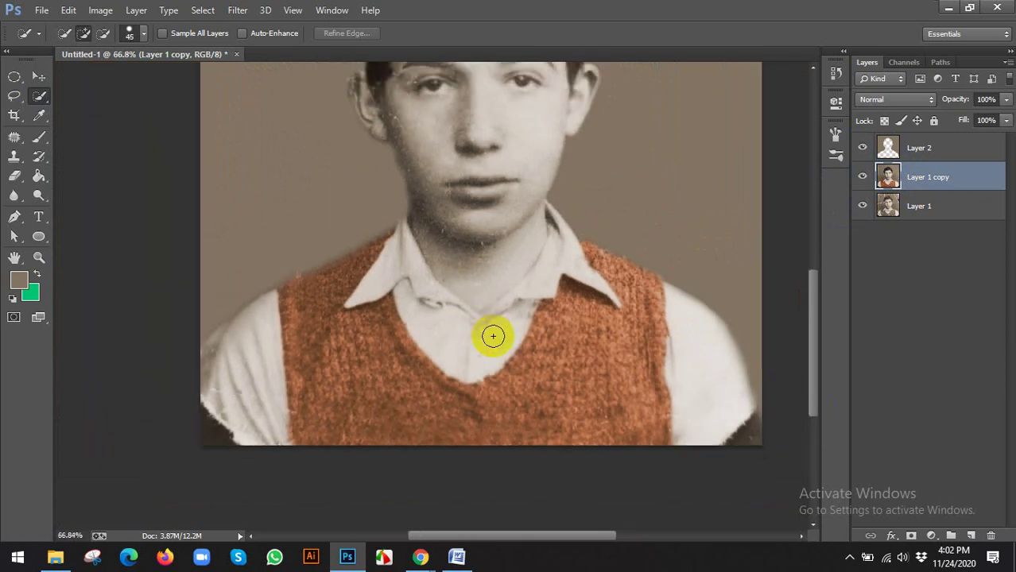
mouse_move(481, 340)
mouse_down()
mouse_move(461, 347)
mouse_move(404, 263)
mouse_move(564, 252)
mouse_move(529, 291)
mouse_move(563, 263)
mouse_up()
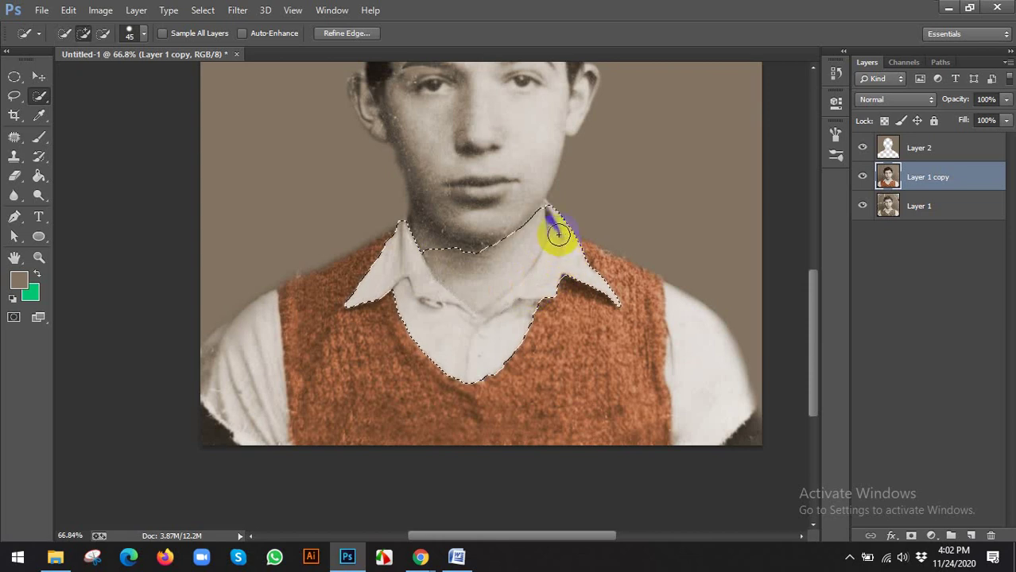
Step: Extend the shirt selection to the right collar's upper tip and subtract the background that spills in beside it
scroll(556, 223, up, 1)
scroll(554, 211, up, 1)
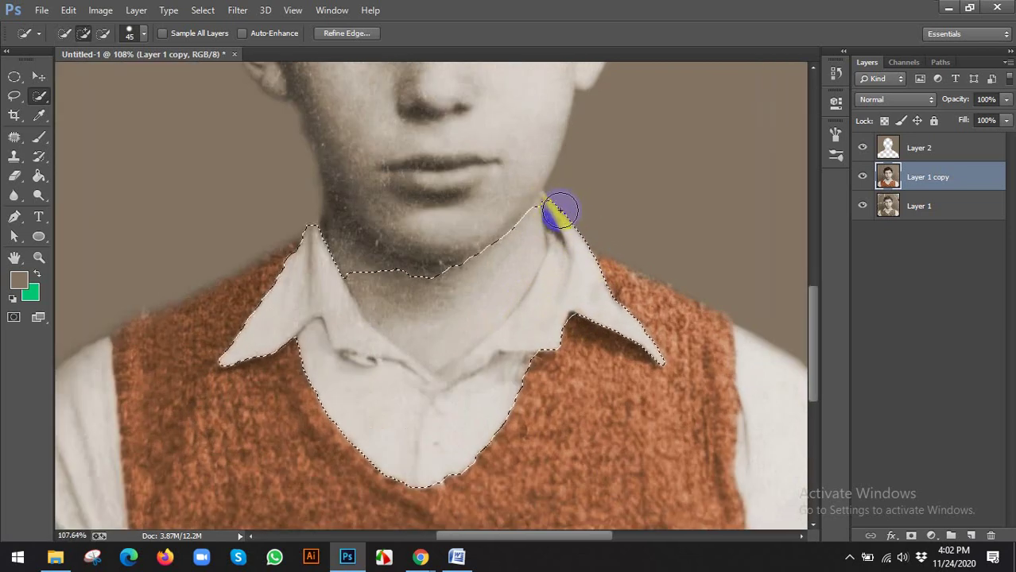
drag(559, 208, 574, 211)
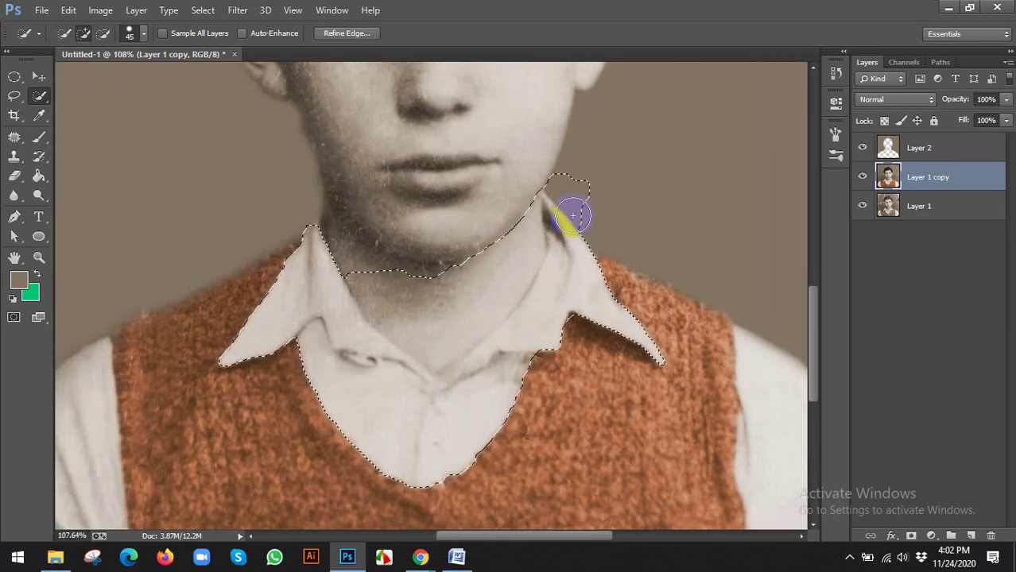
drag(465, 256, 469, 236)
scroll(561, 167, up, 2)
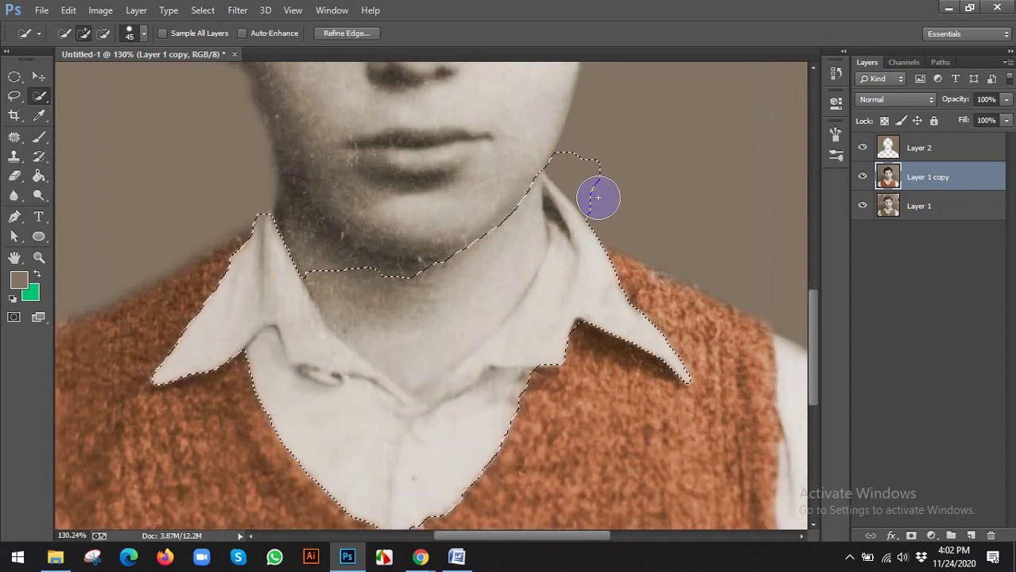
drag(535, 209, 526, 211)
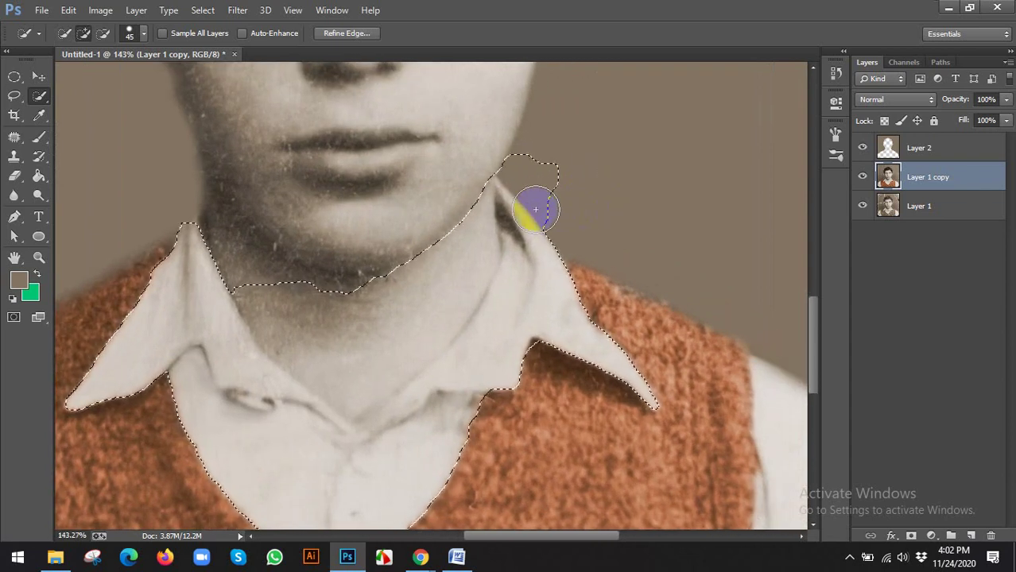
scroll(532, 191, up, 1)
mouse_move(545, 173)
mouse_down()
mouse_move(551, 155)
mouse_move(574, 184)
mouse_move(517, 151)
mouse_move(553, 175)
mouse_move(564, 197)
mouse_move(547, 181)
mouse_move(567, 202)
mouse_move(556, 239)
mouse_up()
Step: Reduce the selection brush to size 5 and refine the selection where the right collar's lower edge meets the vest
key(bracketleft)
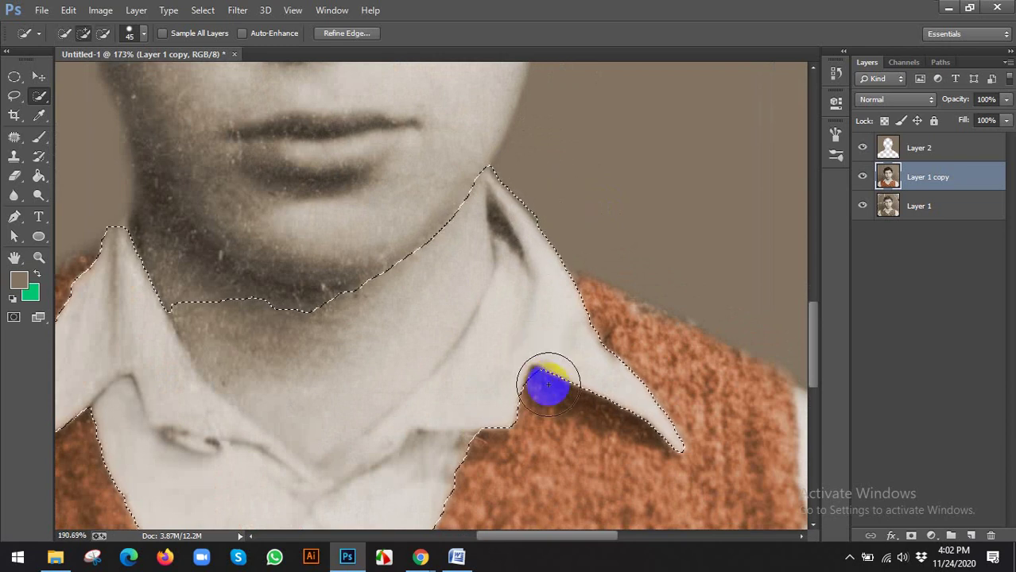
scroll(547, 382, up, 3)
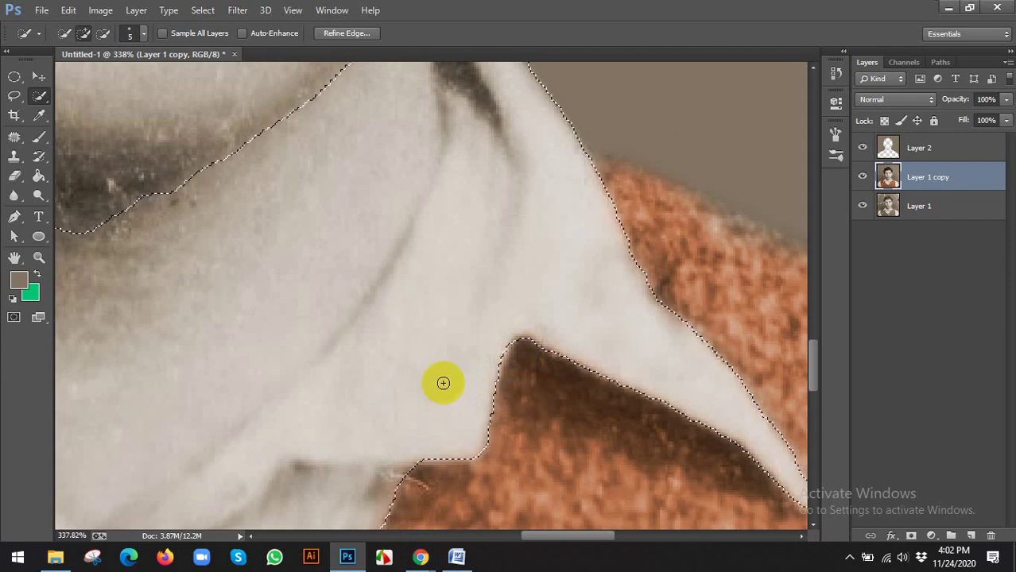
scroll(443, 383, down, 6)
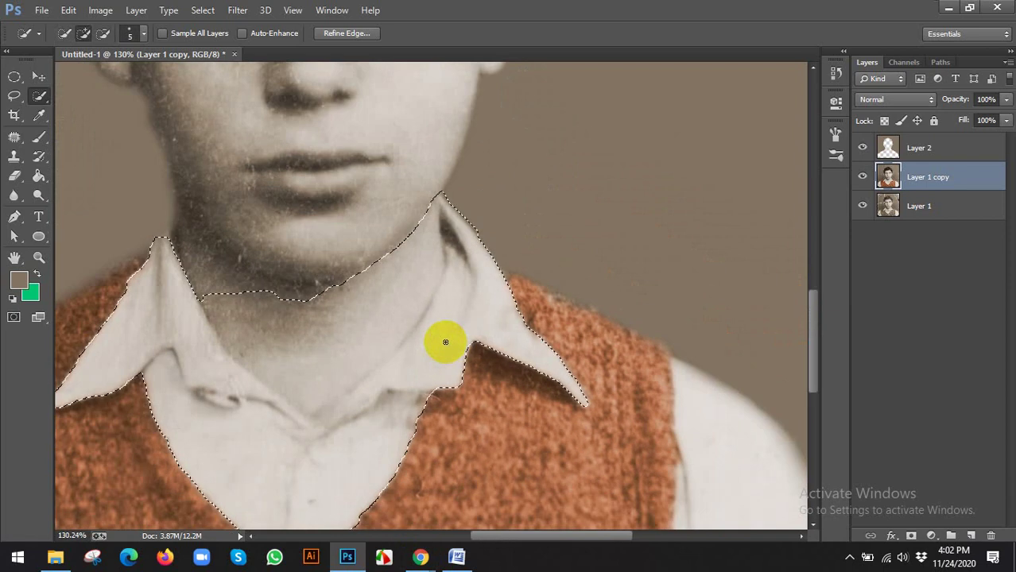
drag(445, 342, 487, 276)
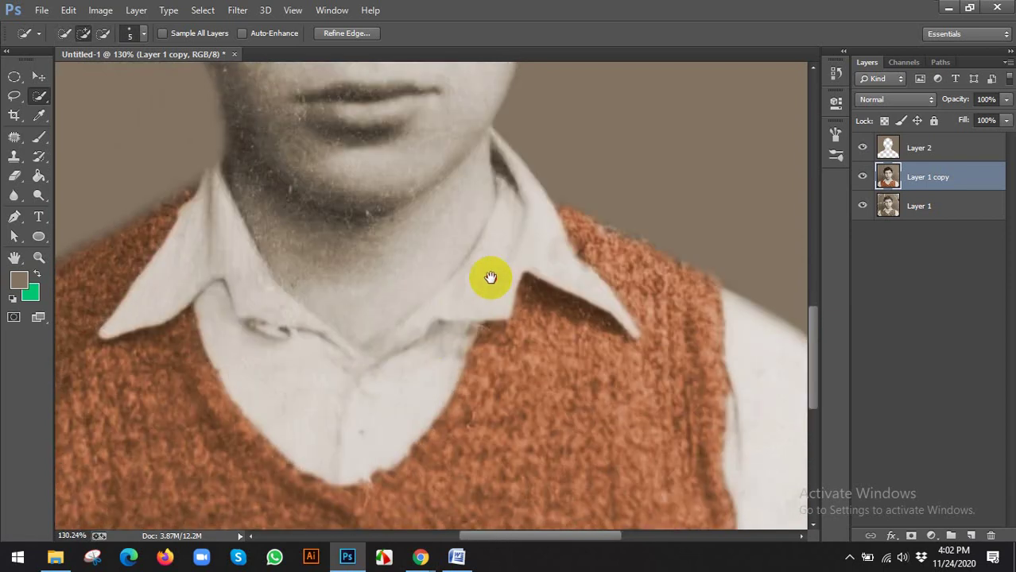
Step: Subtract the boy's neck from the shirt selection along both collar edges, enlarging the brush to size 35
mouse_move(336, 234)
mouse_down()
mouse_move(265, 207)
mouse_move(327, 255)
mouse_move(365, 302)
mouse_move(385, 208)
mouse_move(396, 255)
mouse_move(429, 184)
mouse_move(430, 199)
mouse_move(471, 136)
mouse_move(474, 159)
mouse_up()
key(bracketright)
key(bracketright)
key(bracketright)
key(bracketright)
key(bracketright)
key(bracketright)
key(bracketright)
key(bracketright)
key(bracketright)
key(bracketright)
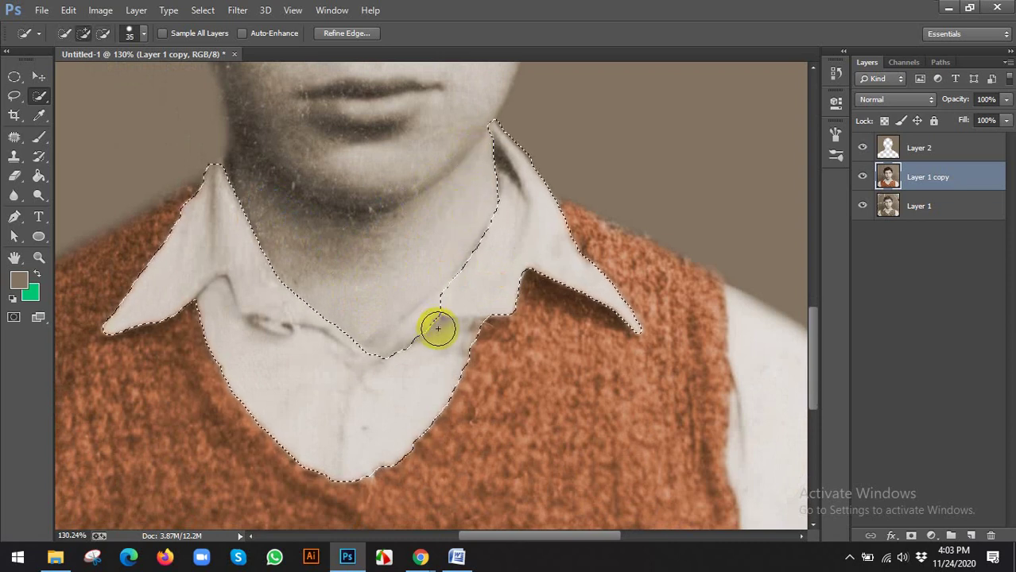
Step: Remove the leftover neck area along the right collar's inner edge down to the V with a size 15 brush
scroll(444, 329, up, 1)
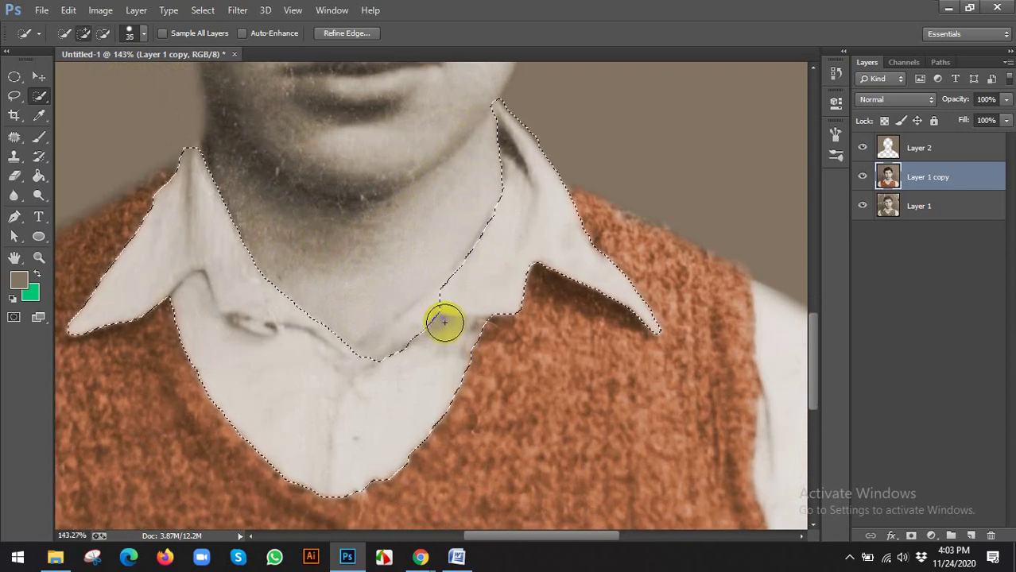
key(bracketleft)
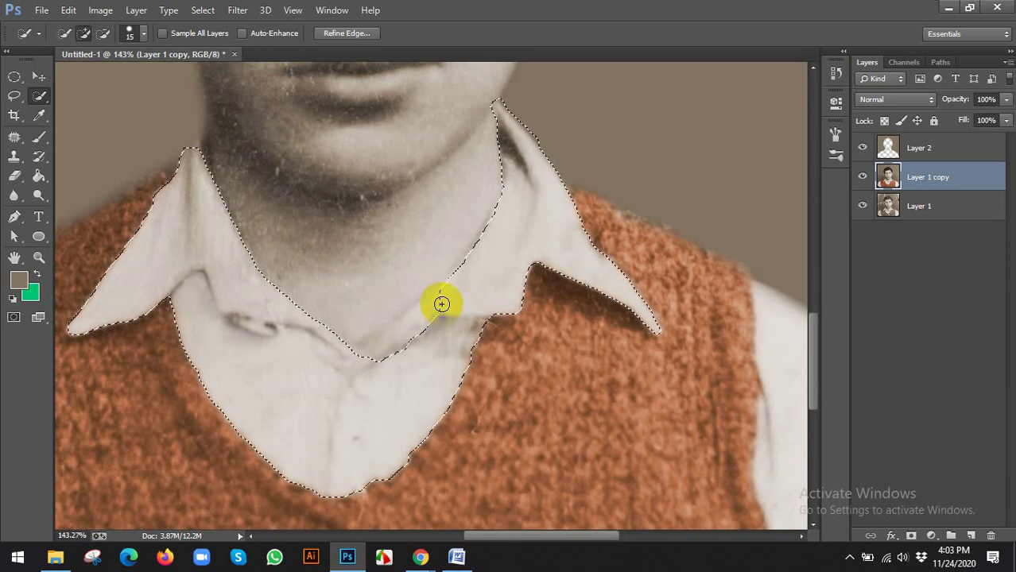
mouse_move(436, 319)
mouse_down()
mouse_move(415, 333)
mouse_move(374, 325)
mouse_move(361, 337)
mouse_move(386, 352)
mouse_move(370, 348)
mouse_up()
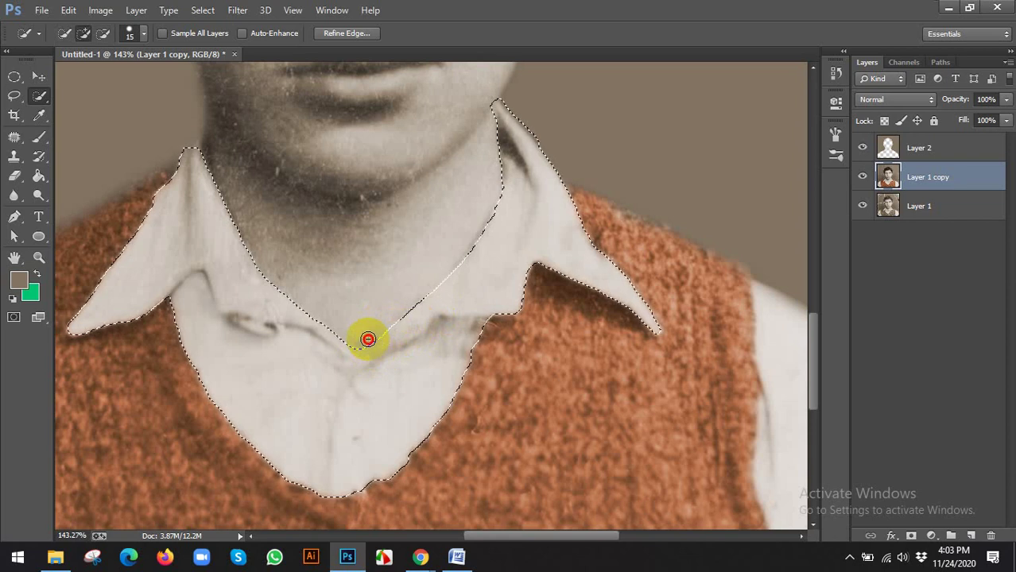
click(367, 340)
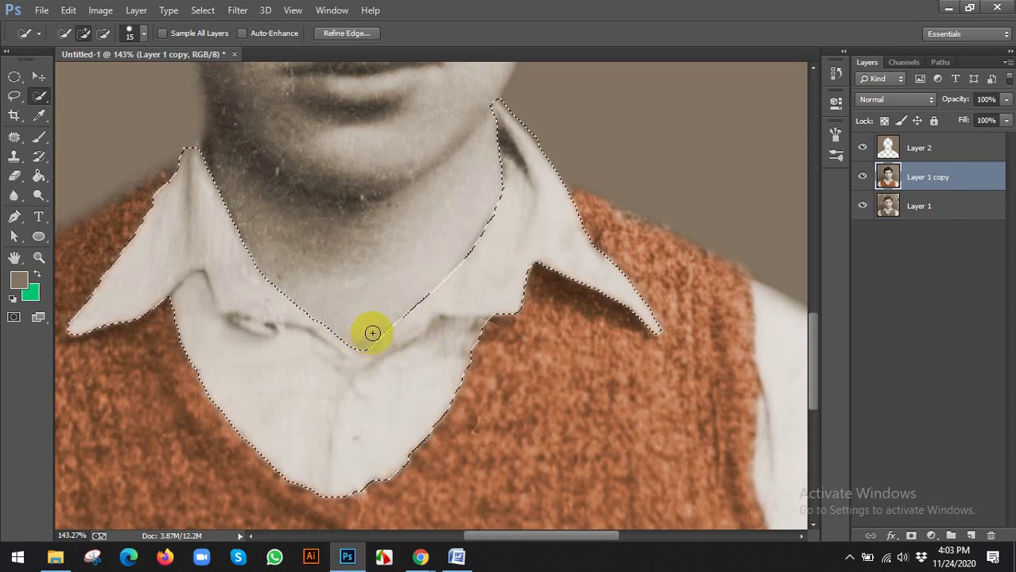
Step: Add both white shirt sleeves to the selection using a size 35 brush, leaving out the background beside the right sleeve
key(space)
drag(279, 242, 324, 268)
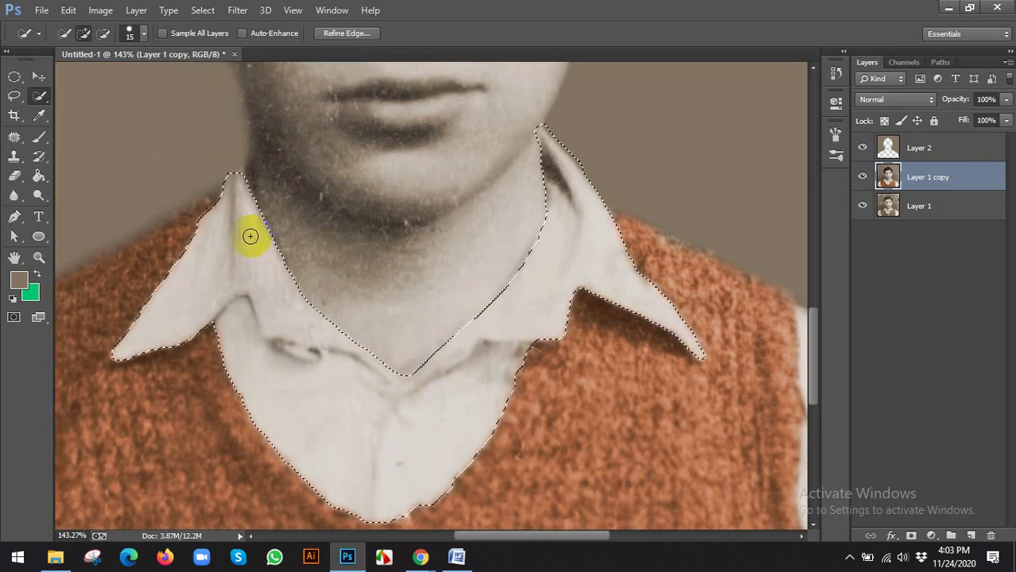
scroll(294, 270, down, 3)
scroll(474, 274, down, 1)
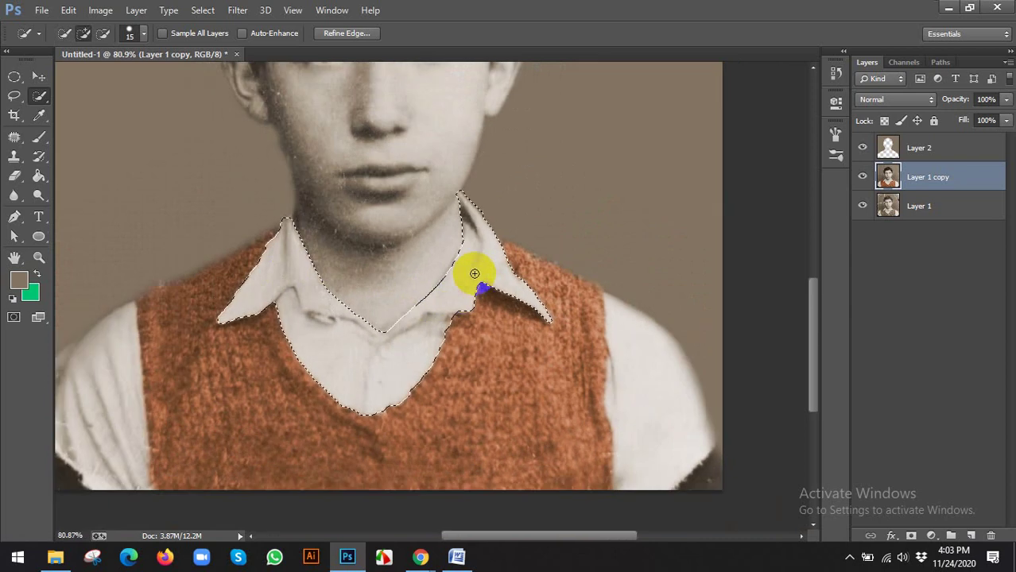
mouse_move(472, 279)
mouse_down()
mouse_move(410, 234)
mouse_move(386, 238)
mouse_move(422, 226)
mouse_up()
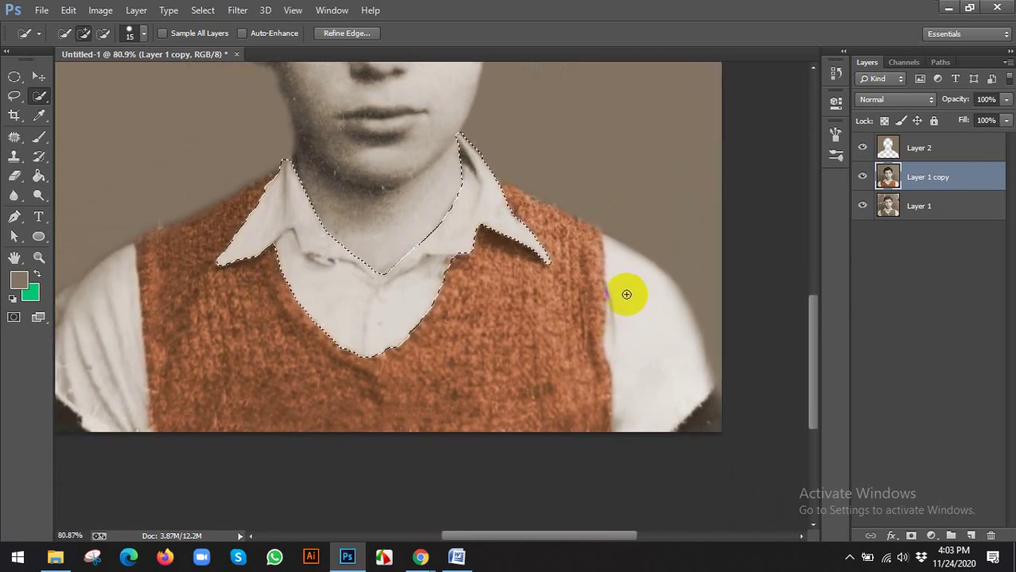
mouse_move(633, 286)
mouse_down()
mouse_move(712, 329)
mouse_move(694, 321)
mouse_move(732, 307)
mouse_move(721, 307)
mouse_move(731, 367)
mouse_move(716, 300)
mouse_move(726, 378)
mouse_up()
key(bracketright)
key(bracketright)
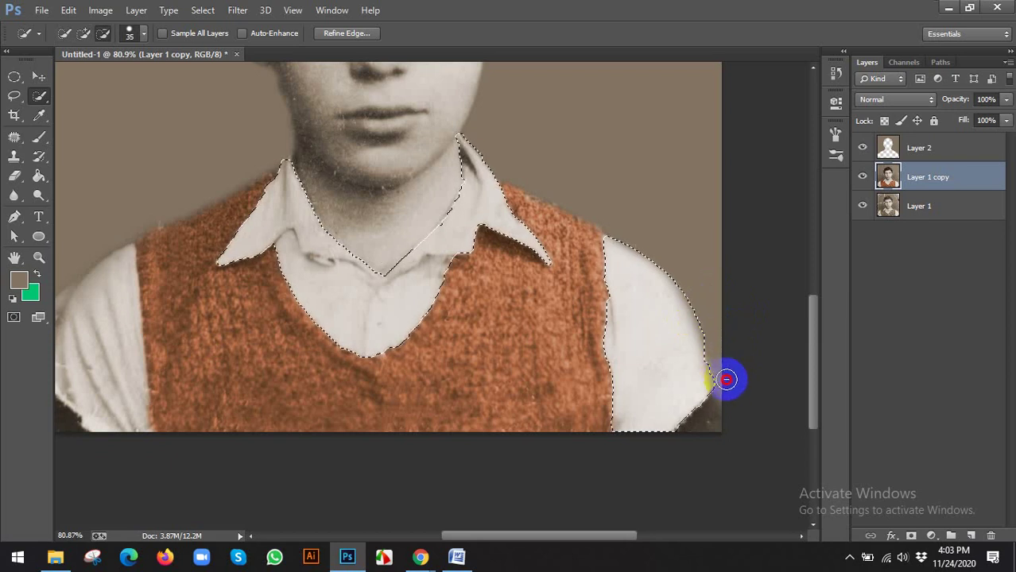
drag(656, 345, 682, 308)
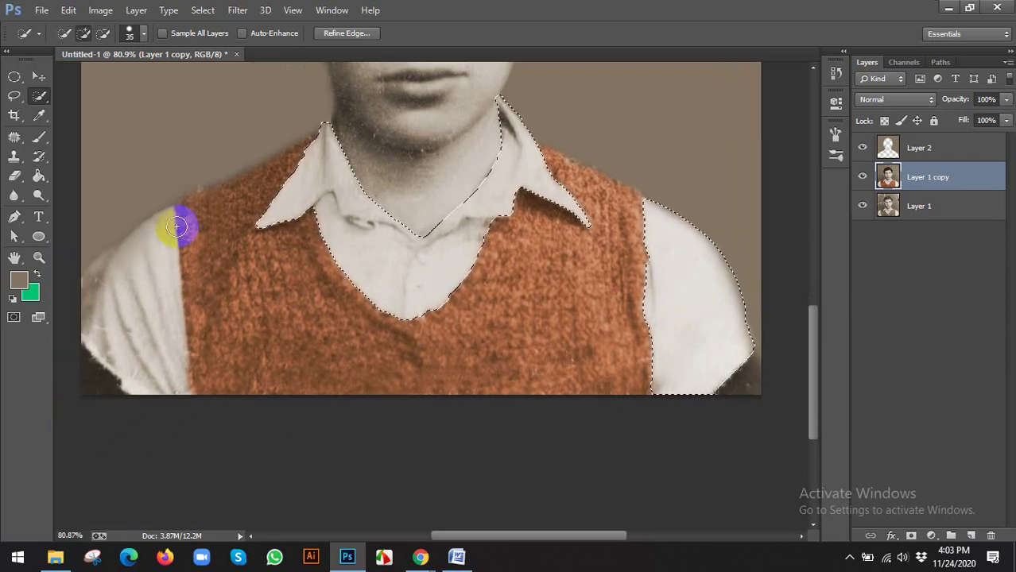
mouse_move(170, 227)
mouse_down()
mouse_move(195, 221)
mouse_move(159, 290)
mouse_move(181, 229)
mouse_move(136, 268)
mouse_move(127, 359)
mouse_up()
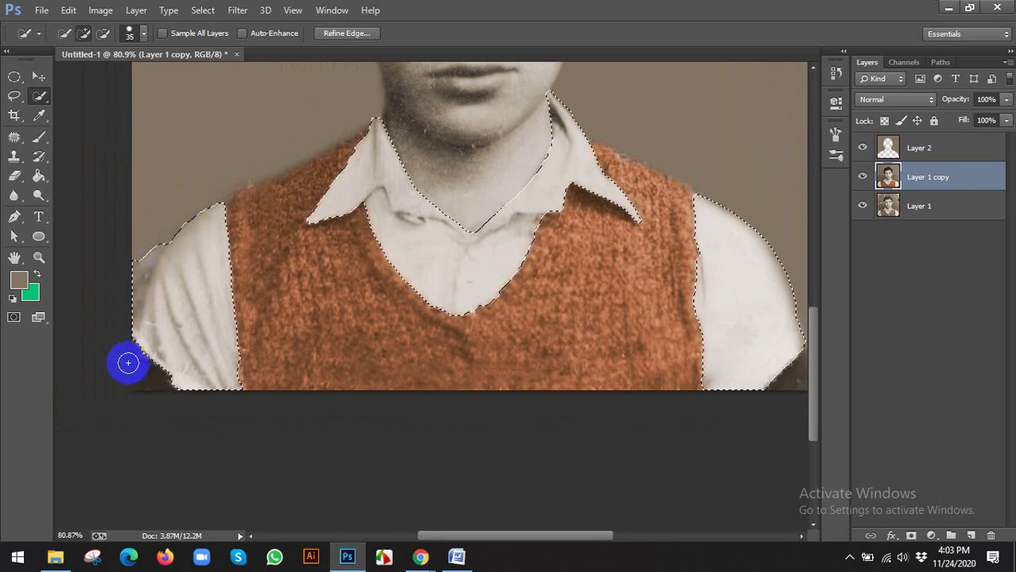
Step: Try to colorize the selected shirt with Hue/Saturation at hue 33, saturation 25 and lightness +42
scroll(199, 341, down, 3)
click(100, 10)
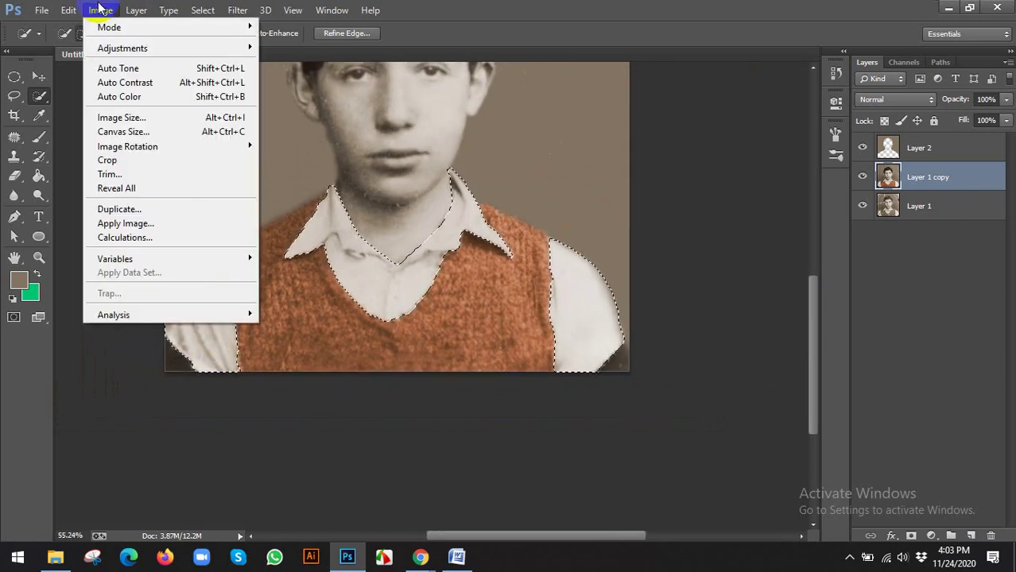
mouse_move(129, 47)
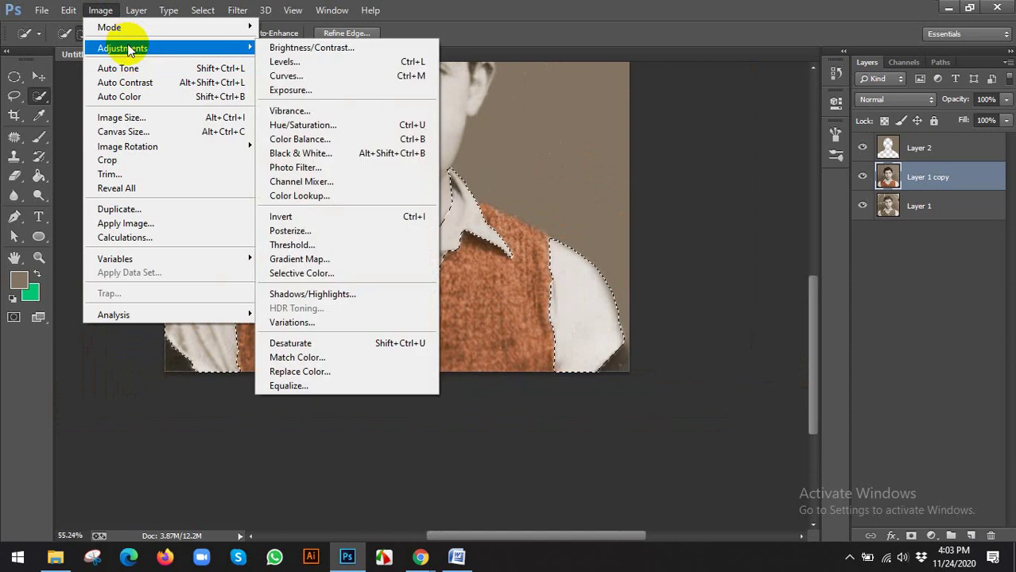
click(312, 126)
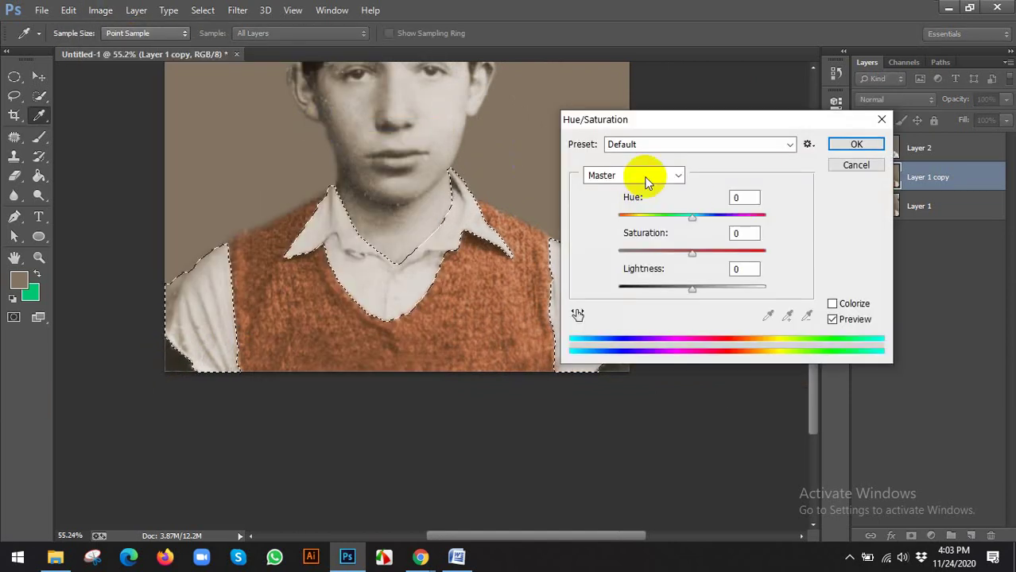
click(832, 304)
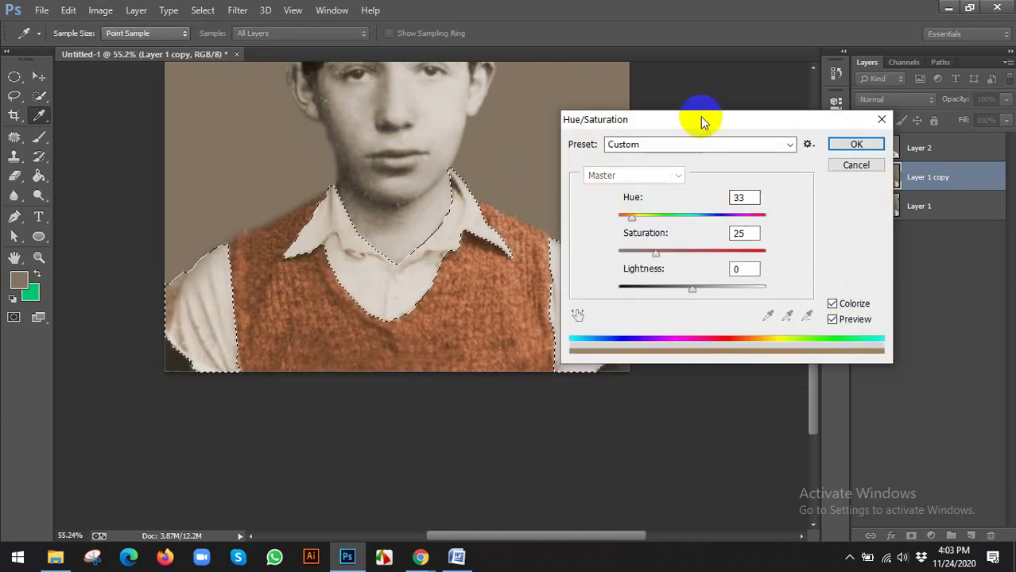
drag(700, 116, 766, 117)
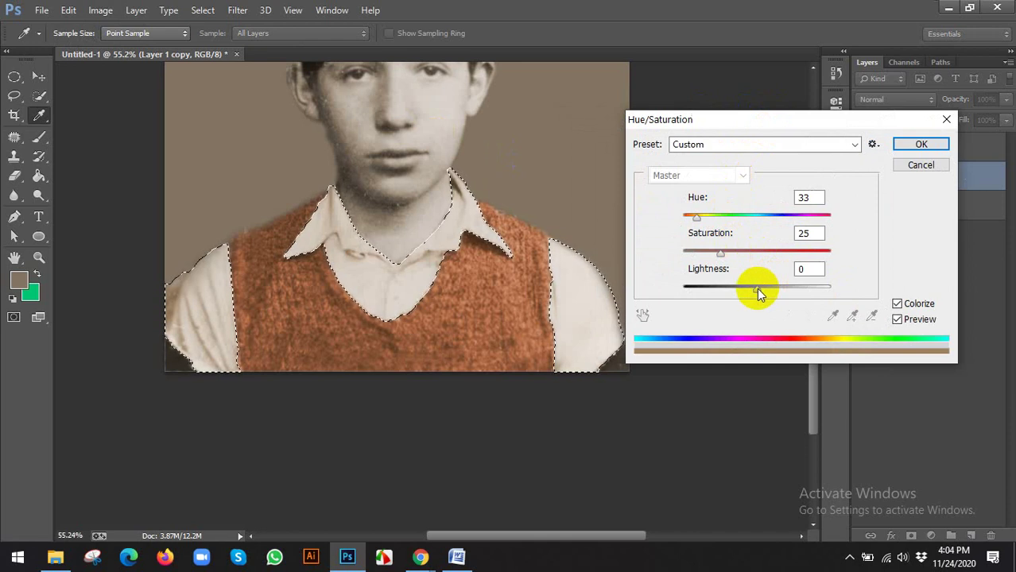
drag(756, 292, 789, 294)
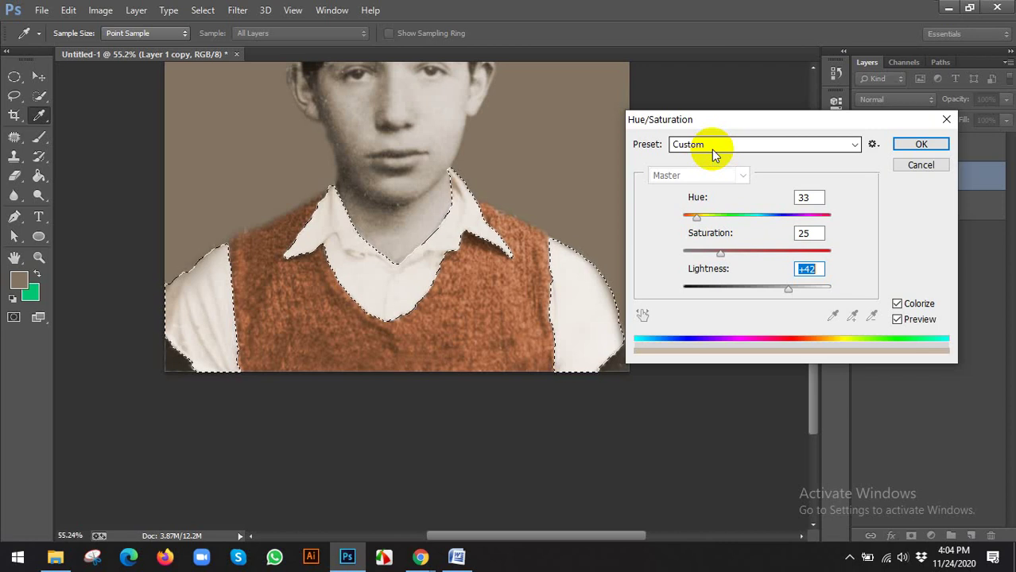
click(921, 145)
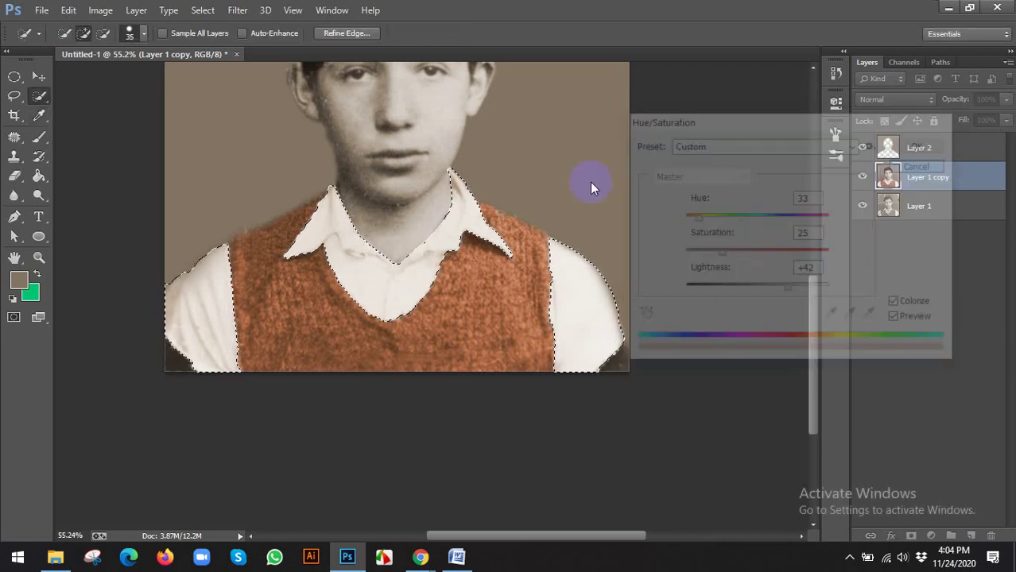
Step: Feather the shirt selection with a radius of 5
right_click(274, 276)
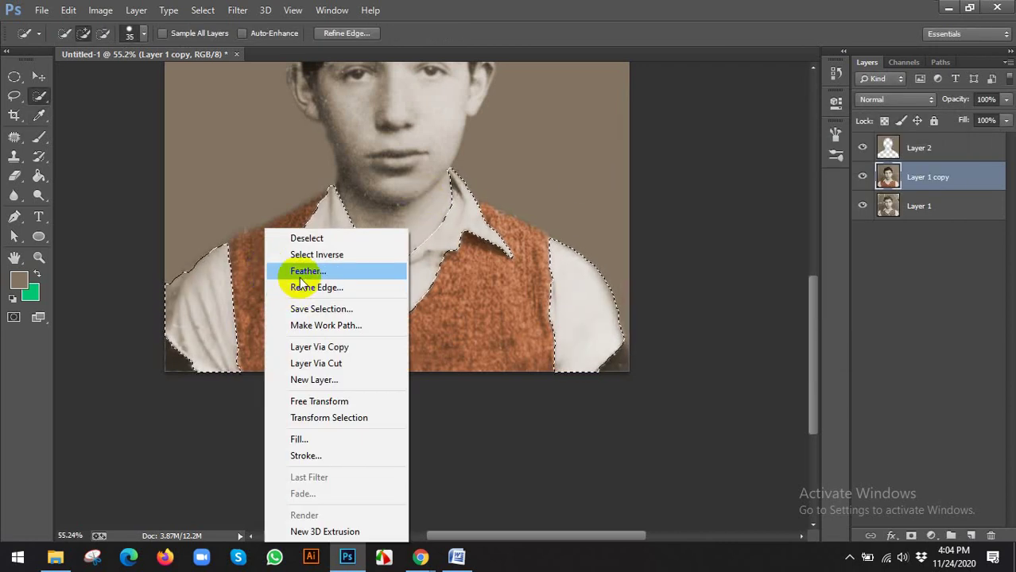
click(302, 273)
text(5)
click(581, 186)
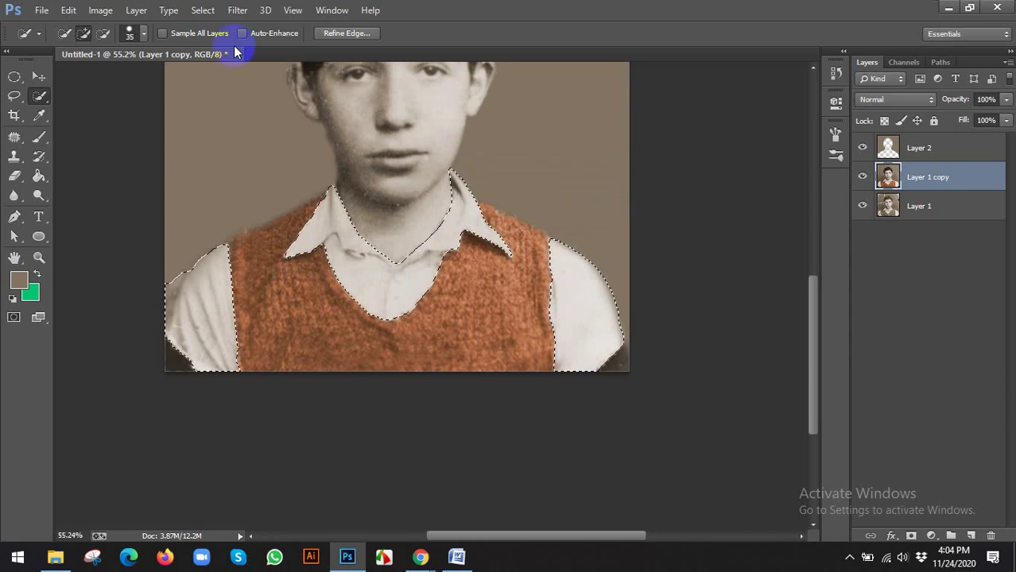
Step: Colorize the shirt with Hue/Saturation at hue 35, saturation 25 and lightness +40, and deselect it
click(100, 9)
mouse_move(134, 48)
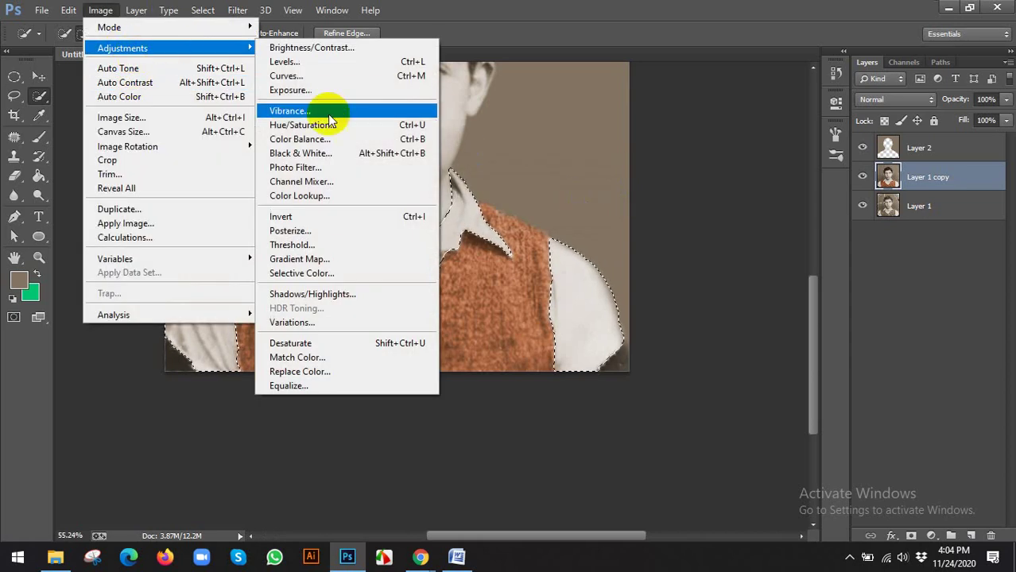
click(294, 126)
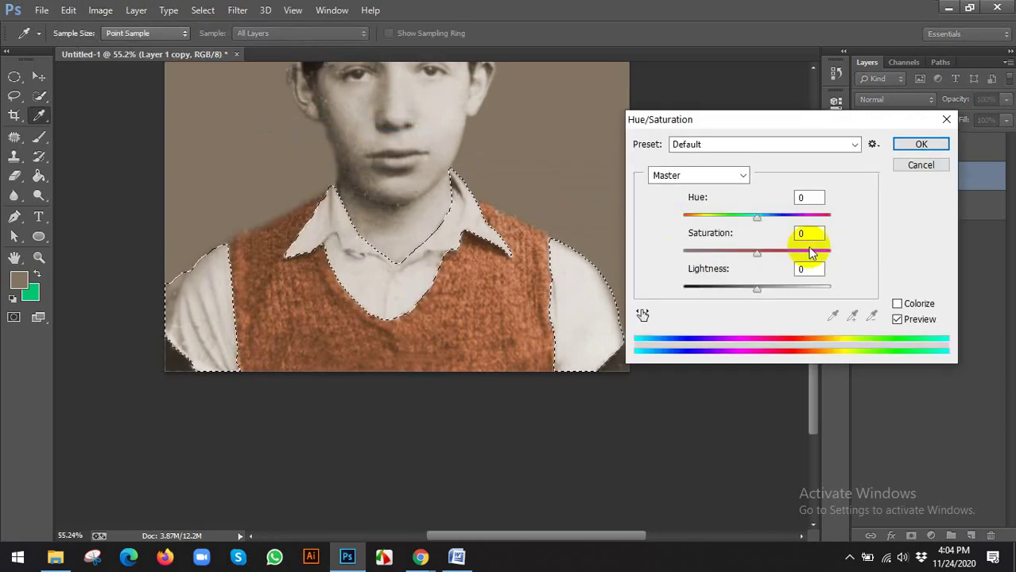
click(897, 304)
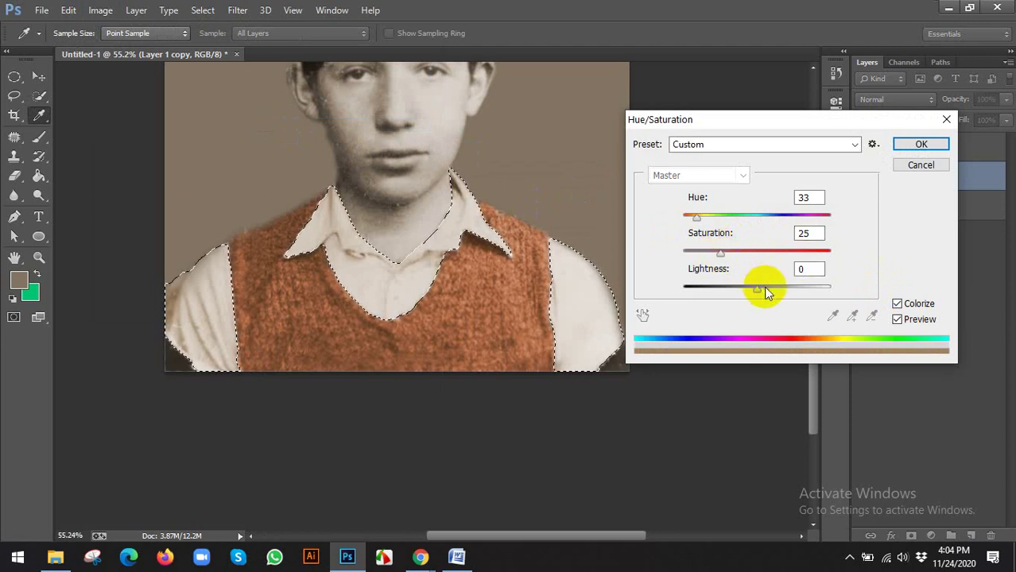
drag(759, 290, 774, 294)
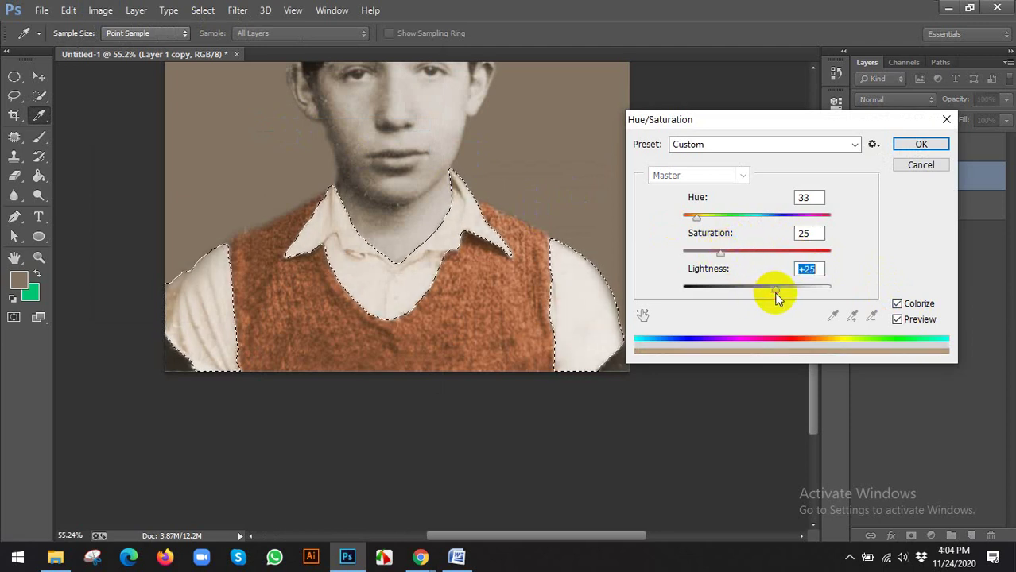
mouse_move(697, 217)
mouse_down()
mouse_move(716, 222)
mouse_move(699, 213)
mouse_up()
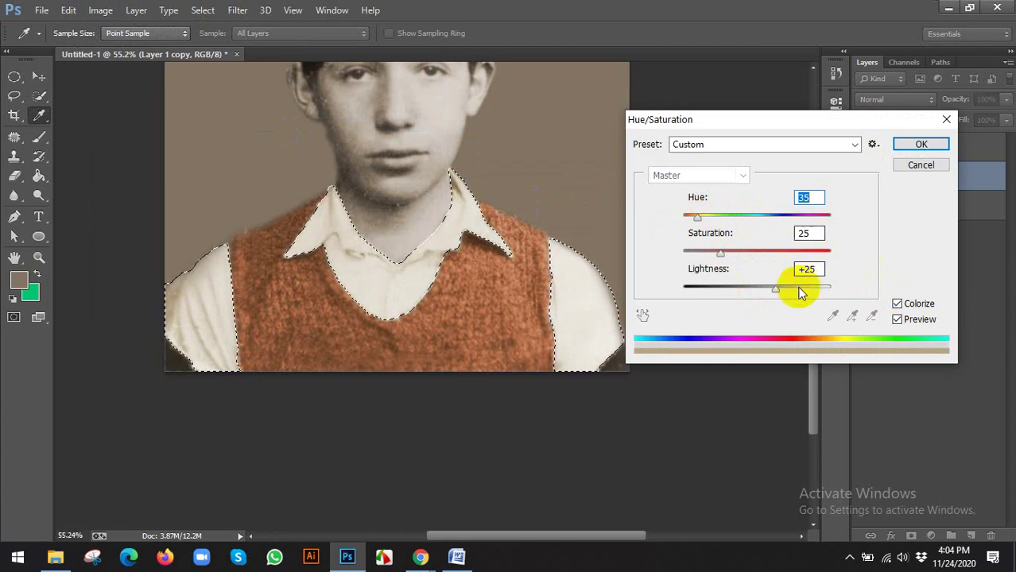
mouse_move(776, 290)
mouse_down()
mouse_move(806, 294)
mouse_move(788, 293)
mouse_up()
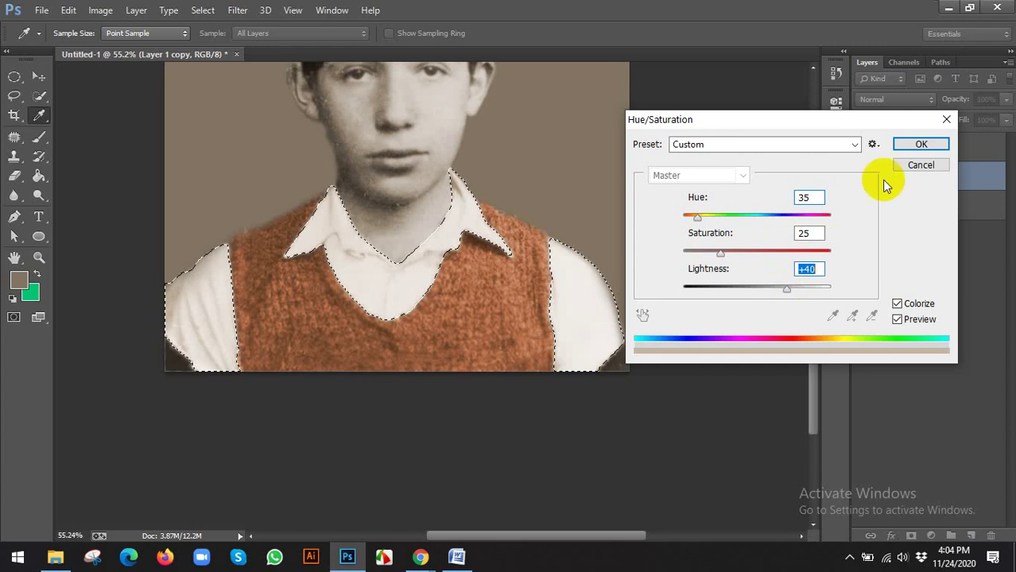
click(919, 144)
key(ctrl+d)
Step: Examine the tinted shirt and vest against the rest of the portrait, from the whole picture to the face and collar
scroll(539, 228, down, 2)
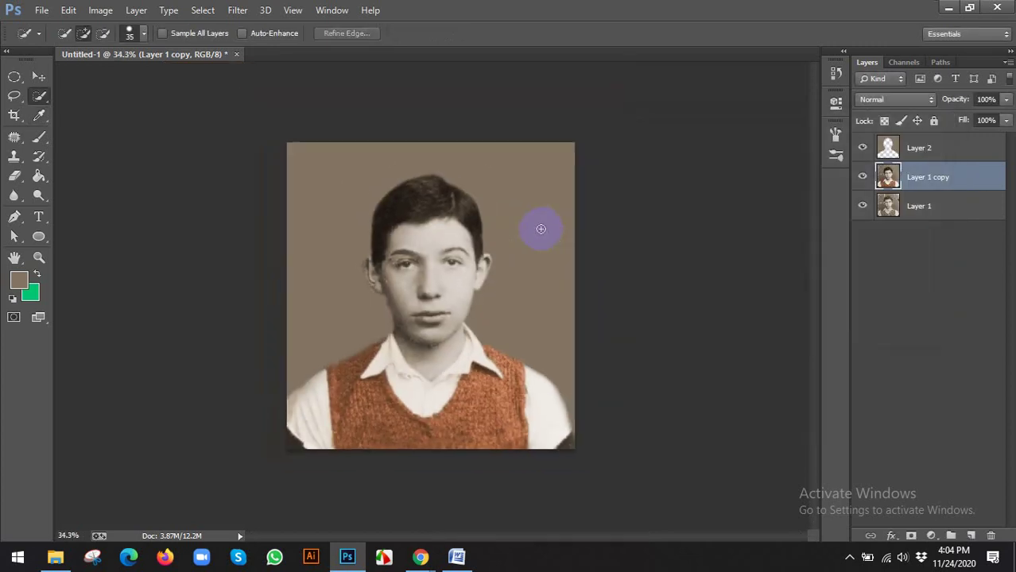
scroll(573, 385, up, 1)
key(v)
scroll(472, 332, up, 1)
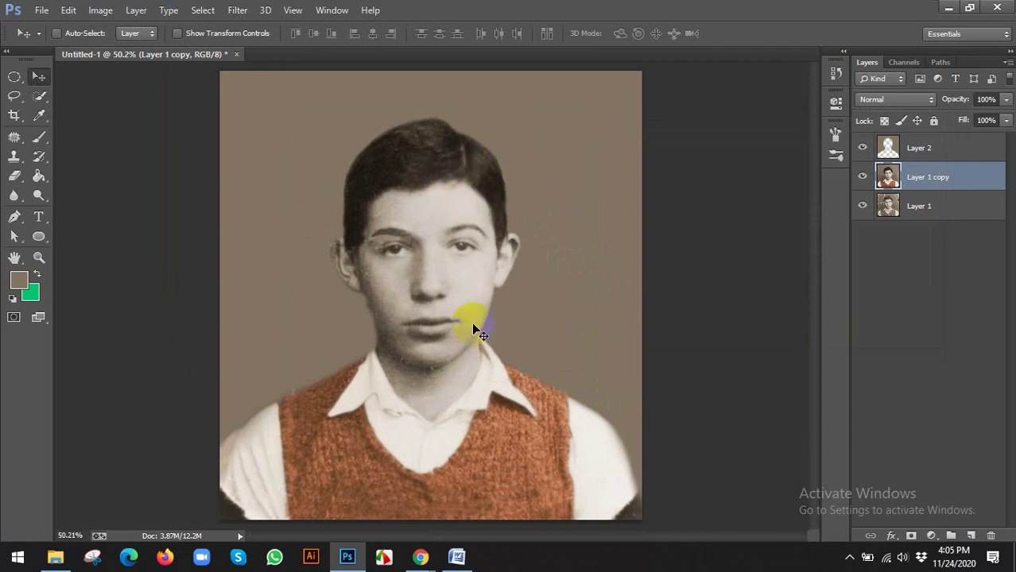
scroll(461, 330, up, 2)
drag(453, 340, 401, 256)
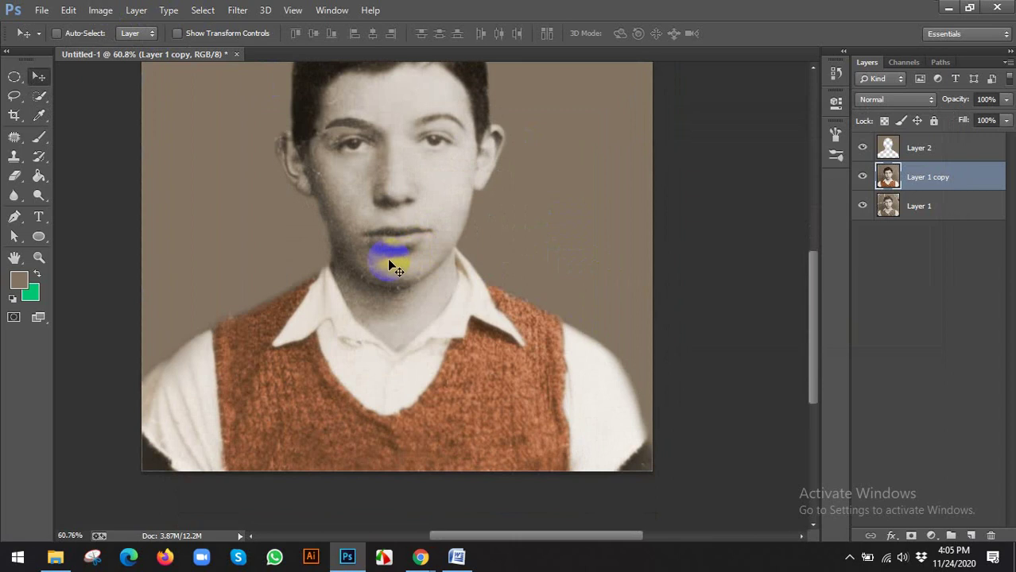
scroll(389, 262, down, 1)
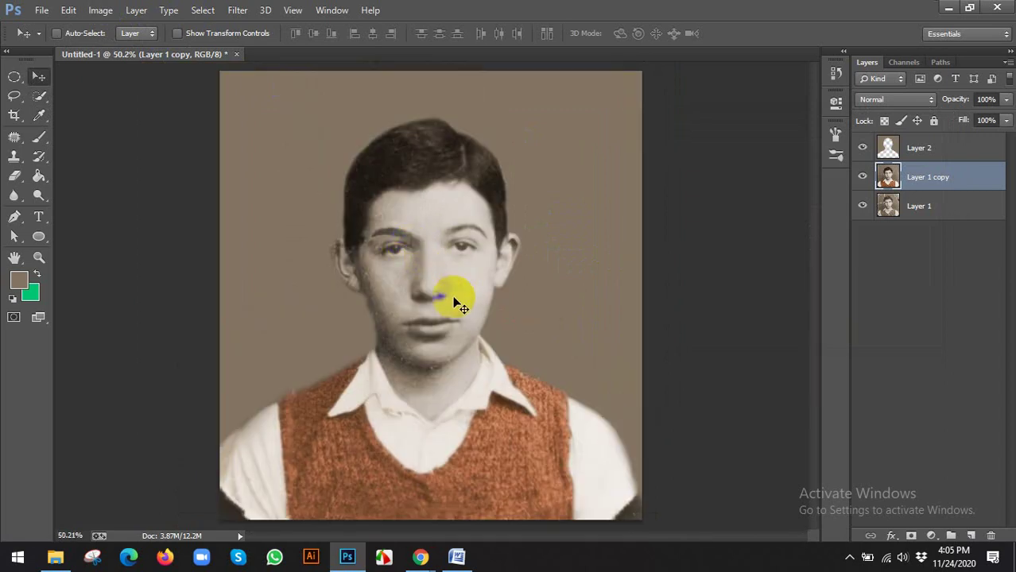
scroll(446, 303, up, 1)
scroll(448, 308, up, 1)
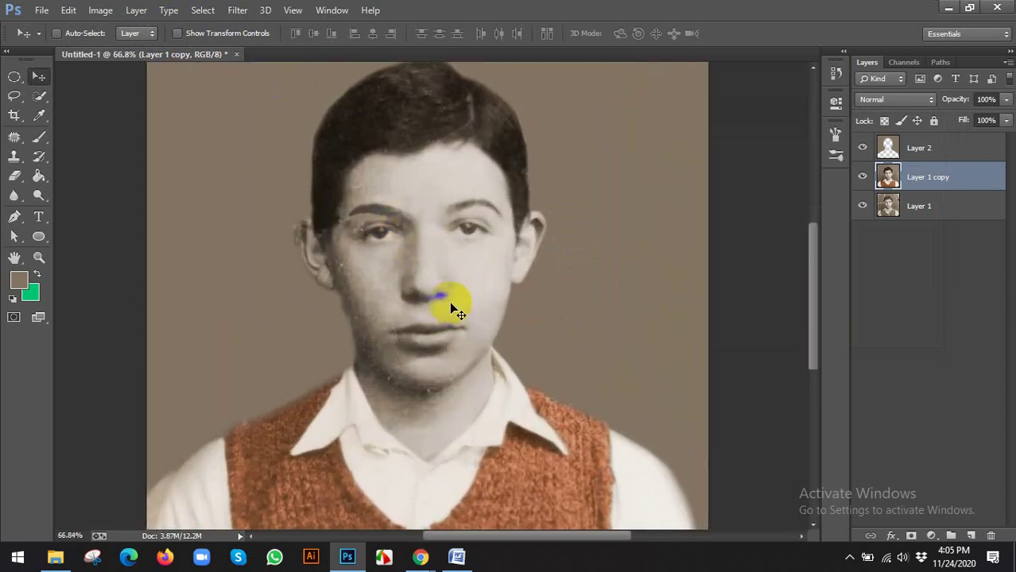
drag(454, 307, 411, 284)
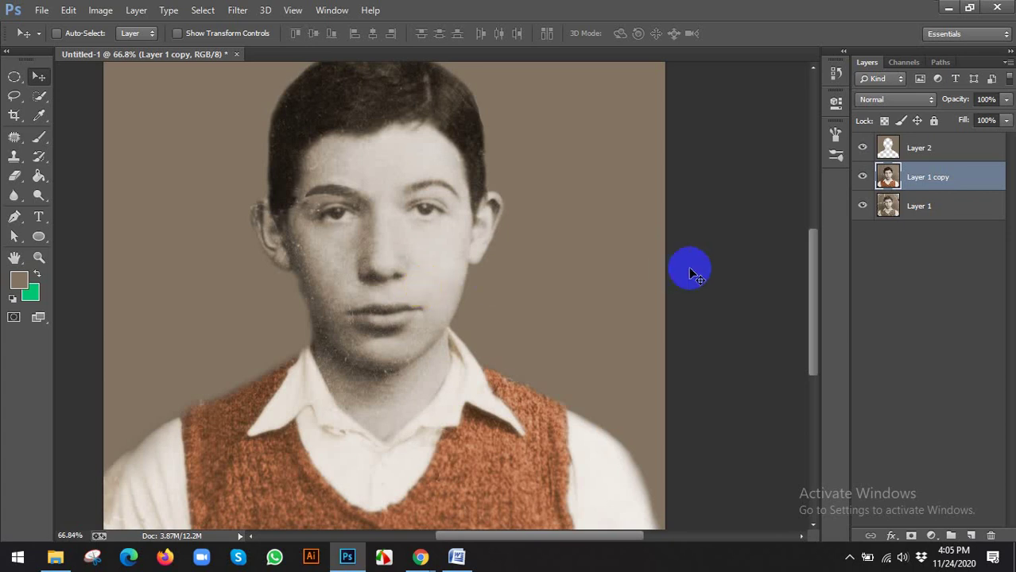
Step: Add an empty layer above Layer 1 copy, switch to Chrome and search Google Images for "retouch"
click(973, 536)
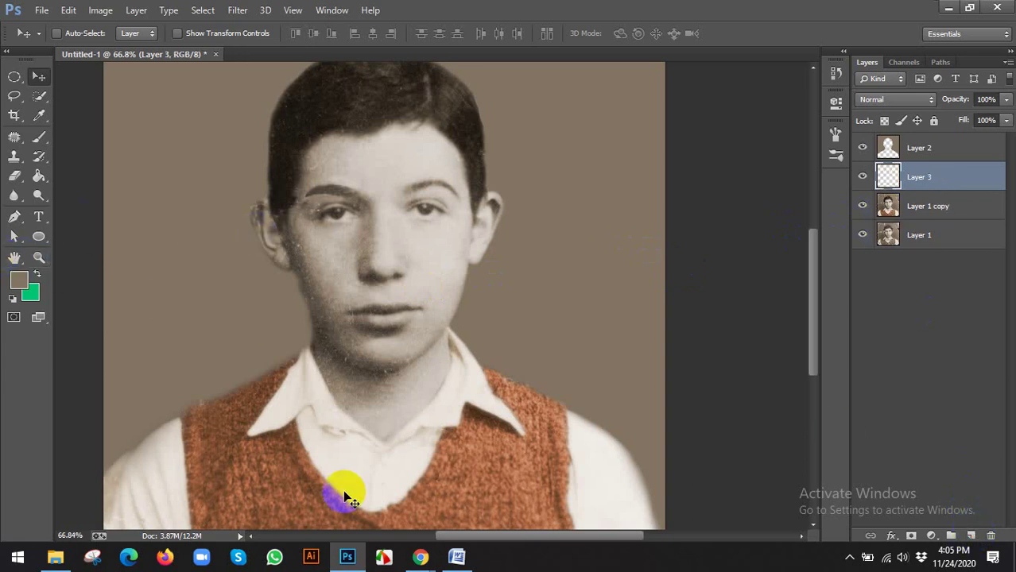
click(422, 558)
click(323, 493)
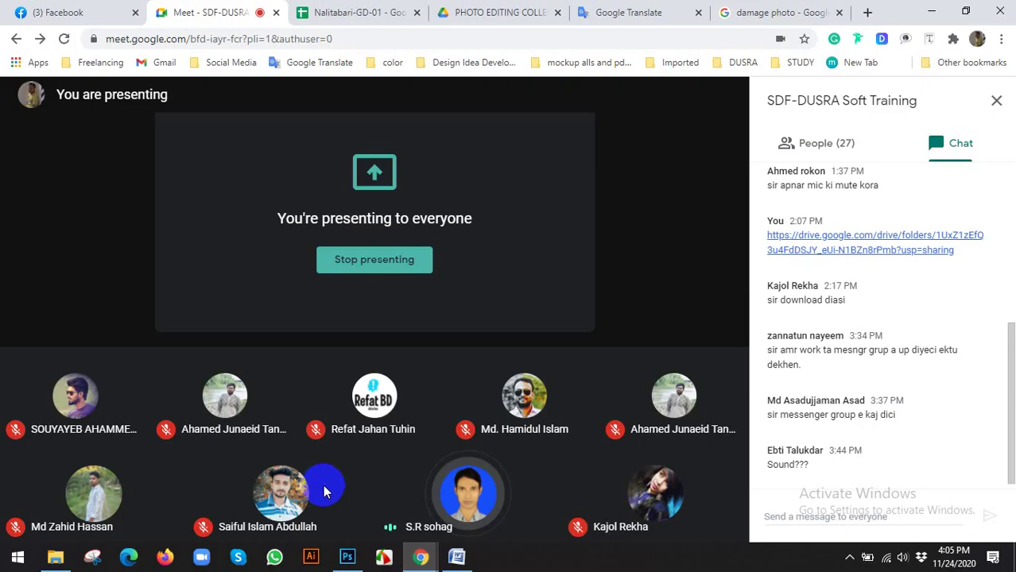
click(719, 12)
drag(226, 111, 99, 116)
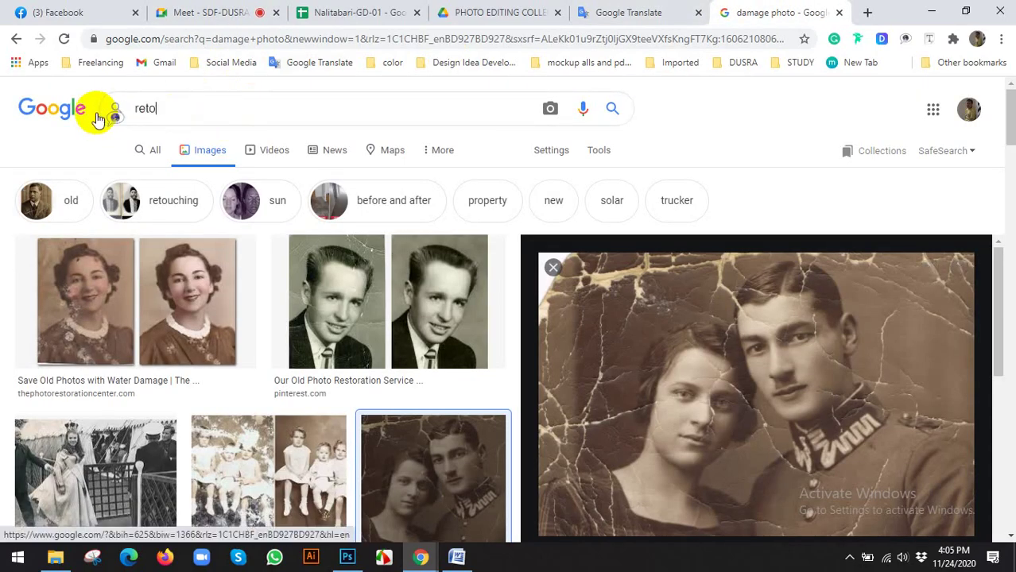
text(h)
key(Return)
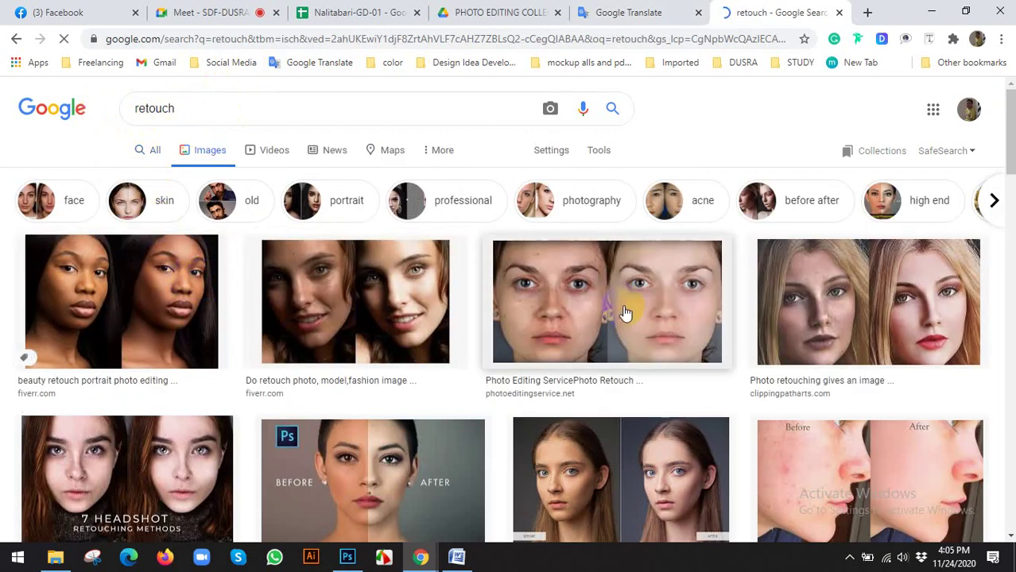
Step: Open the Clipping USA before-and-after cheek retouching picture and copy the image
click(868, 452)
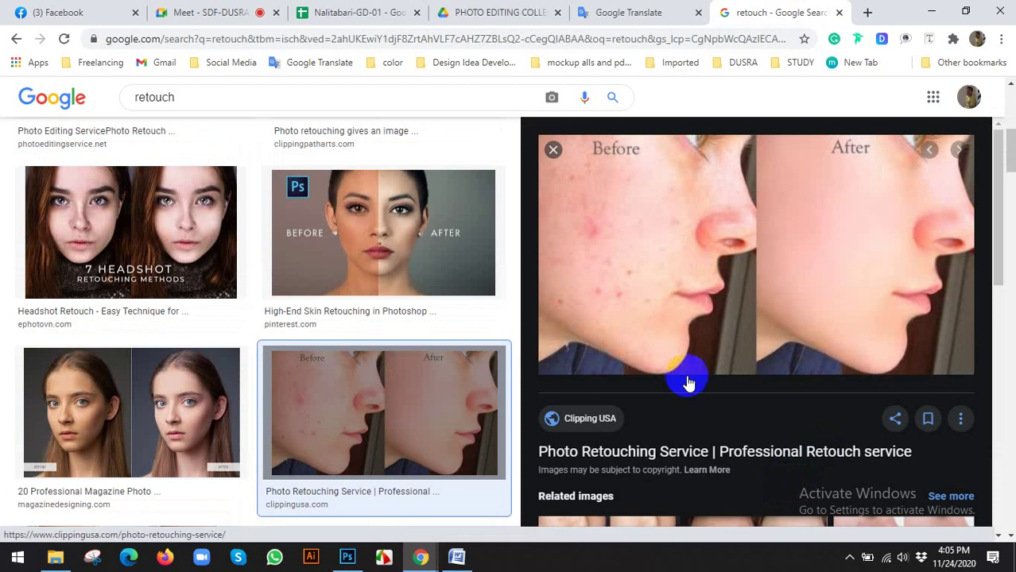
right_click(803, 221)
click(836, 373)
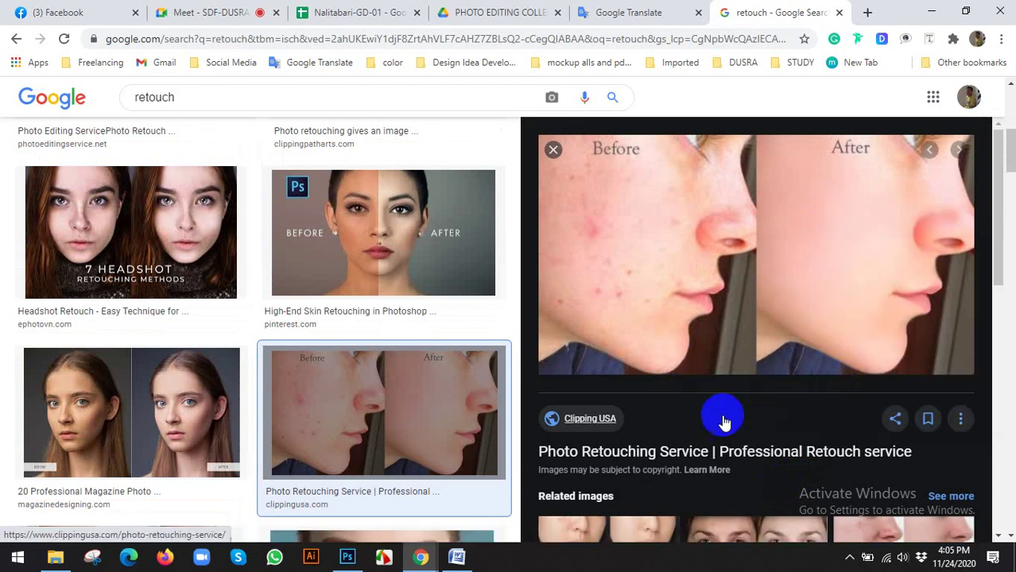
Step: Switch to Photoshop, paste the cheek picture into the portrait and move its layer above Layer 2
click(347, 557)
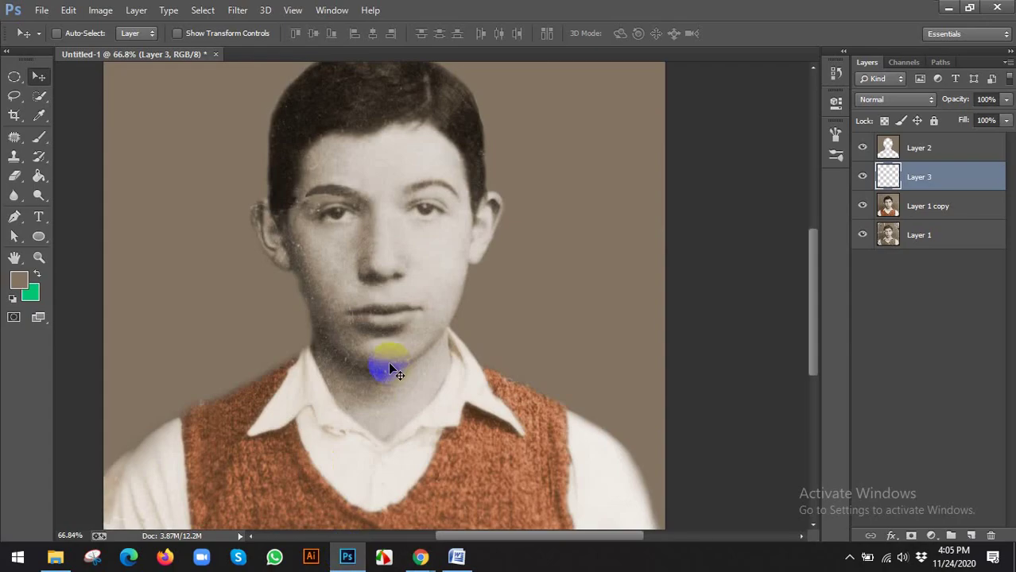
key(ctrl+v)
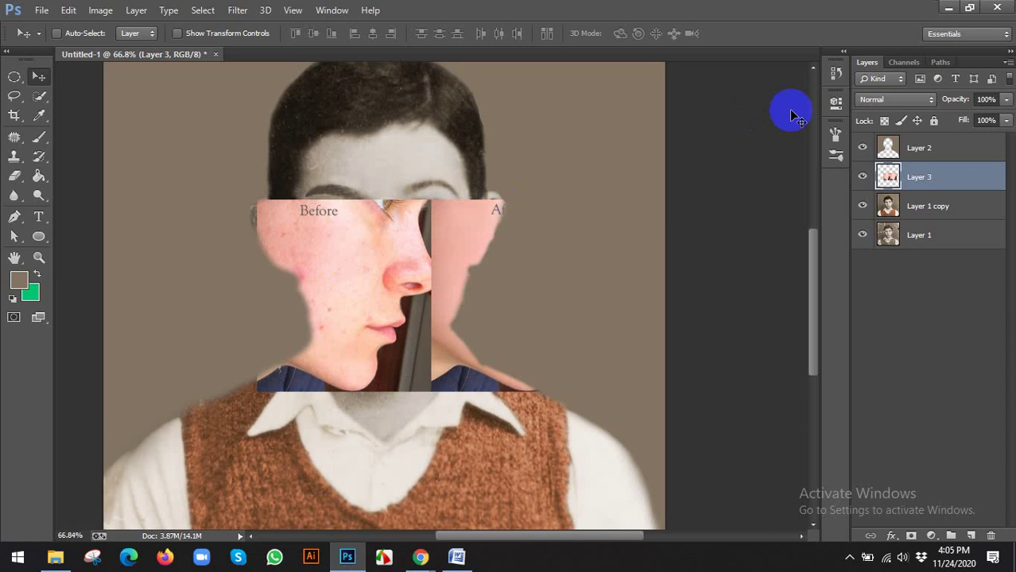
key(ctrl+bracketright)
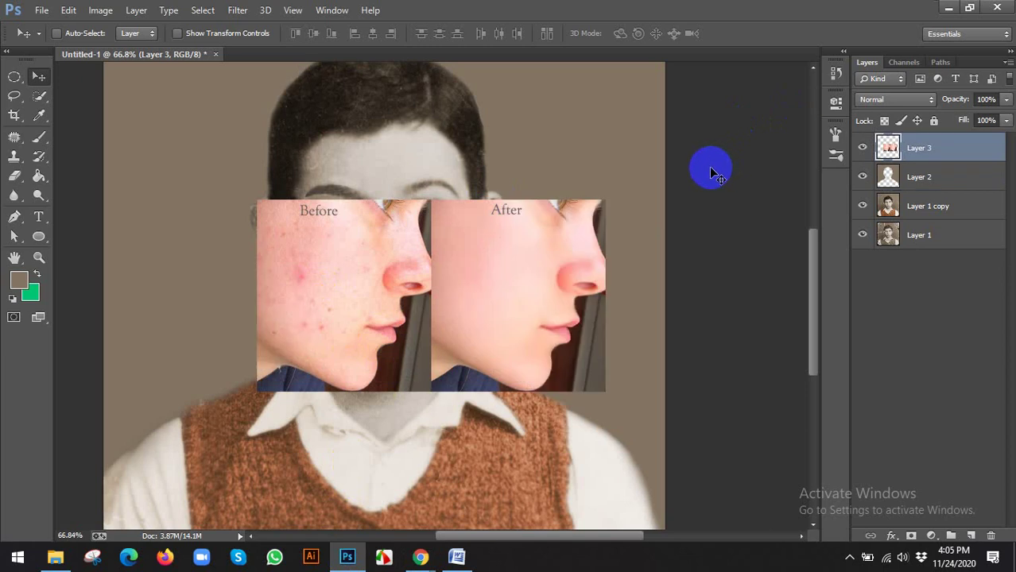
Step: Set the foreground color to the skin pink f6b6aa sampled from the cheek in the After half of the pasted picture
click(19, 280)
click(475, 239)
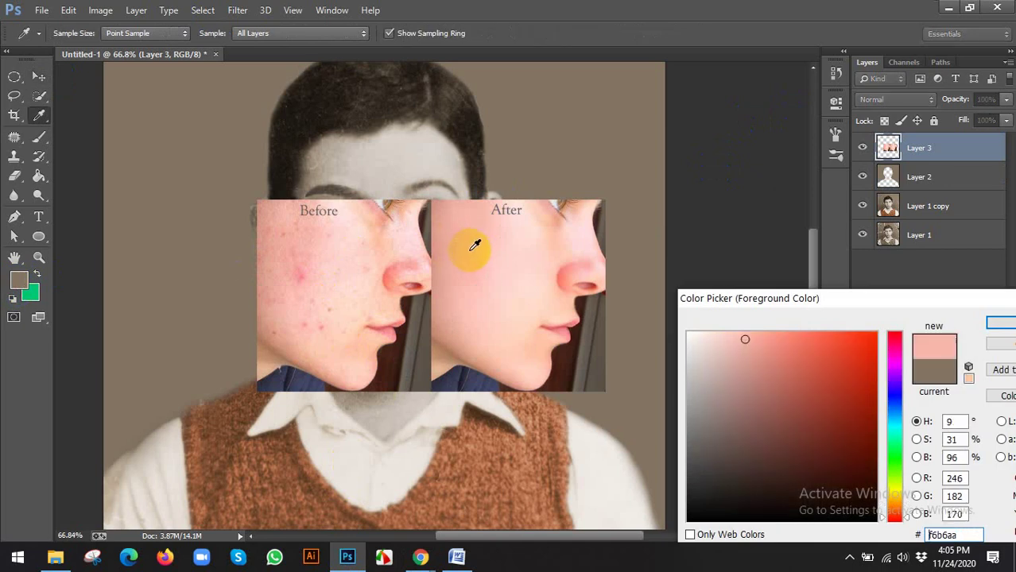
click(994, 322)
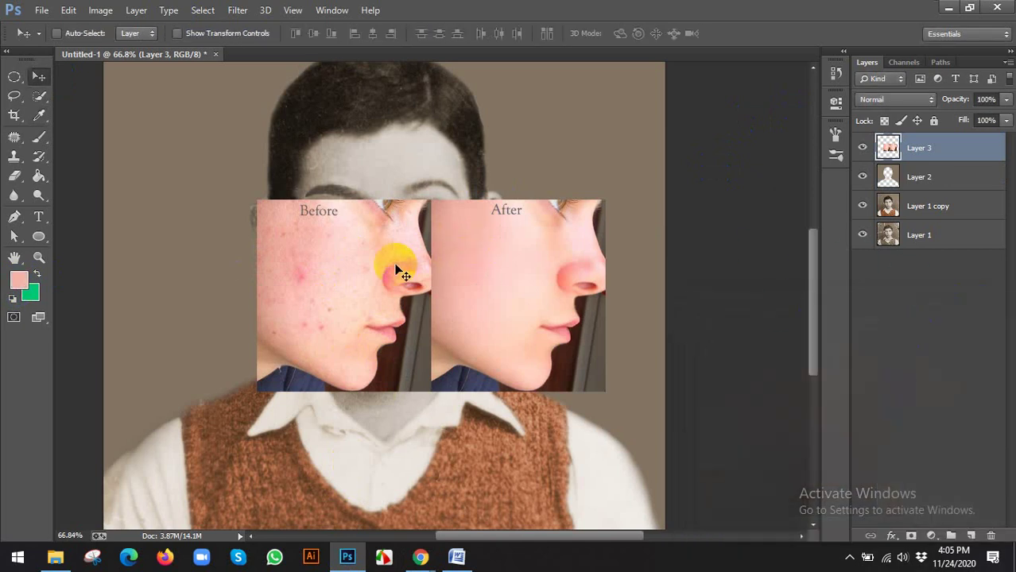
Step: Delete the pasted reference picture's layer and add a new empty layer above Layer 2
key(Delete)
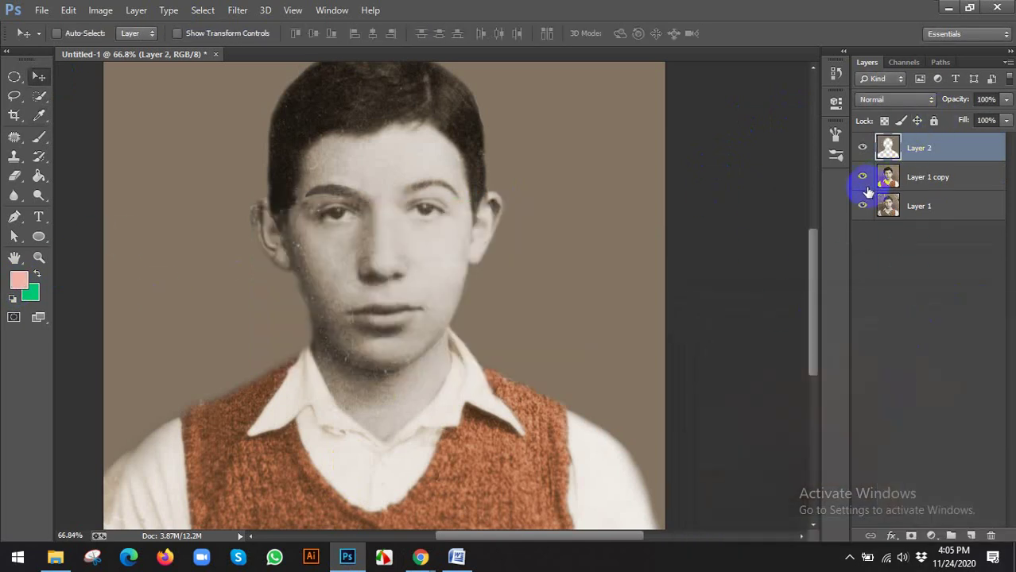
click(888, 147)
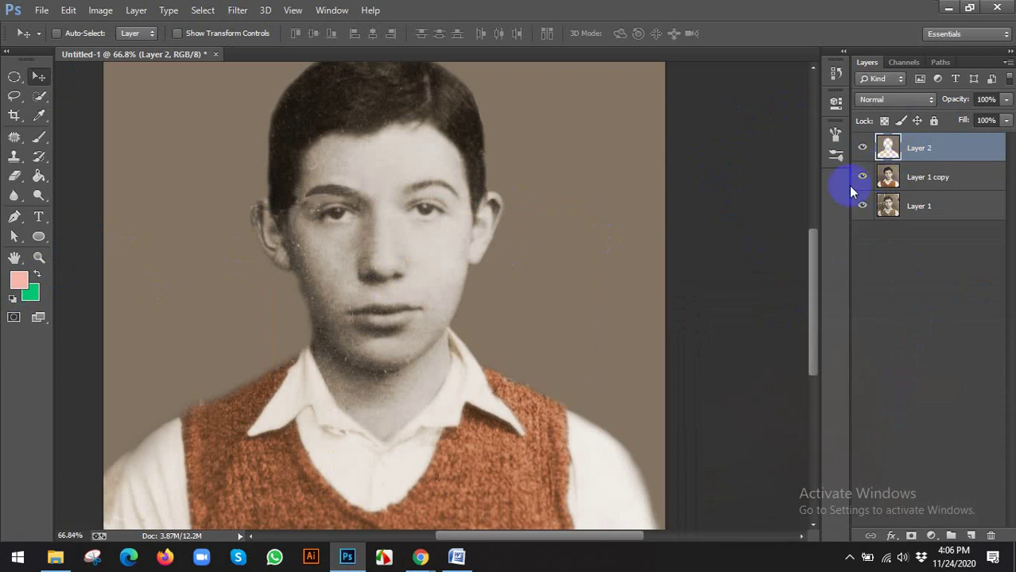
click(970, 536)
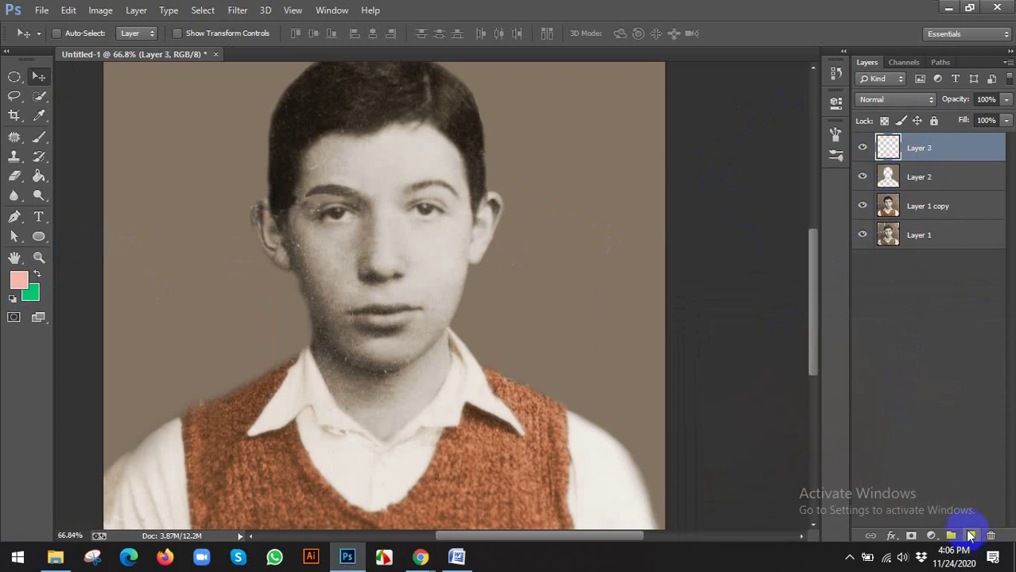
Step: Paint the face, ears and neck on Layer 3 with the skin pink, using a soft round 150 px brush at 0% hardness
scroll(135, 282, down, 1)
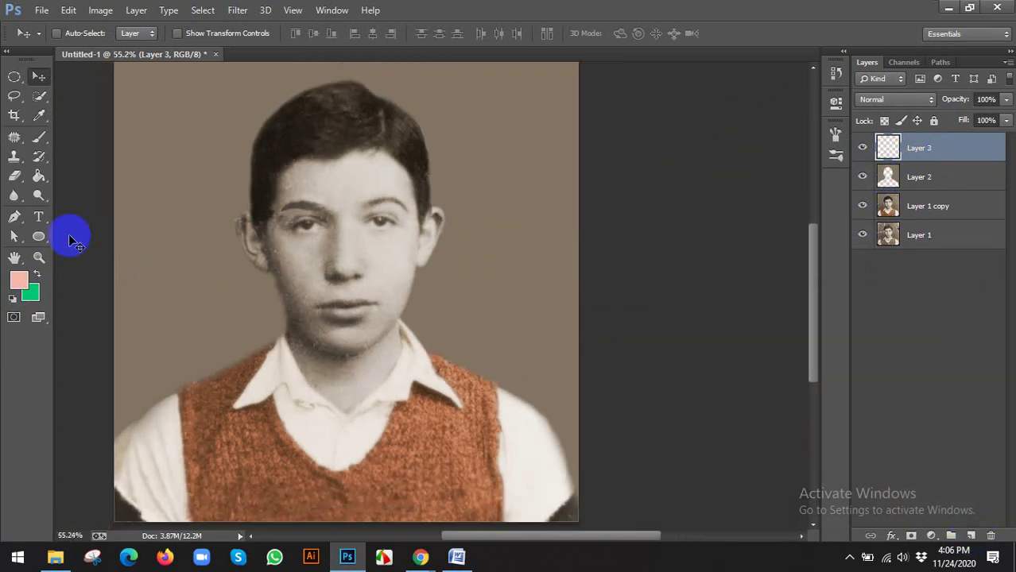
key(b)
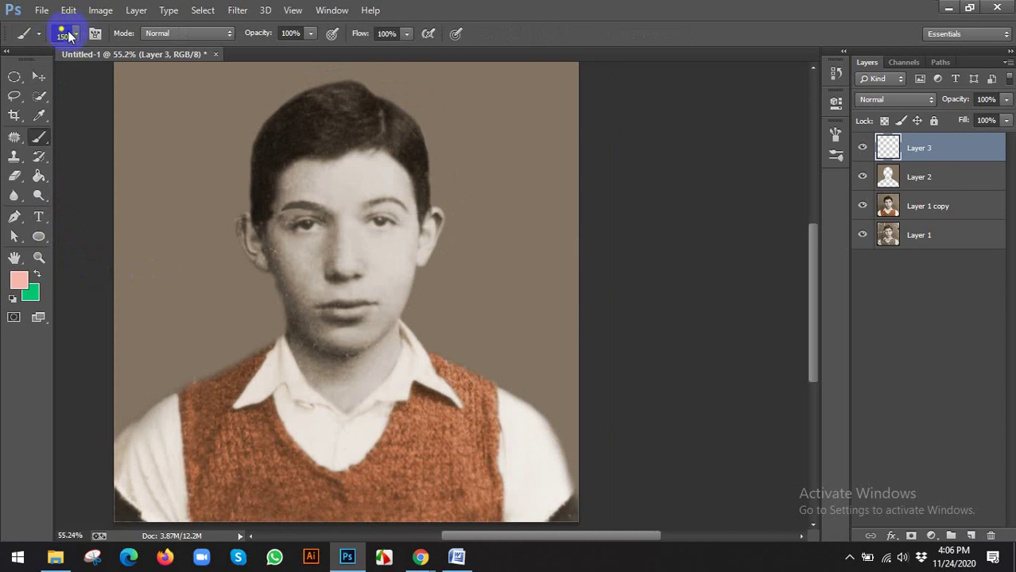
click(65, 37)
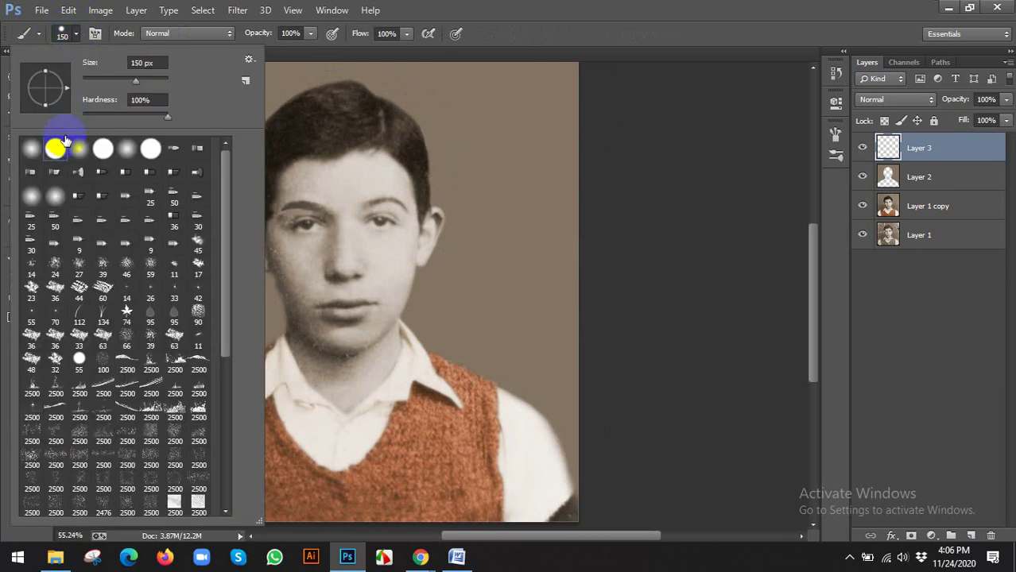
click(34, 149)
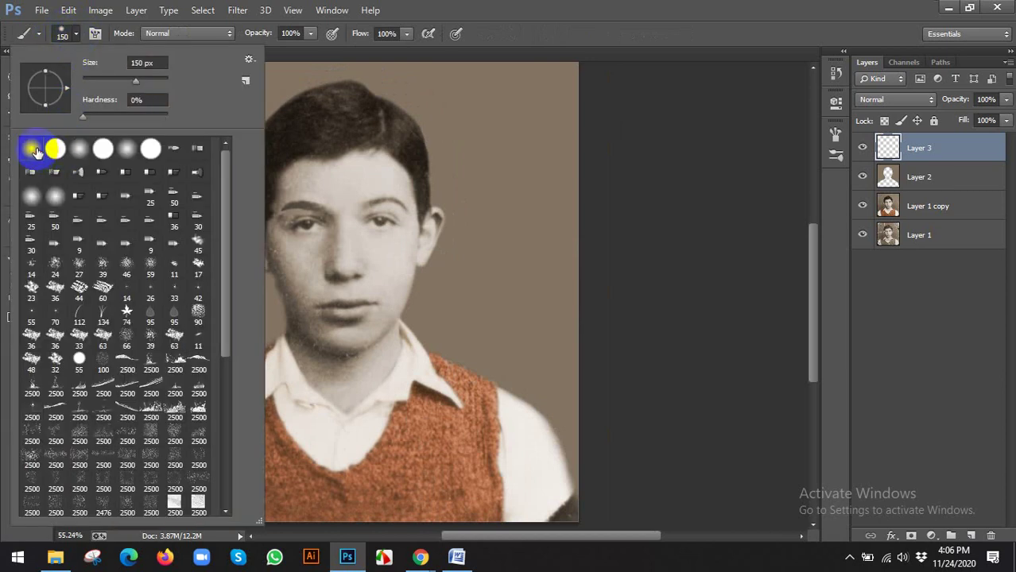
click(576, 11)
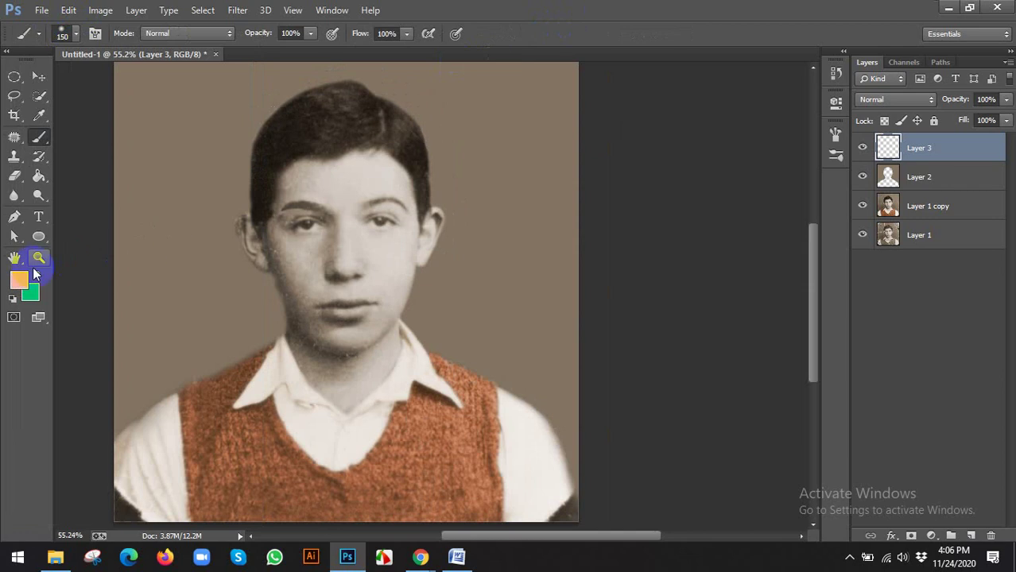
scroll(351, 226, up, 2)
mouse_move(335, 205)
mouse_down()
mouse_move(331, 287)
mouse_move(360, 316)
mouse_move(288, 193)
mouse_move(367, 197)
mouse_move(399, 243)
mouse_move(283, 188)
mouse_move(317, 190)
mouse_up()
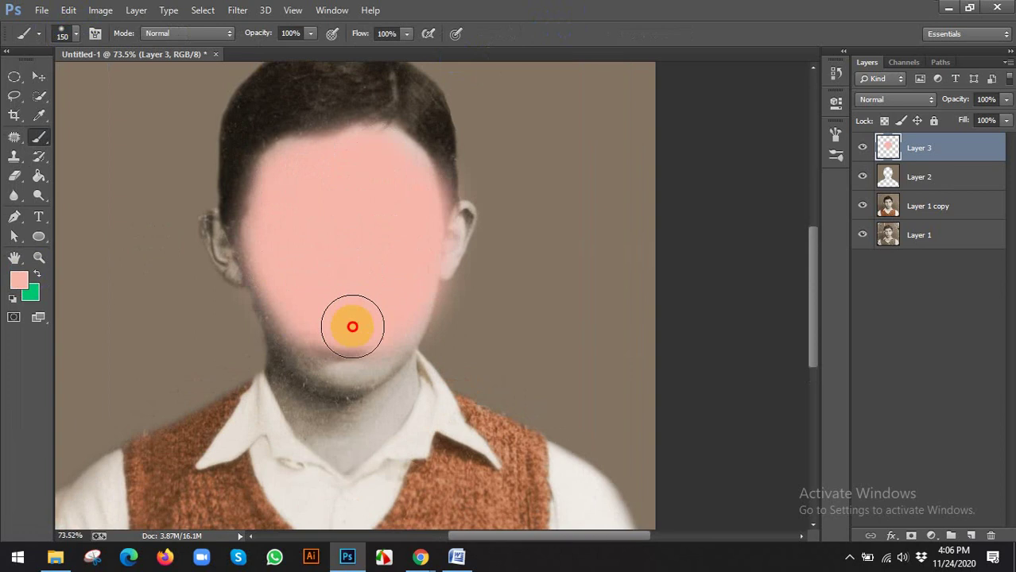
mouse_move(352, 324)
mouse_down()
mouse_move(332, 417)
mouse_move(306, 388)
mouse_move(280, 276)
mouse_move(262, 250)
mouse_move(231, 235)
mouse_move(261, 268)
mouse_move(365, 185)
mouse_move(420, 171)
mouse_move(418, 259)
mouse_move(356, 416)
mouse_move(398, 372)
mouse_move(342, 438)
mouse_move(309, 422)
mouse_move(281, 327)
mouse_move(414, 316)
mouse_move(416, 306)
mouse_move(389, 349)
mouse_move(451, 222)
mouse_move(346, 150)
mouse_move(318, 158)
mouse_move(218, 236)
mouse_up()
scroll(460, 302, down, 3)
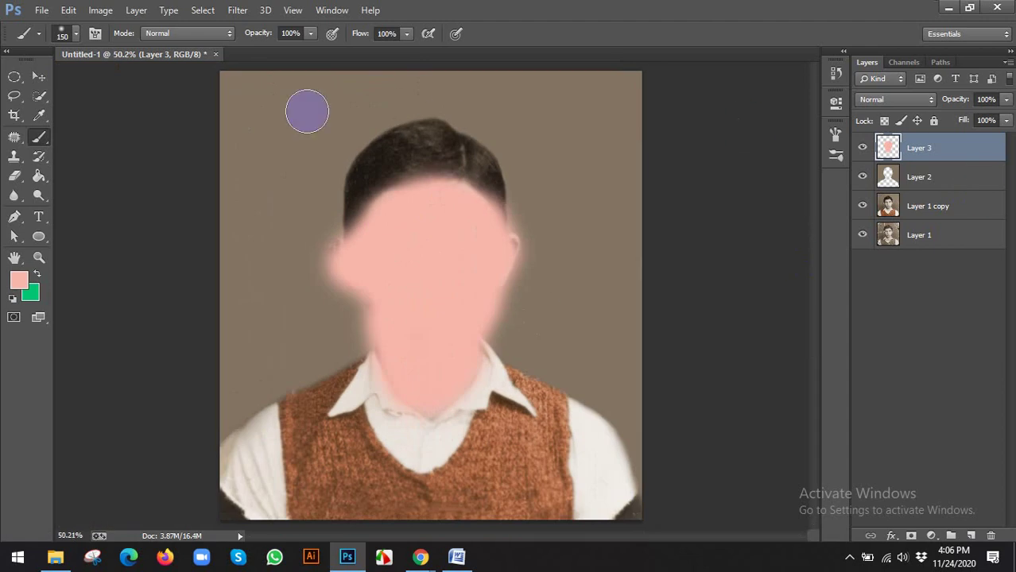
scroll(227, 69, up, 2)
click(175, 32)
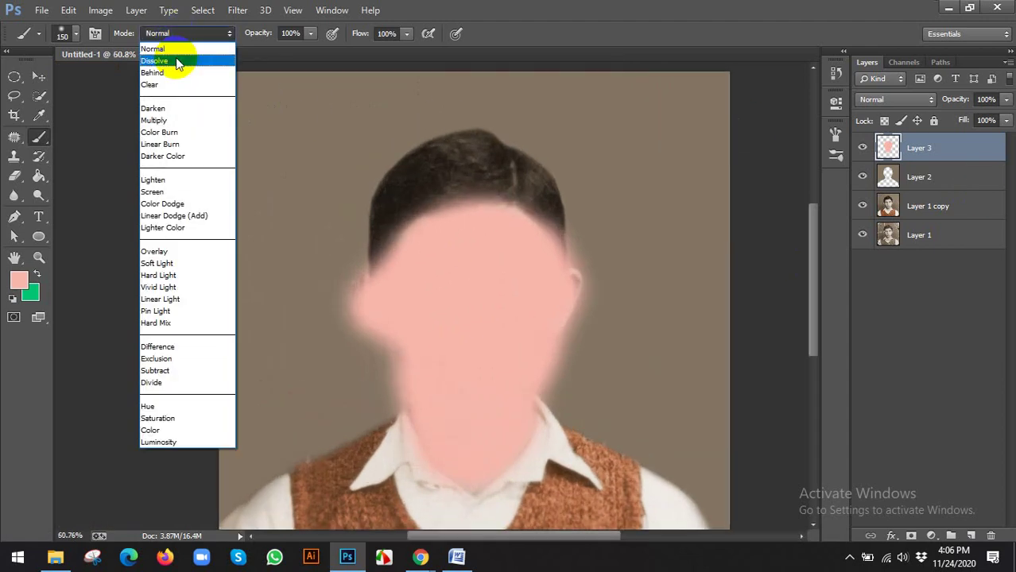
click(163, 120)
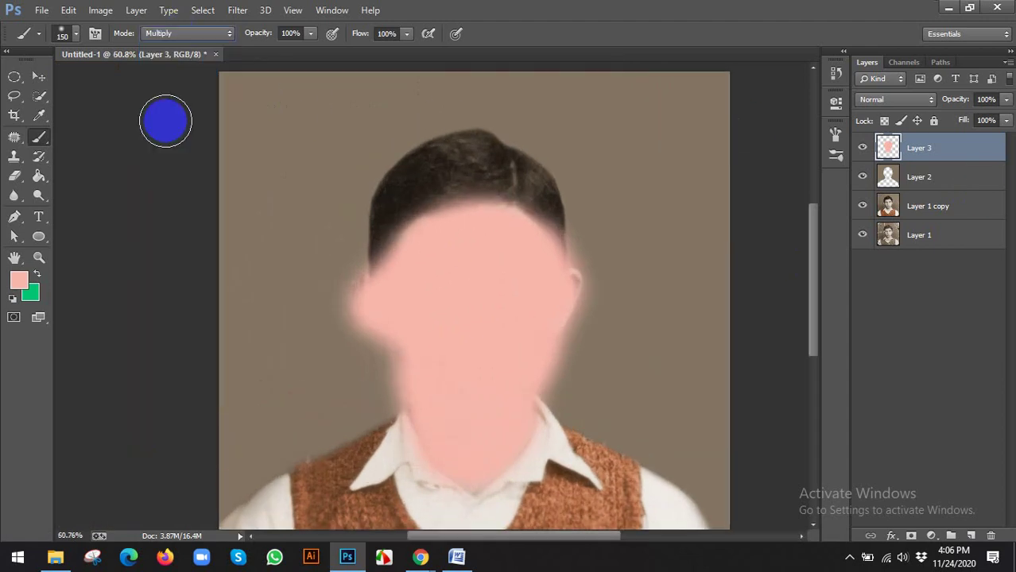
click(153, 37)
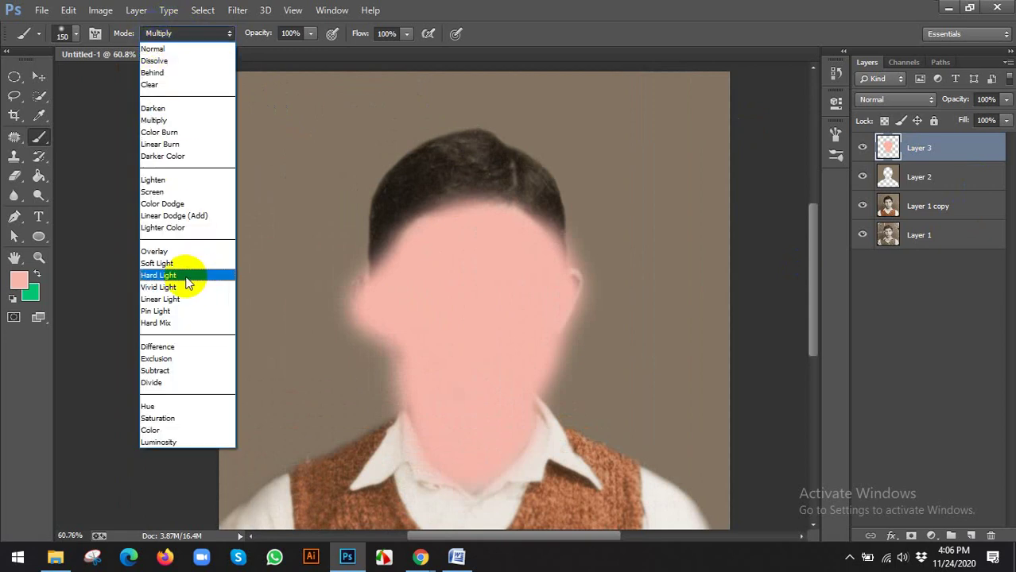
click(162, 249)
click(176, 34)
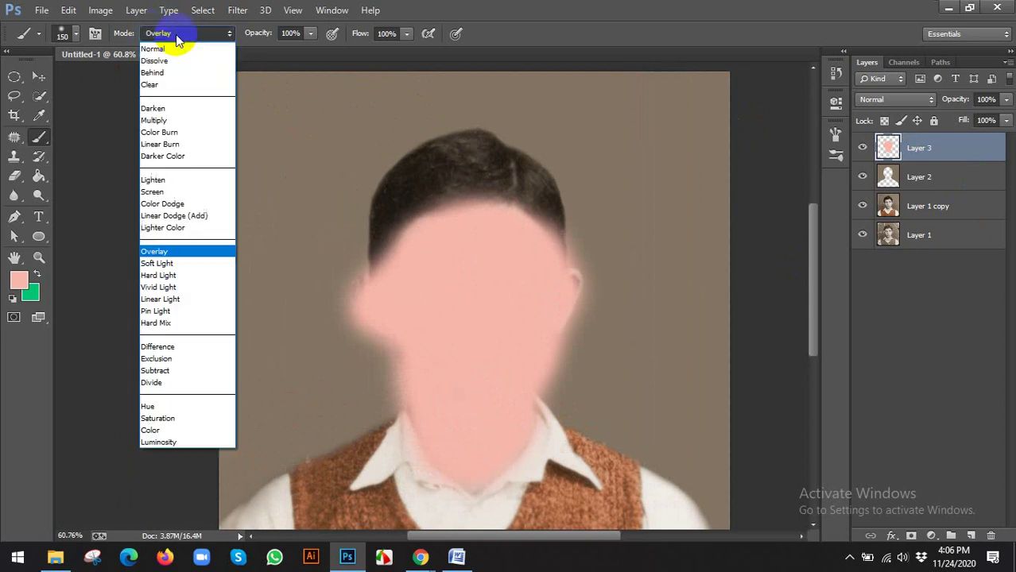
click(171, 50)
Step: Try the Multiply, Screen, Overlay, Hard Light and Vivid Light blend modes on the skin-tint layer, Layer 3
click(38, 77)
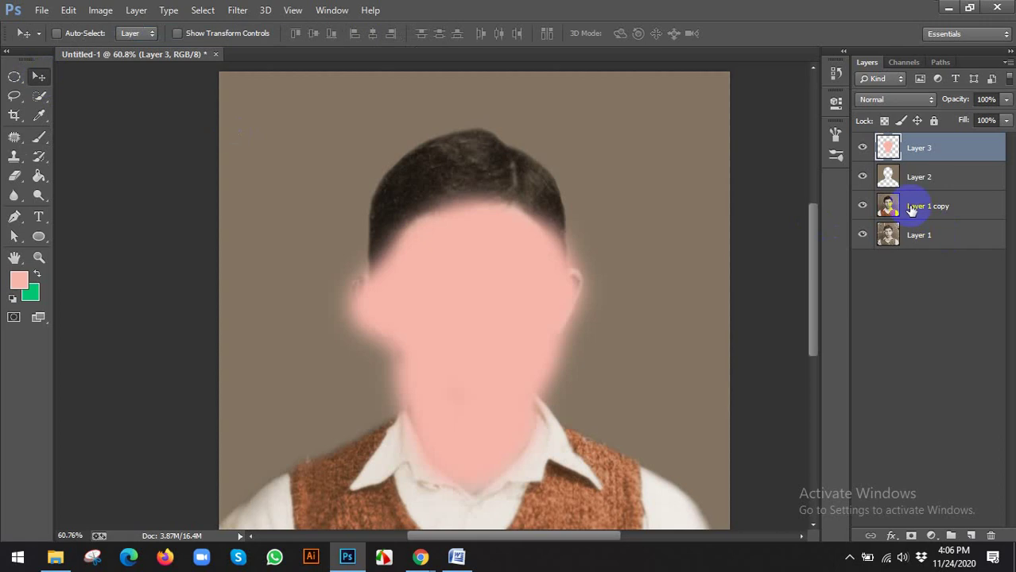
click(884, 102)
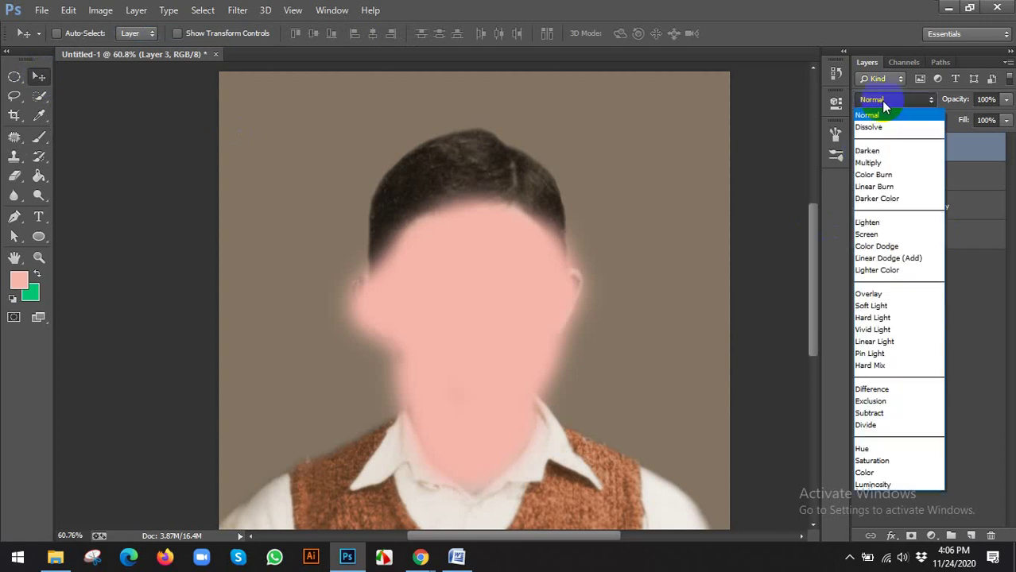
click(874, 162)
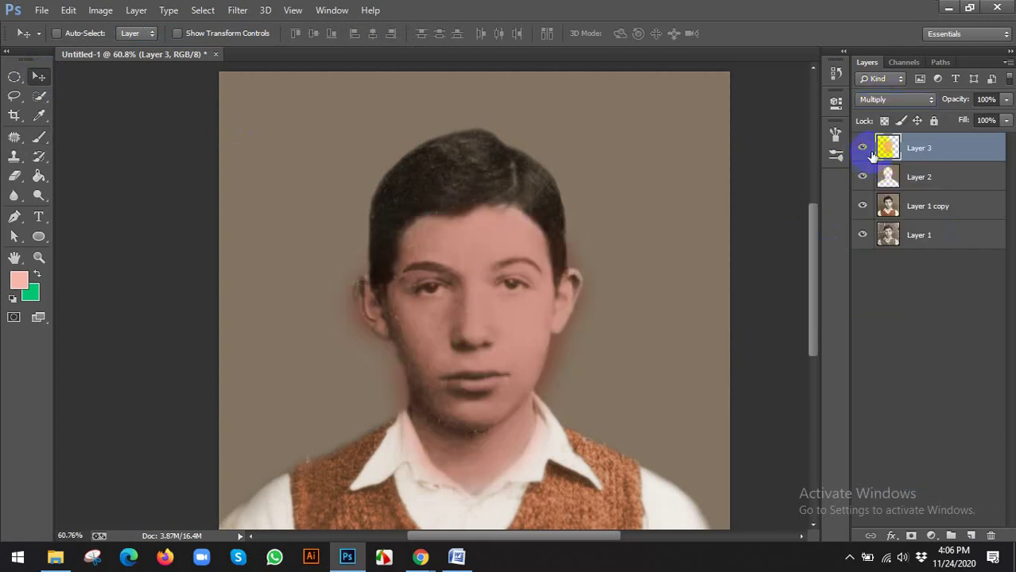
click(880, 102)
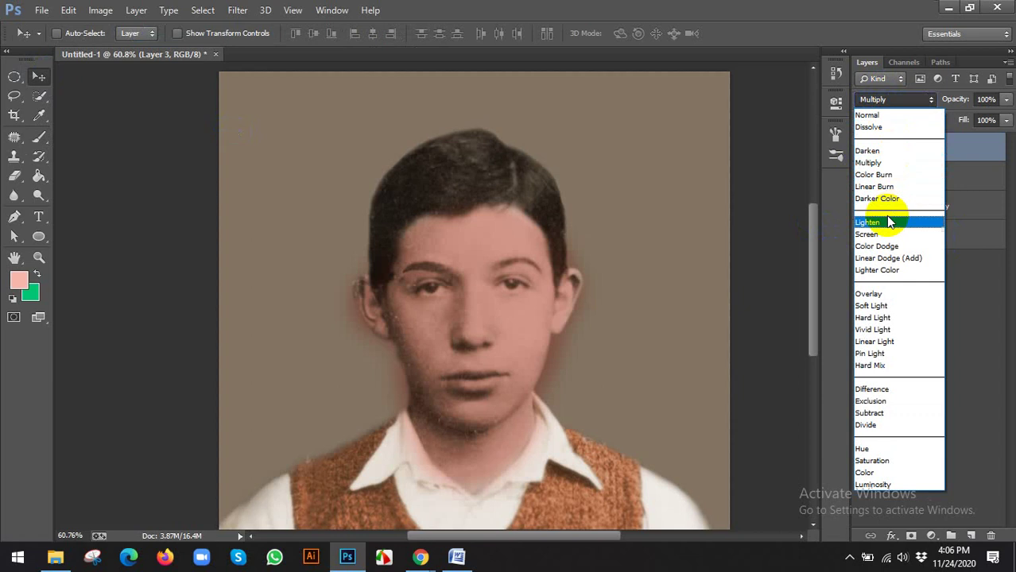
click(872, 234)
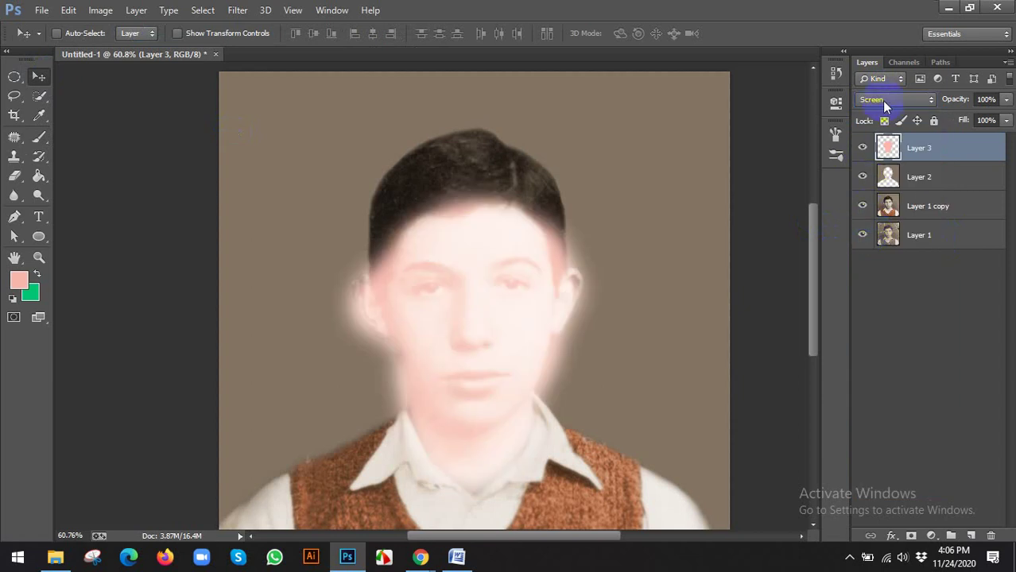
click(884, 102)
click(869, 294)
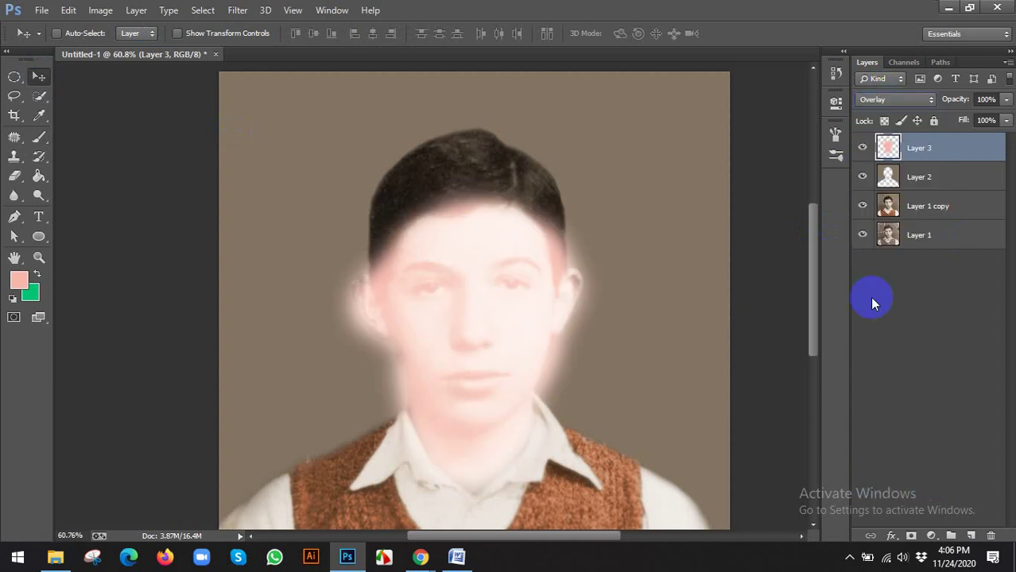
click(891, 104)
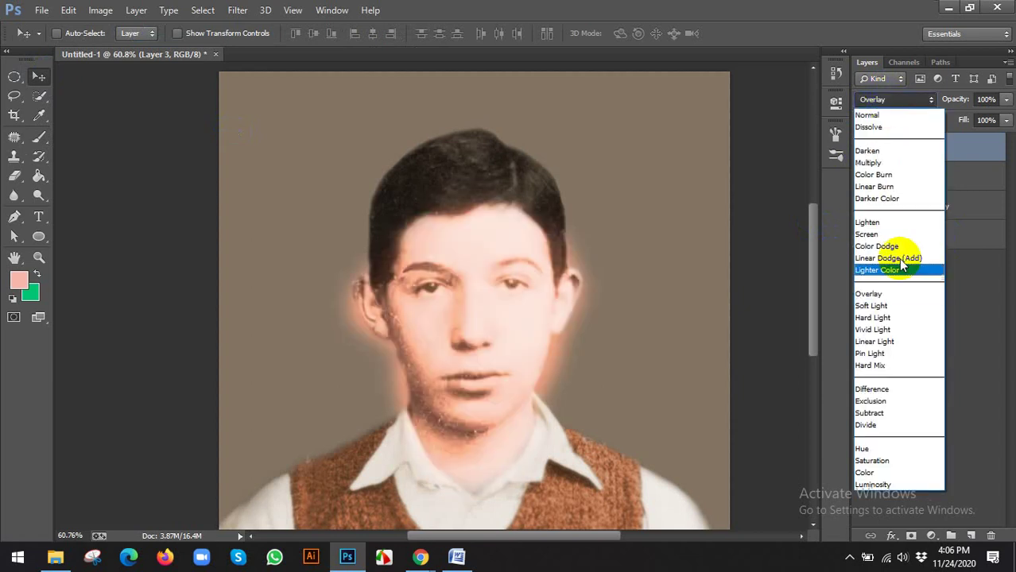
click(878, 318)
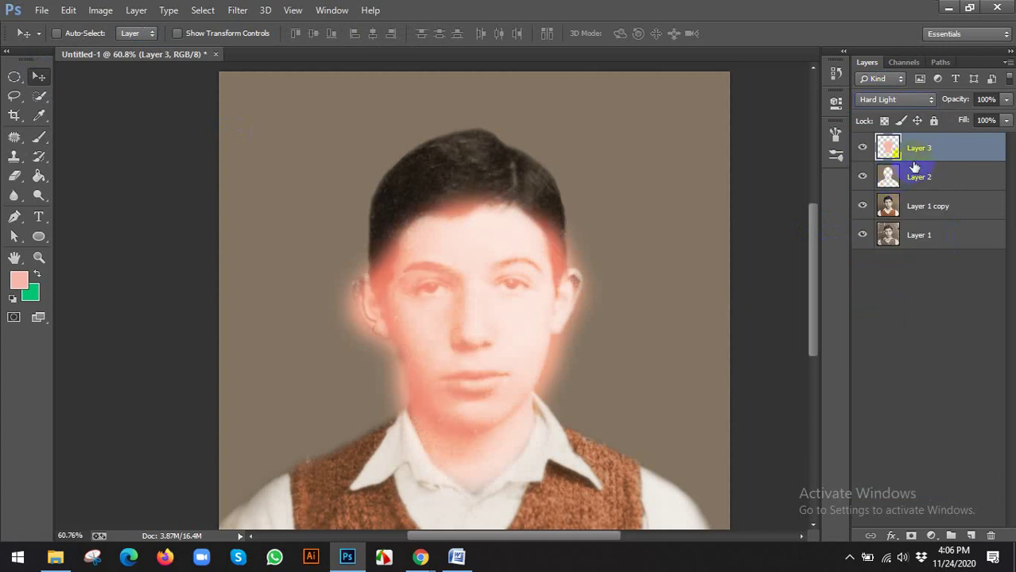
click(900, 99)
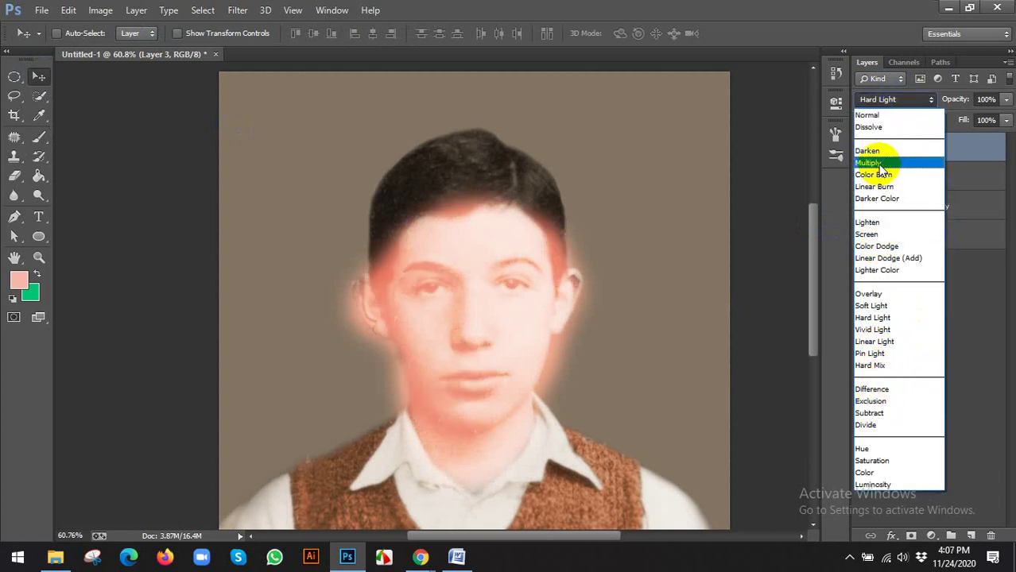
click(875, 330)
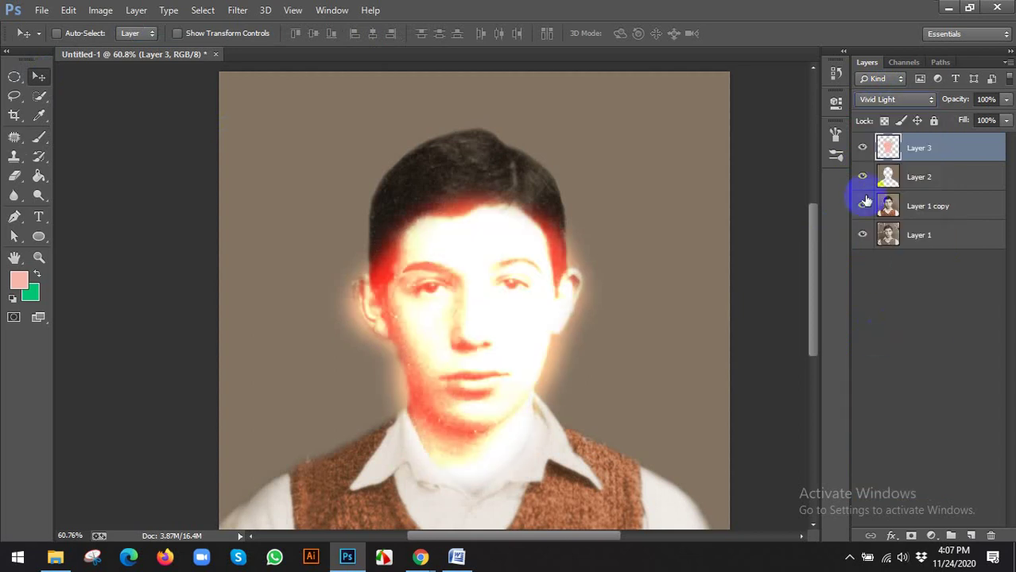
Step: Set Layer 3 to the Multiply blend mode and lower its opacity to 66%
click(886, 100)
click(890, 164)
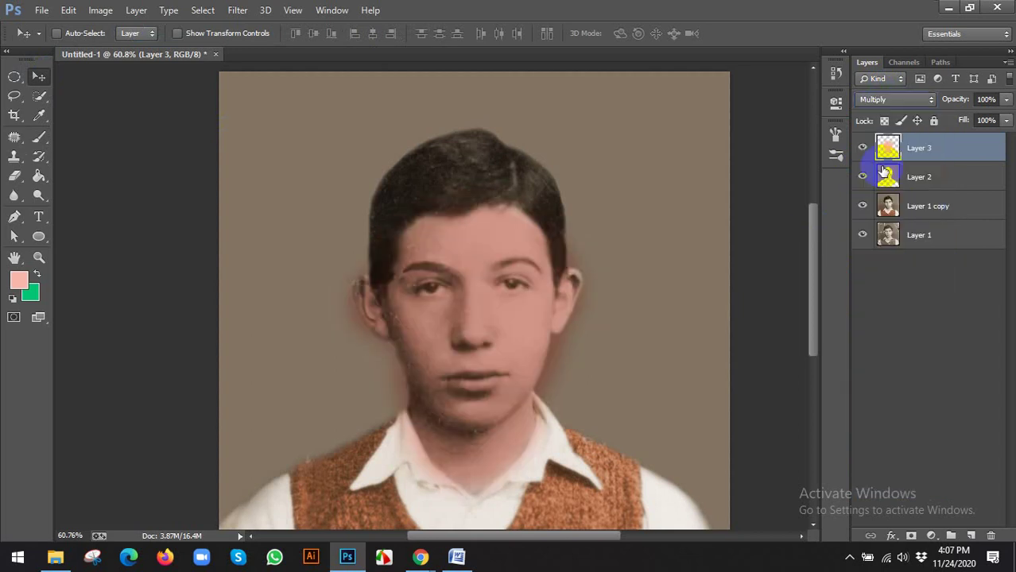
click(1006, 102)
drag(979, 119, 975, 121)
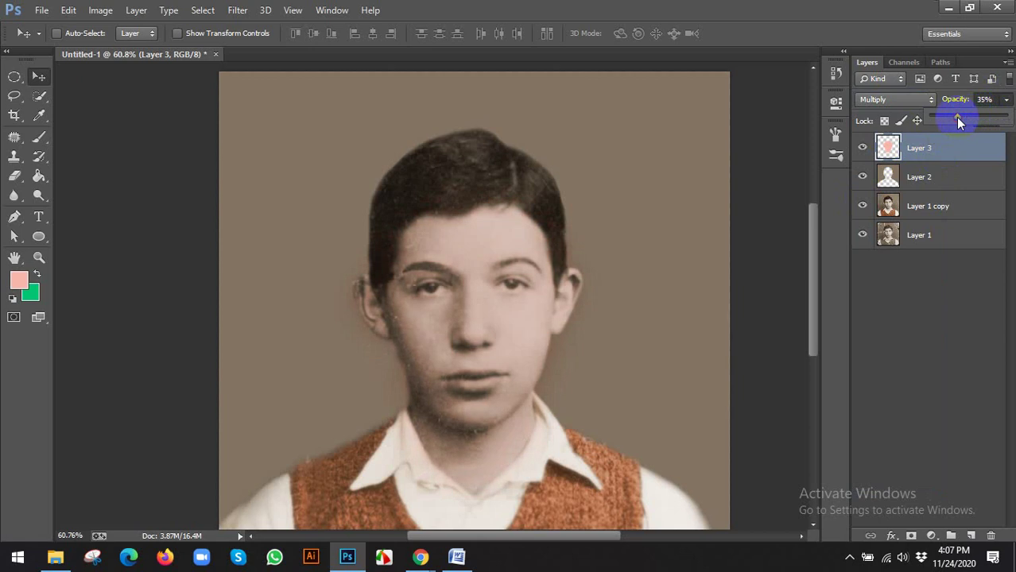
drag(958, 118, 986, 119)
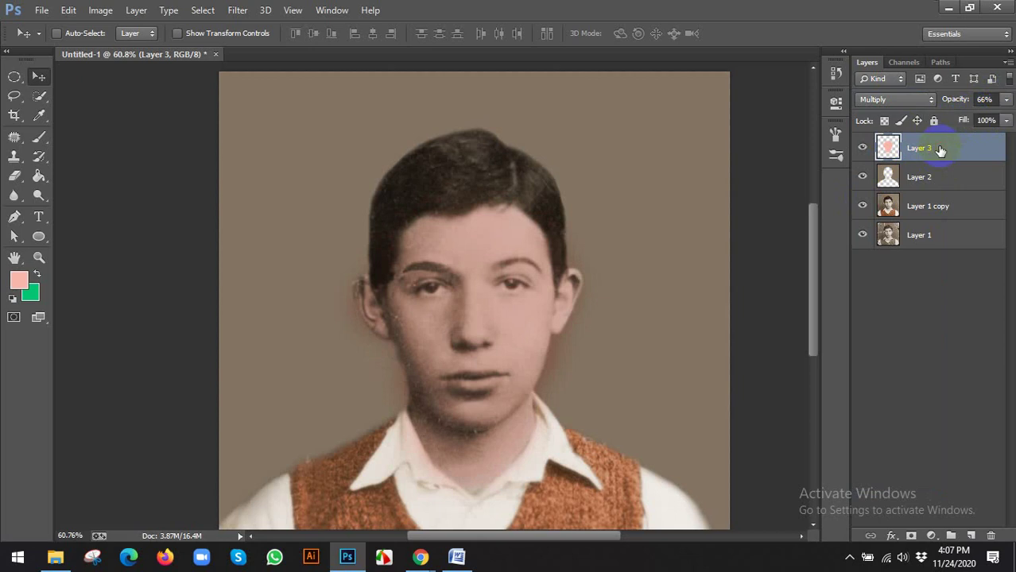
Step: Erase the pink tint over the ear and the background along the jaw on the picture's left side with a 100 px eraser
scroll(636, 255, down, 2)
scroll(437, 256, up, 2)
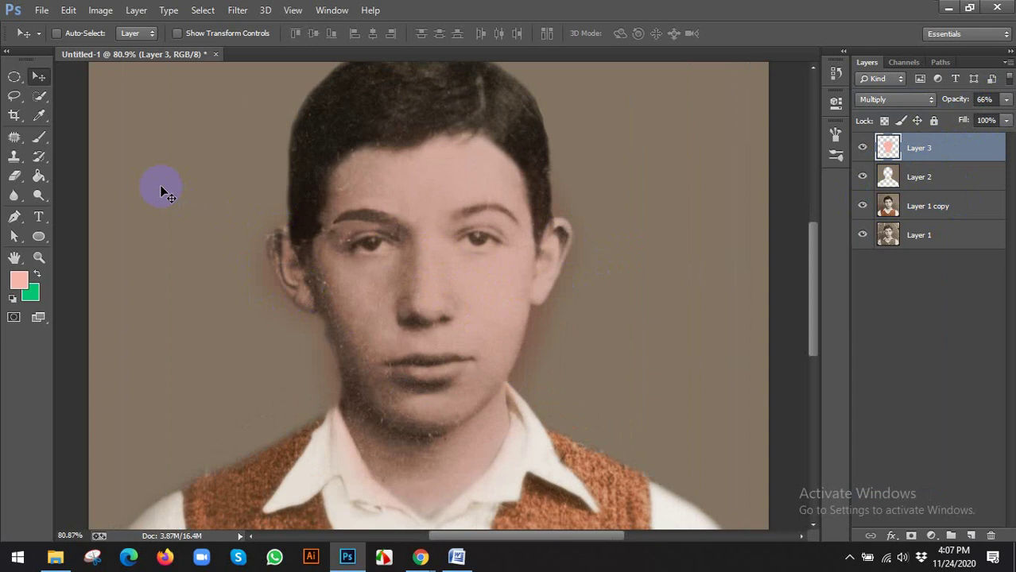
click(13, 177)
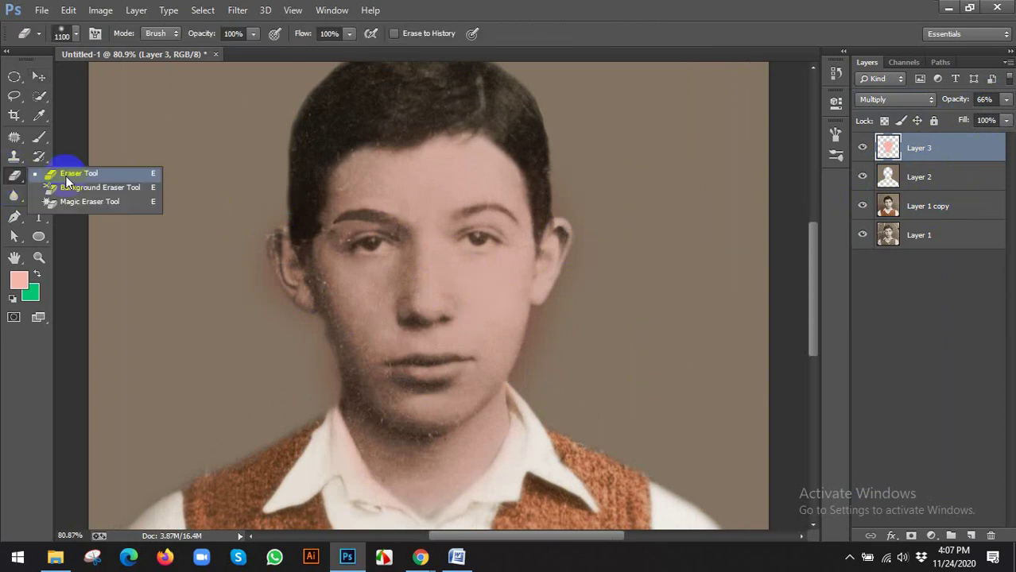
click(65, 175)
key(bracketleft)
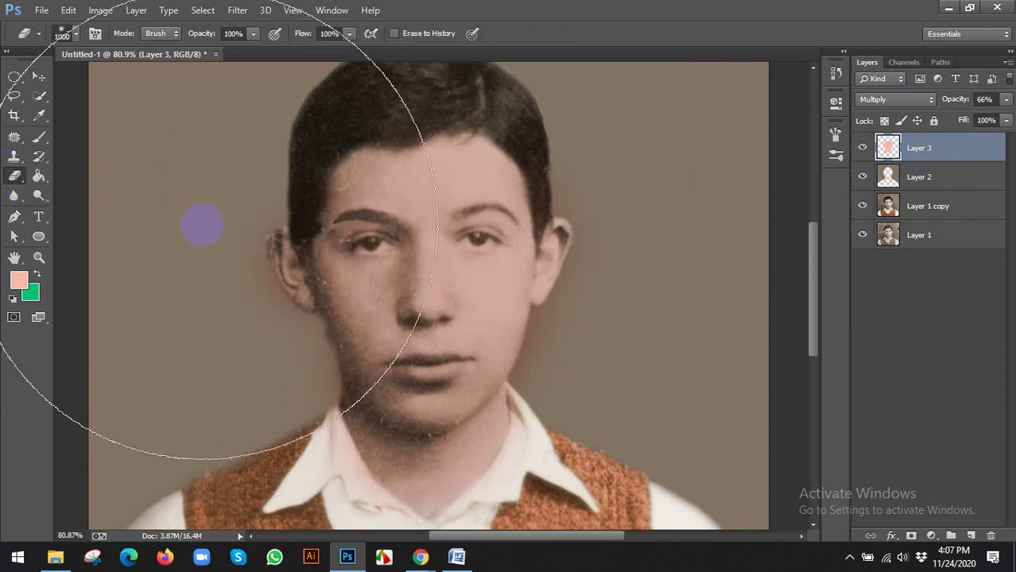
key(bracketleft)
key(bracketleft)
key(bracketleft)
key(bracketleft)
key(bracketleft)
key(bracketleft)
key(bracketleft)
key(bracketleft)
key(bracketleft)
key(bracketleft)
mouse_move(233, 228)
mouse_down()
mouse_move(268, 235)
mouse_move(313, 403)
mouse_up()
drag(282, 315, 316, 387)
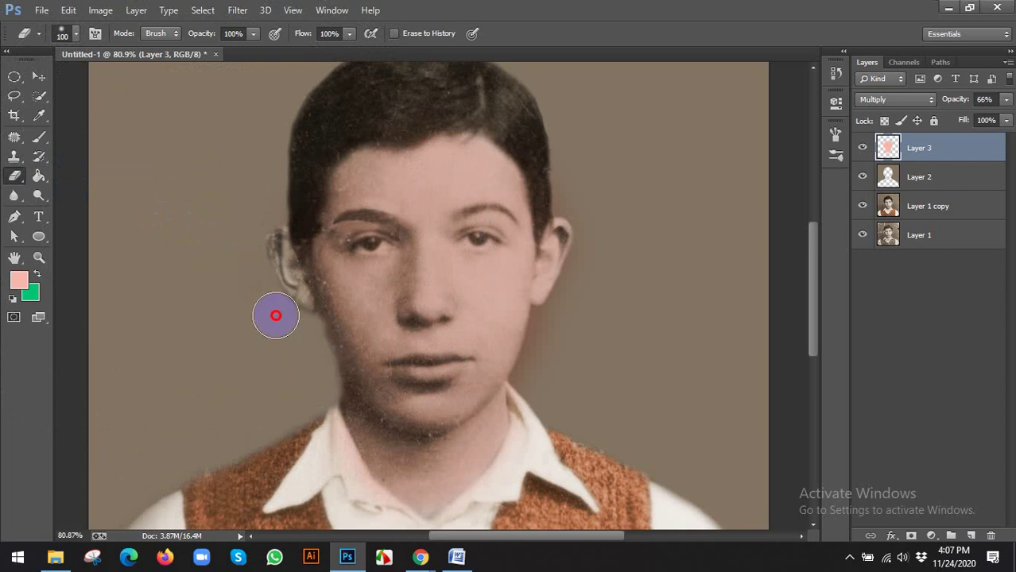
Step: Erase the pink tint from the ear on the picture's right, the background beside that jaw and the shirt collar
click(75, 34)
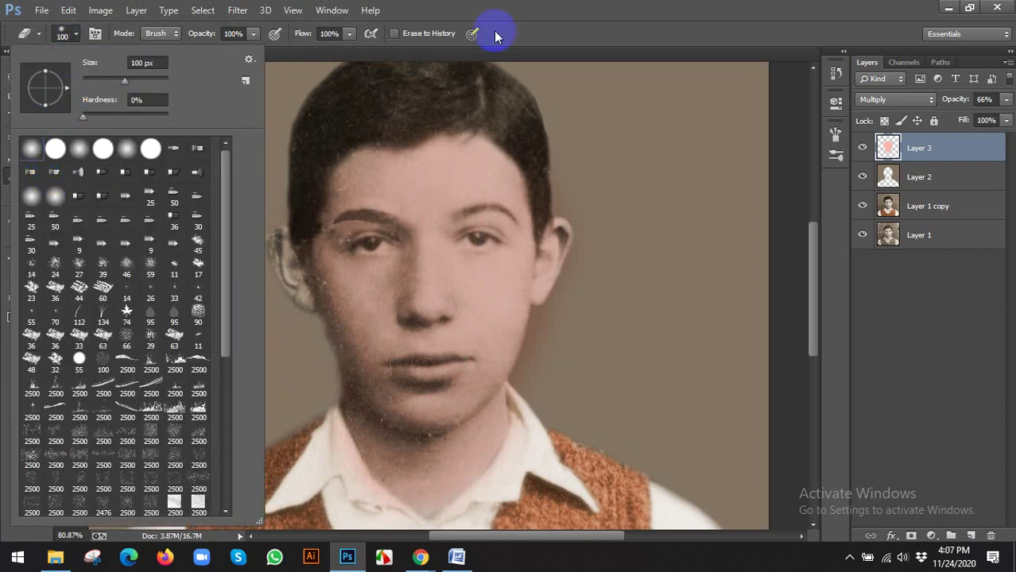
click(517, 176)
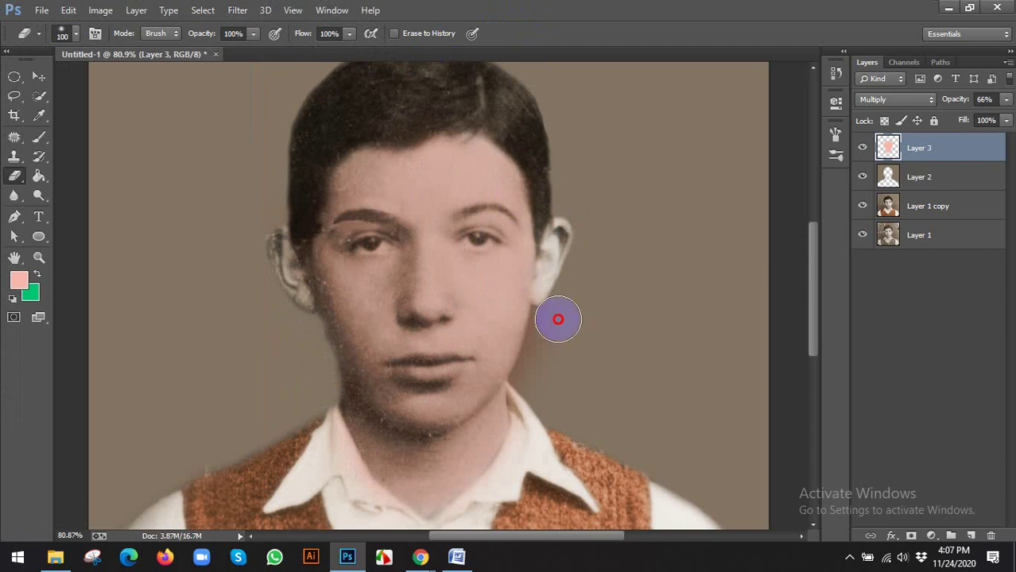
mouse_move(542, 369)
mouse_down()
mouse_move(488, 523)
mouse_move(465, 529)
mouse_move(380, 510)
mouse_move(331, 474)
mouse_move(311, 419)
mouse_move(337, 494)
mouse_move(306, 419)
mouse_move(324, 479)
mouse_move(356, 508)
mouse_up()
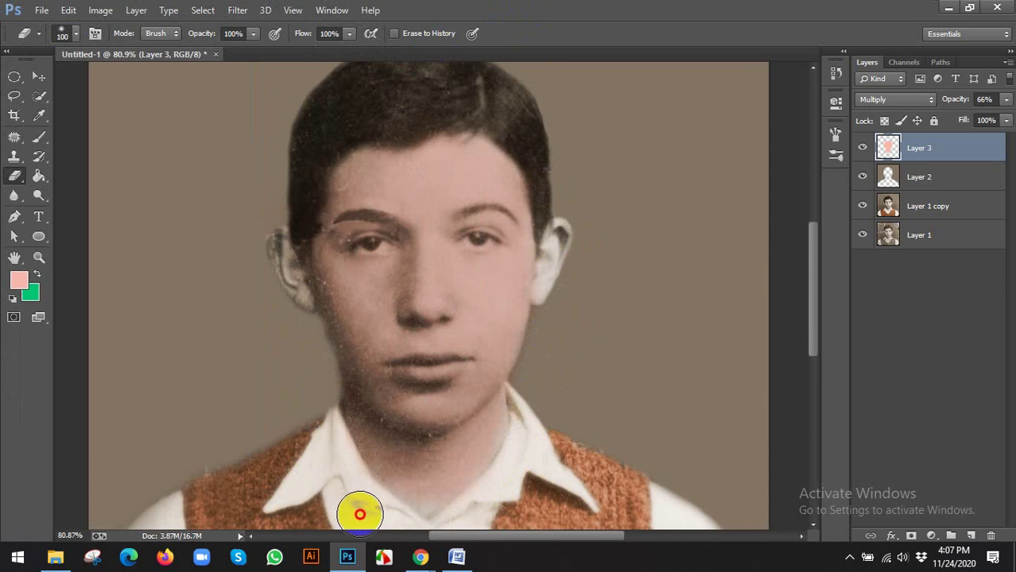
Step: Compare the portrait with and without the skin tint of Layer 3 and examine the face up close
scroll(298, 327, down, 3)
click(39, 76)
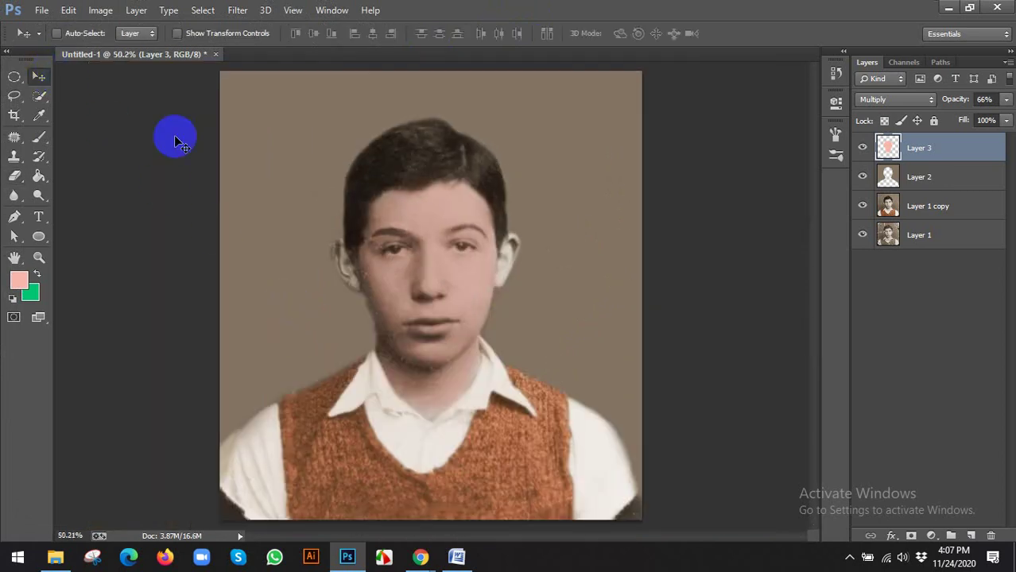
scroll(411, 260, down, 2)
scroll(422, 274, up, 1)
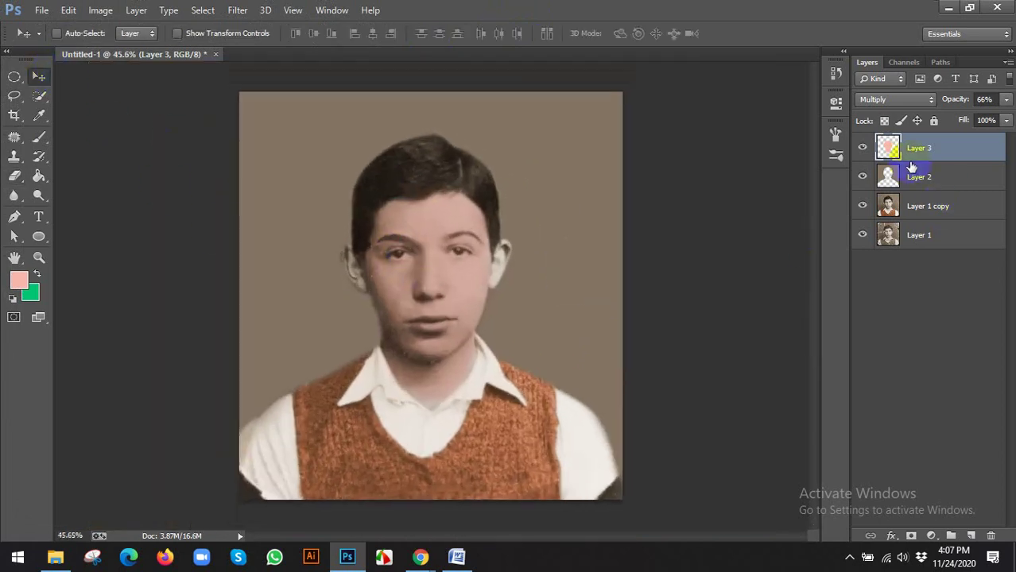
click(862, 149)
click(862, 149)
scroll(549, 233, up, 2)
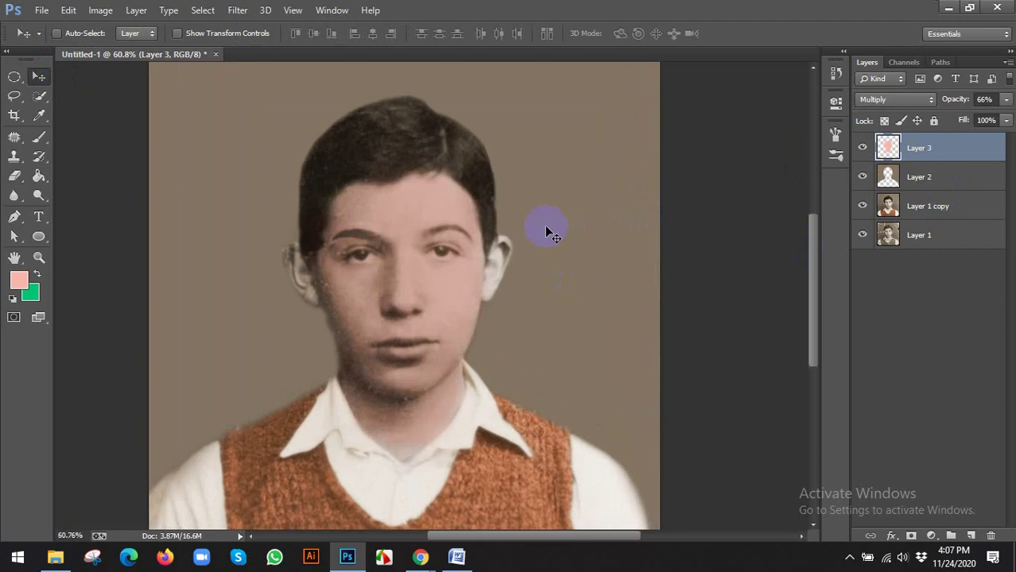
scroll(547, 232, up, 1)
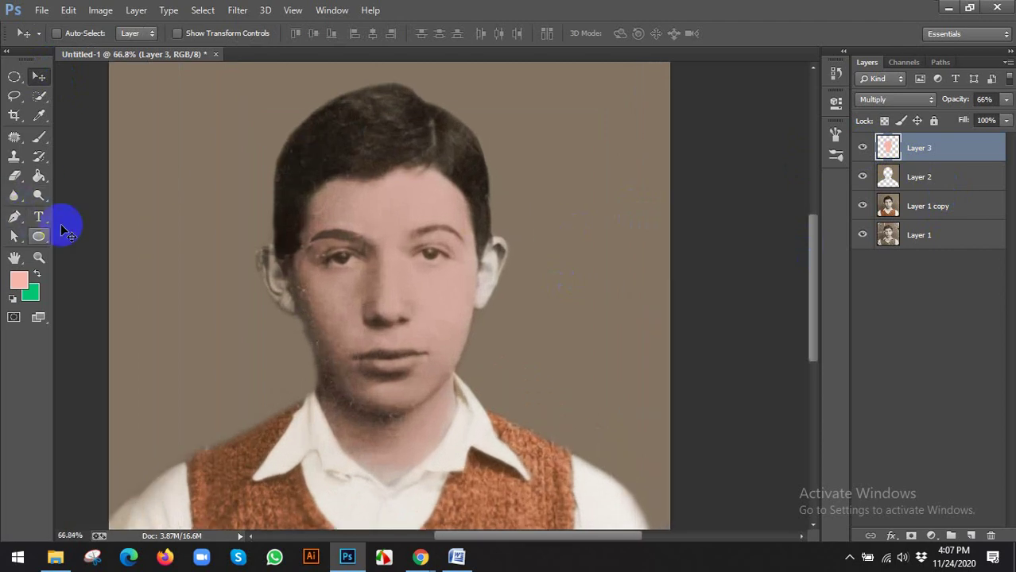
Step: Paint the pink skin tint over both ears on Layer 3 with a 40 px brush
key(b)
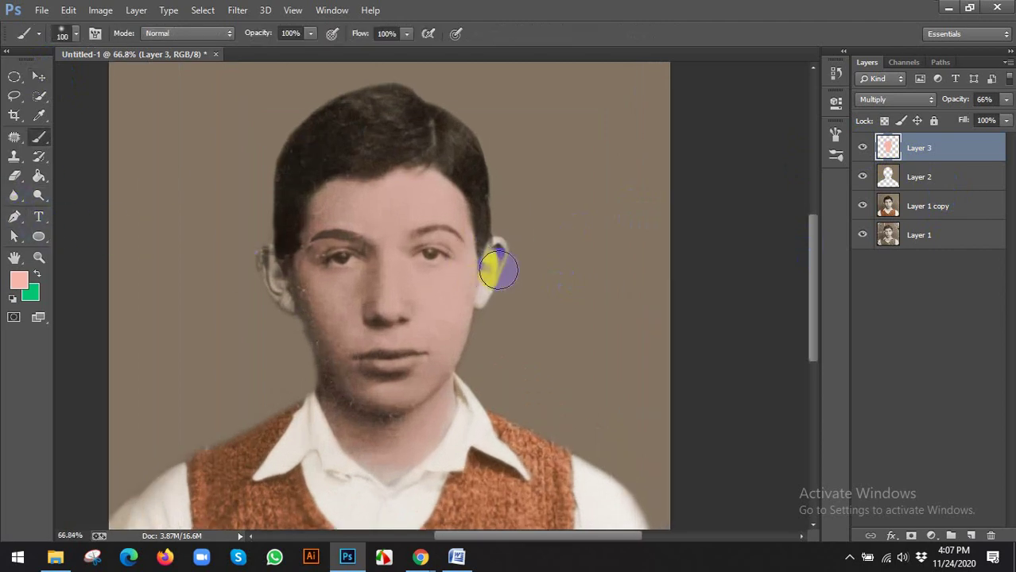
key(bracketleft)
key(bracketleft)
key(bracketleft)
scroll(477, 285, up, 3)
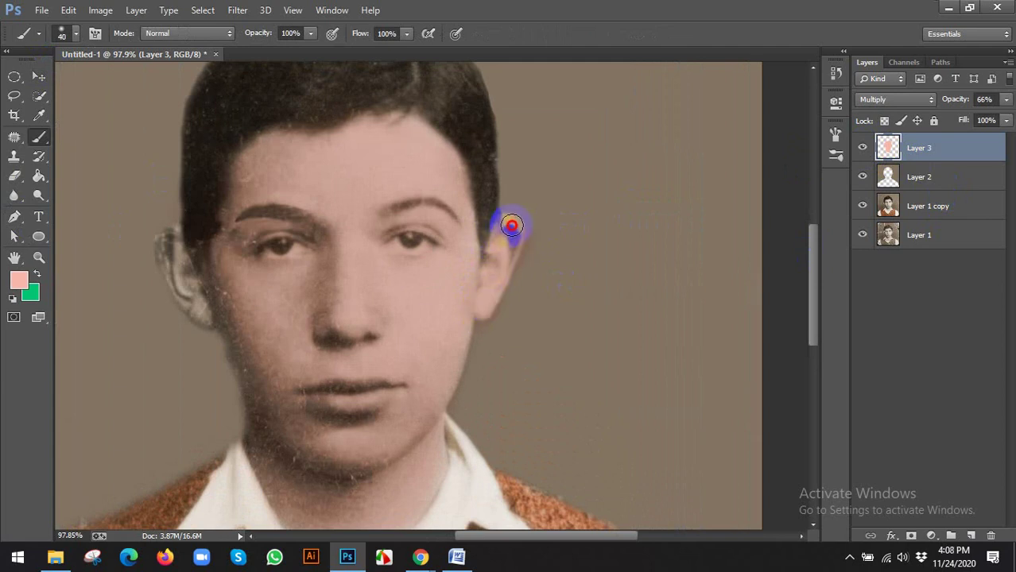
mouse_move(175, 245)
mouse_down()
mouse_move(205, 311)
mouse_move(175, 279)
mouse_move(163, 243)
mouse_move(179, 237)
mouse_move(185, 281)
mouse_move(239, 354)
mouse_up()
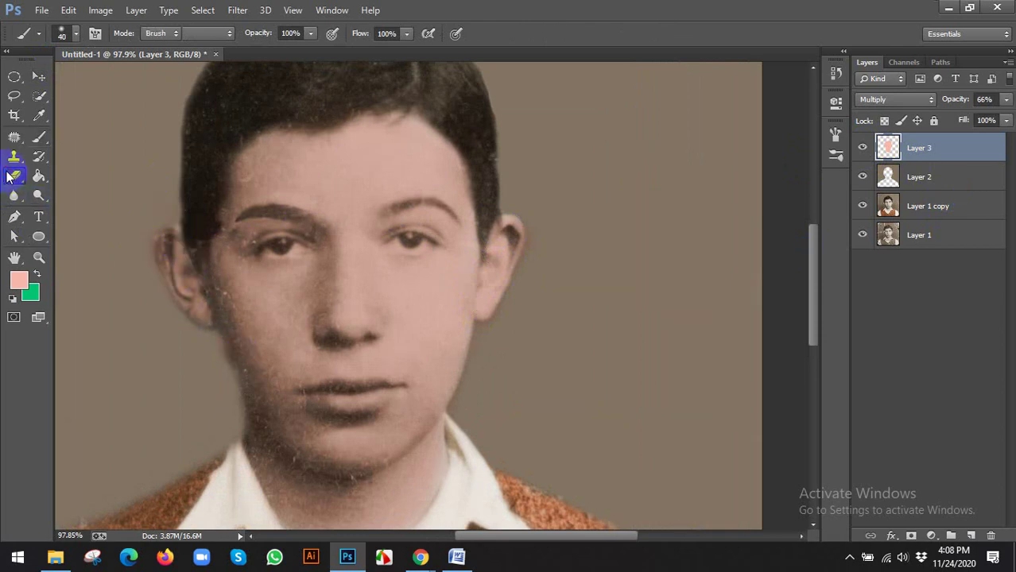
Step: Erase stray pink tint from the background beside the ear on the picture's right with a 100 px eraser
click(13, 176)
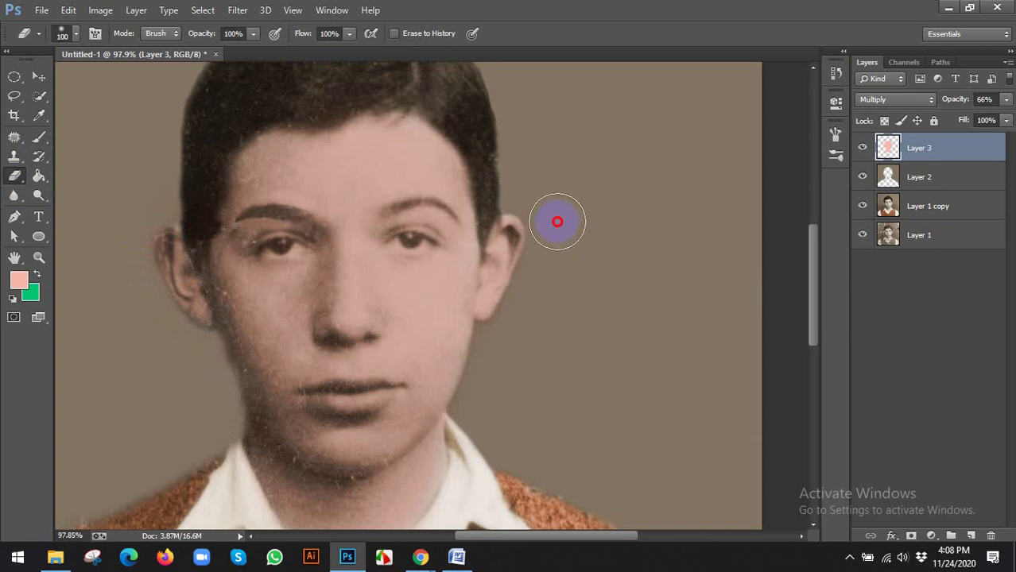
scroll(524, 331, down, 3)
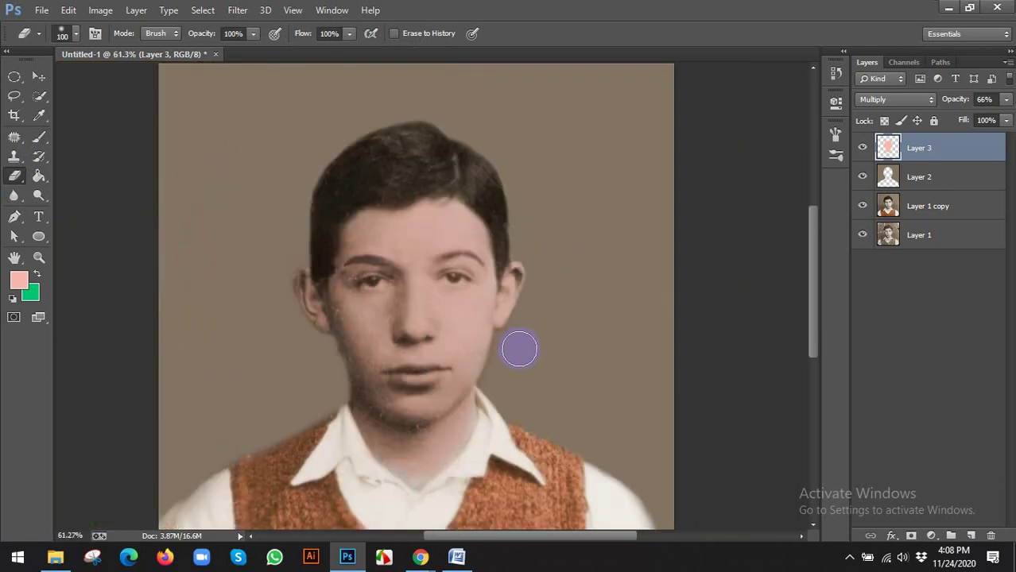
scroll(442, 483, up, 2)
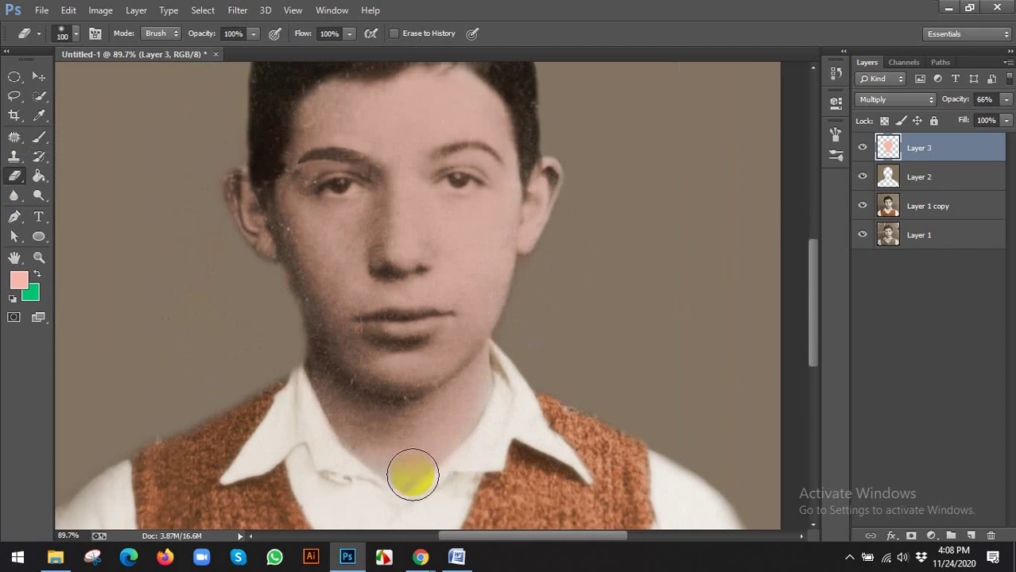
key(v)
scroll(494, 337, down, 3)
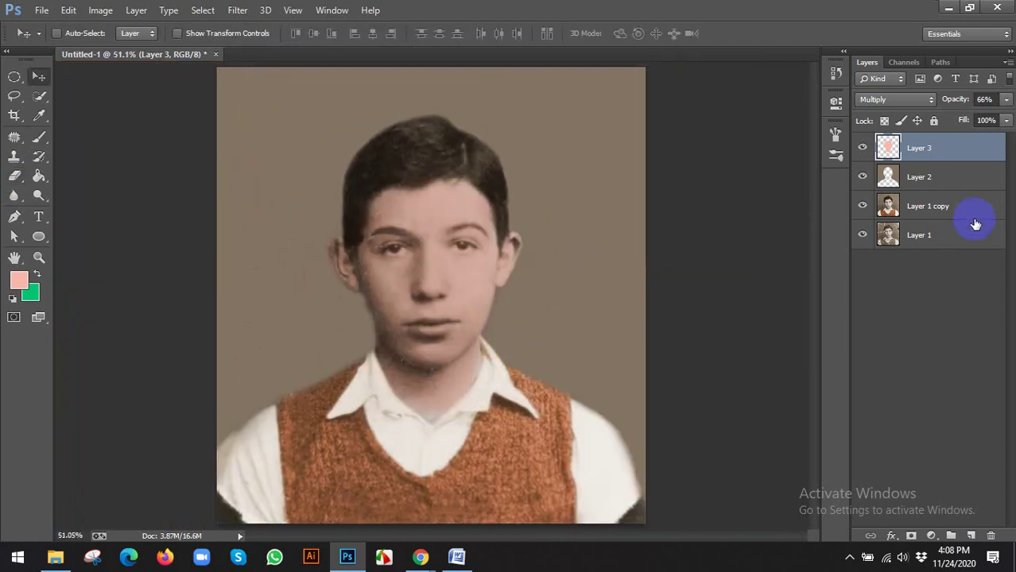
Step: Extend the canvas to the left of the portrait by about one portrait width with the Crop tool
click(932, 241)
scroll(710, 228, down, 5)
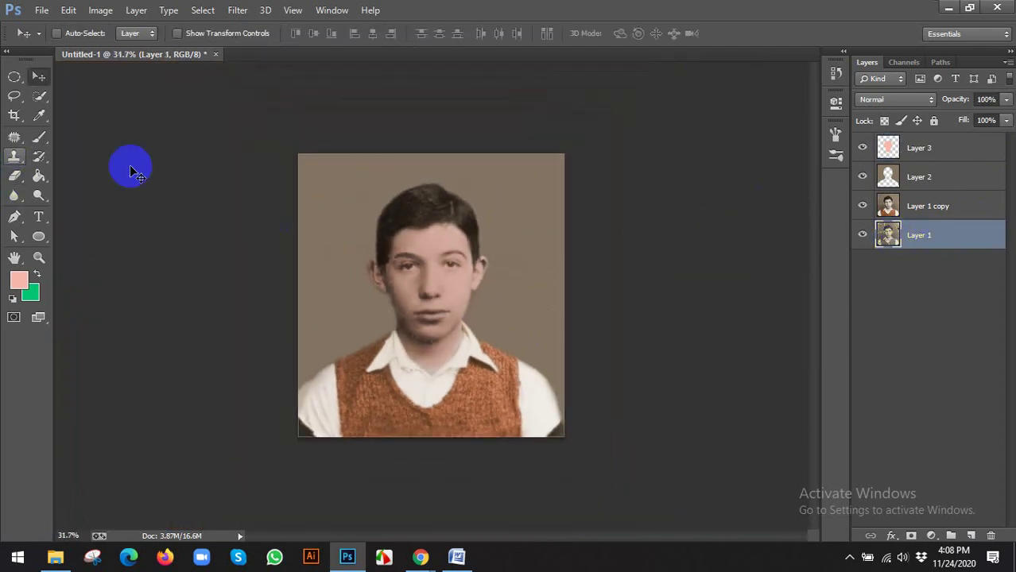
click(14, 115)
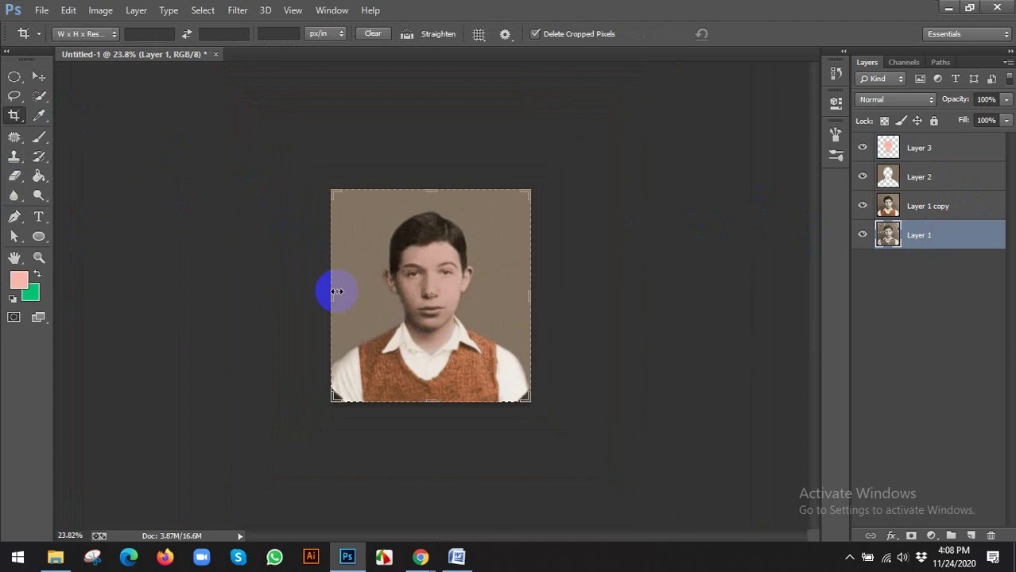
drag(332, 292, 224, 291)
click(39, 77)
click(458, 220)
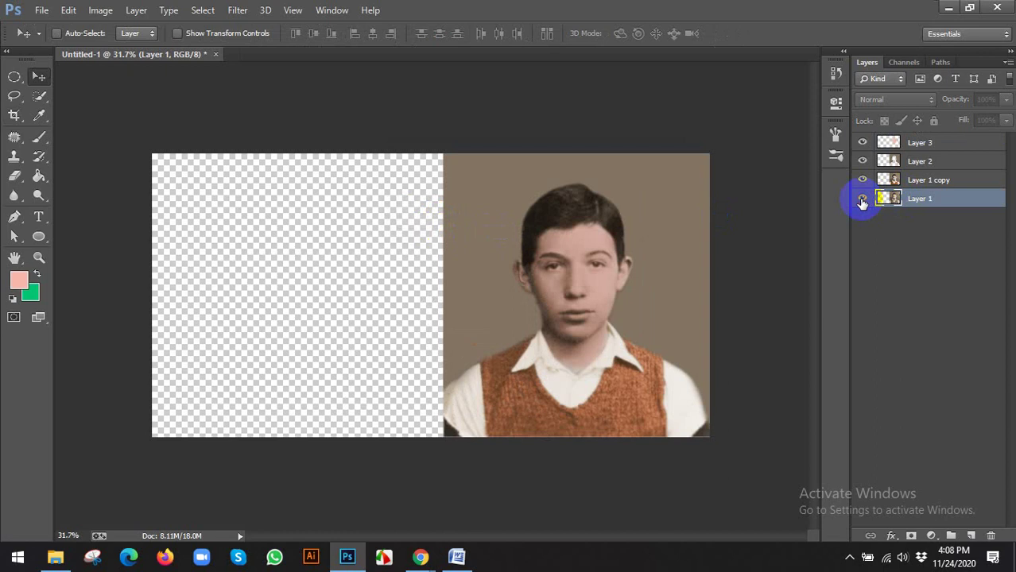
Step: Move the original photo on Layer 1 into the empty canvas beside the colorized portrait and crop away the leftover transparent strip
drag(512, 261, 253, 237)
click(22, 115)
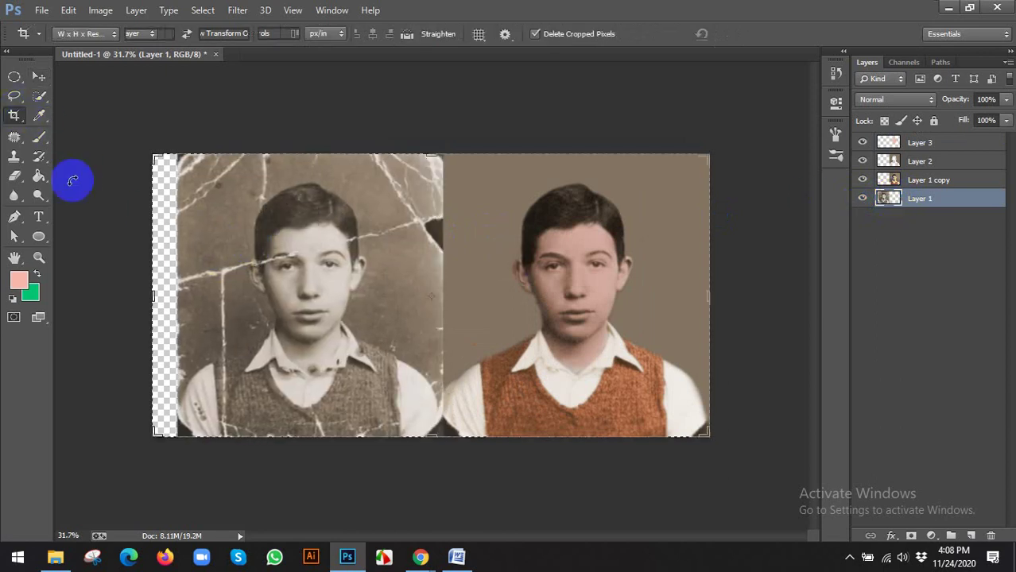
drag(151, 298, 163, 295)
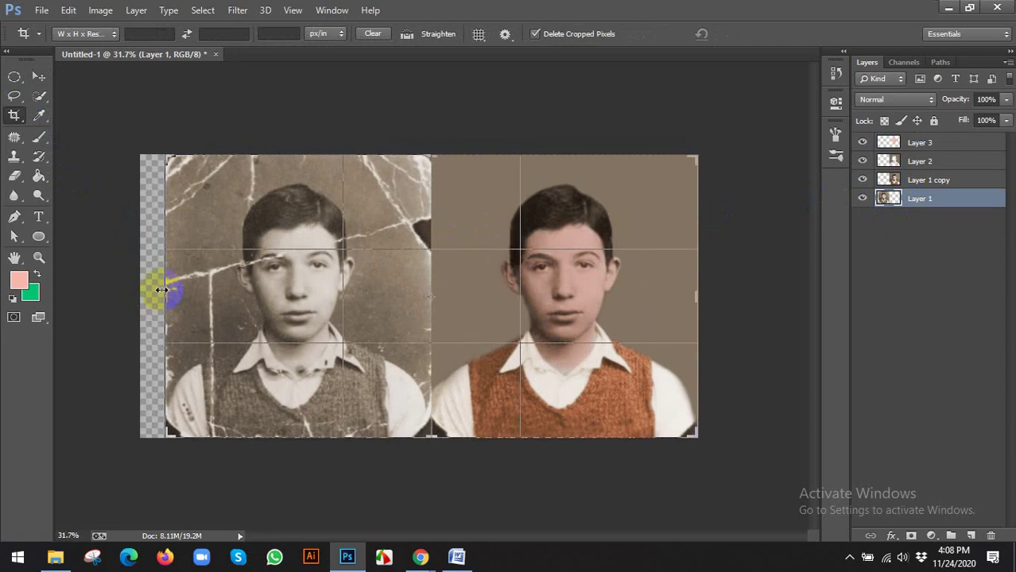
click(39, 76)
click(464, 220)
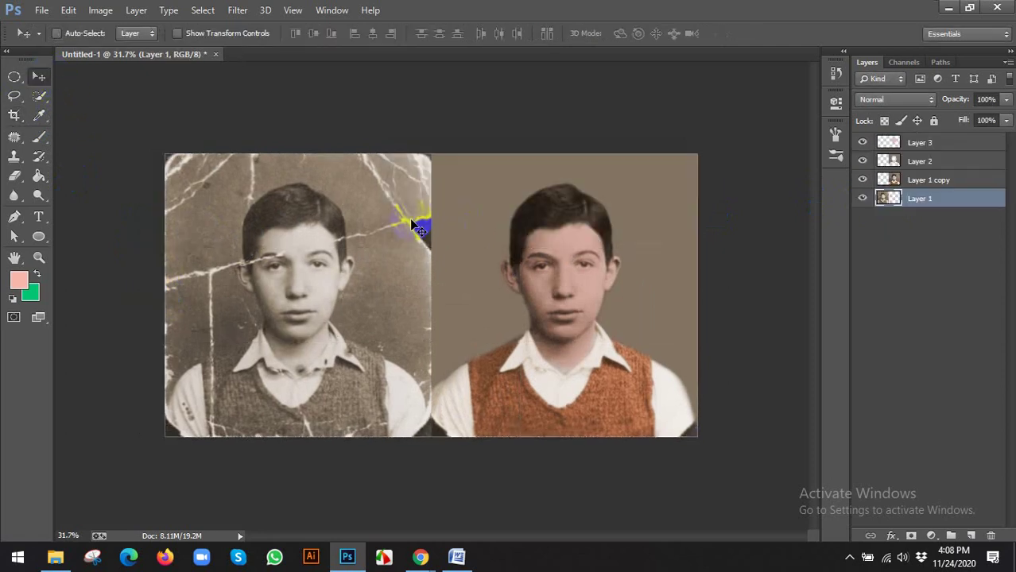
click(44, 74)
scroll(408, 322, up, 1)
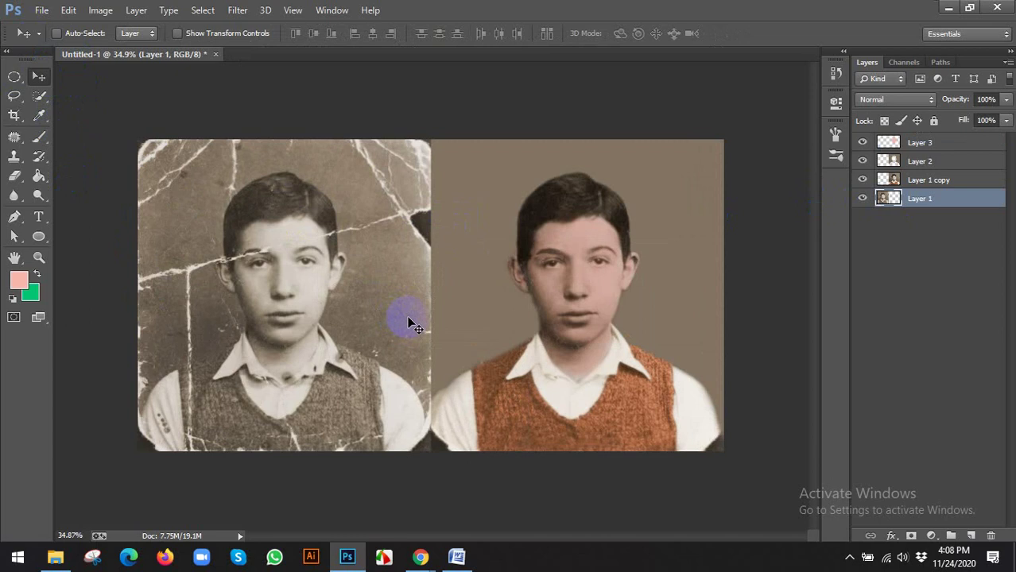
scroll(421, 322, up, 1)
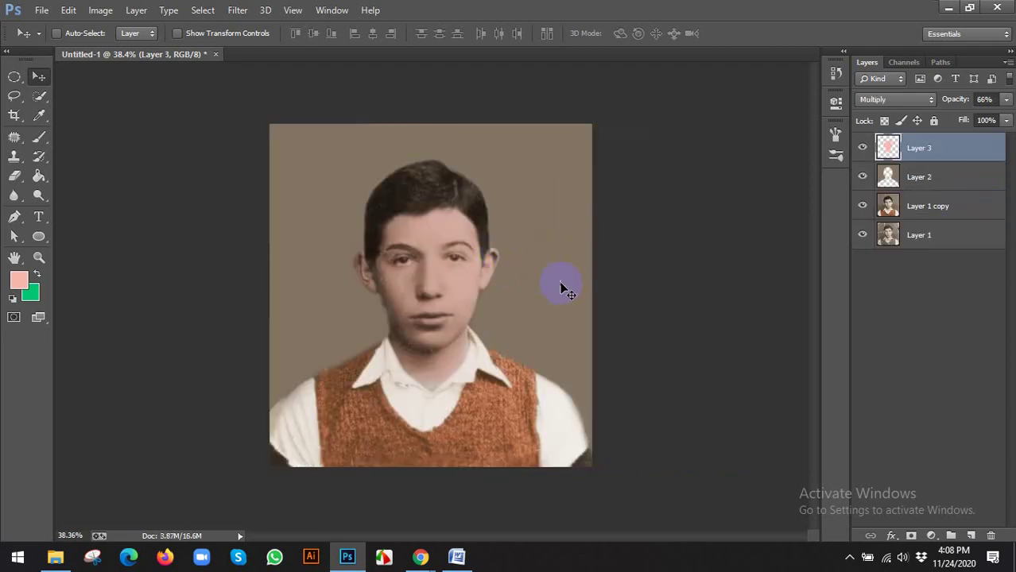
click(862, 237)
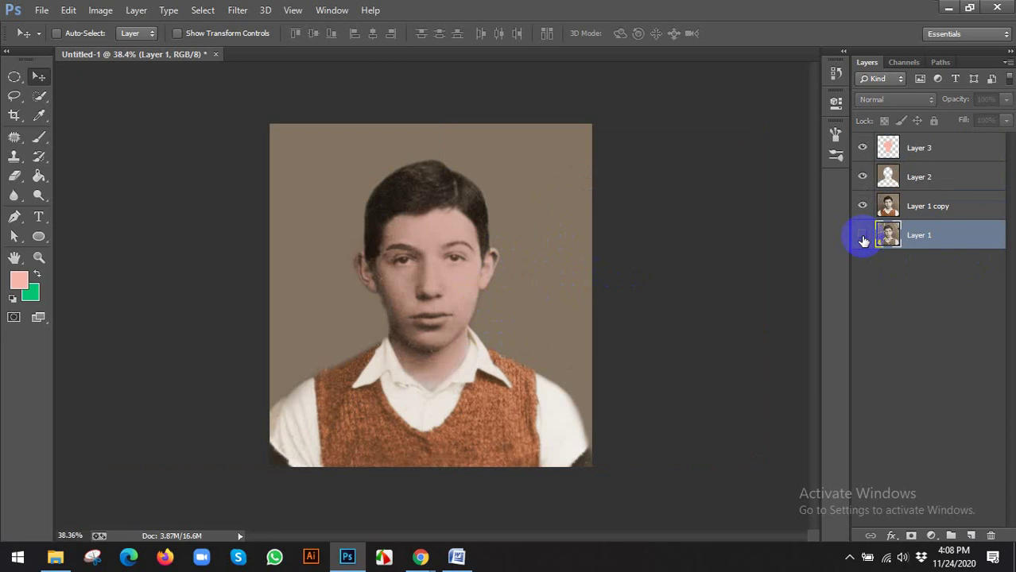
click(863, 237)
click(909, 208)
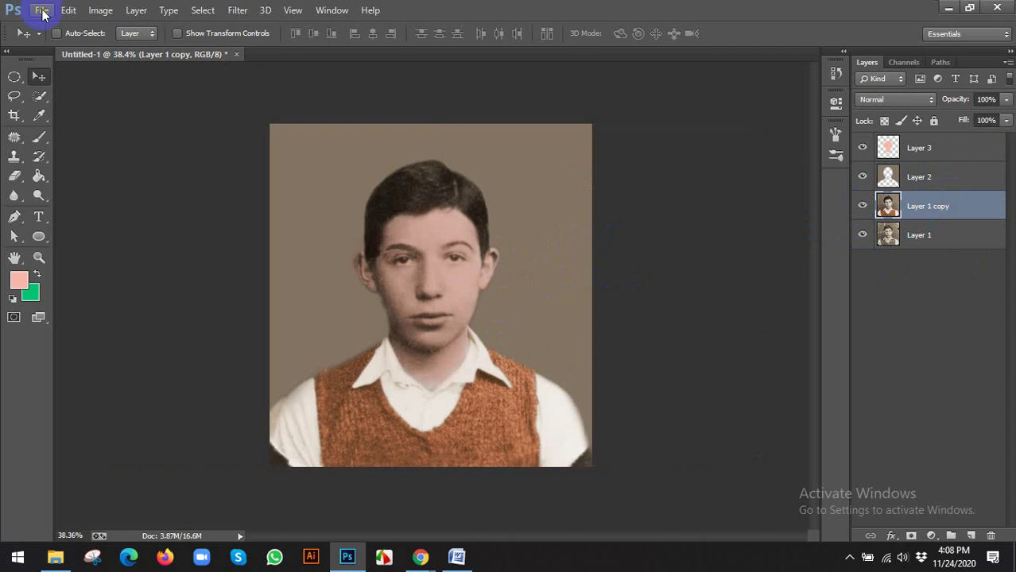
click(42, 11)
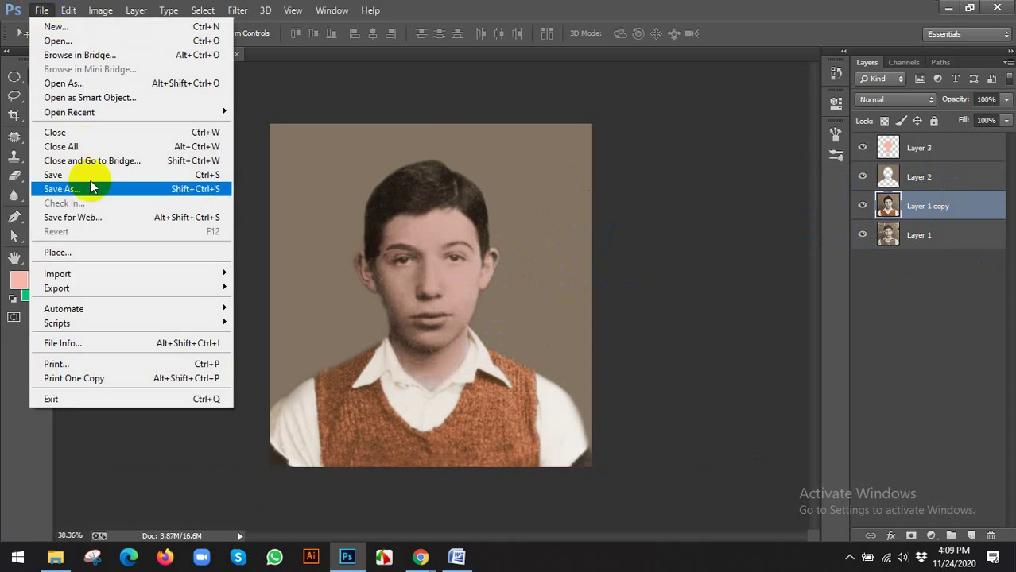
click(404, 86)
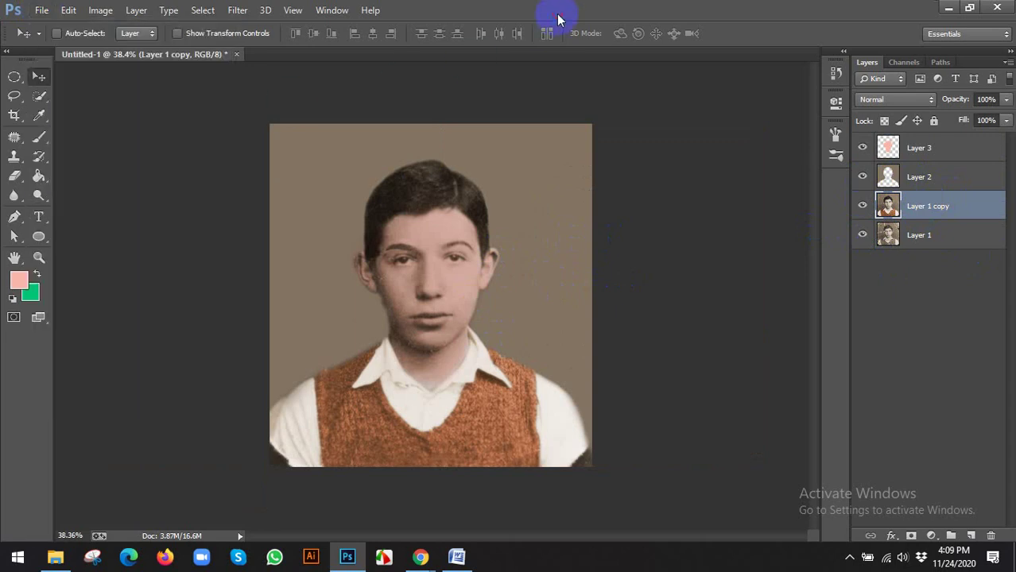
Step: Crop the canvas outward again to add an empty area slightly wider than the portrait on its left side
click(917, 242)
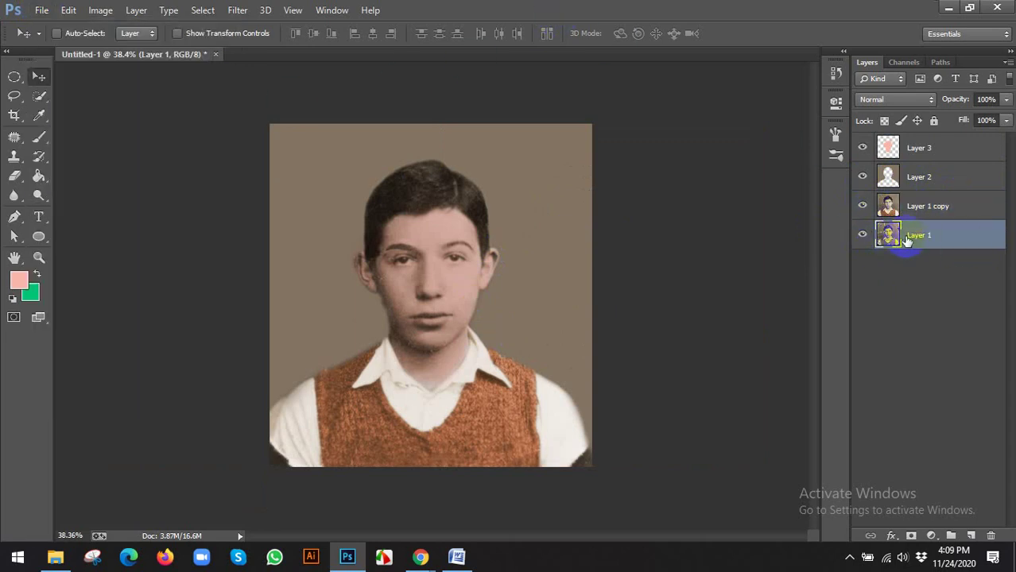
click(924, 214)
scroll(528, 225, down, 1)
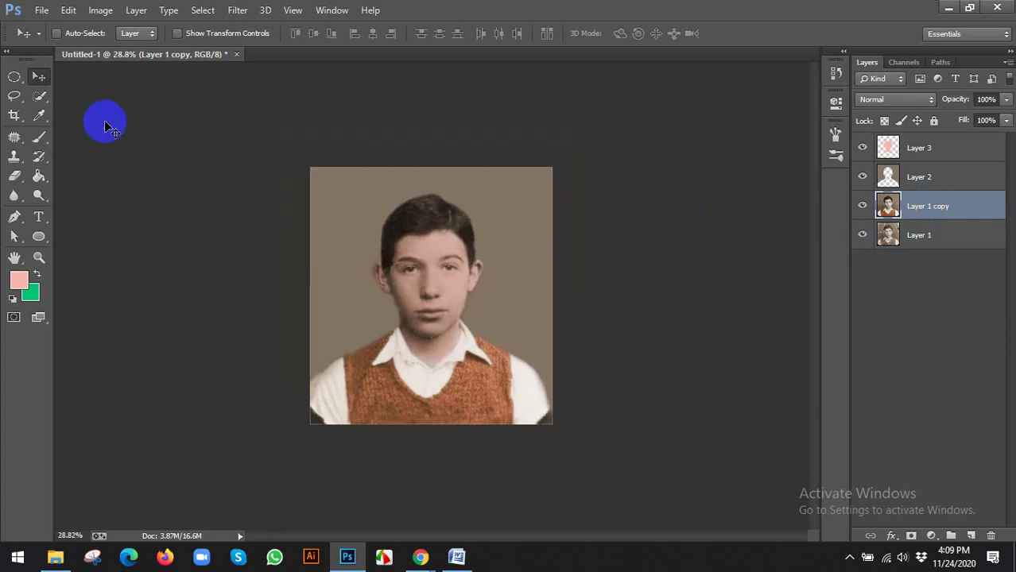
click(16, 117)
drag(311, 295, 176, 295)
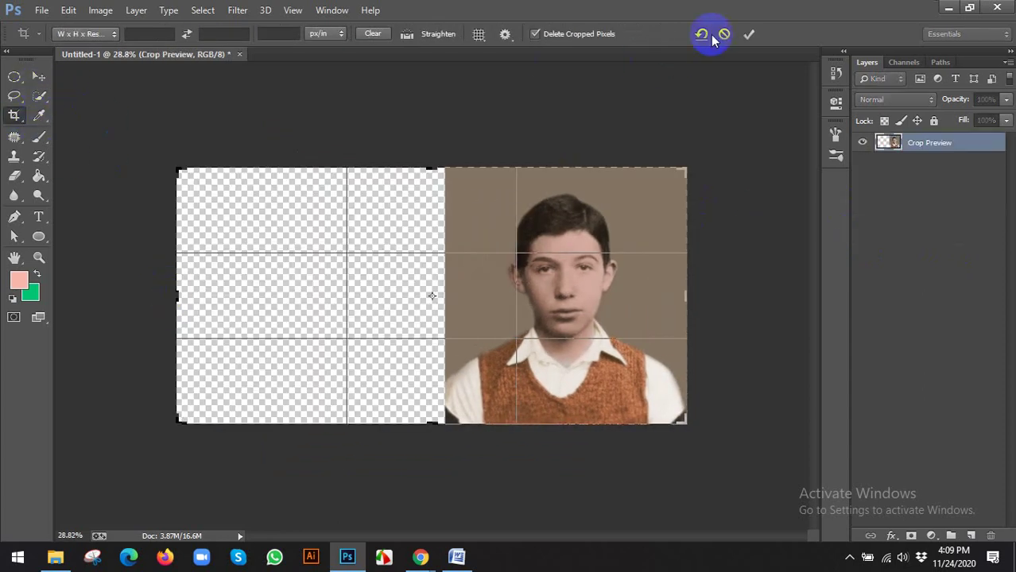
click(747, 35)
click(38, 75)
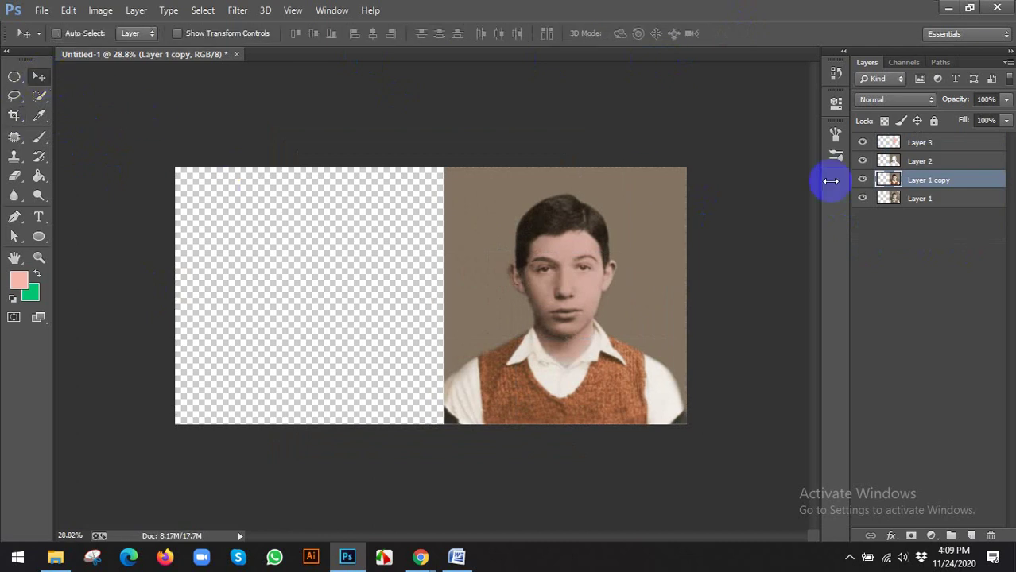
Step: Shift Layer 1 into the empty area flush against the colorized portrait and trim the transparent strip at the outer edge
click(898, 201)
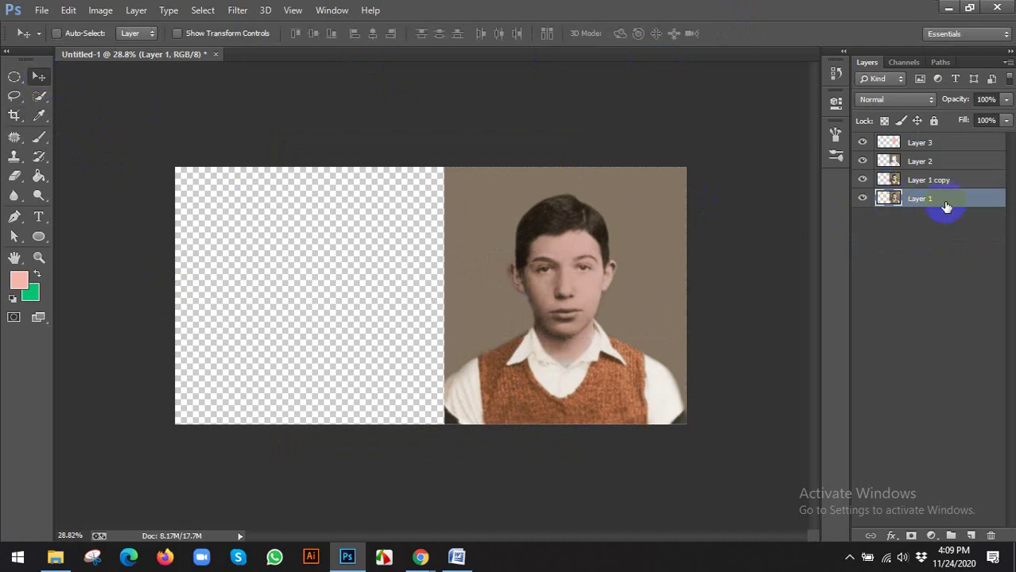
drag(521, 286, 278, 285)
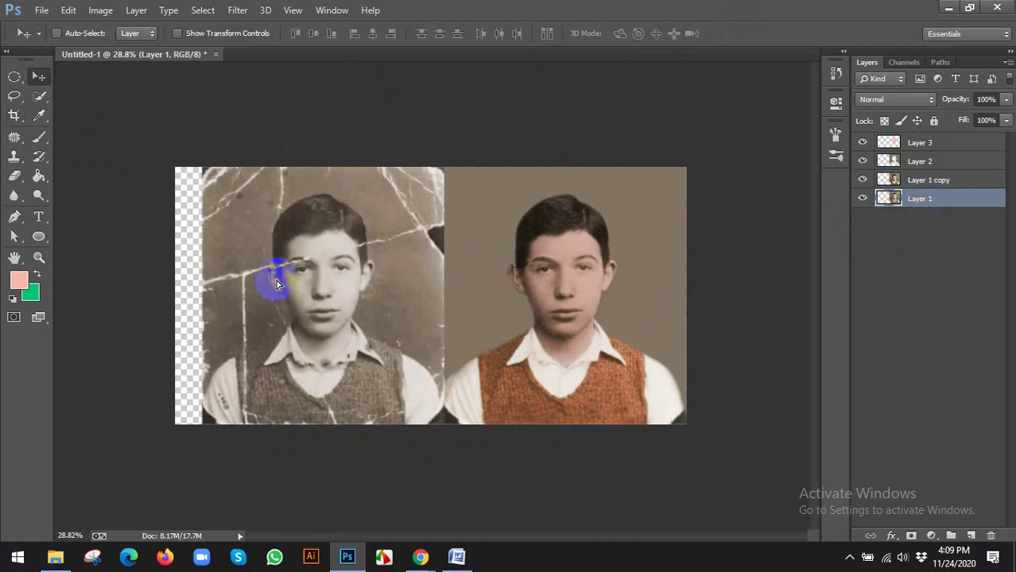
click(16, 118)
drag(182, 287, 200, 289)
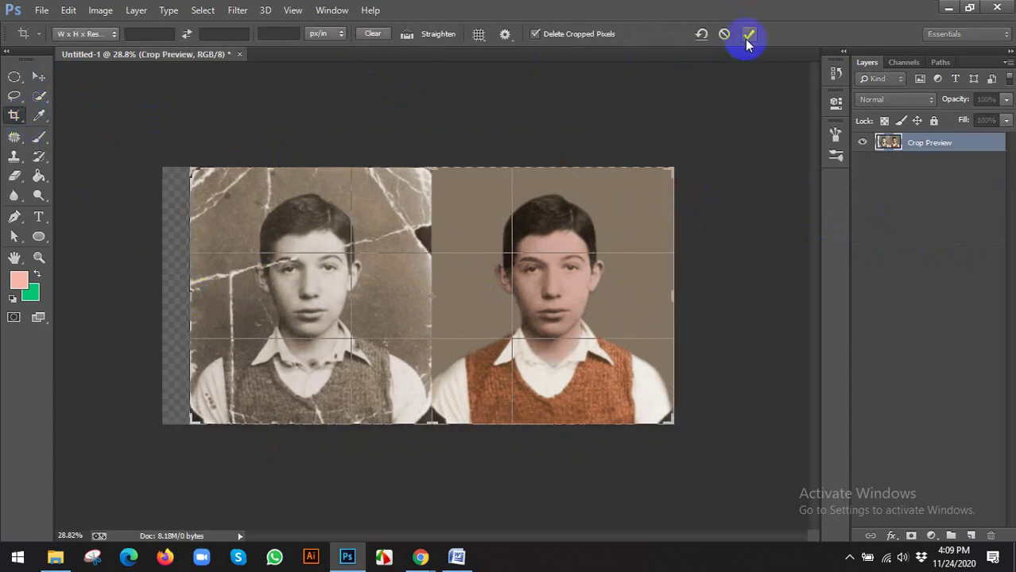
click(748, 34)
click(39, 79)
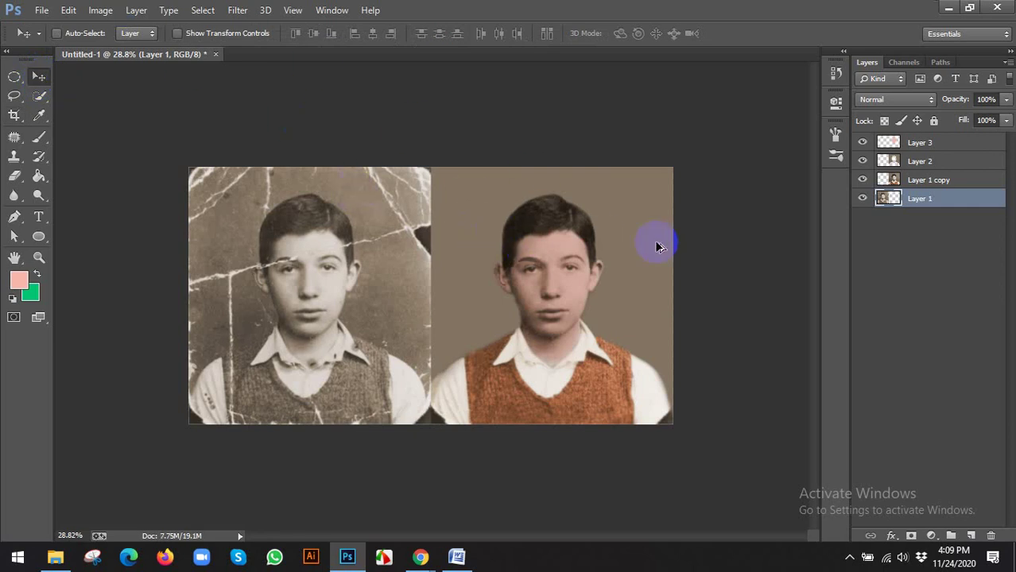
Step: Undo the canvas extension, the Layer 1 move and the trim to return to the single portrait
key(ctrl+alt+z)
key(ctrl+alt+z)
key(ctrl+alt+z)
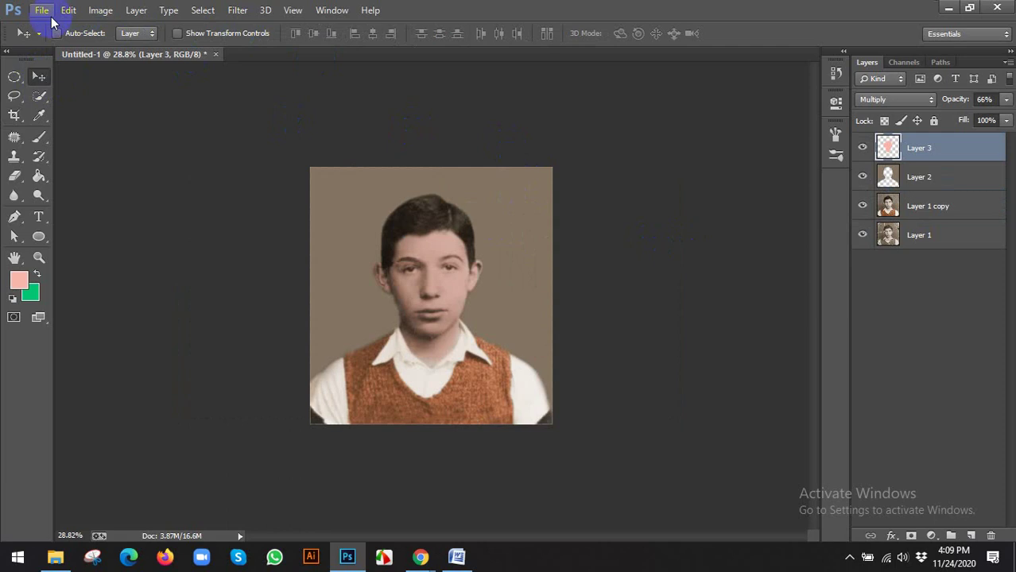
Step: Save the colorized portrait to the Desktop as the JPEG restore.jpg with quality 8 (High)
click(44, 11)
click(96, 190)
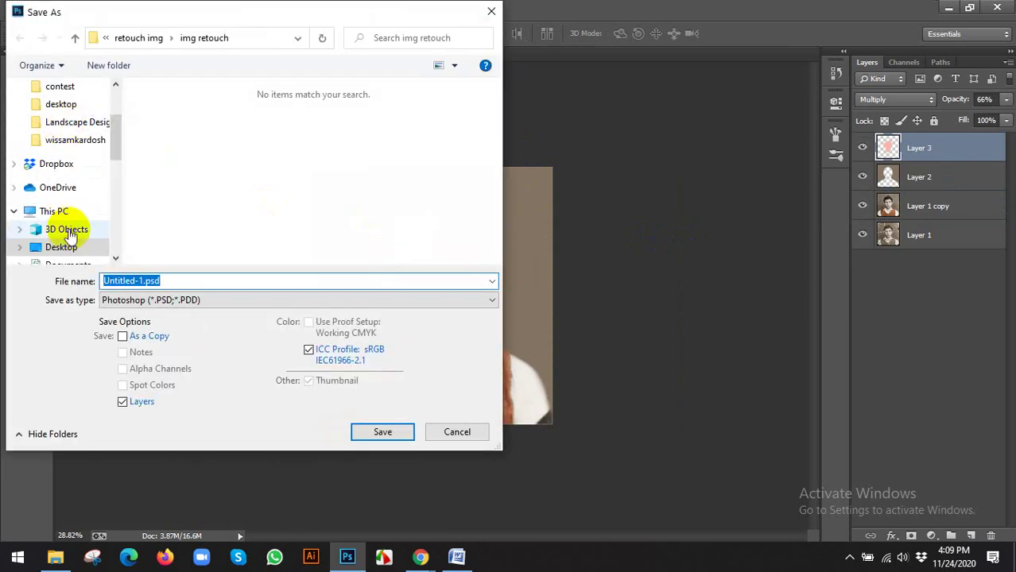
click(62, 248)
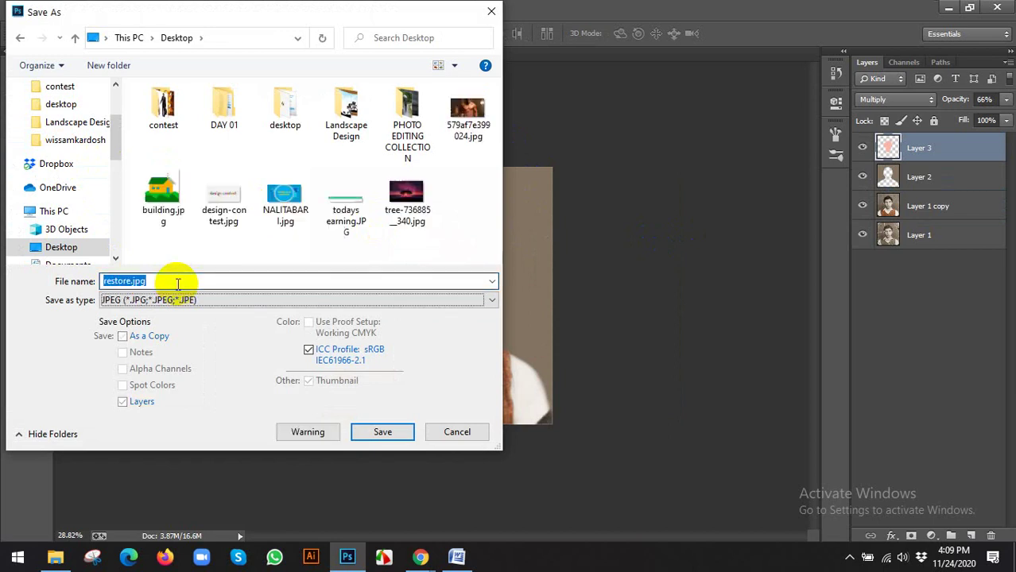
key(Return)
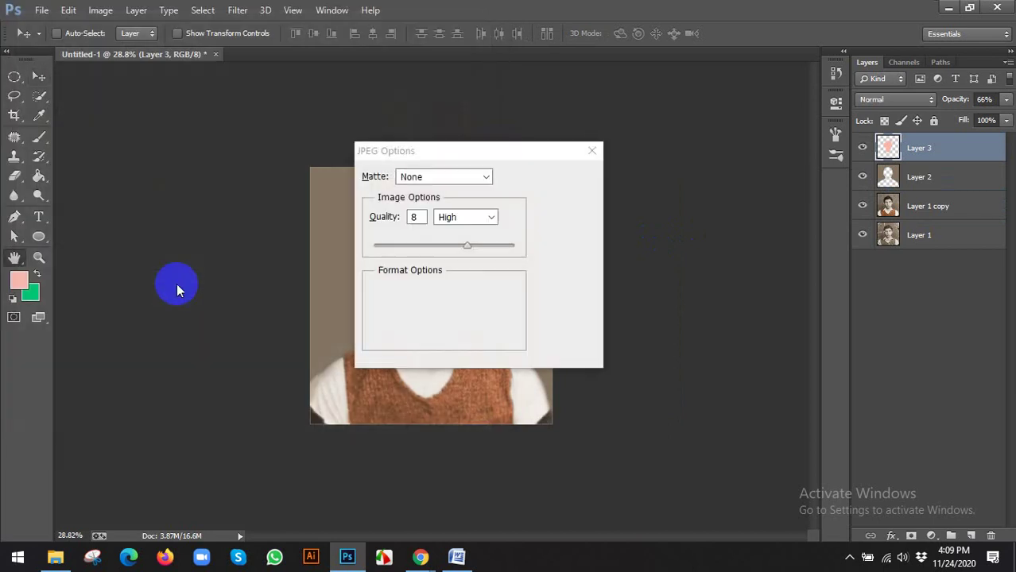
key(Return)
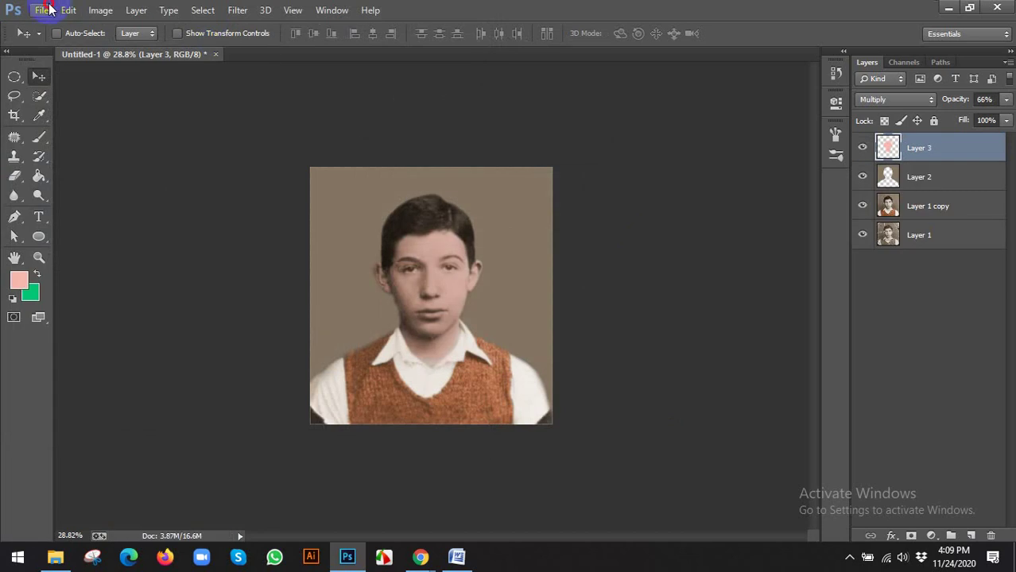
Step: Create a new blank document with a white background, choosing a size preset other than Clipboard
click(44, 10)
click(50, 28)
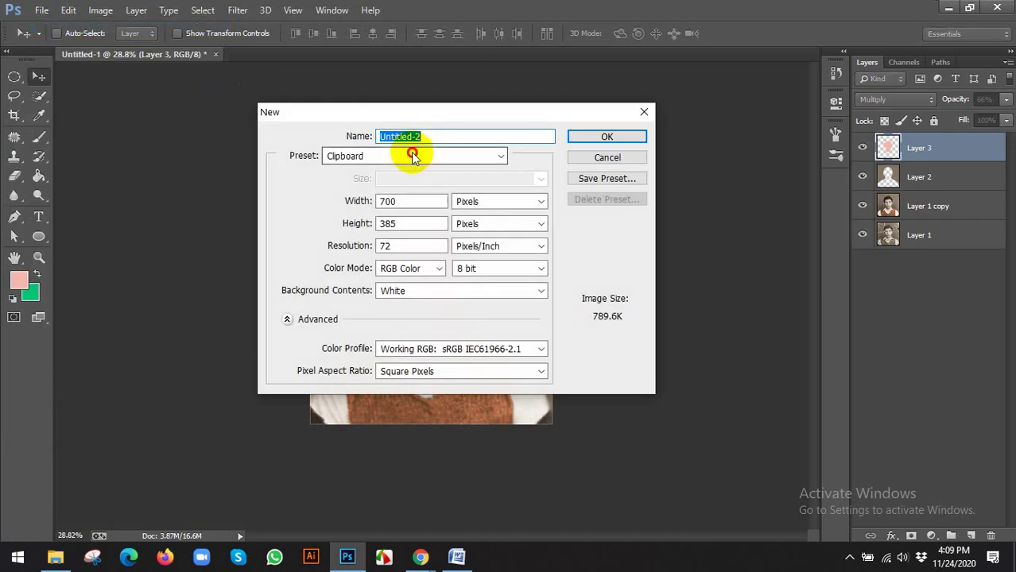
click(412, 155)
click(399, 184)
click(607, 157)
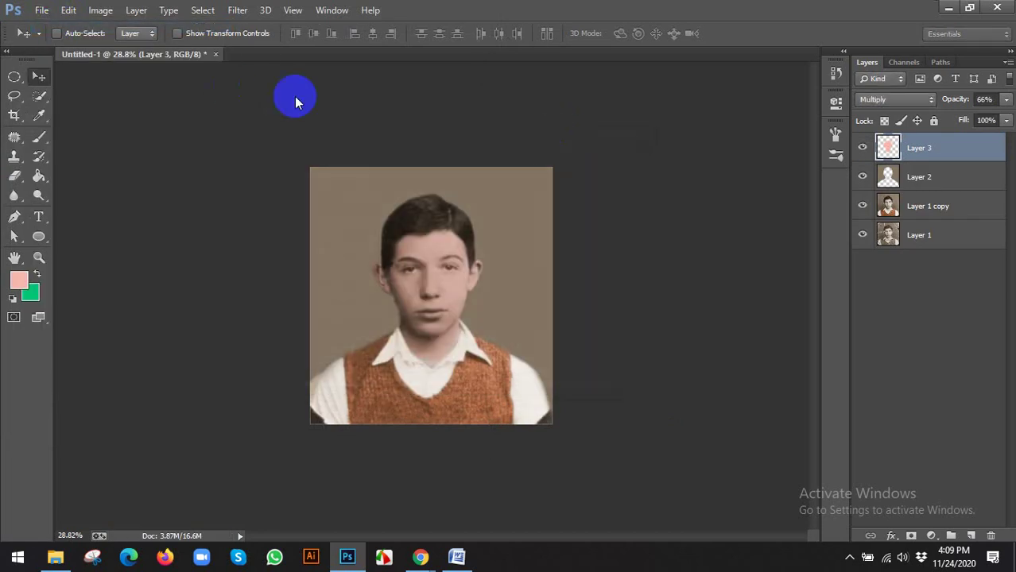
Step: Place restore.jpg from the Desktop in the blank document and align it flush with the canvas's right edge
click(44, 10)
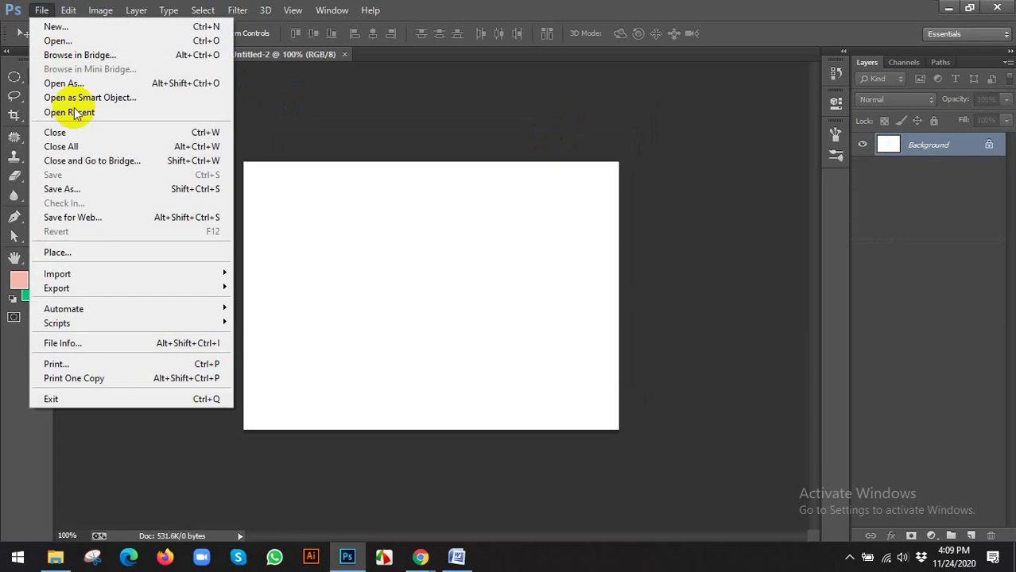
click(69, 253)
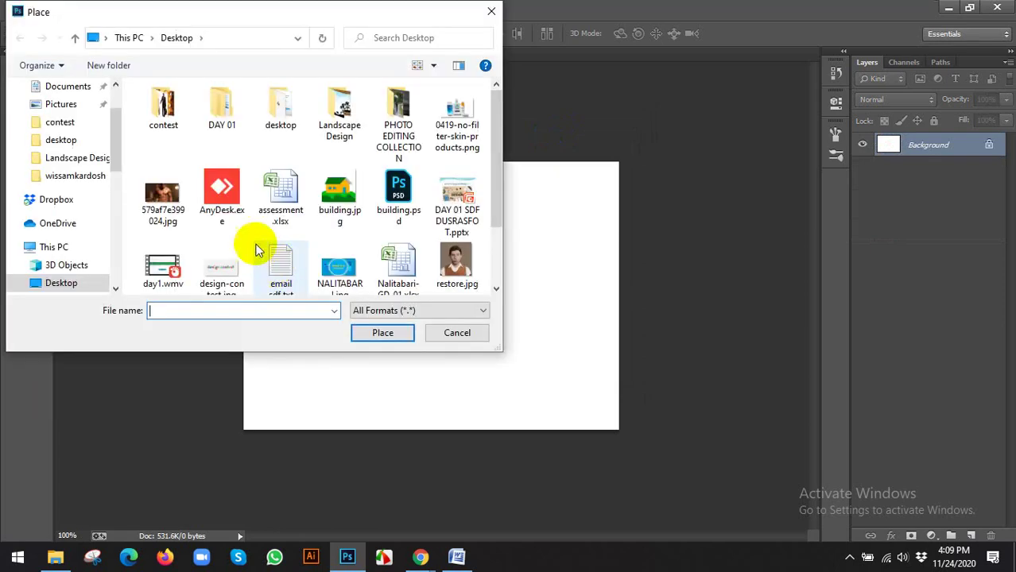
click(455, 259)
click(383, 333)
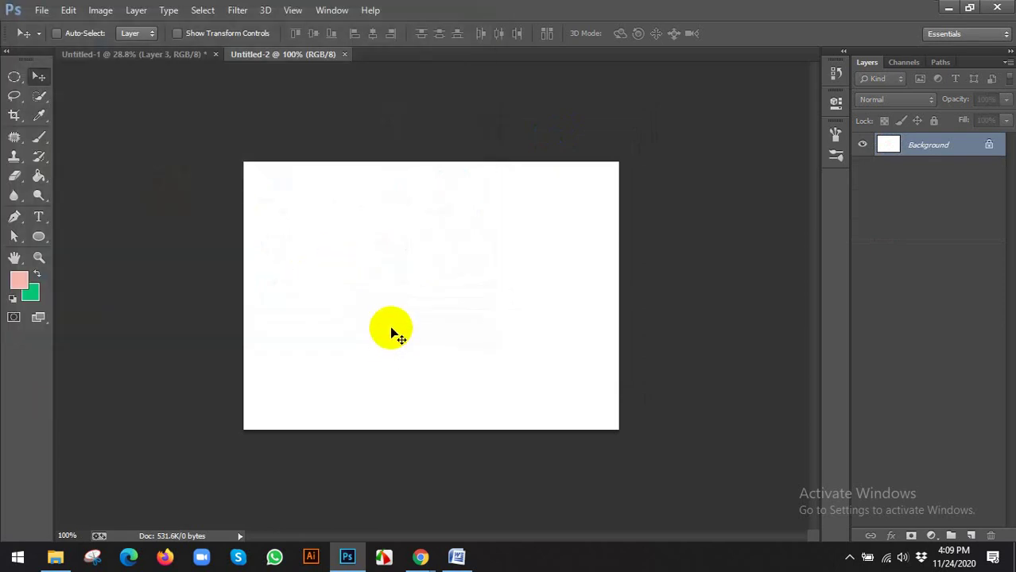
drag(443, 283, 496, 282)
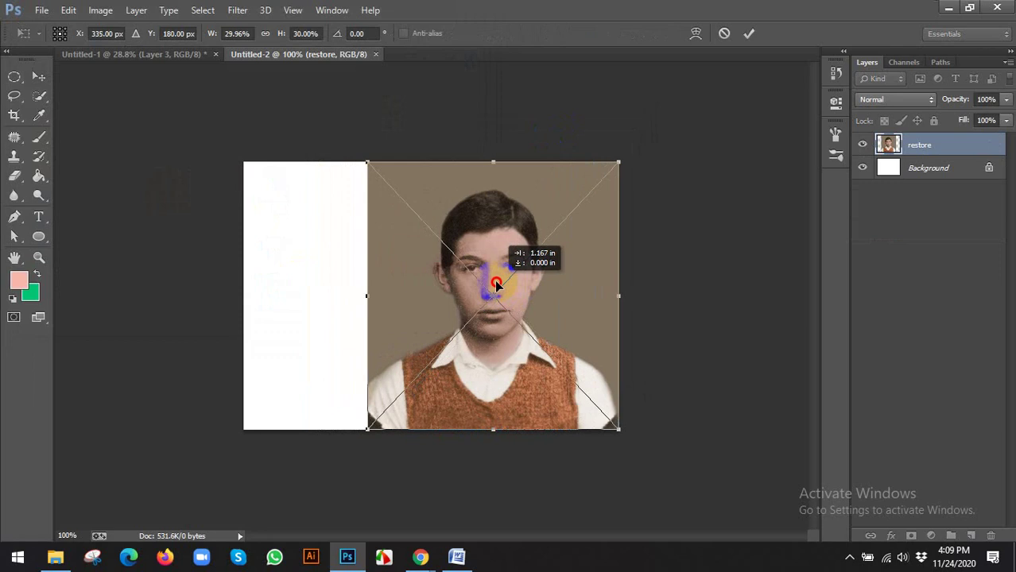
click(748, 33)
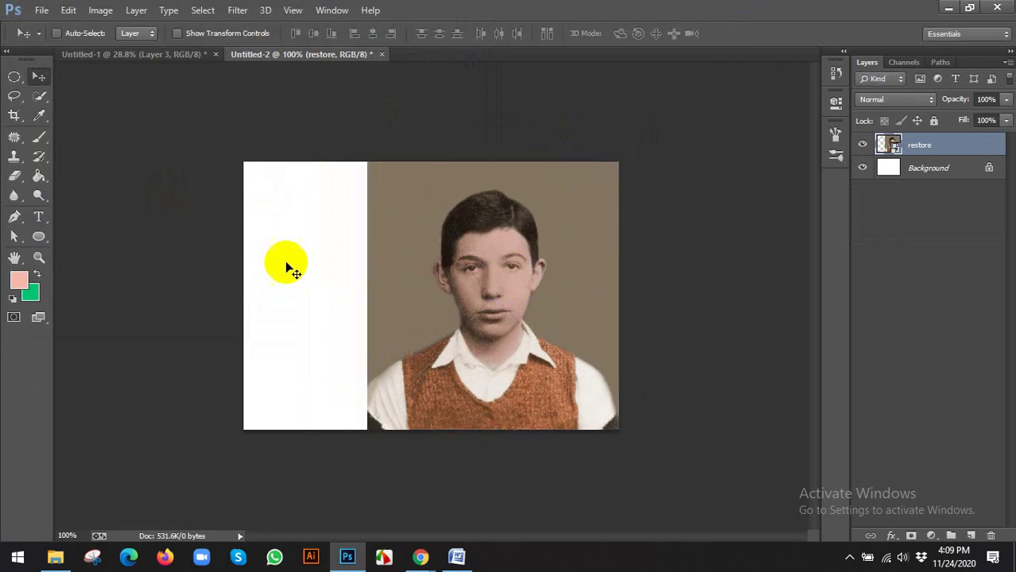
Step: Try to extend the canvas outward on the blank side beside the placed portrait using the Crop tool
scroll(363, 262, down, 1)
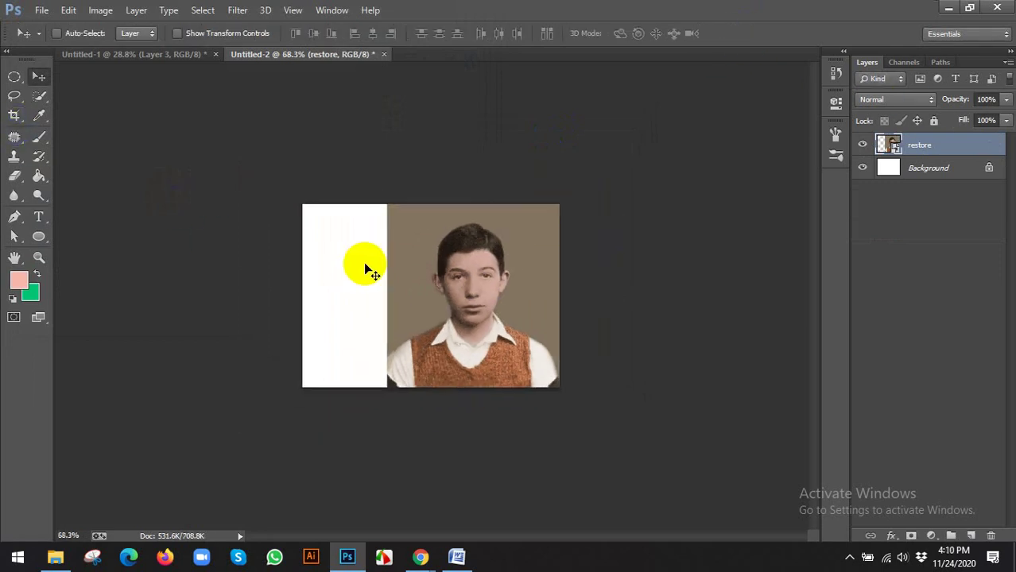
click(9, 118)
drag(305, 296, 253, 292)
click(749, 34)
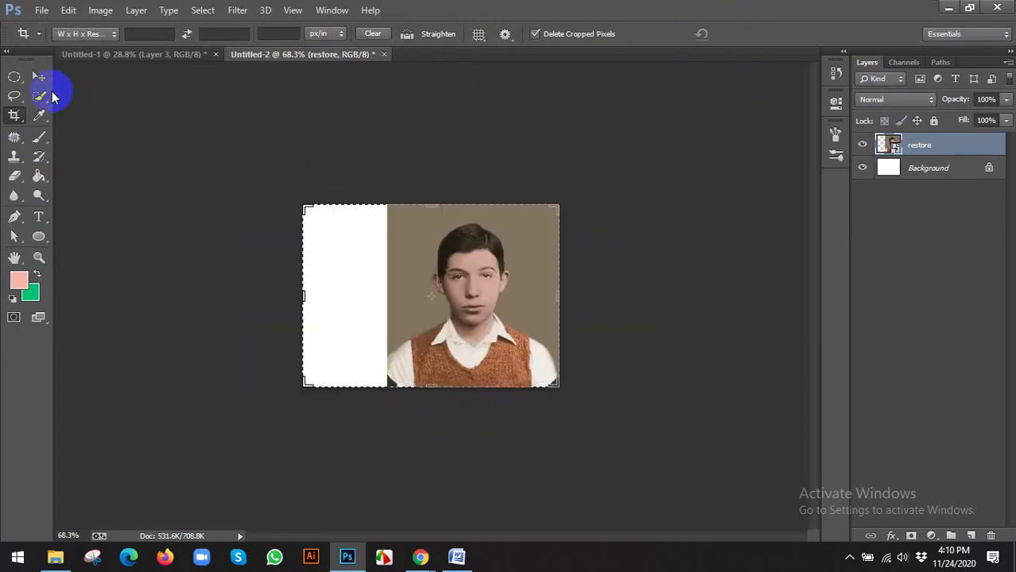
click(41, 78)
click(159, 55)
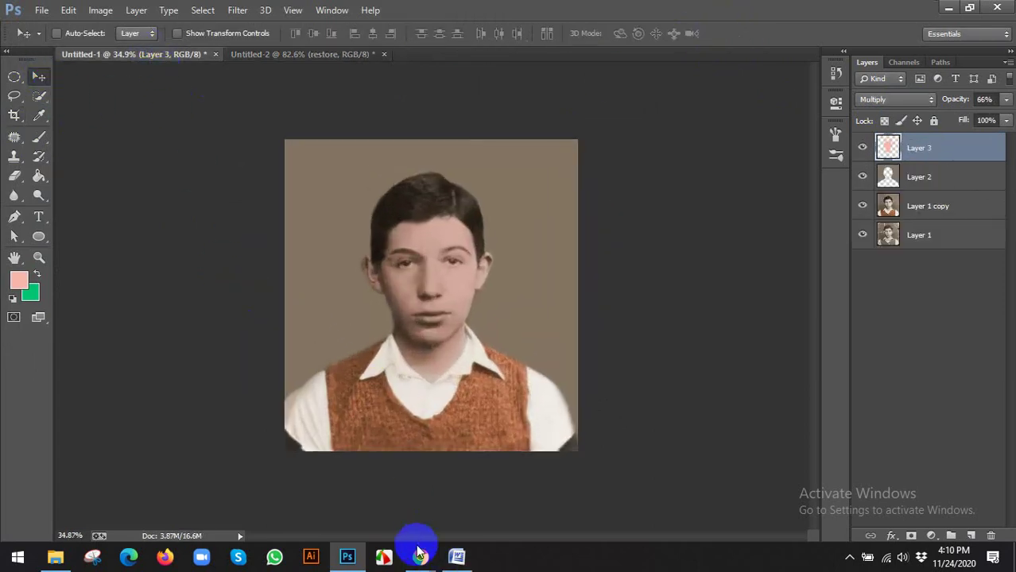
click(100, 10)
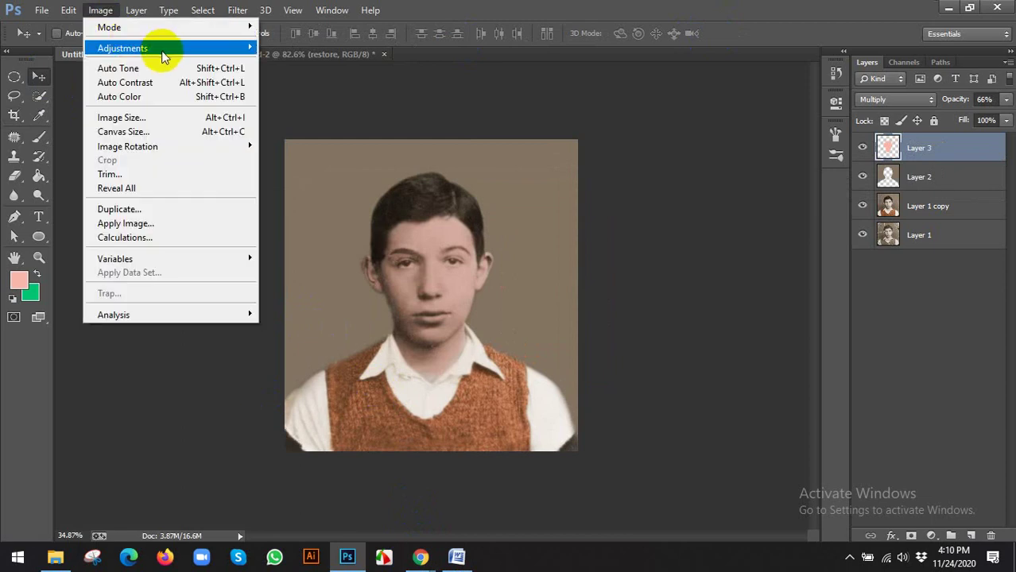
mouse_move(165, 48)
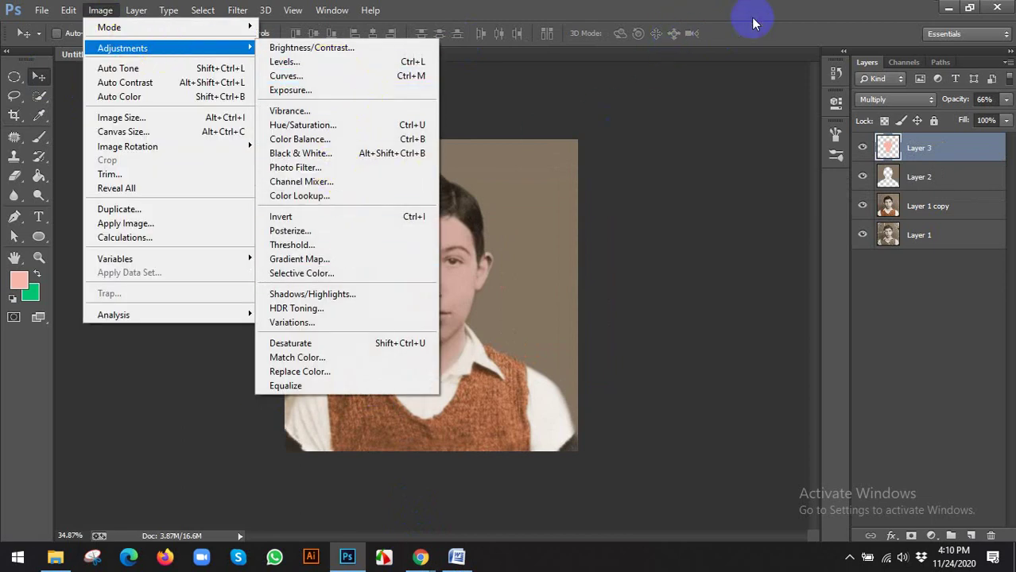
click(445, 195)
Step: Switch to the Chrome window with the retouch image search and open youtube.com in that tab
click(420, 557)
click(353, 521)
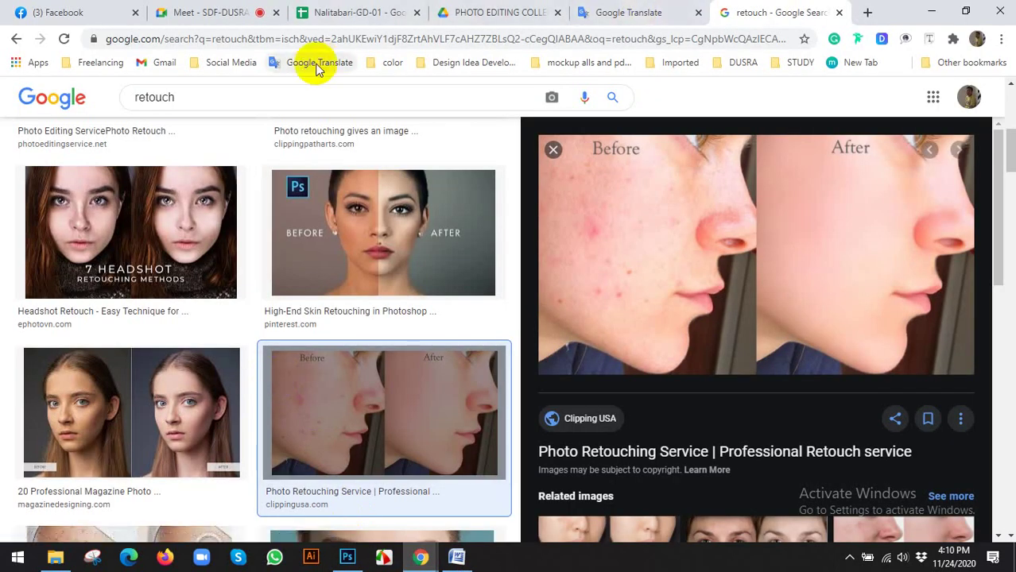
click(313, 48)
text(y)
key(Return)
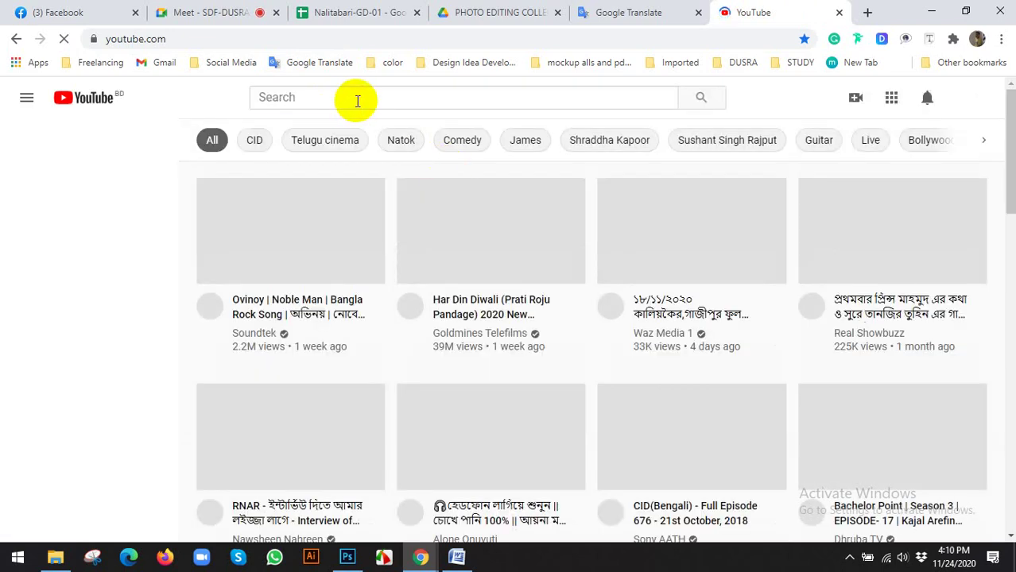
Step: Search YouTube for "image retouching photoshop" and browse through the listed tutorials
click(357, 101)
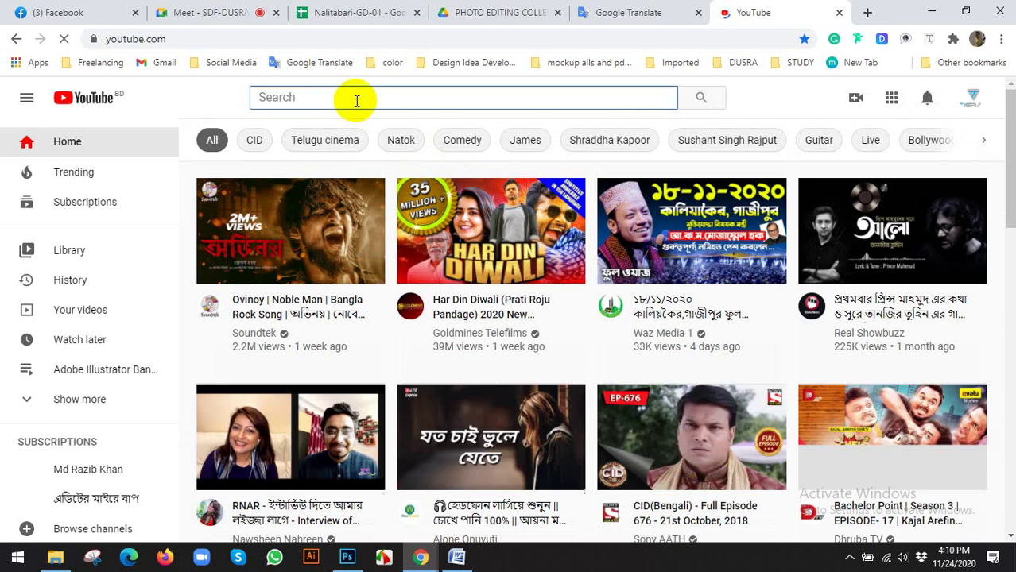
text(image re)
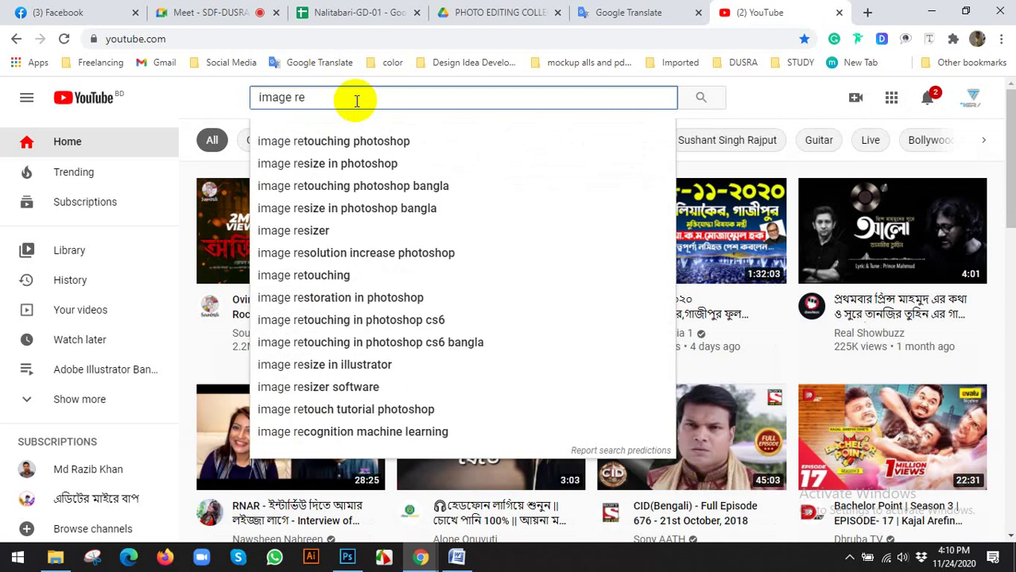
key(Down)
key(Return)
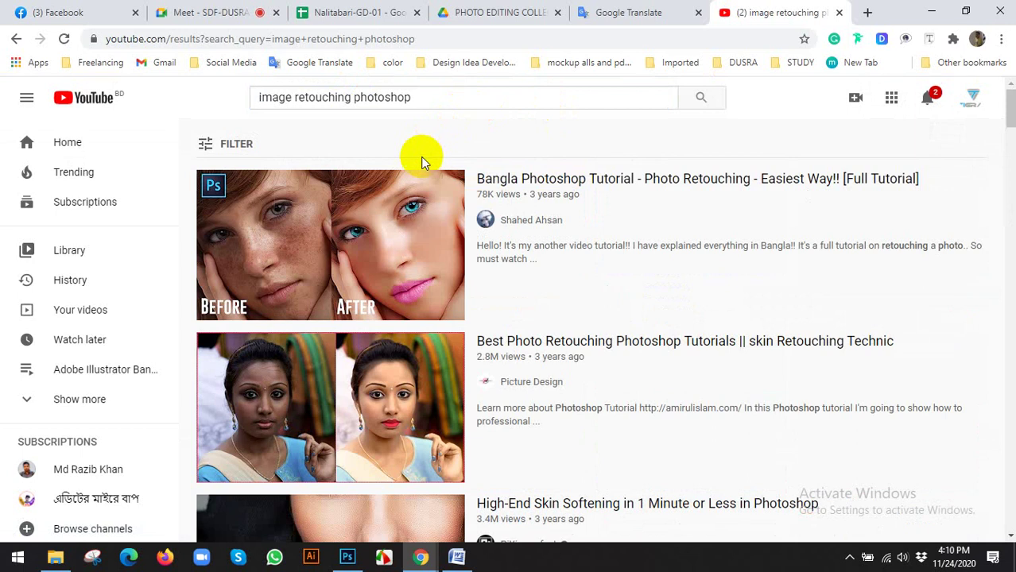
mouse_move(380, 221)
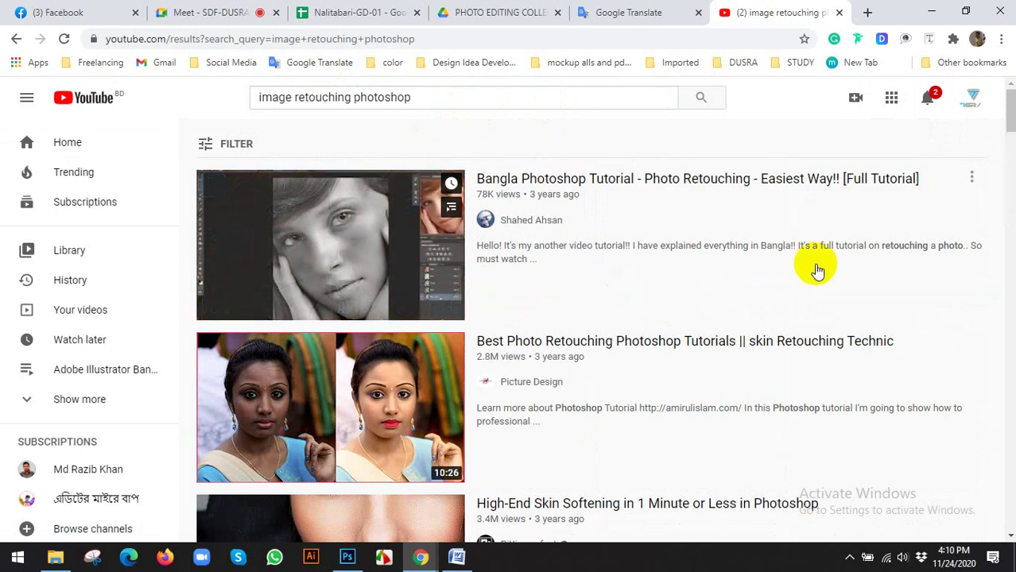
scroll(692, 263, down, 4)
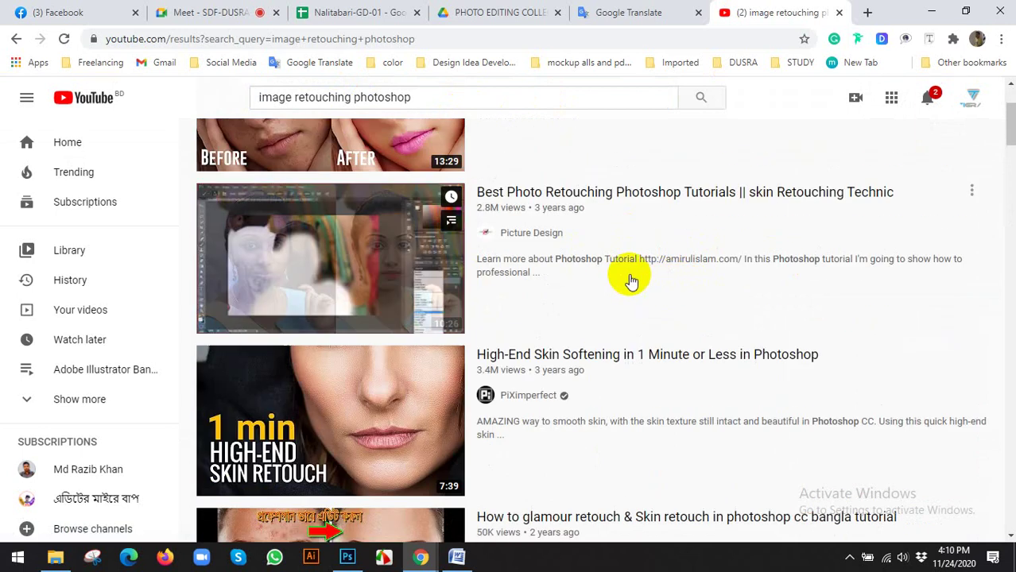
scroll(390, 288, down, 7)
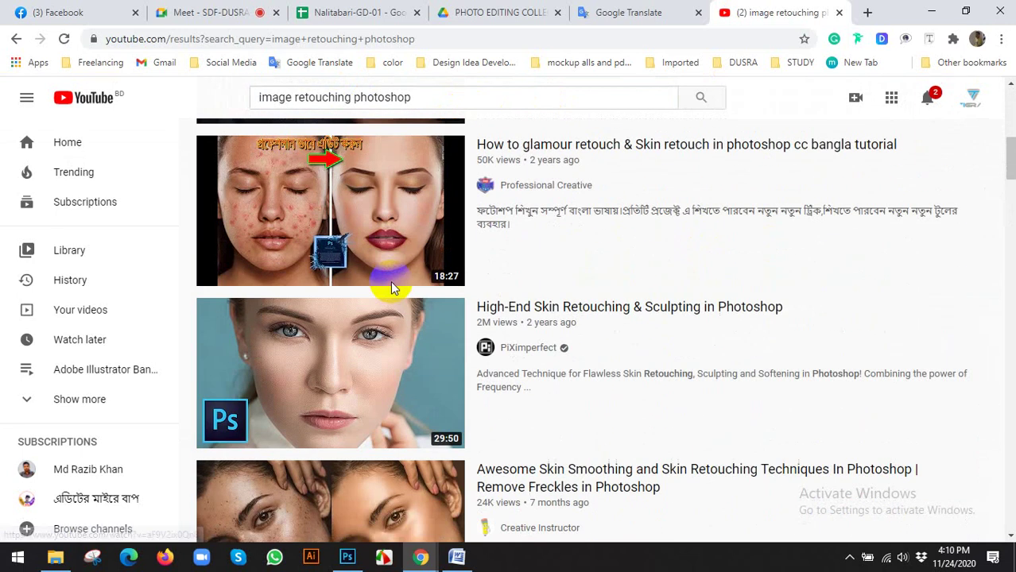
scroll(390, 290, down, 9)
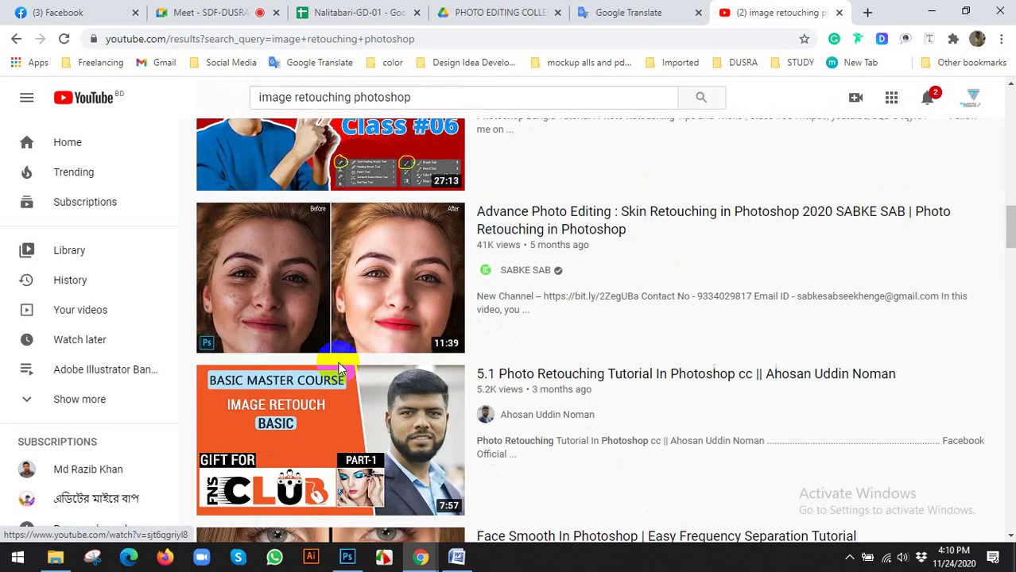
scroll(519, 294, down, 7)
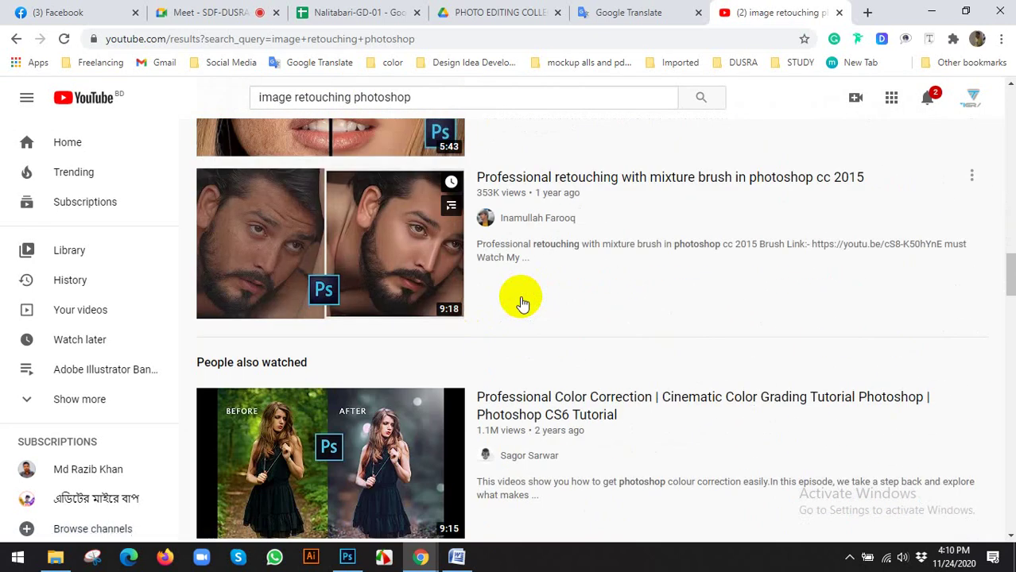
scroll(519, 302, down, 3)
Step: Search YouTube for "damage photo repair in photoshop" and look through the listed restoration tutorials
click(463, 92)
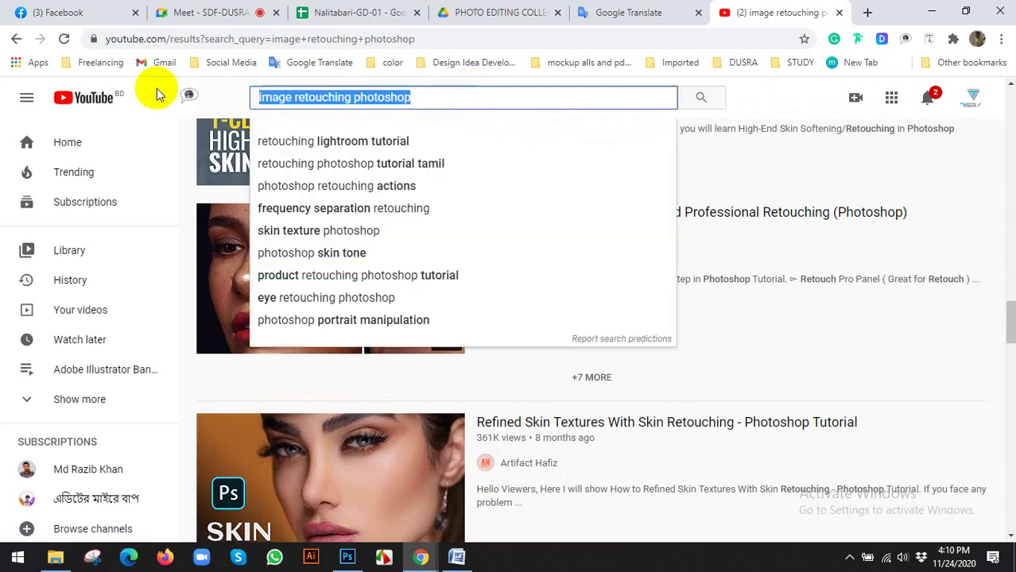
text(damage )
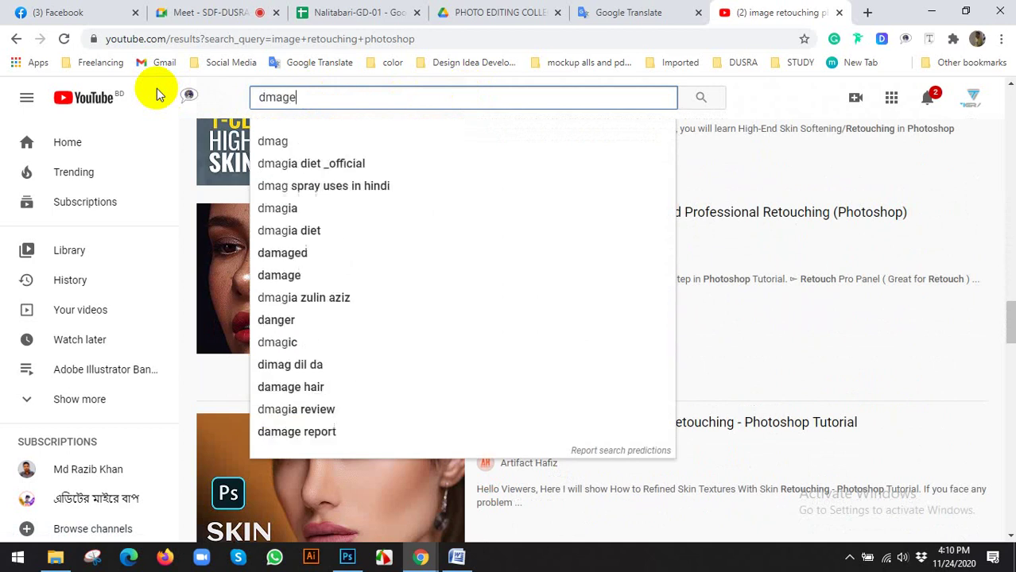
text(phot)
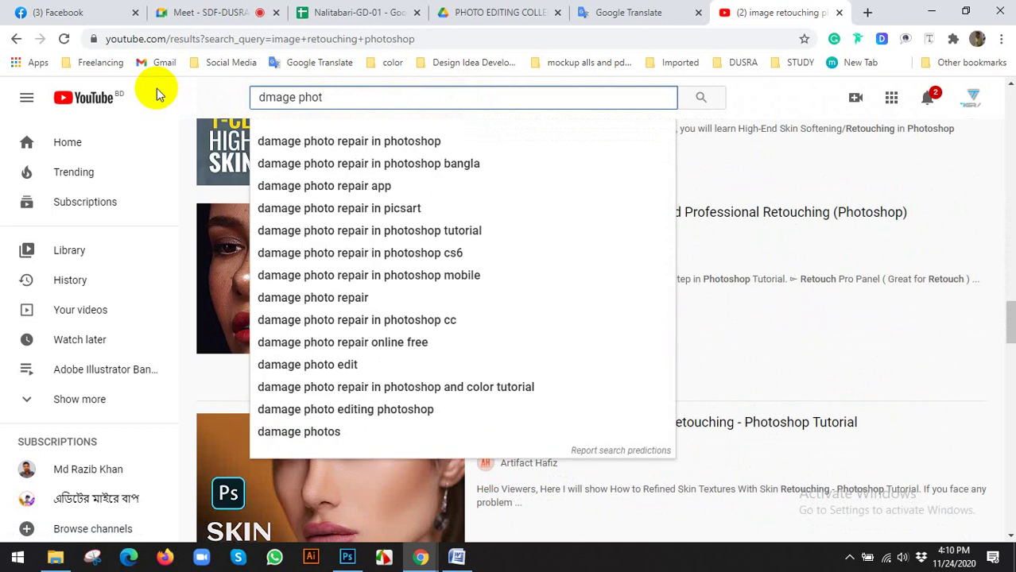
key(Down)
key(Return)
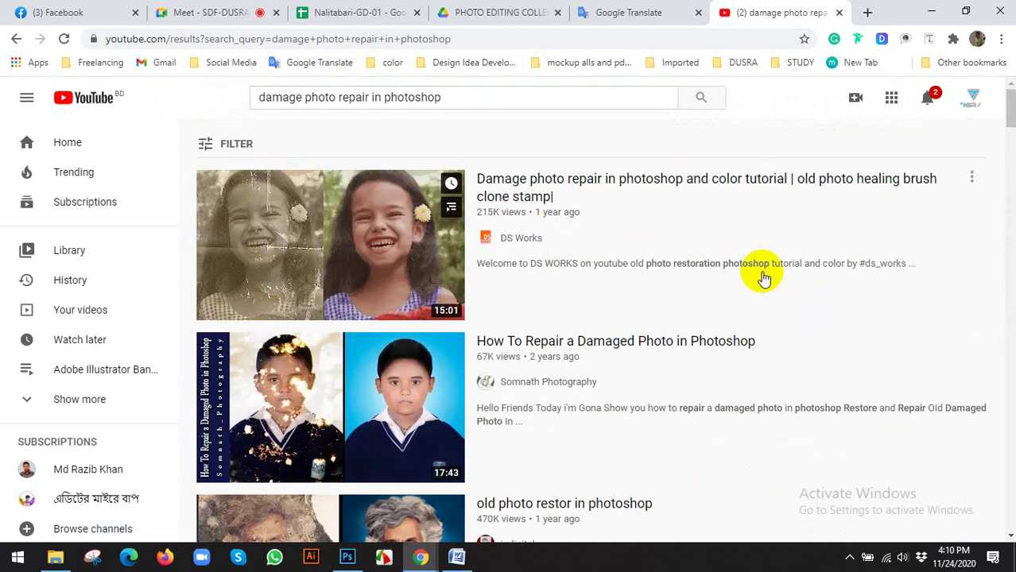
scroll(525, 382, down, 8)
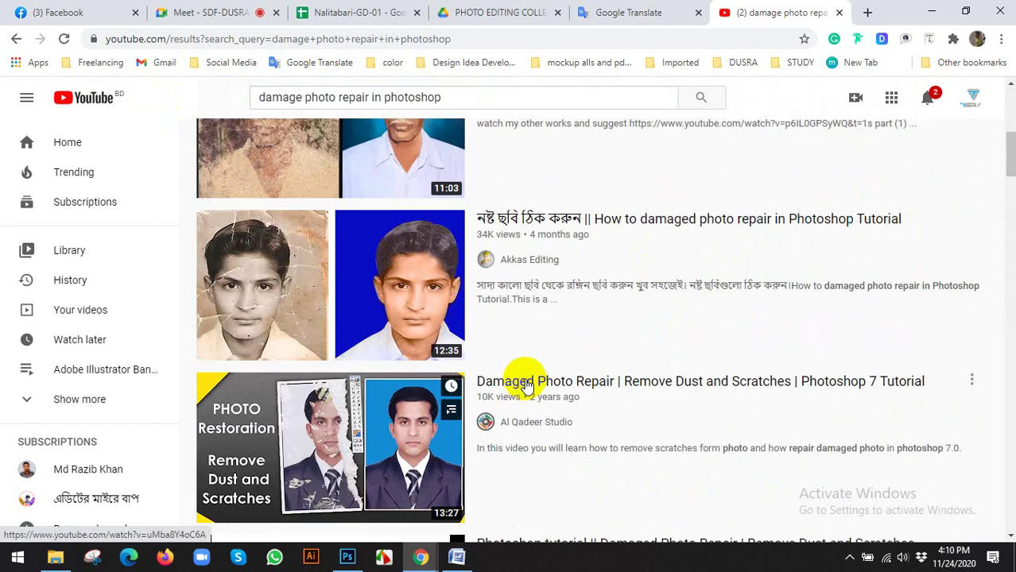
scroll(536, 380, down, 7)
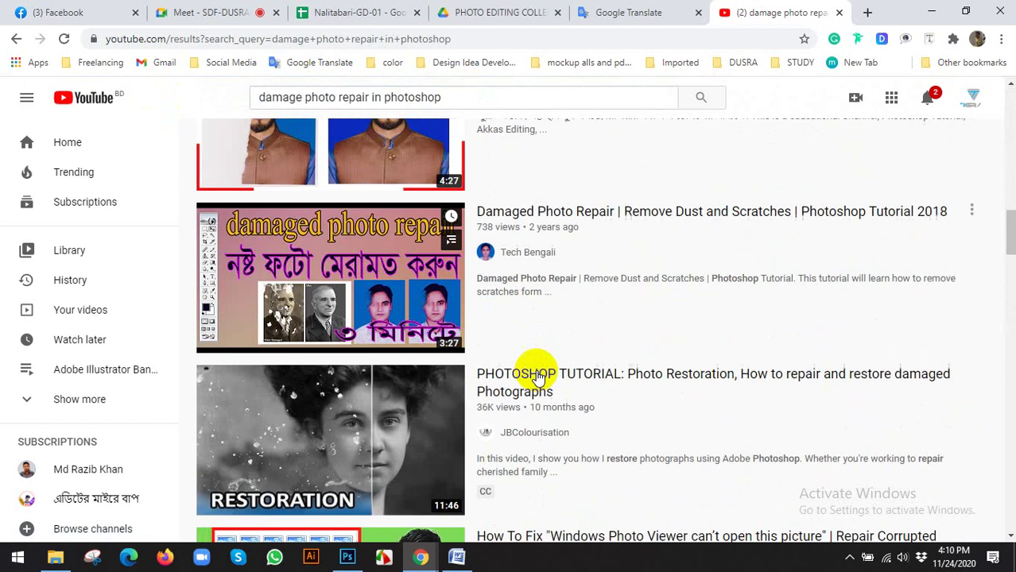
scroll(537, 377, down, 12)
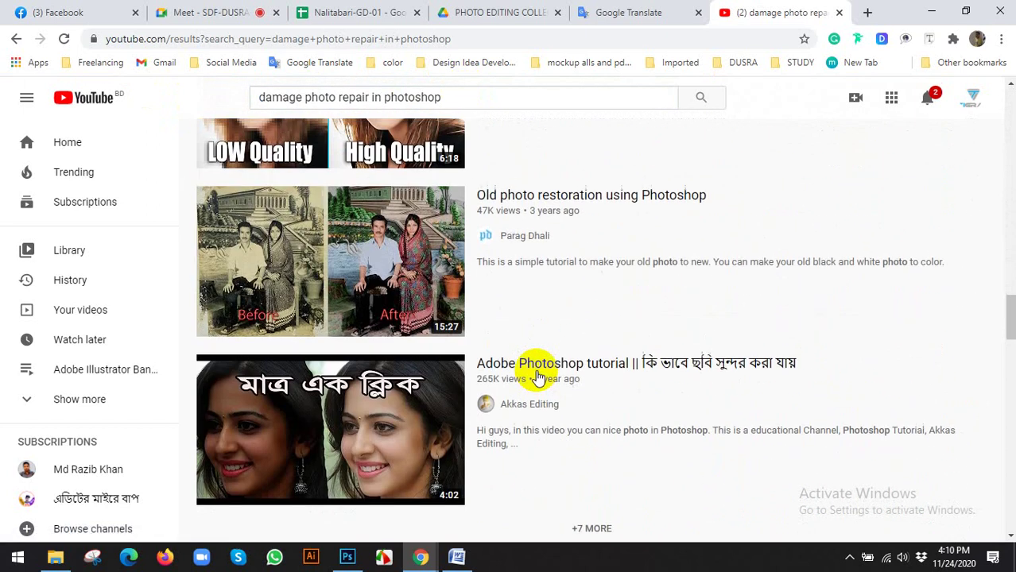
scroll(533, 372, down, 6)
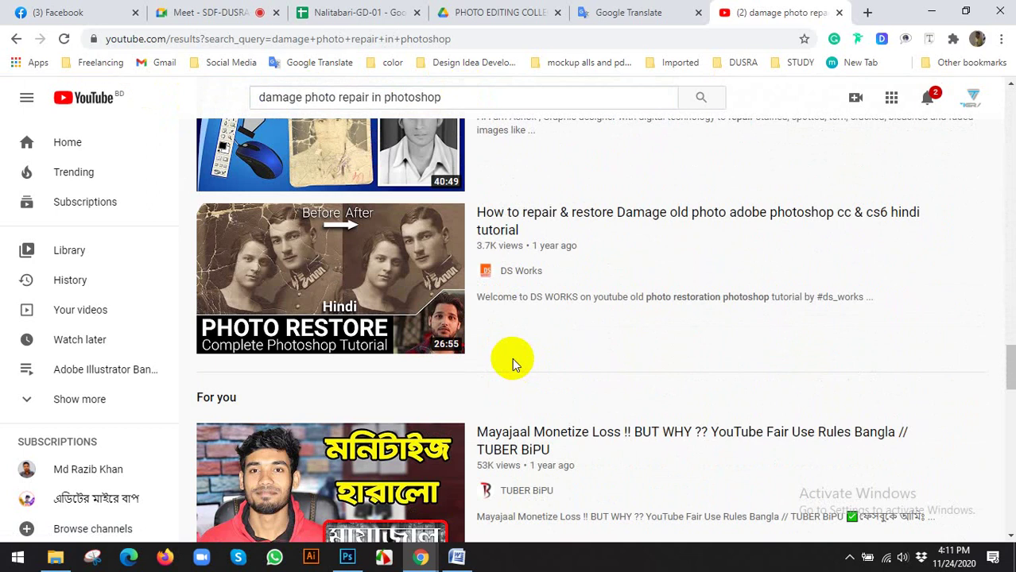
Step: Open the video "How to repair & restore Damage old photo adobe photoshop cc & cs6 hindi tutorial", skip the ad and skim ahead to 8:43
click(342, 251)
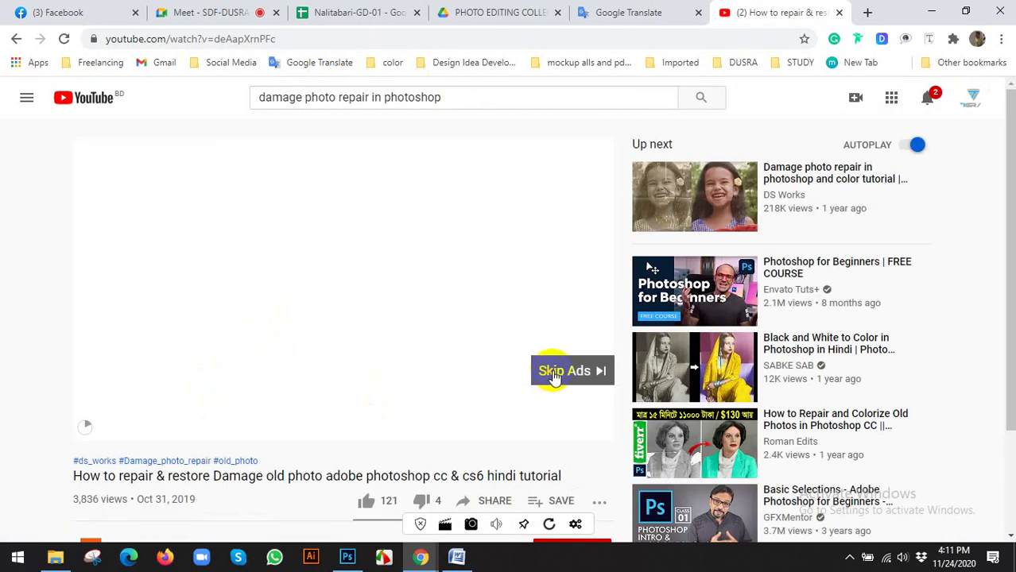
click(551, 370)
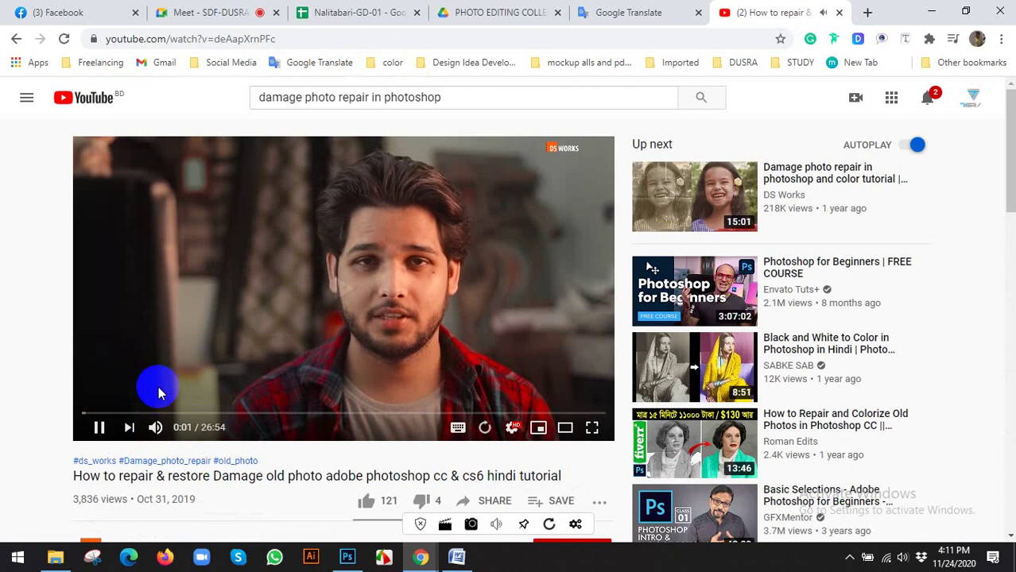
click(141, 412)
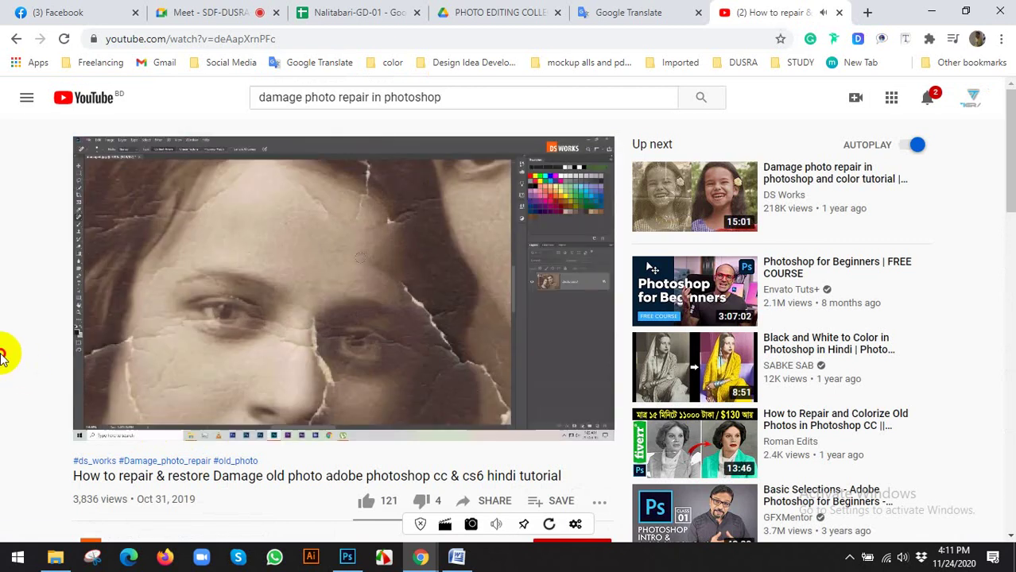
scroll(25, 351, down, 2)
scroll(25, 351, up, 2)
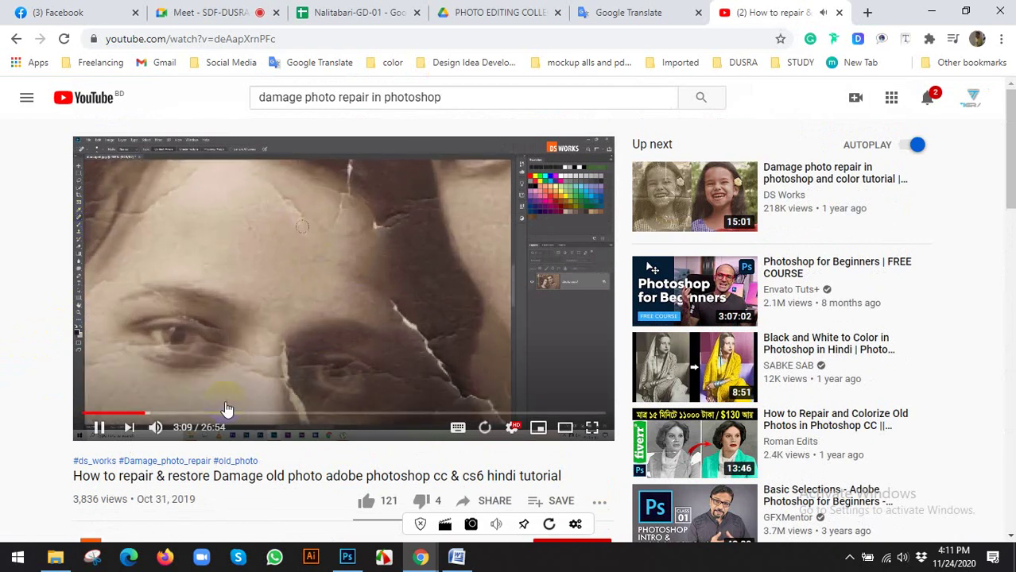
click(164, 414)
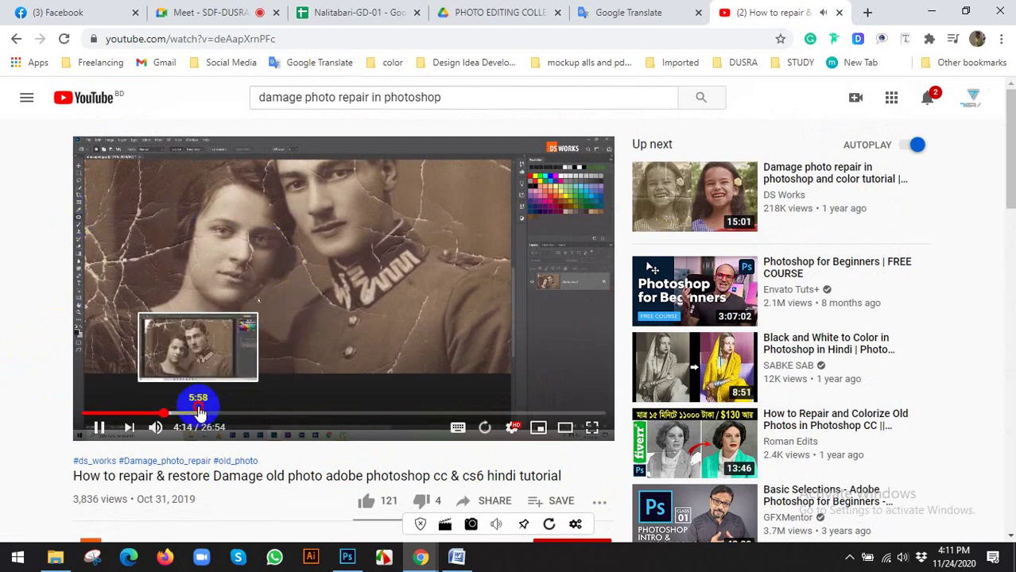
click(197, 414)
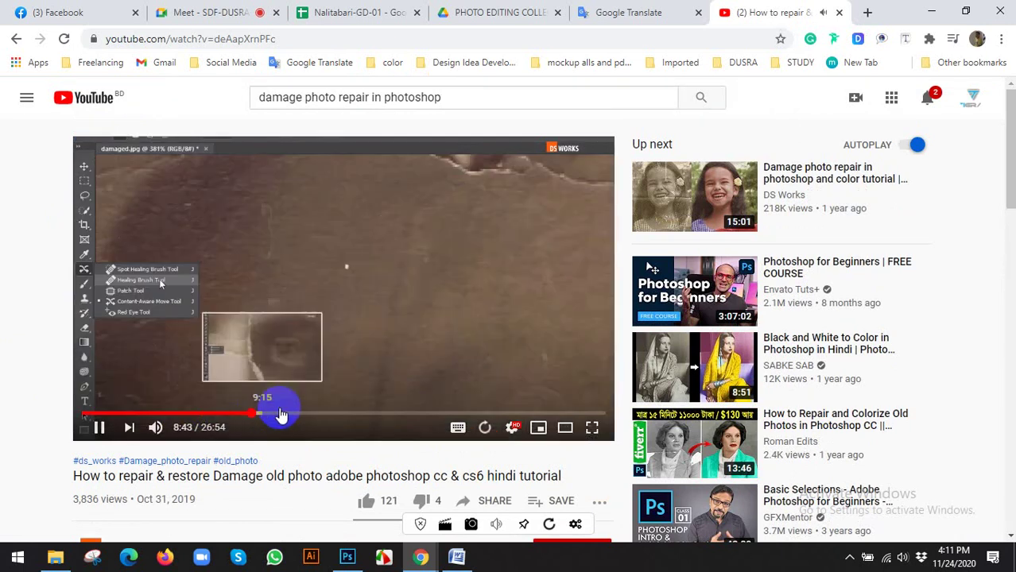
click(252, 415)
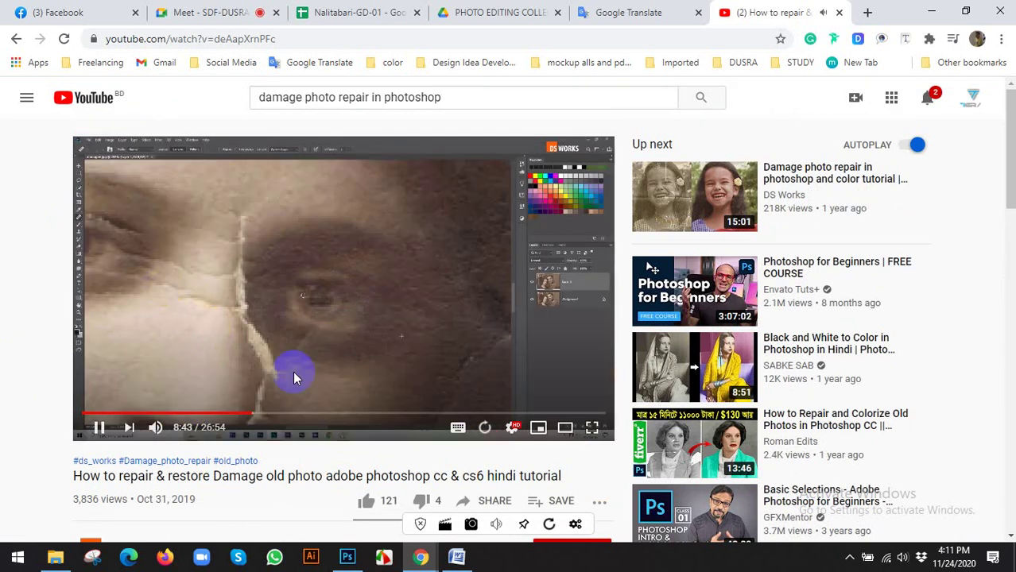
Step: Skim the photo restoration video through its closing minutes and pause it on the repaired couple portrait at 25:28
click(334, 412)
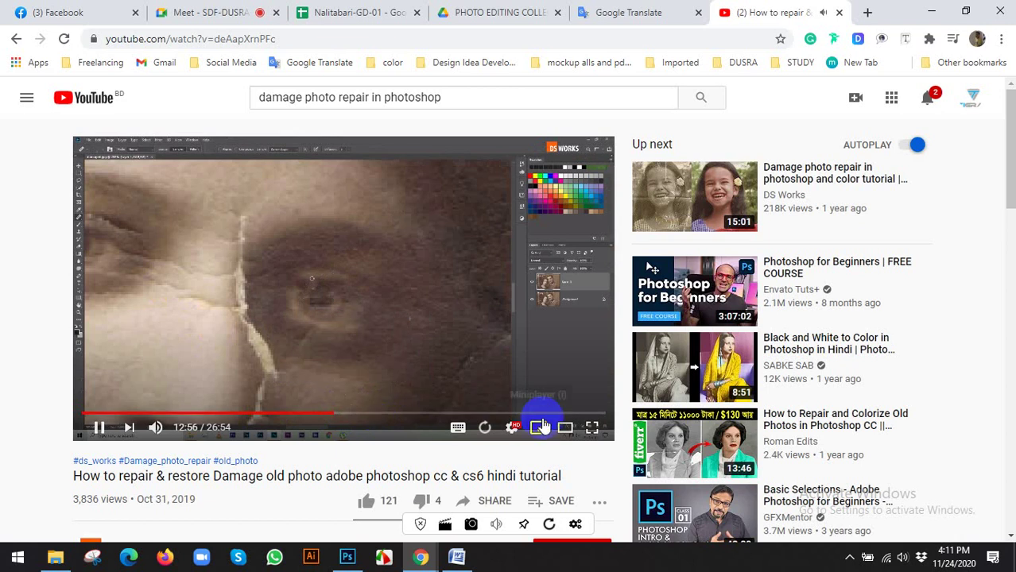
click(530, 414)
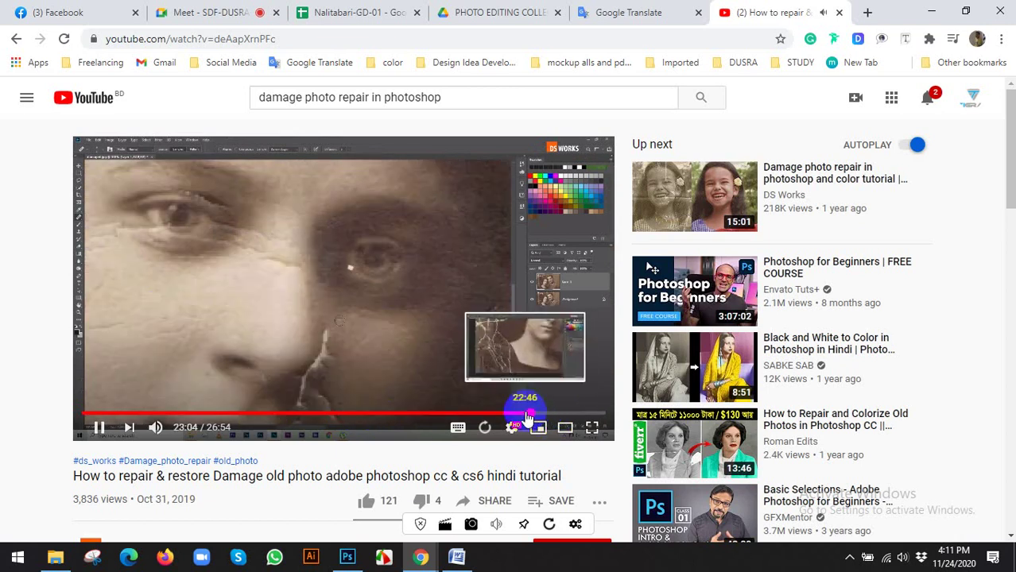
click(559, 416)
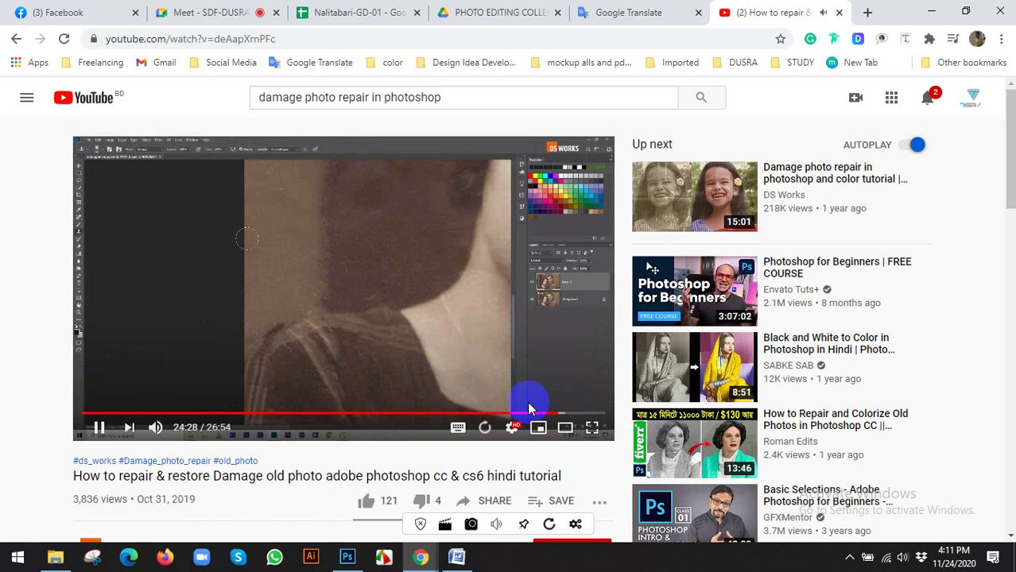
click(570, 415)
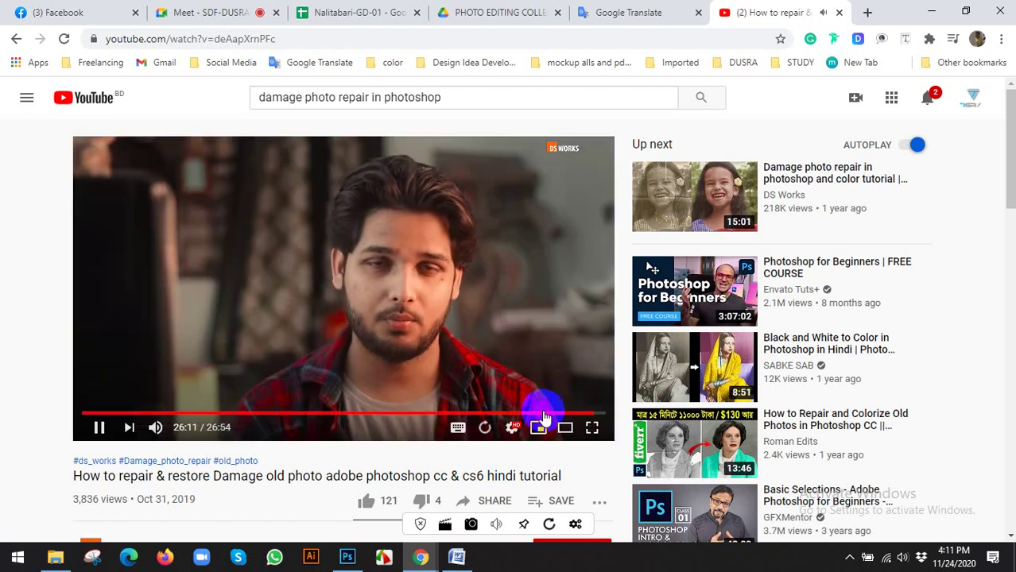
click(579, 415)
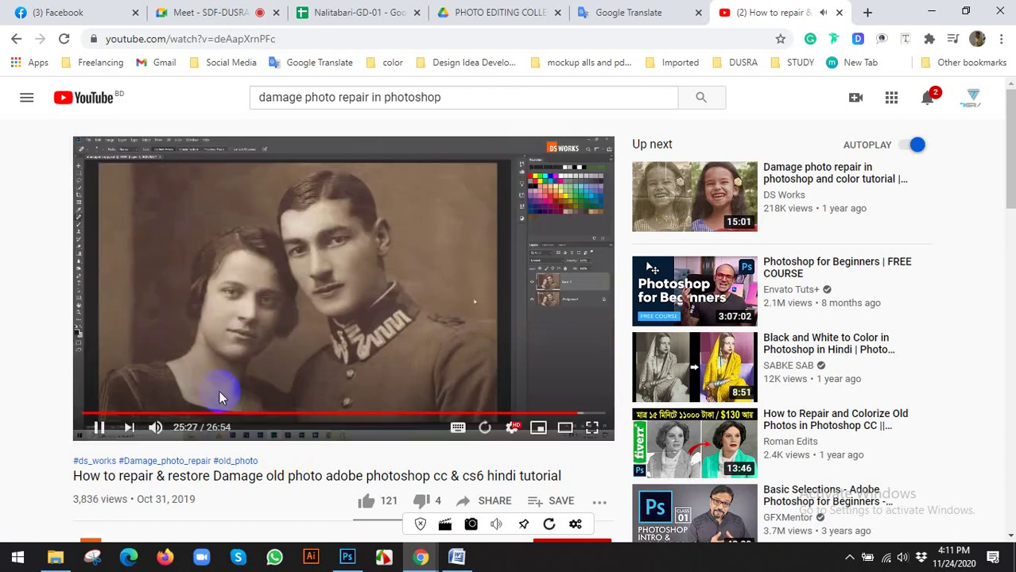
click(219, 353)
Step: Check the YouTube notifications list and close it again
click(927, 99)
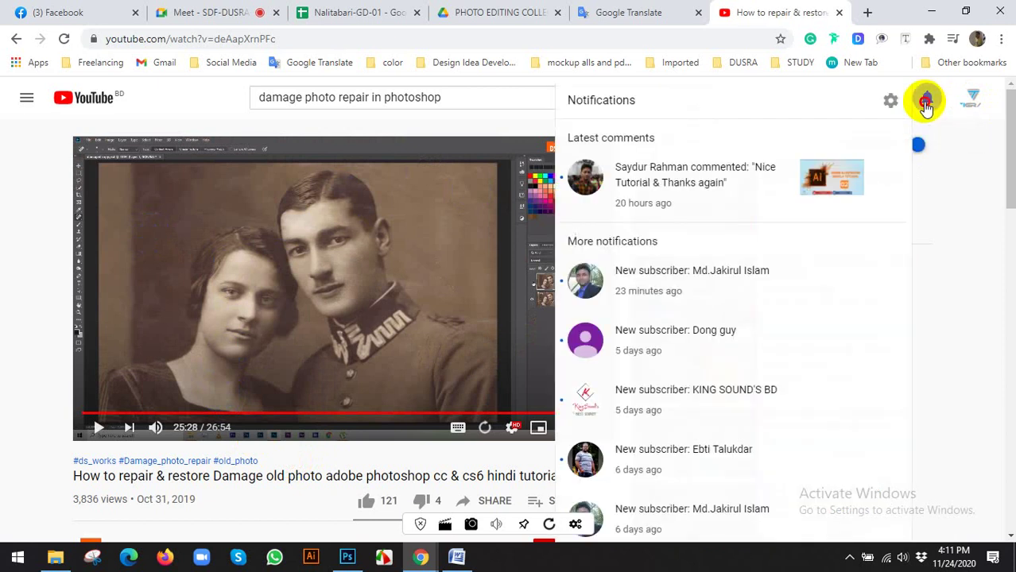
click(926, 103)
click(927, 94)
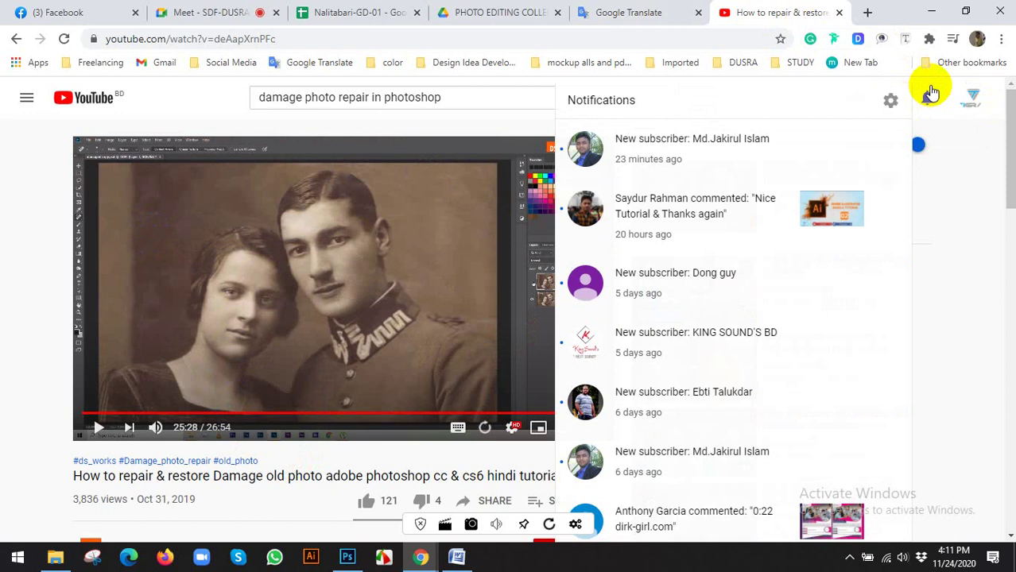
click(932, 94)
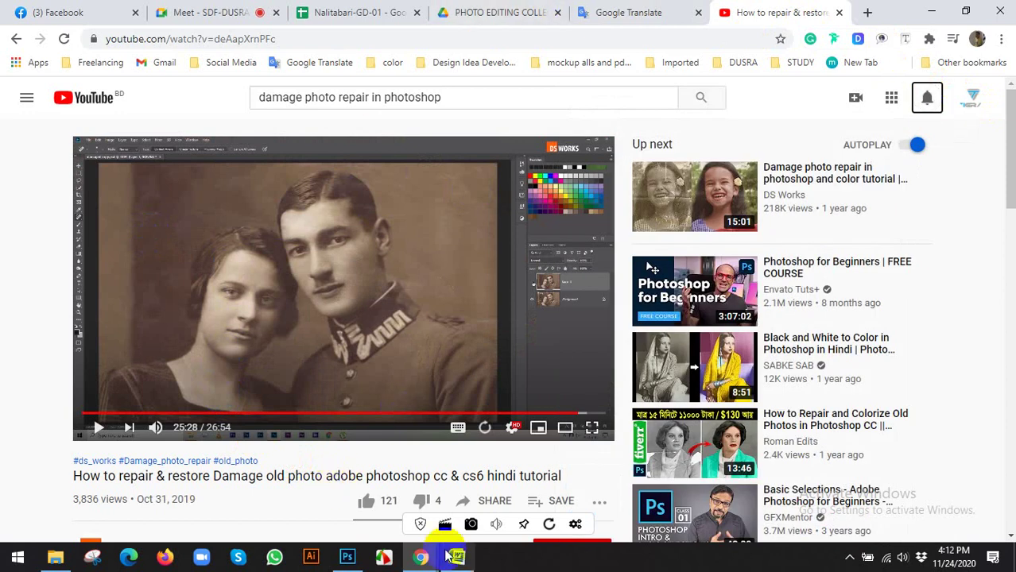
Step: Switch to Photoshop to view the colorized portrait and return to the YouTube window in Chrome
click(348, 558)
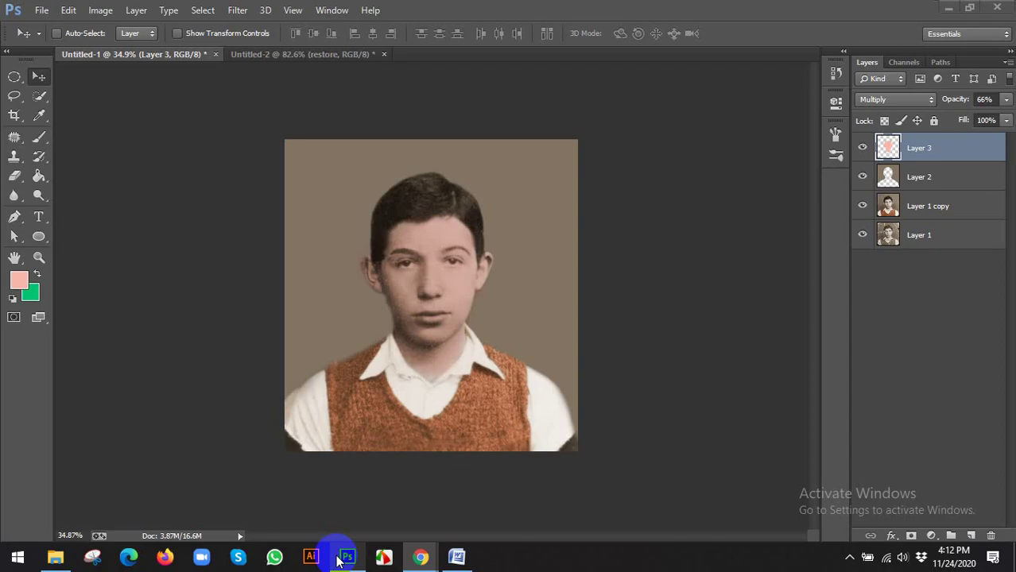
click(421, 557)
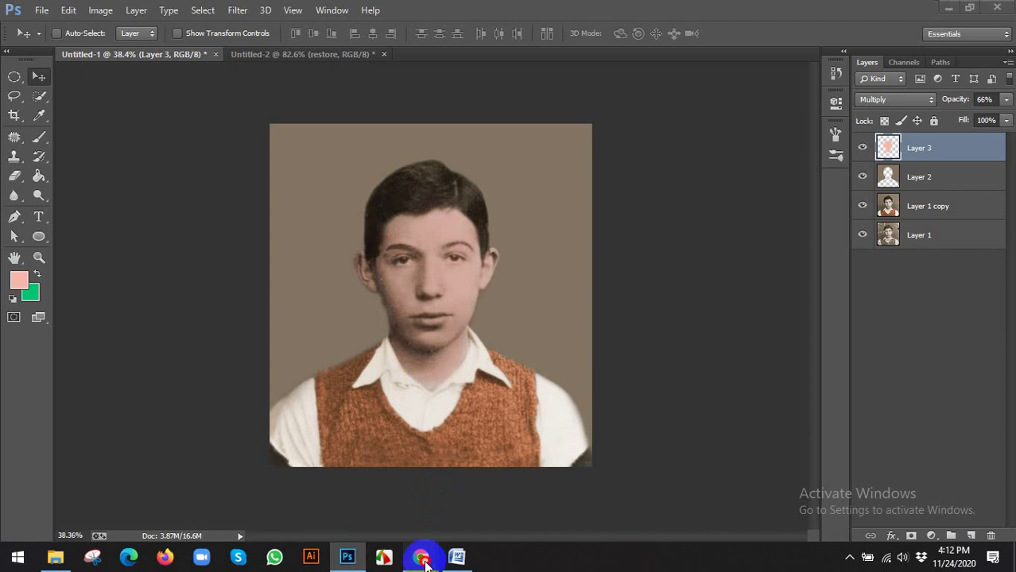
click(325, 423)
Step: Search YouTube for "image retouching photoshop" using the suggested query
drag(456, 98, 108, 87)
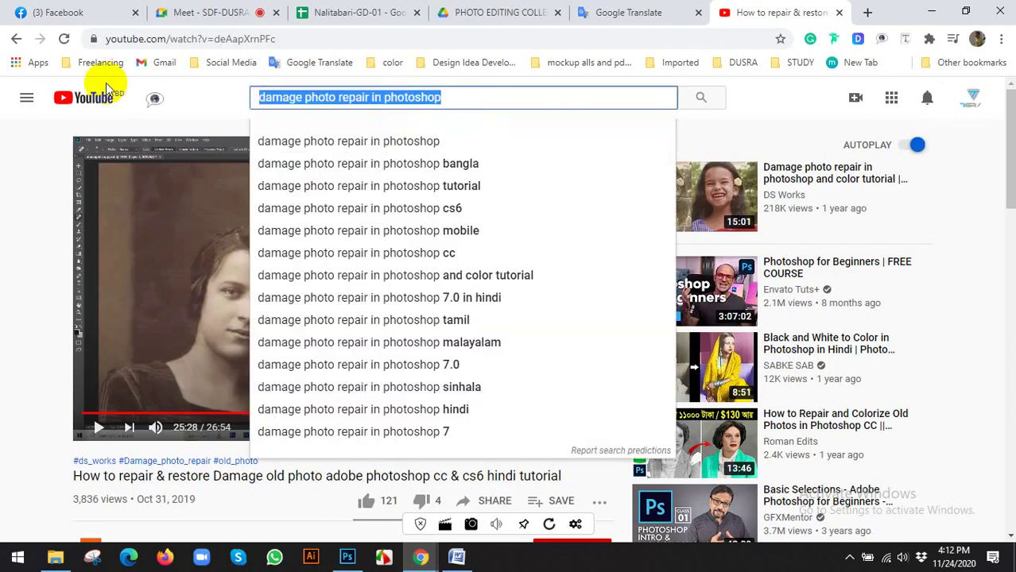
text(iamge ret)
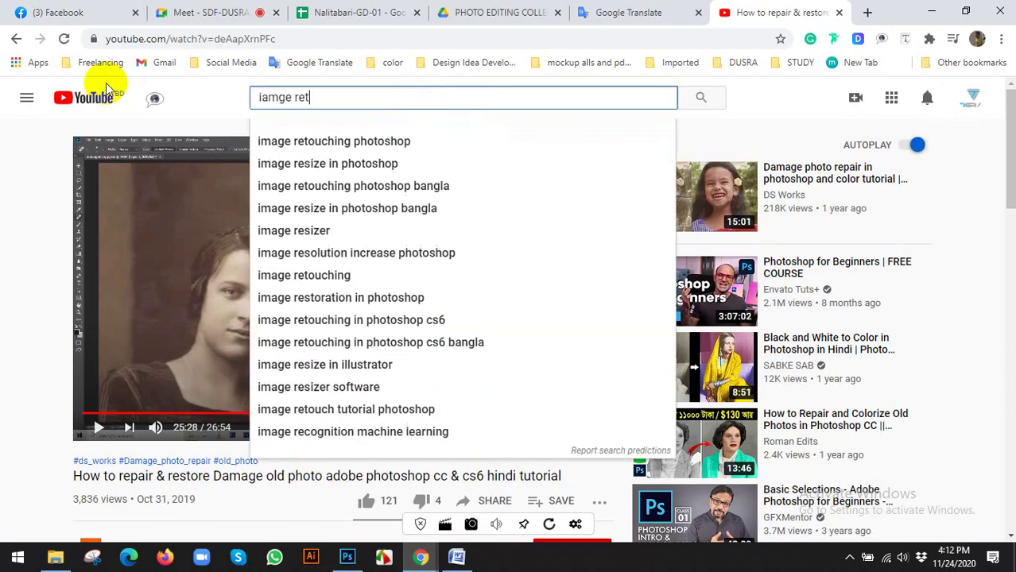
key(Down)
key(Return)
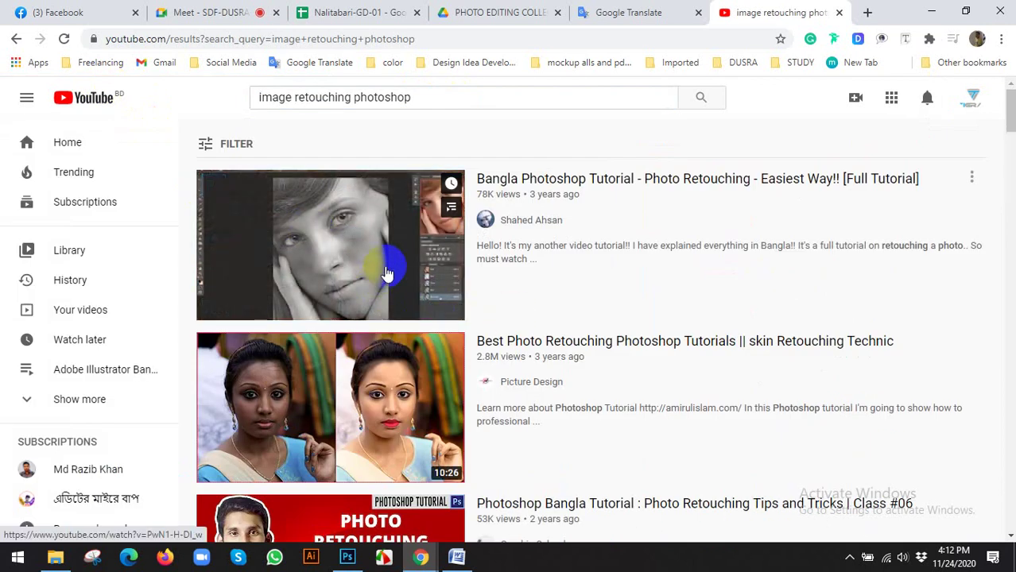
Step: Look through the YouTube results for photo retouching, skin retouching and restoration tutorials
scroll(525, 278, down, 2)
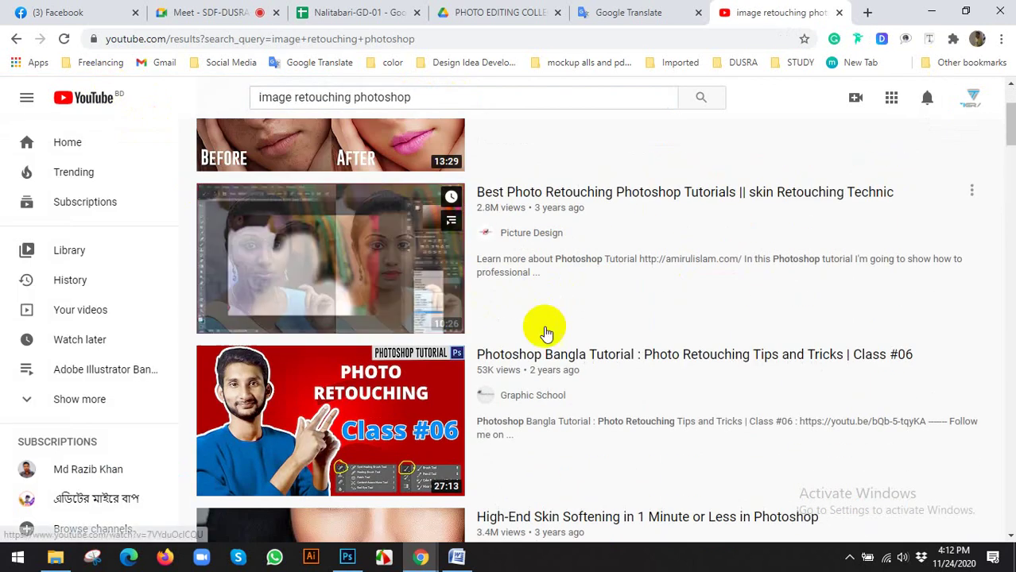
scroll(546, 332, down, 2)
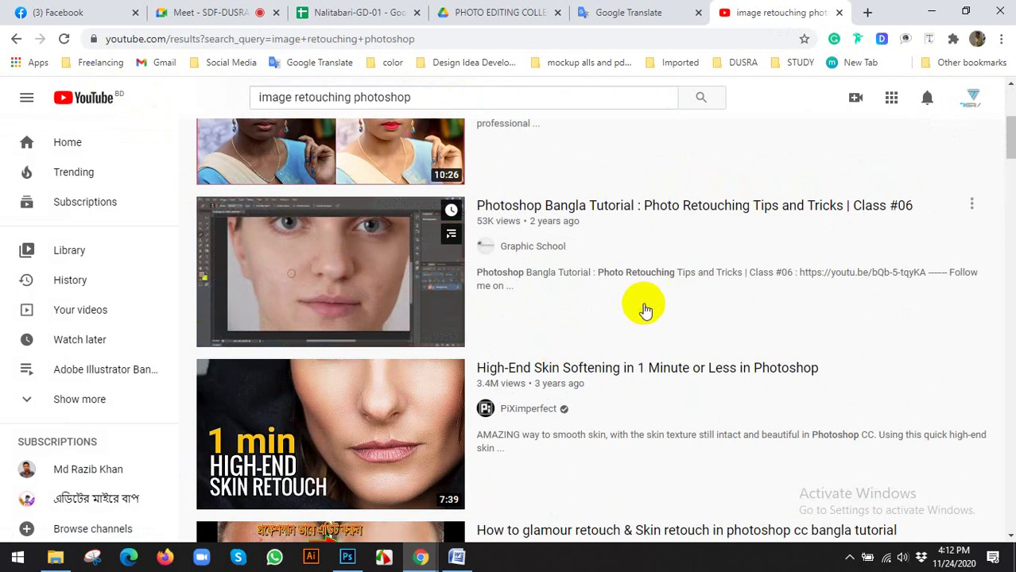
scroll(509, 276, down, 5)
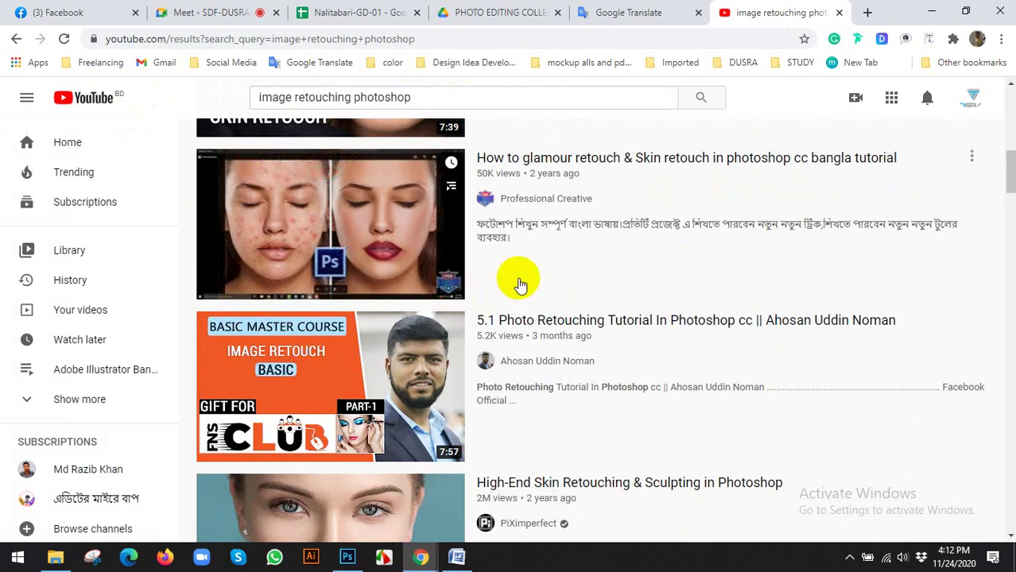
scroll(521, 286, down, 9)
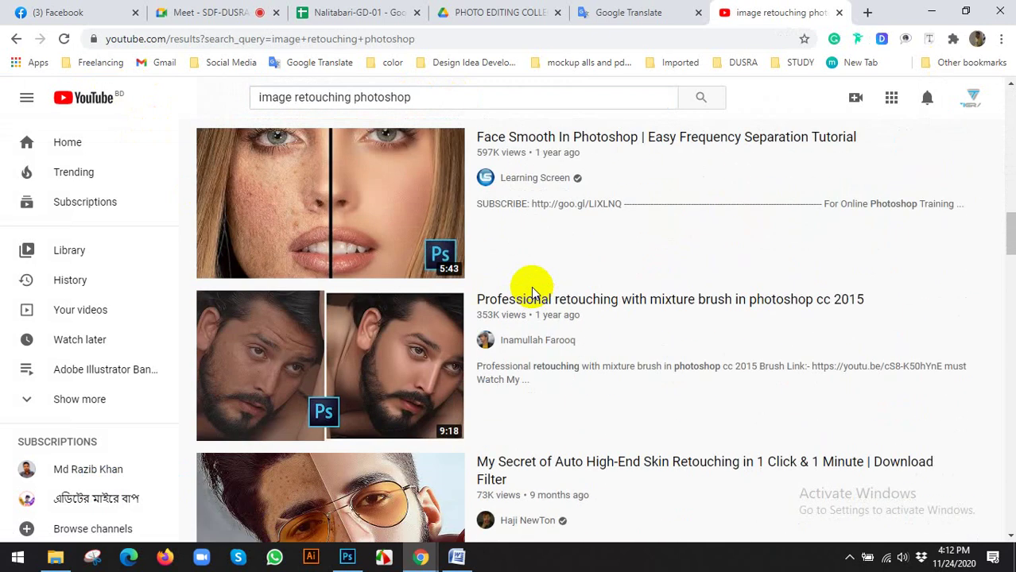
scroll(533, 293, down, 4)
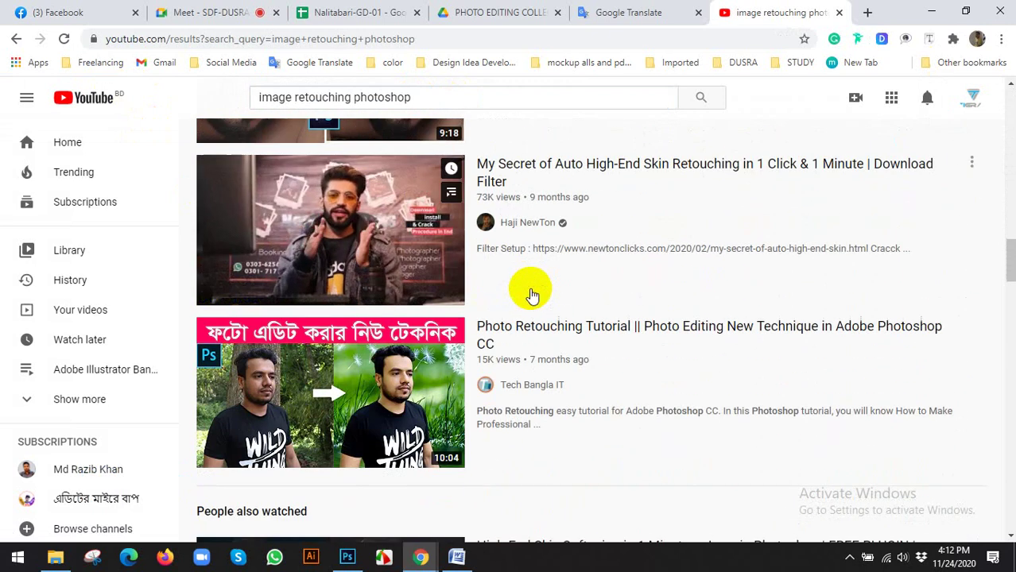
scroll(531, 295, down, 8)
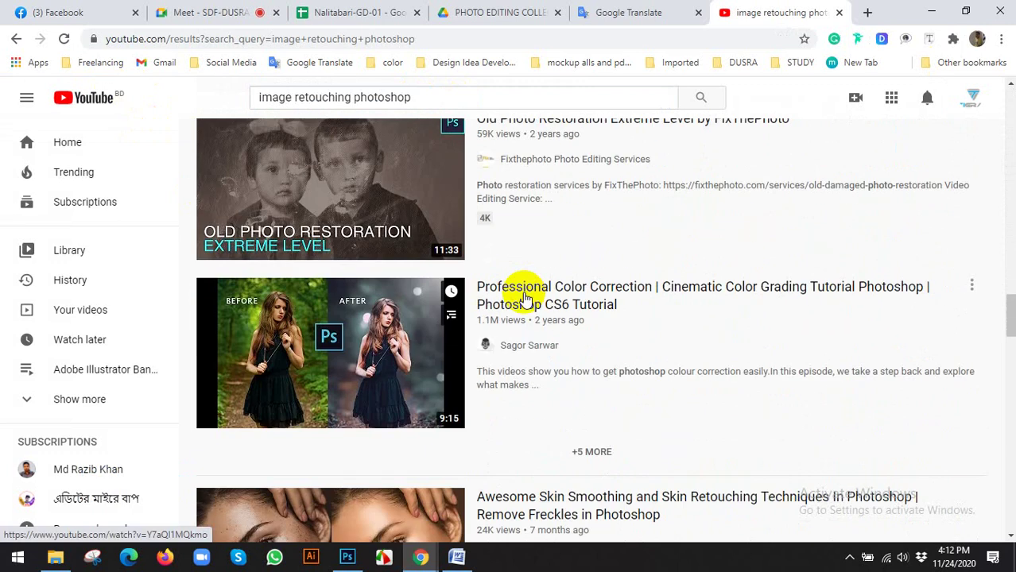
scroll(525, 298, down, 4)
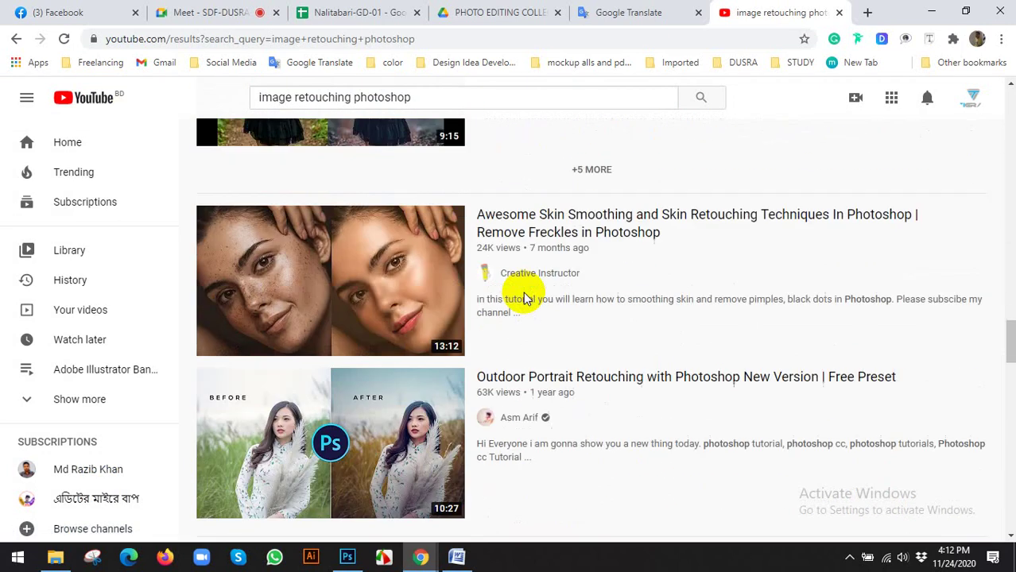
scroll(525, 298, down, 5)
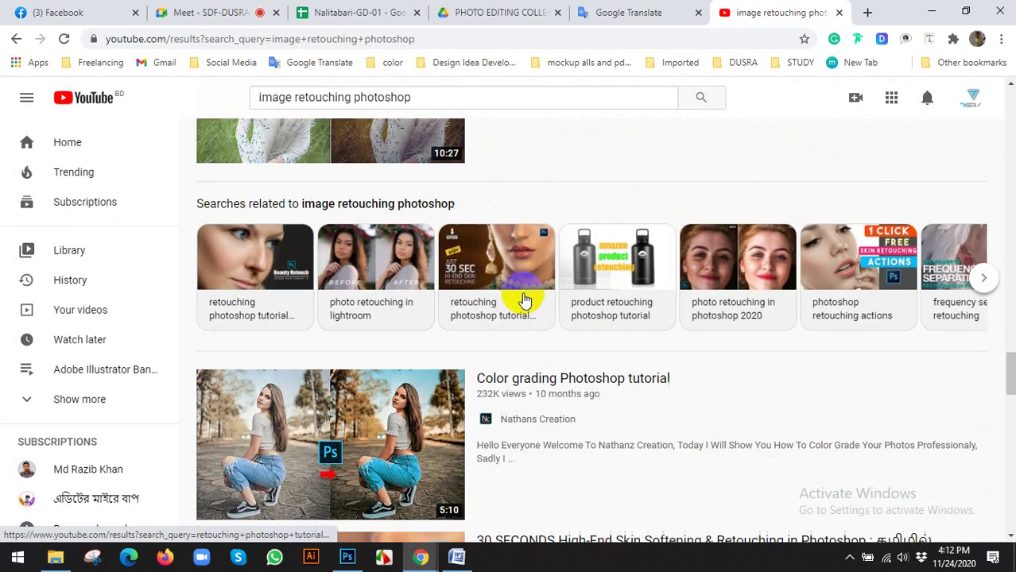
scroll(524, 299, down, 11)
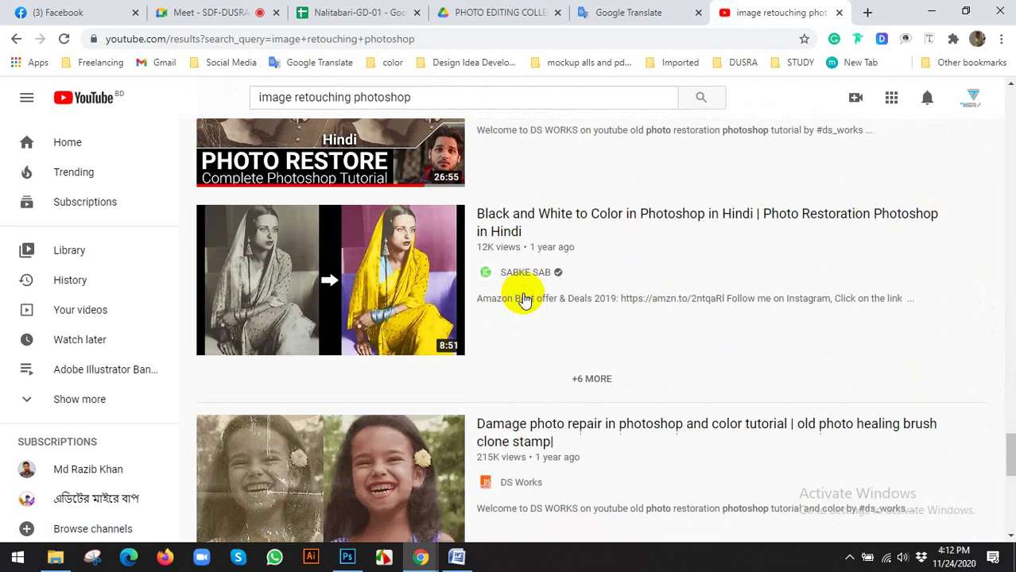
scroll(523, 296, down, 6)
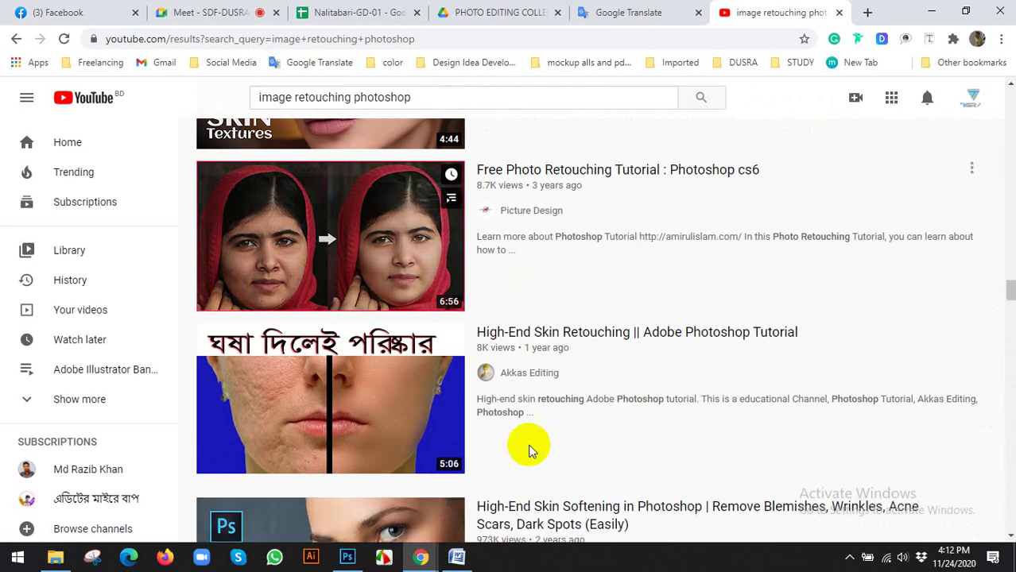
scroll(419, 418, down, 8)
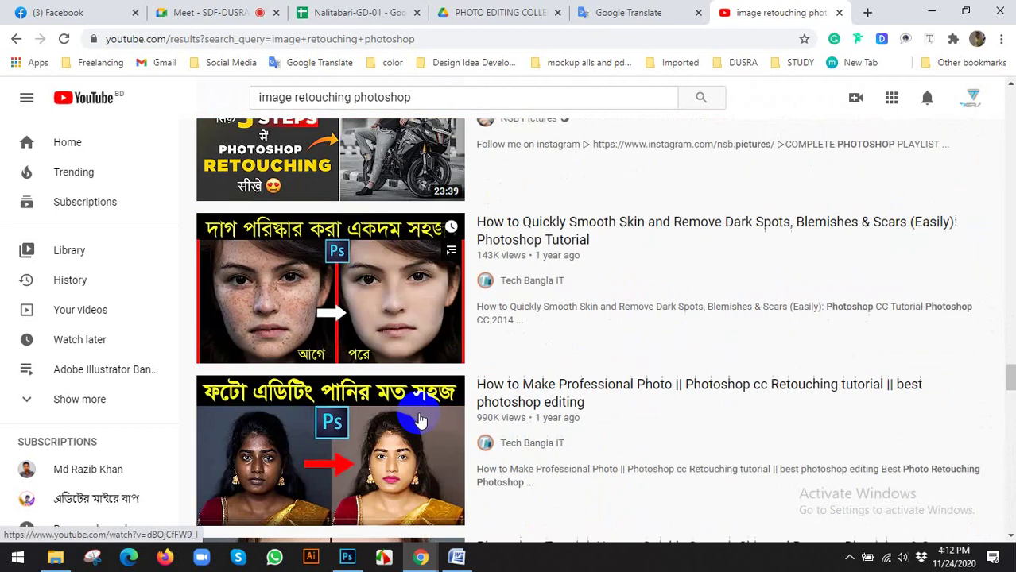
scroll(421, 420, down, 2)
click(346, 557)
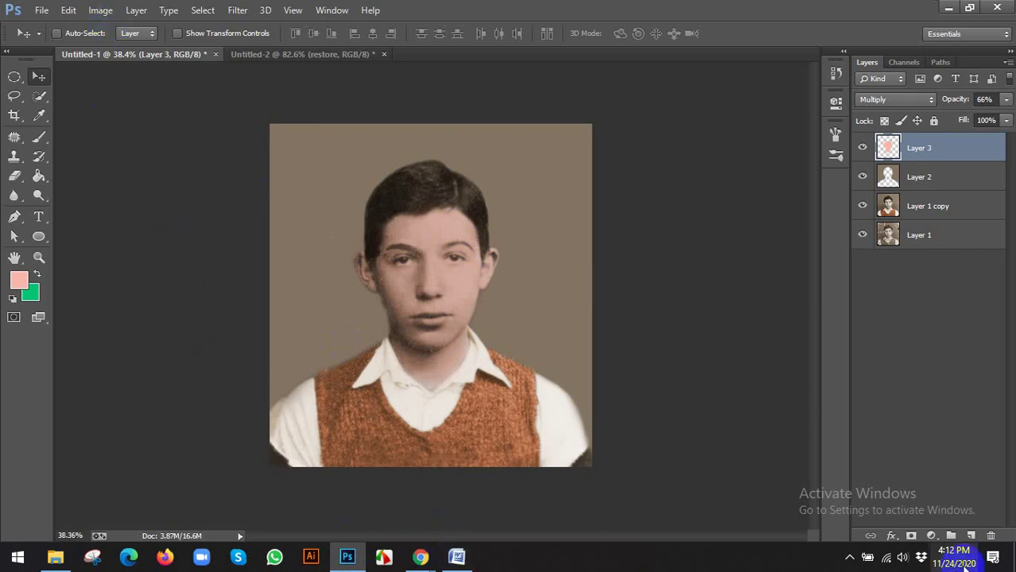
click(849, 558)
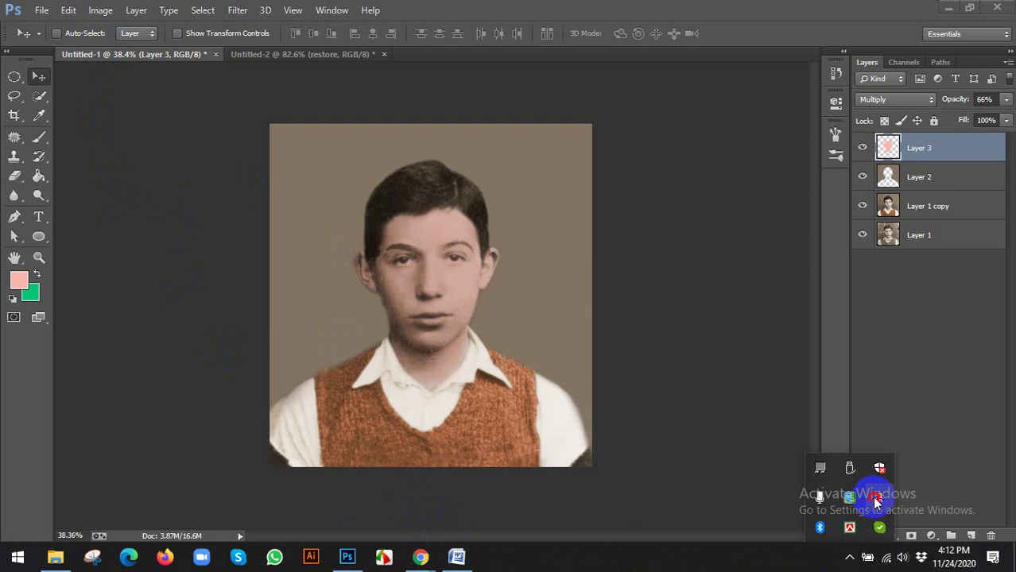
click(324, 293)
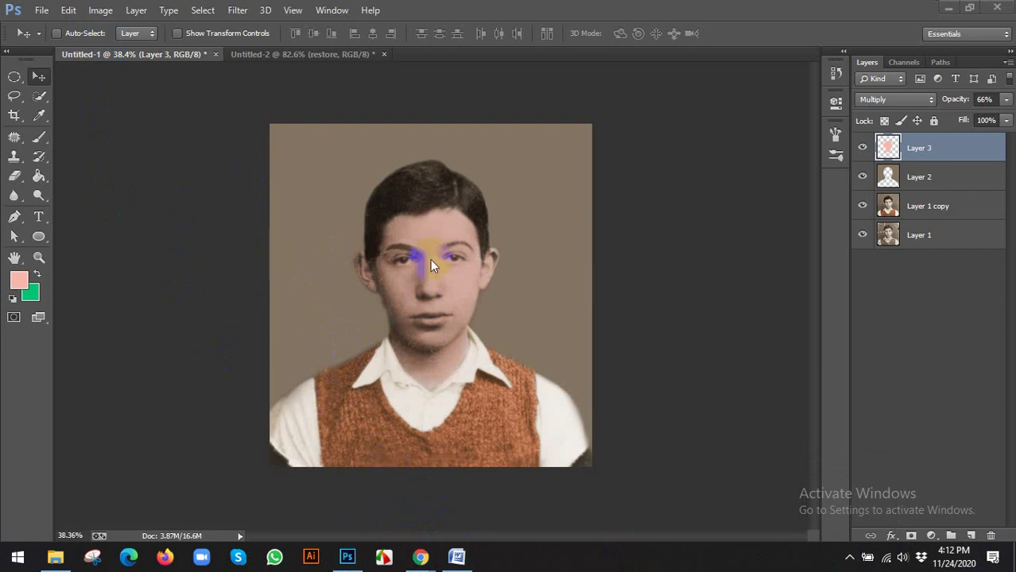
click(419, 556)
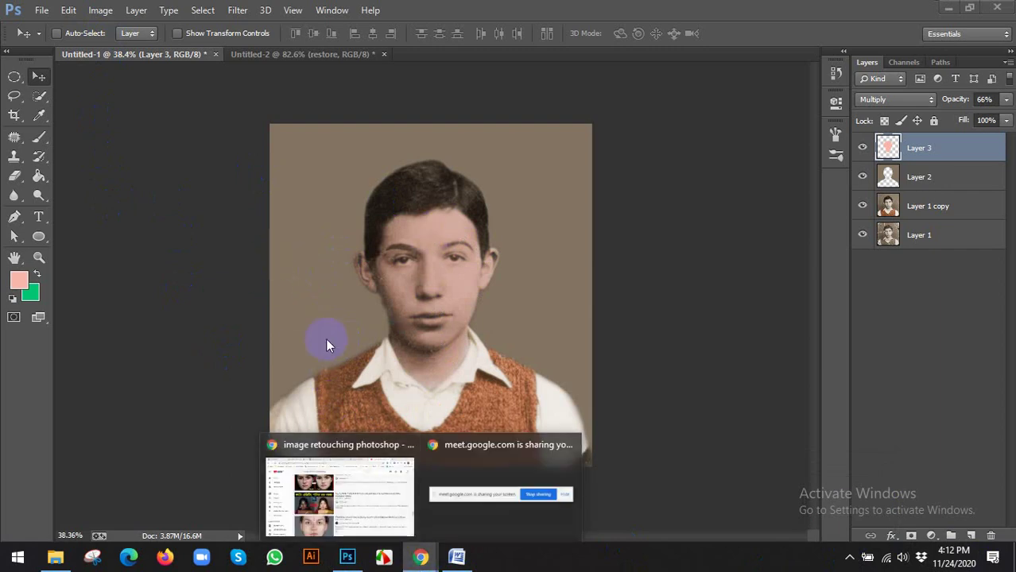
click(341, 477)
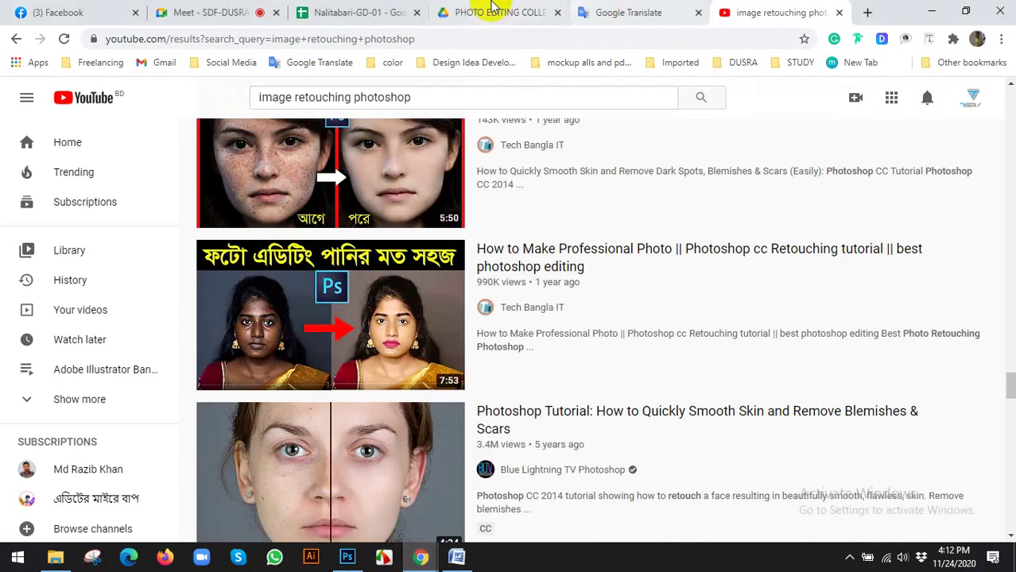
Step: Close the YouTube results page and bring up the Nalitabari-GD-01 spreadsheet in Chrome
click(492, 10)
click(838, 12)
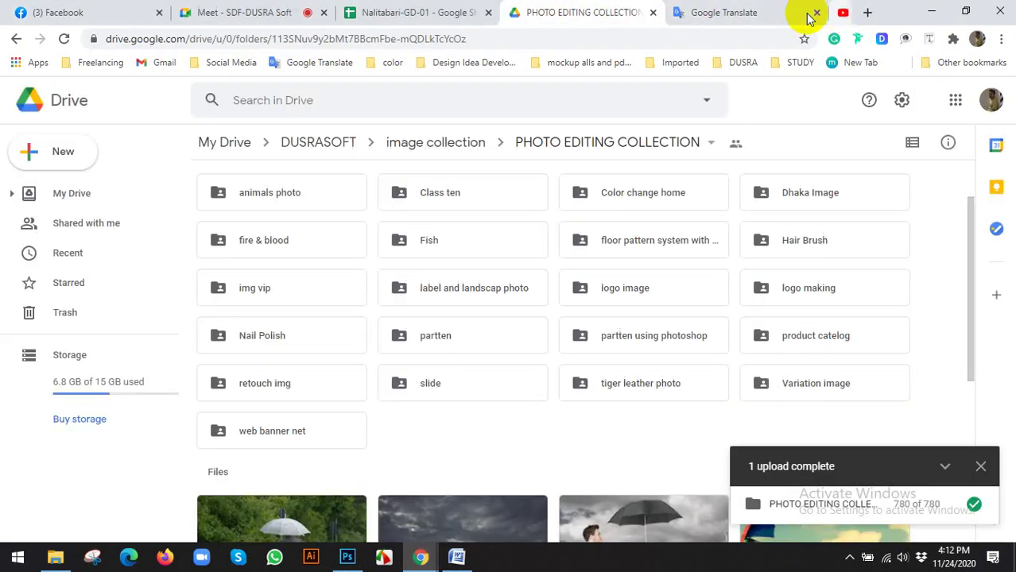
click(382, 10)
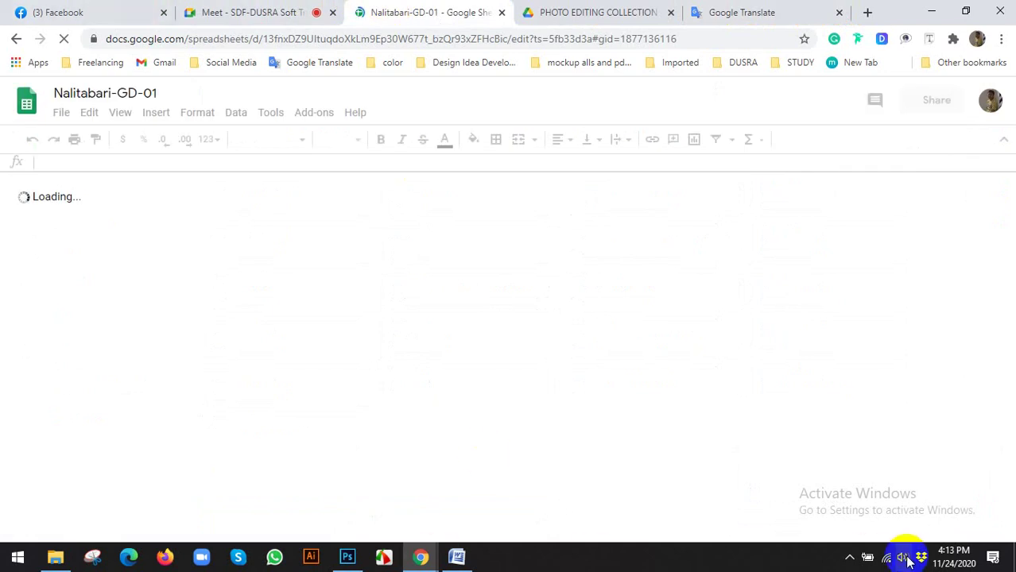
click(850, 557)
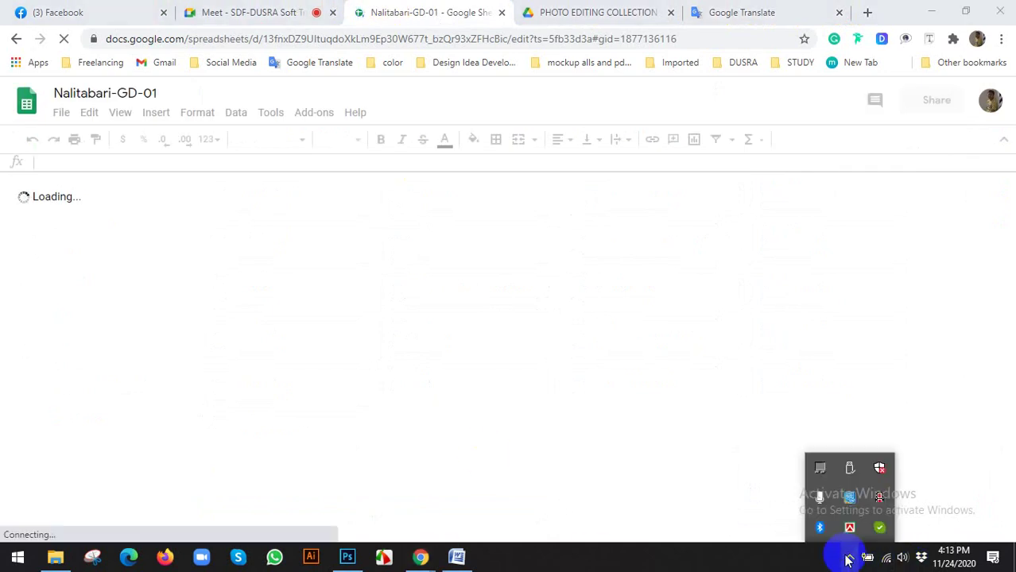
Step: Copy the home task text "Jewelry Product retouch" under Session 05 of the Word course outline and return to the Nalitabari-GD-01 spreadsheet in Chrome
click(450, 560)
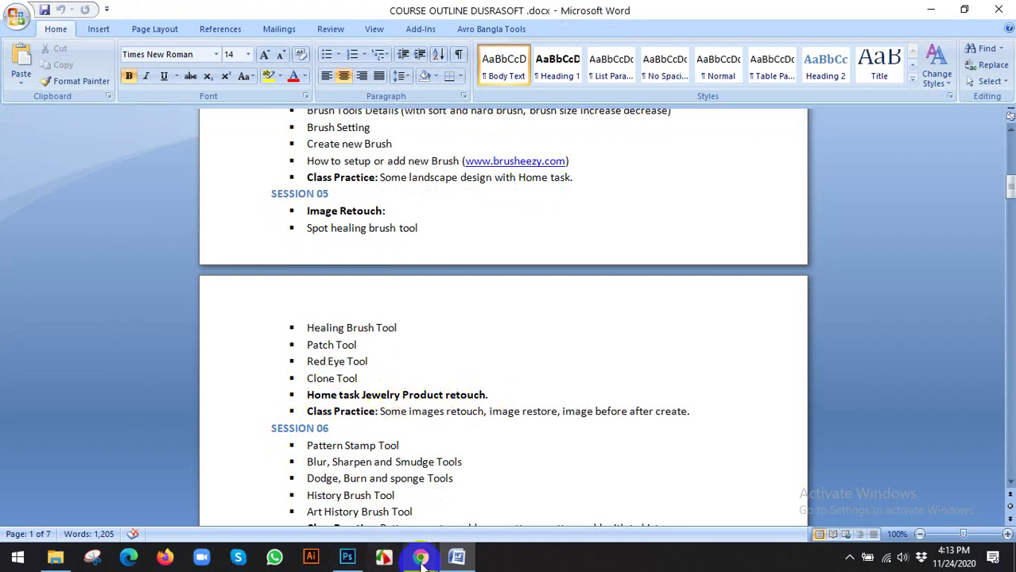
drag(362, 395, 482, 395)
key(ctrl+c)
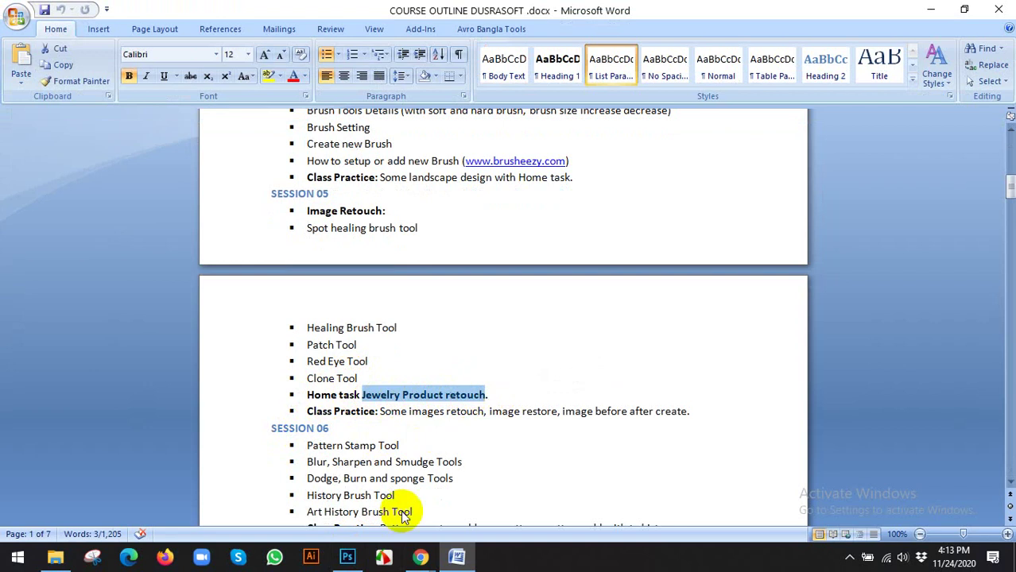
mouse_move(420, 558)
click(326, 498)
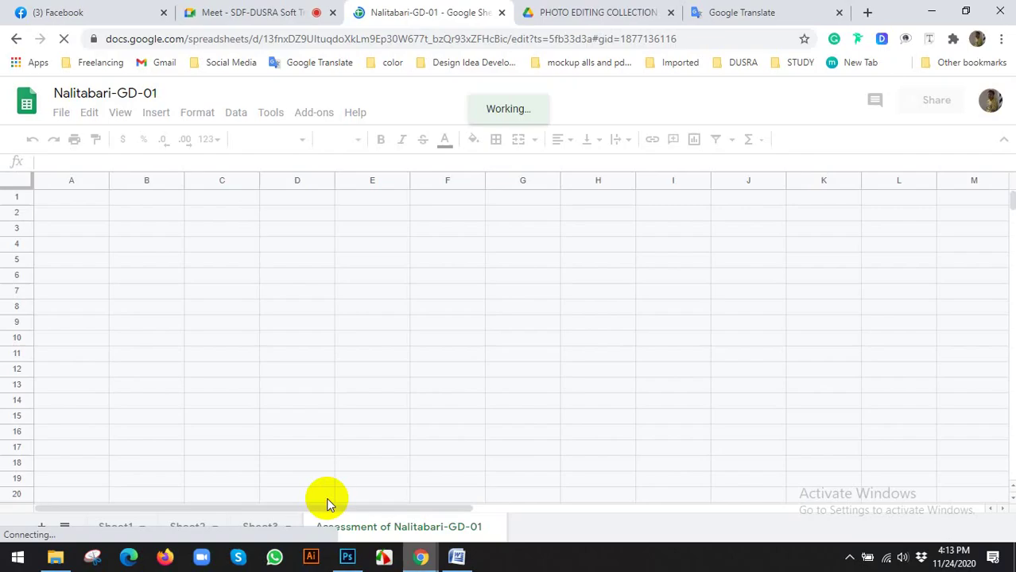
Step: Open YouTube in place of the Google Translate page and search for "Jewelry Product retouch in photoshop" using the copied task text
click(800, 11)
click(389, 40)
text(y)
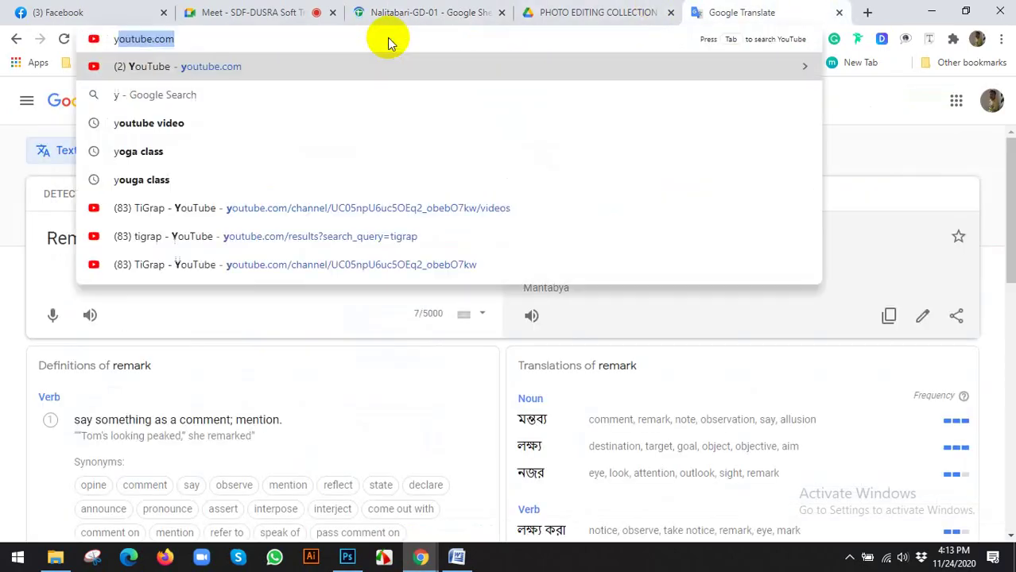
key(Return)
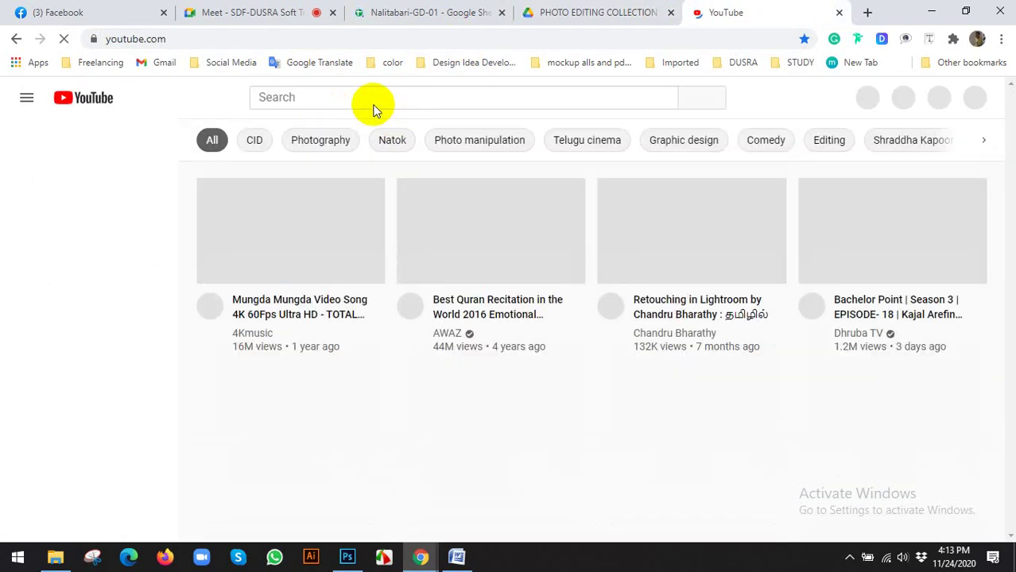
click(368, 96)
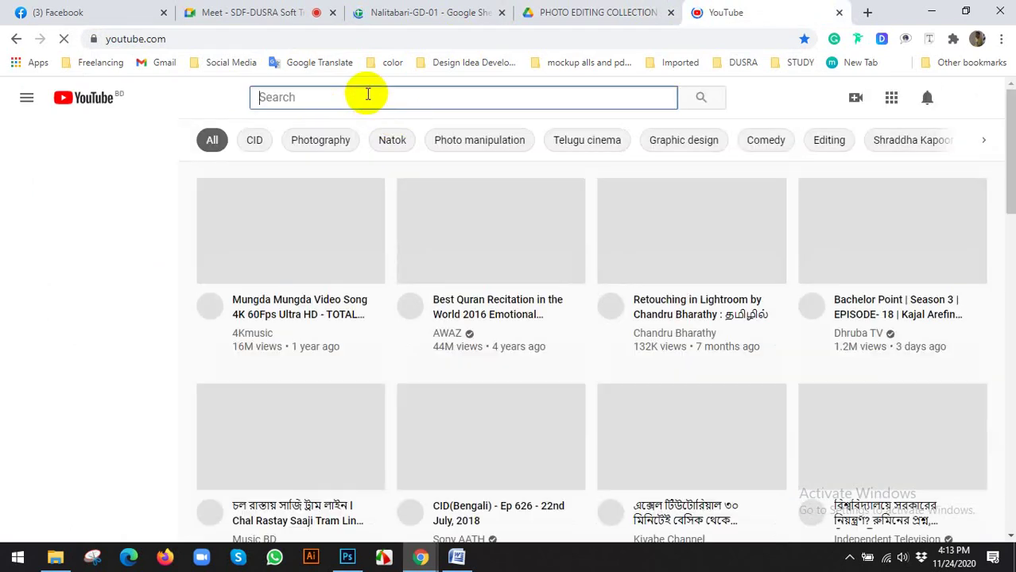
key(ctrl+v)
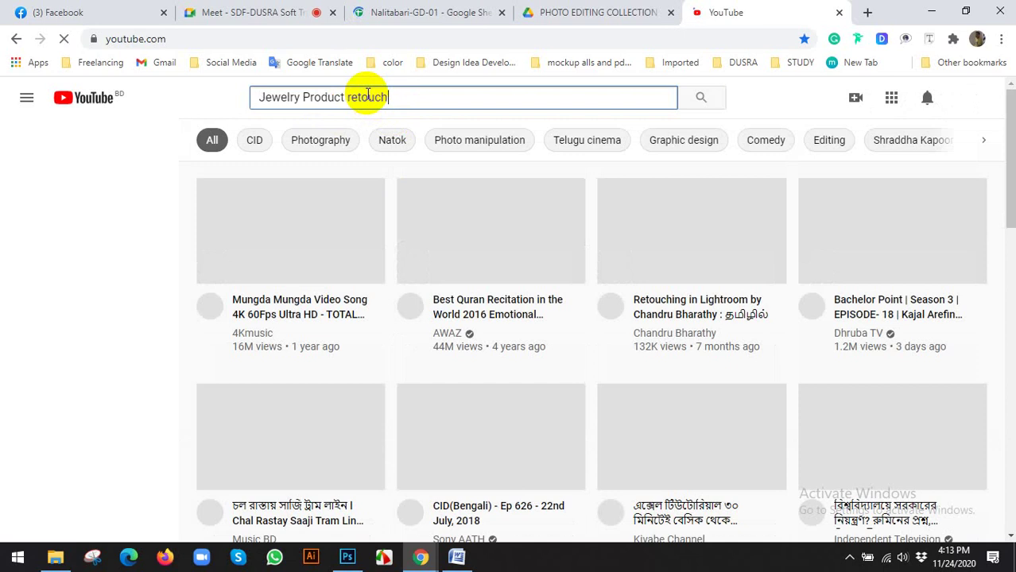
text(in photoshop)
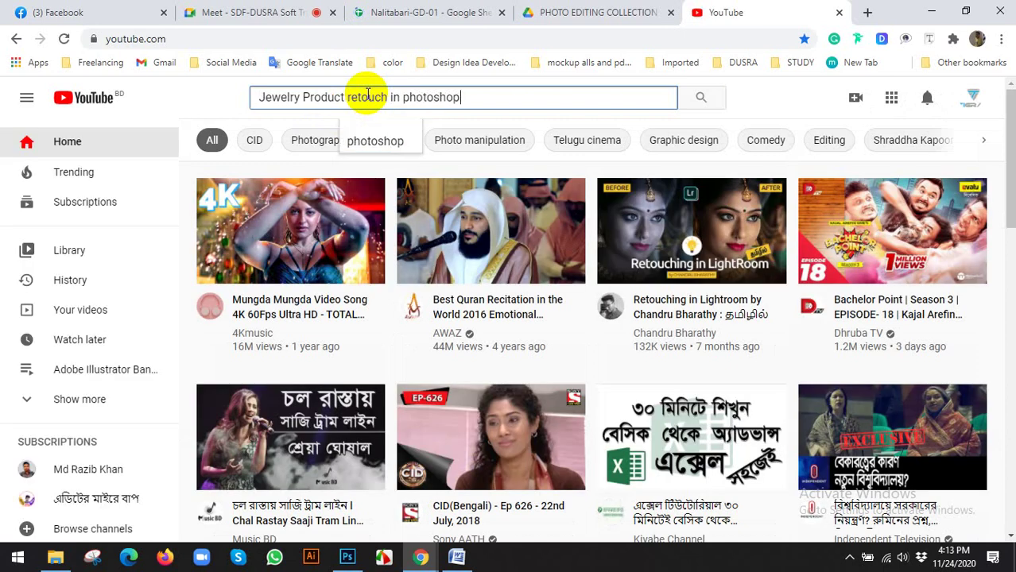
key(Return)
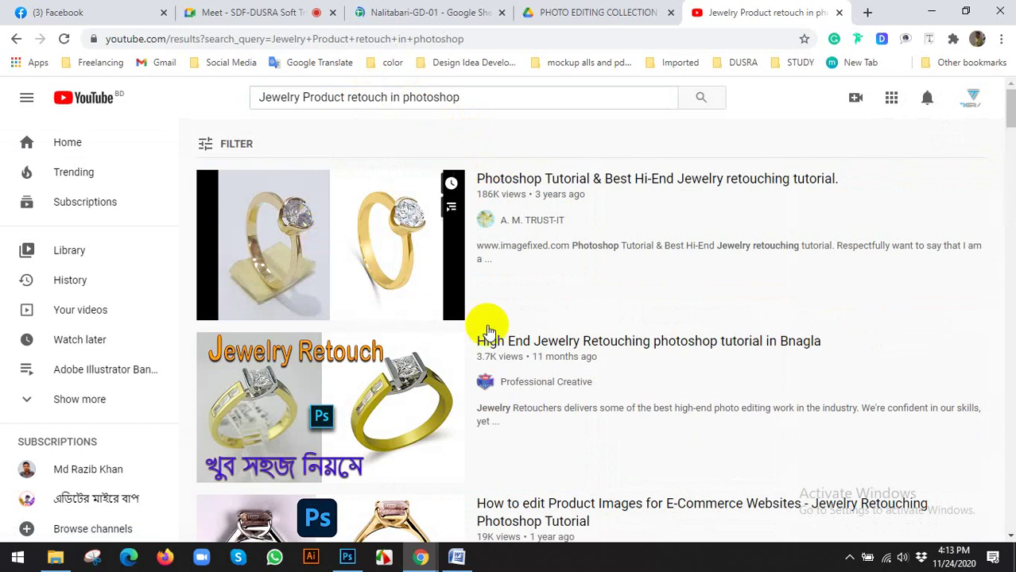
Step: Look through the YouTube results for jewelry retouching tutorials, including the related videos further down
scroll(438, 300, down, 1)
scroll(419, 302, down, 4)
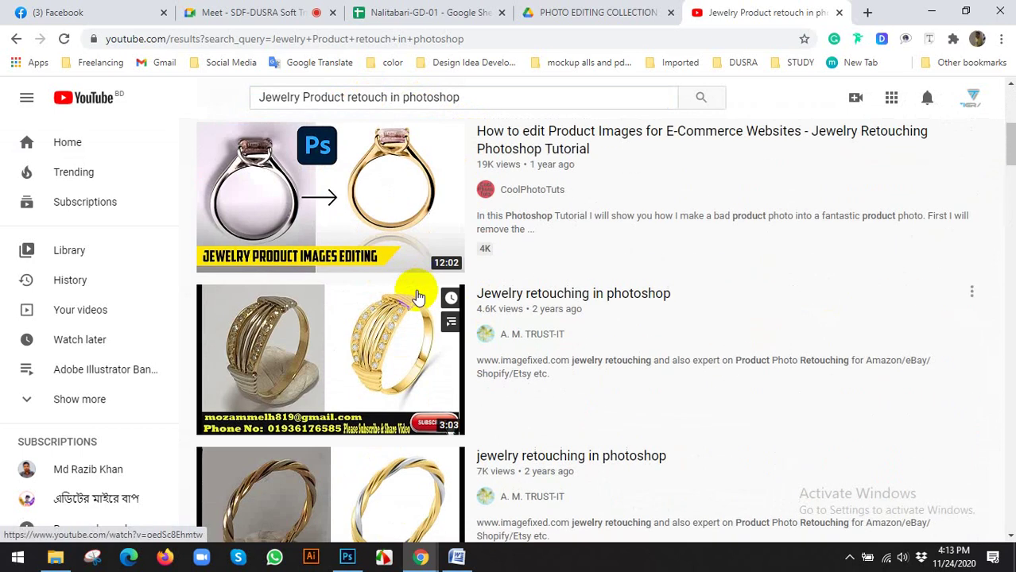
scroll(348, 301, down, 2)
scroll(347, 301, down, 2)
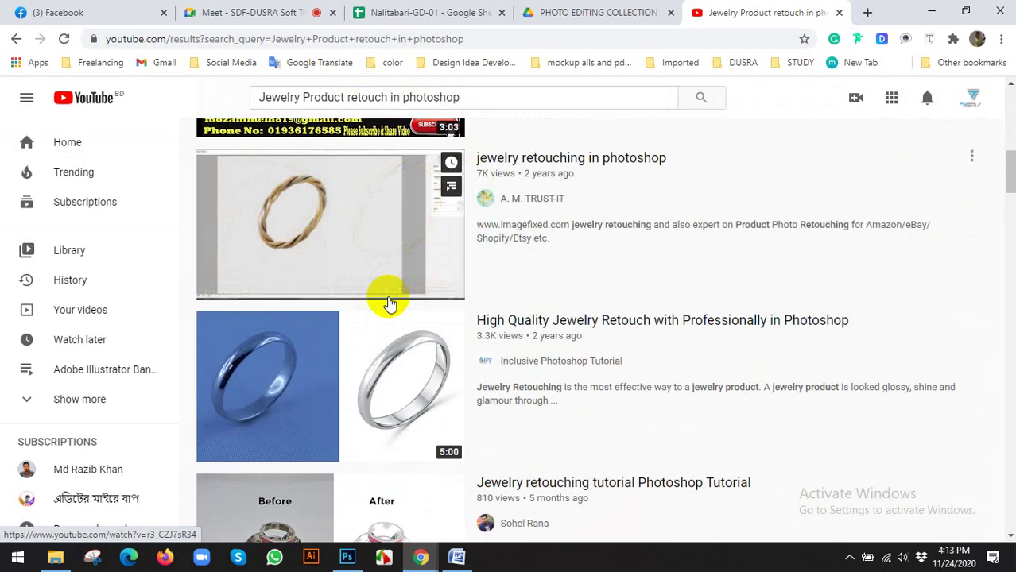
scroll(391, 301, down, 4)
scroll(352, 347, down, 4)
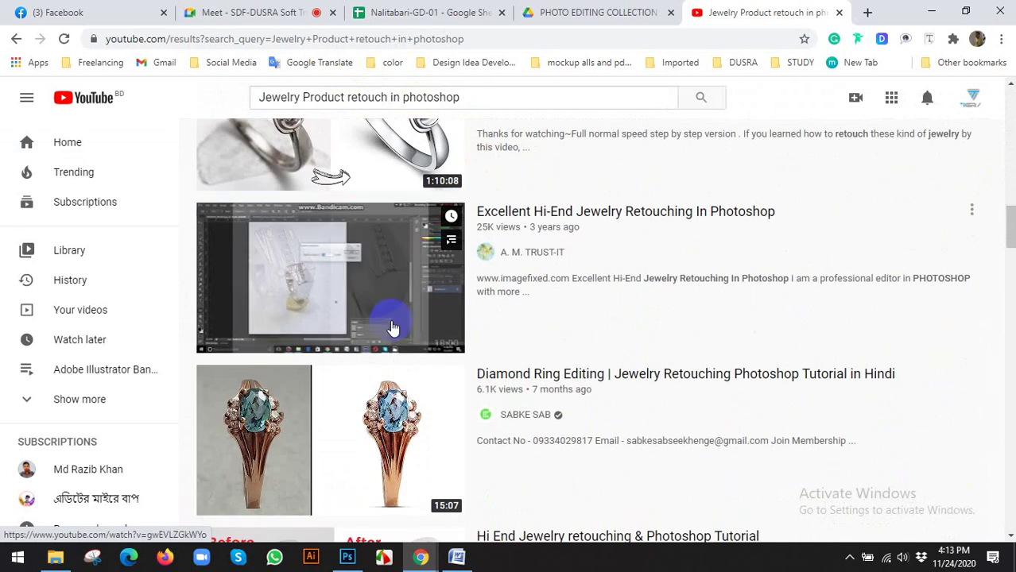
scroll(397, 324, down, 5)
scroll(404, 318, down, 3)
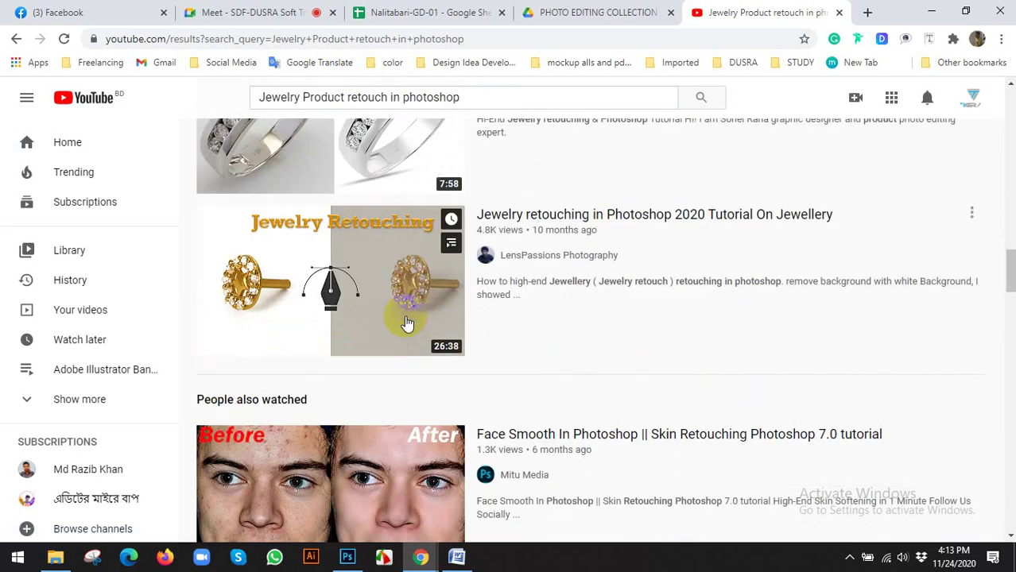
scroll(398, 311, down, 4)
scroll(476, 330, up, 20)
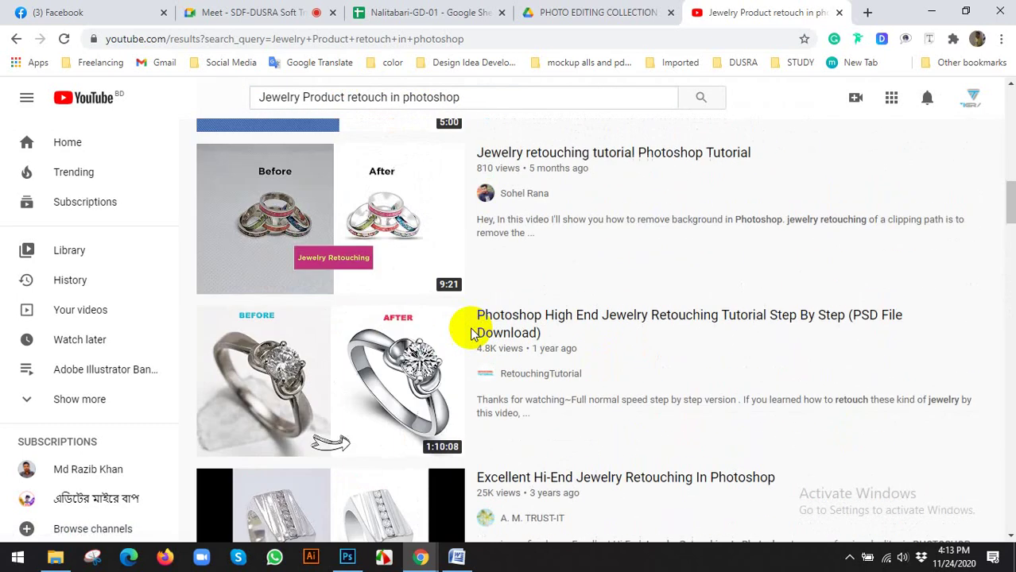
Step: Return to the Google Meet call, mute and unmute the microphone, and show the participant list
click(253, 12)
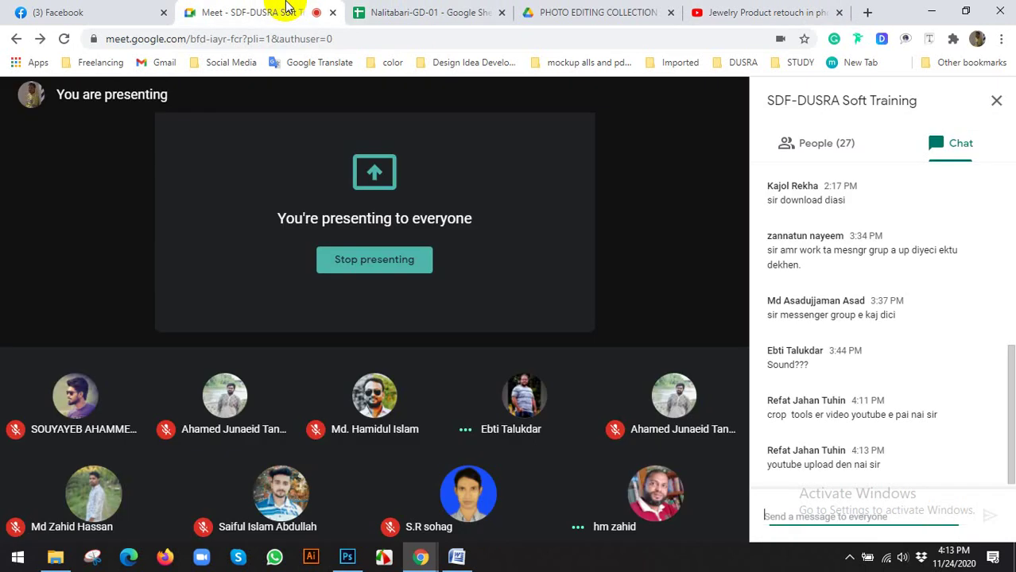
click(302, 506)
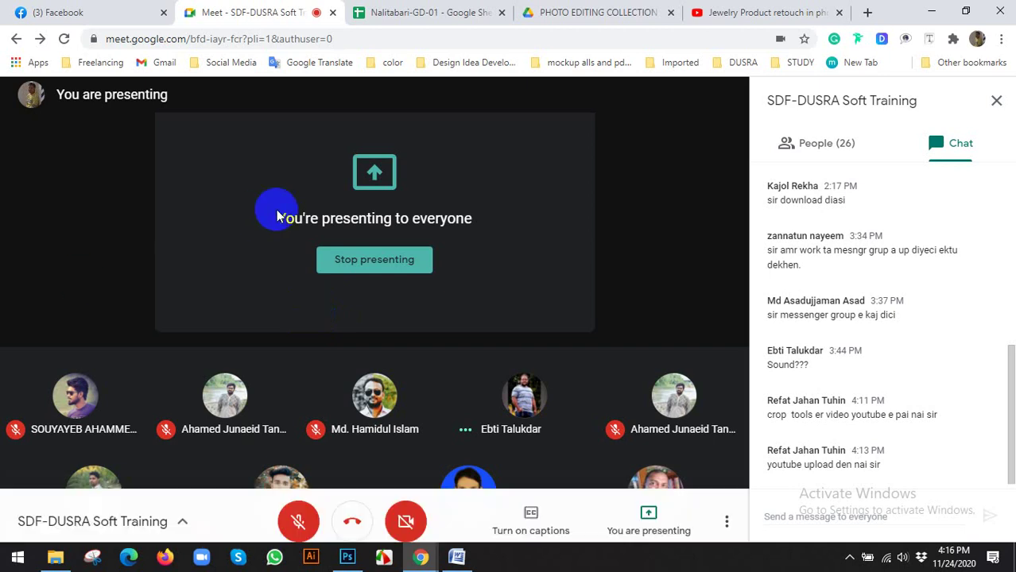
click(298, 508)
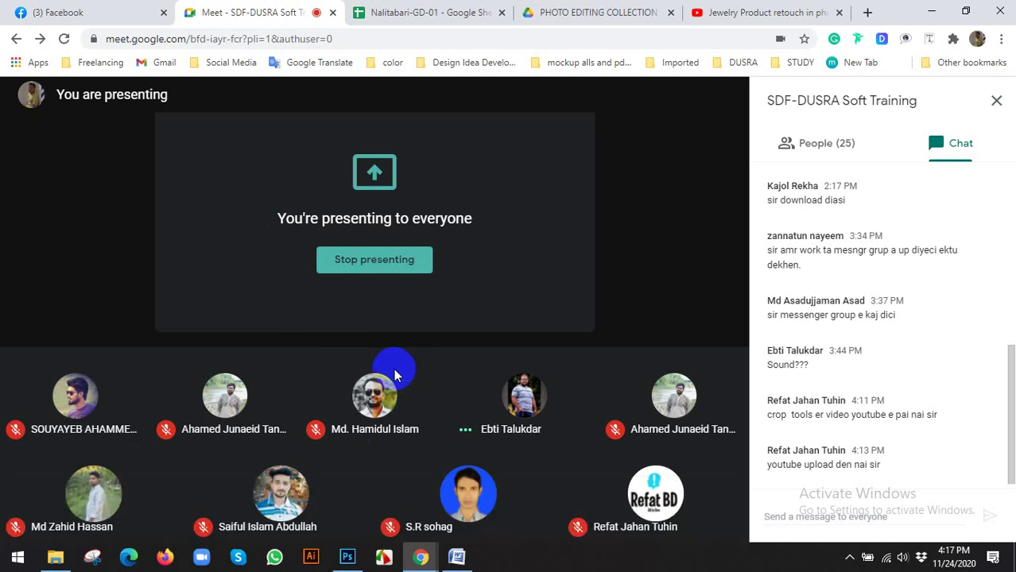
click(798, 141)
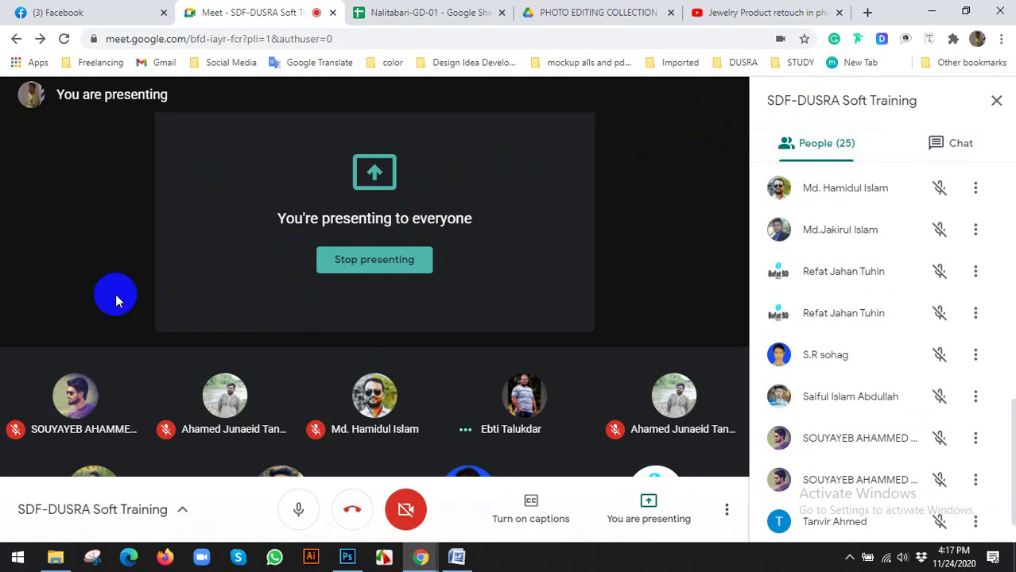
Step: Glance at the DAY 01 folder in File Explorer, minimize it, and show the hidden system tray icons
click(60, 549)
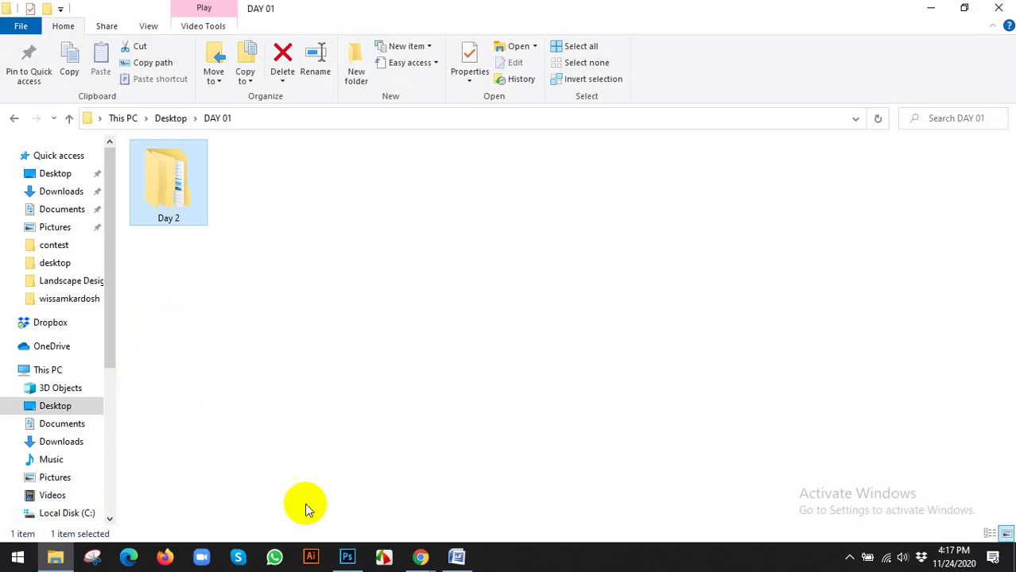
click(55, 557)
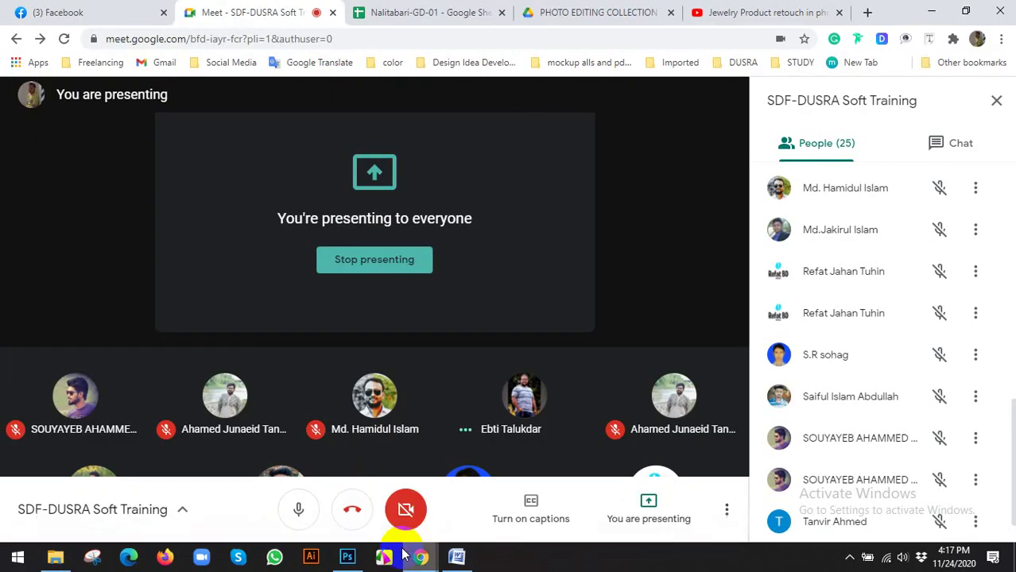
click(850, 559)
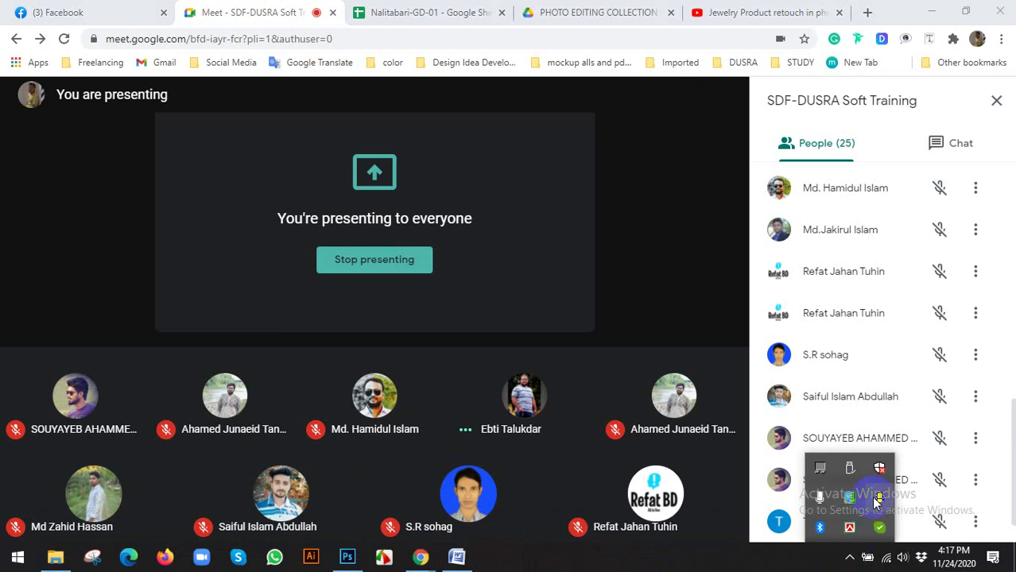